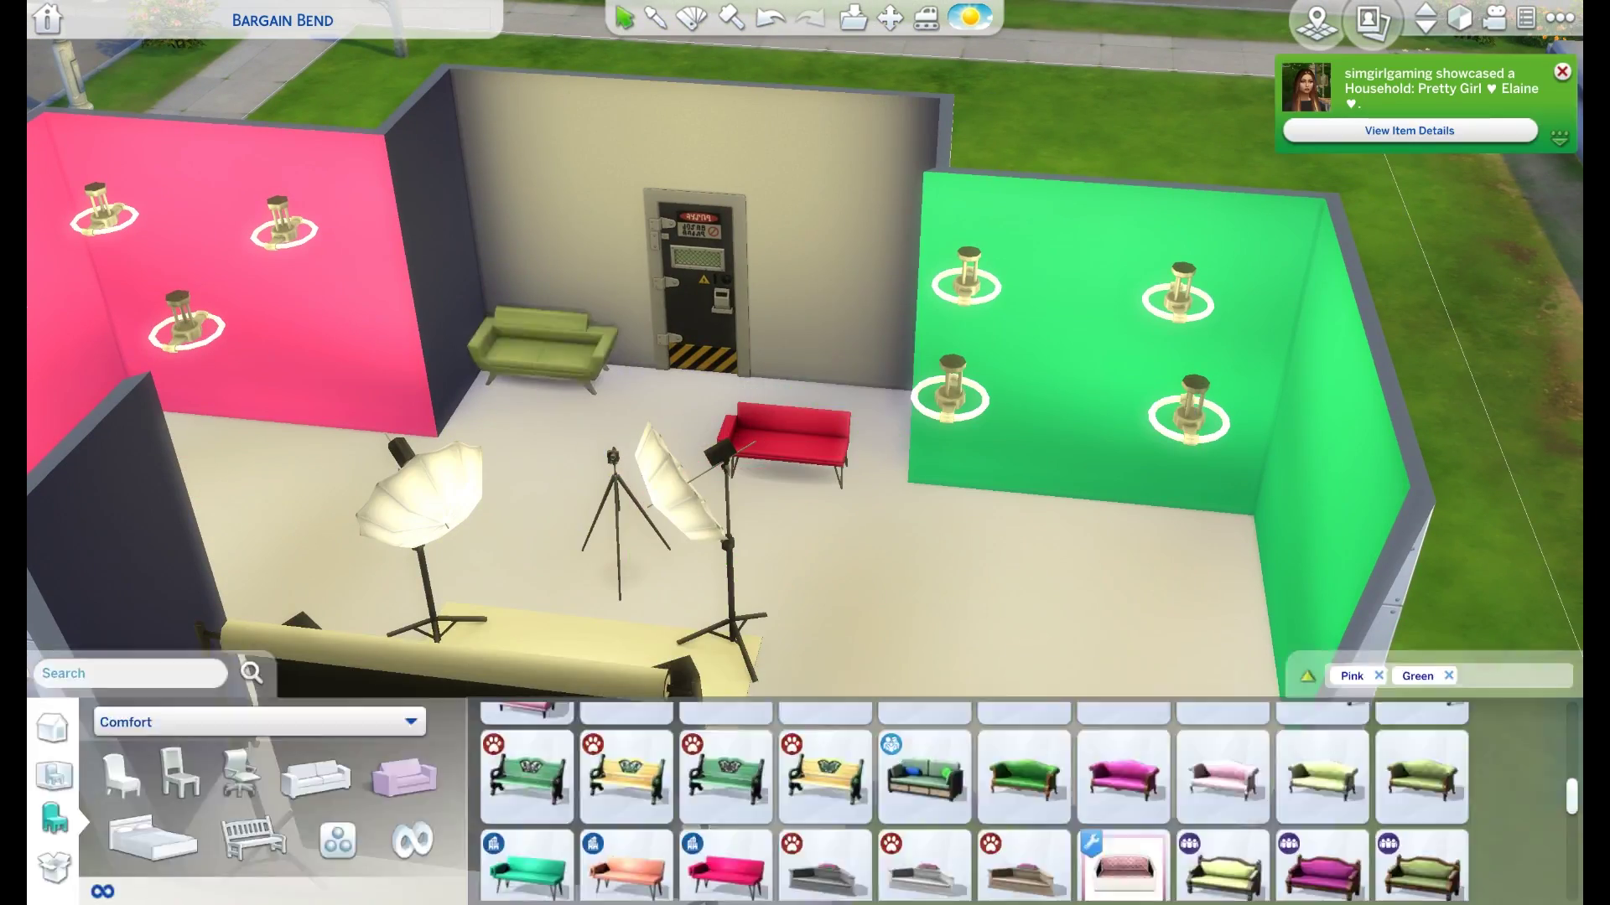
Step: Place a pink and a green hexagonal wall shelf from the Surfaces category above the benches on either side of the door
key("e")
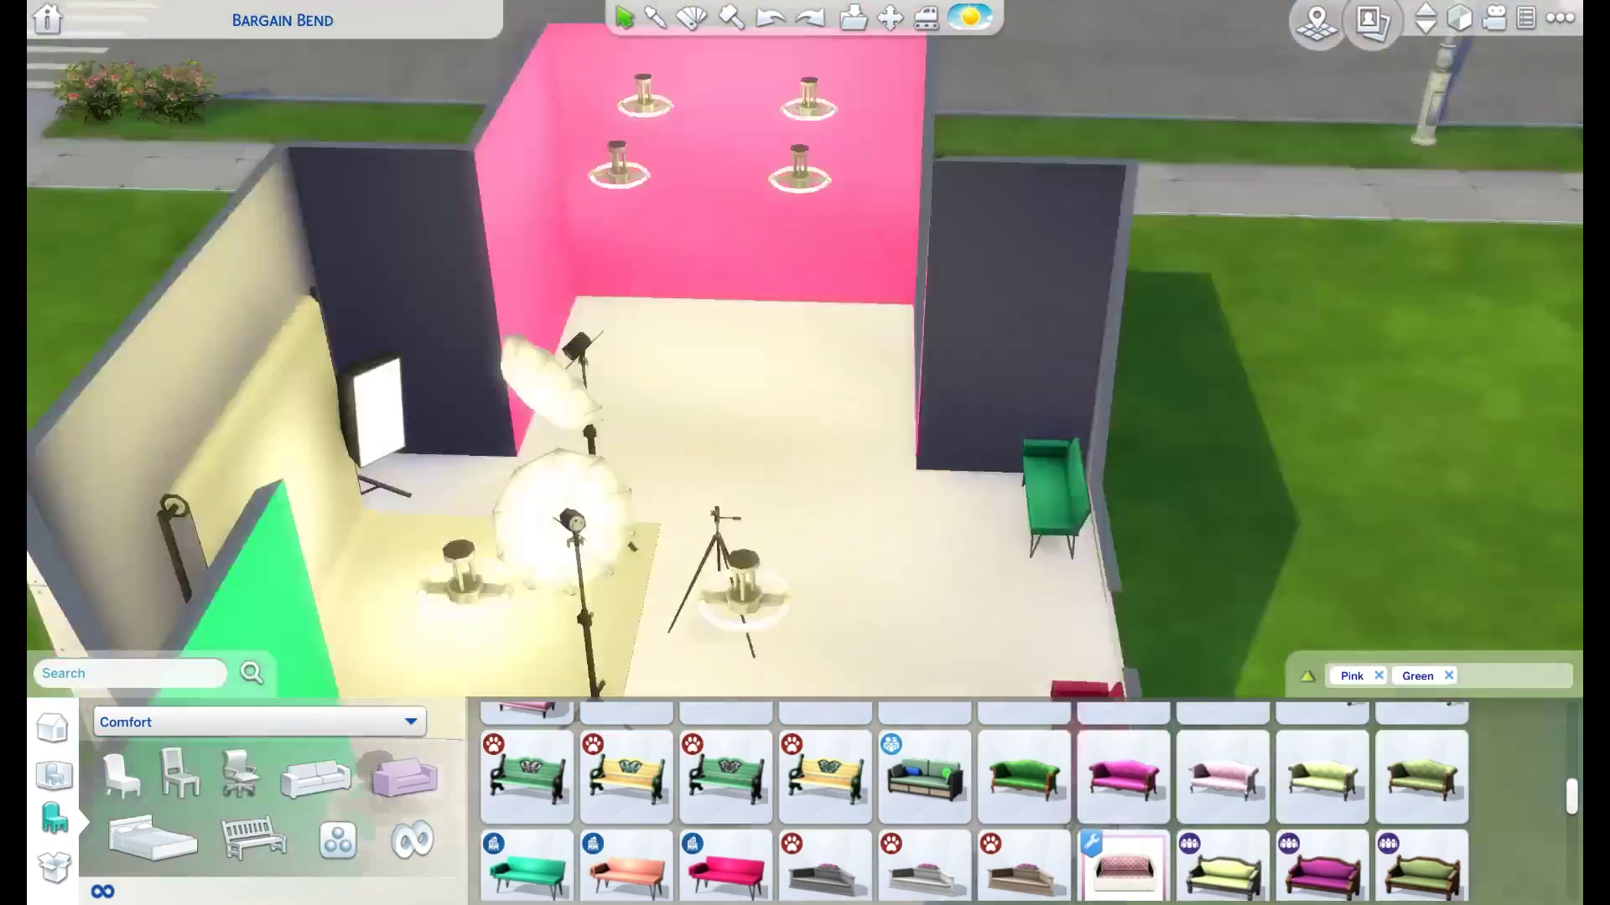
left_click(411, 722)
left_click(162, 449)
left_click(726, 752)
left_click(742, 323)
left_click(742, 406)
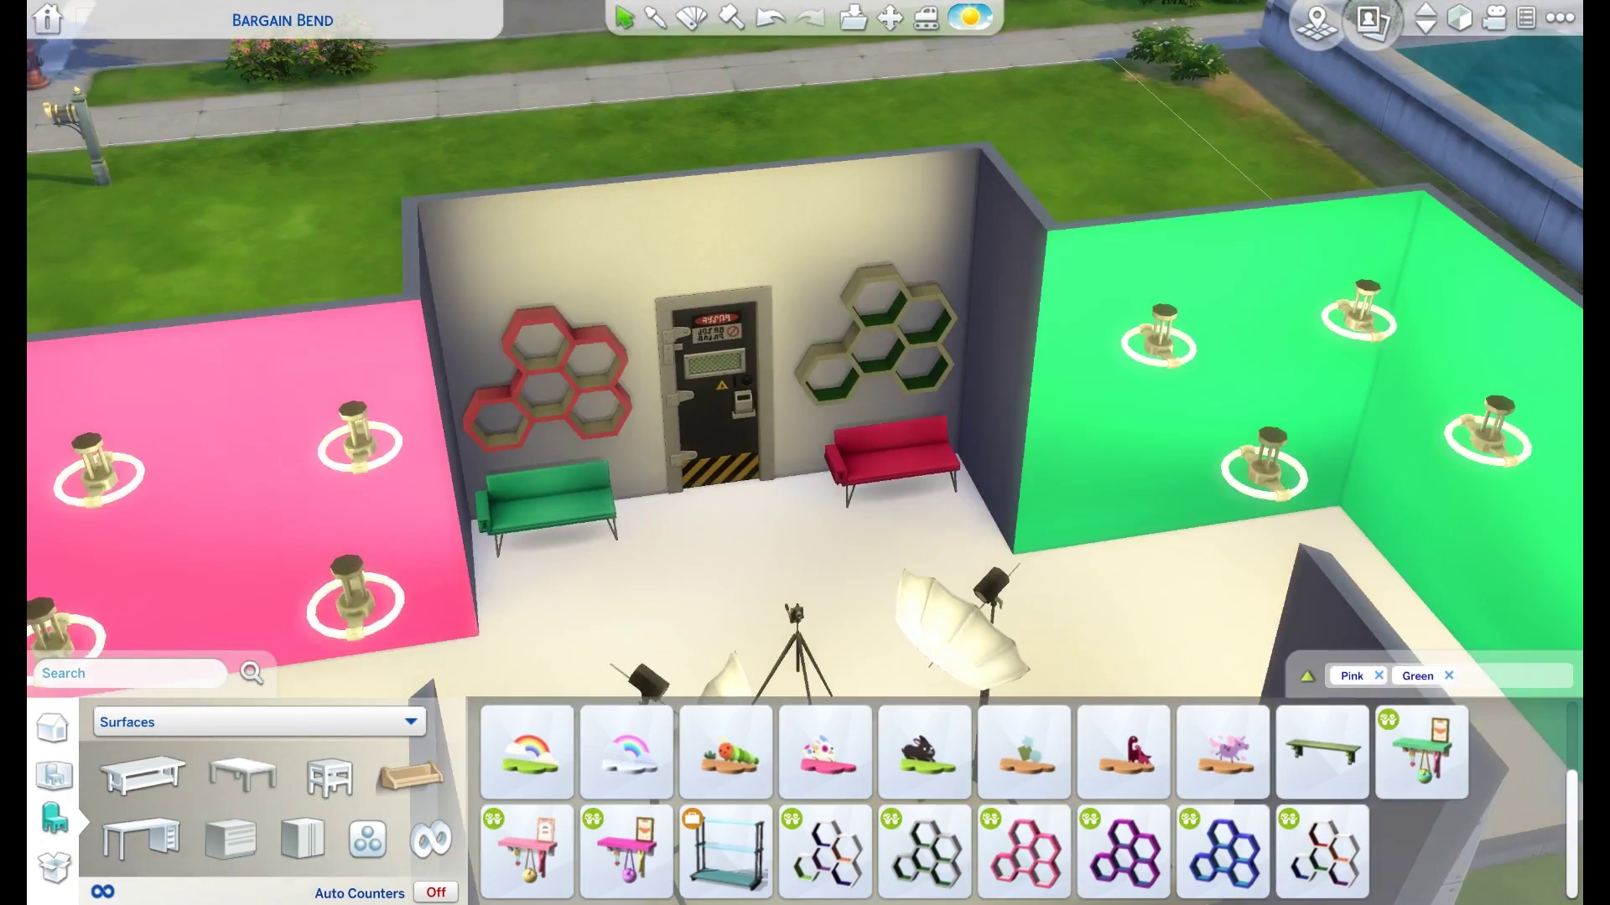
Step: Search the object catalog for "camera" and place cameras in the compartments of both hexagonal shelves
left_click(130, 674)
type("camera")
scroll(805, 377, "up", 3)
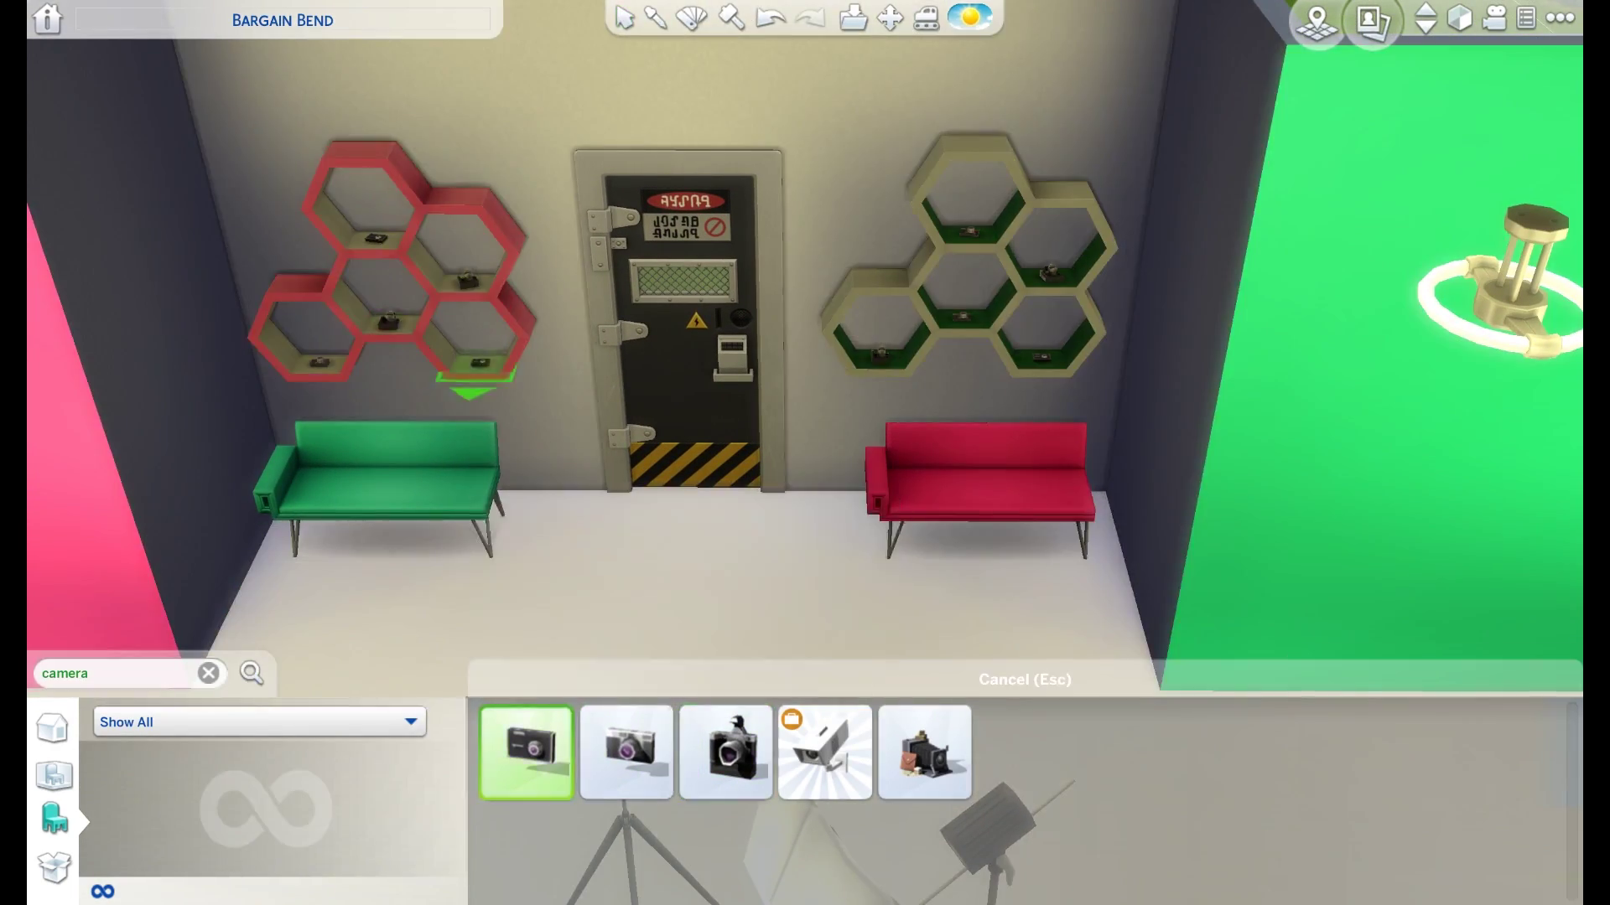
key("q")
key("x")
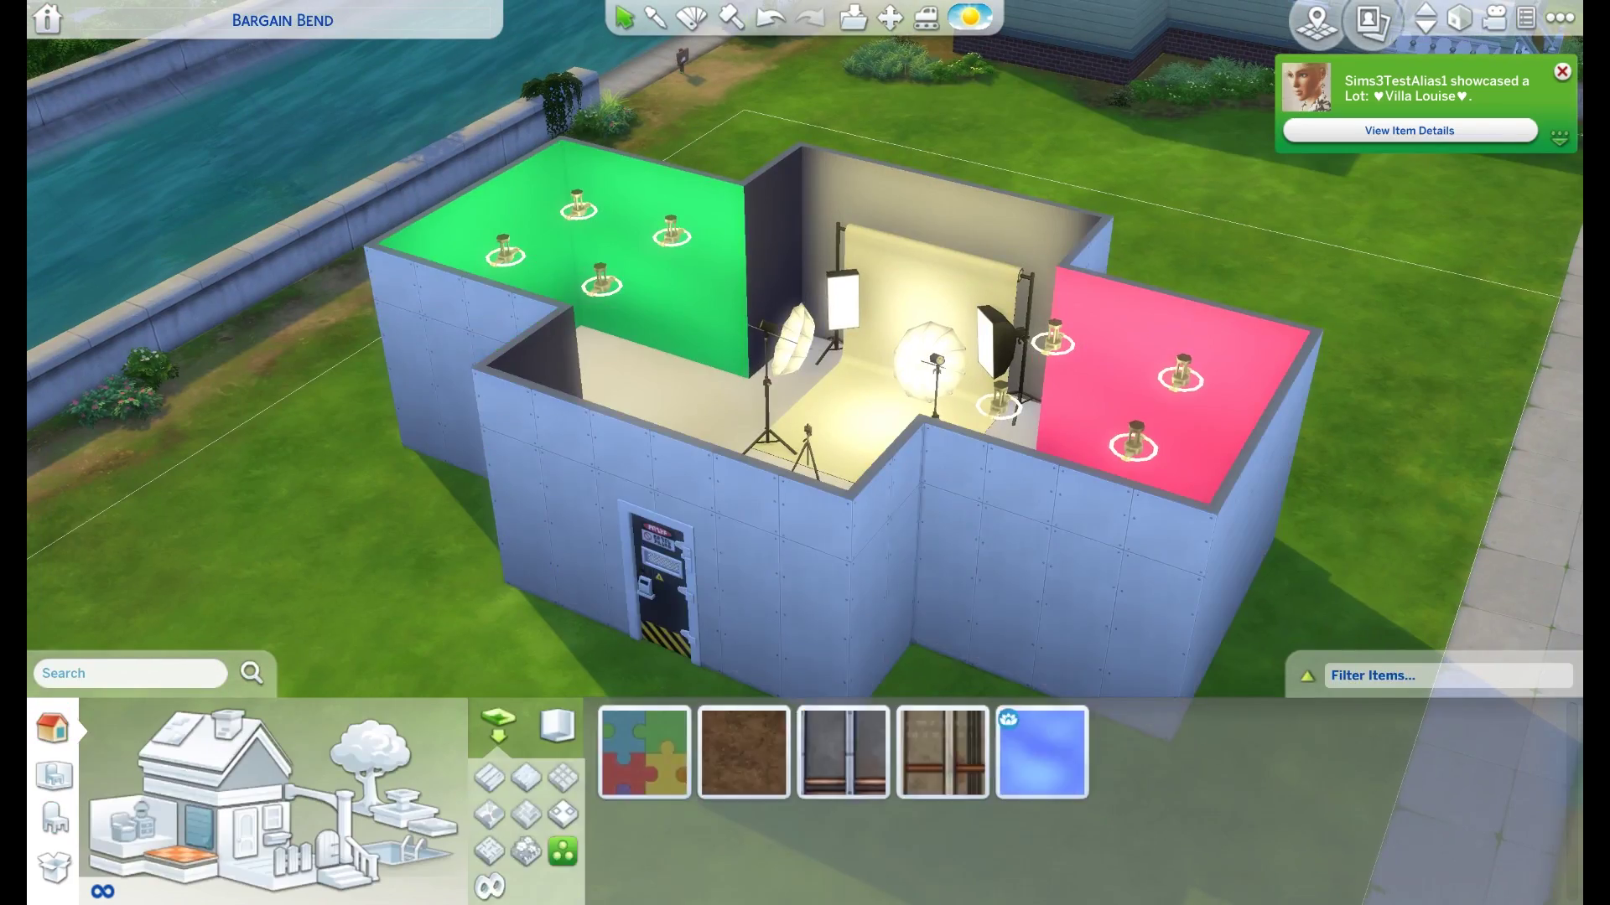
Step: Add an audio device from the Electronics category to the studio and open the Lighting category
key("Escape")
scroll(805, 377, "up", 3)
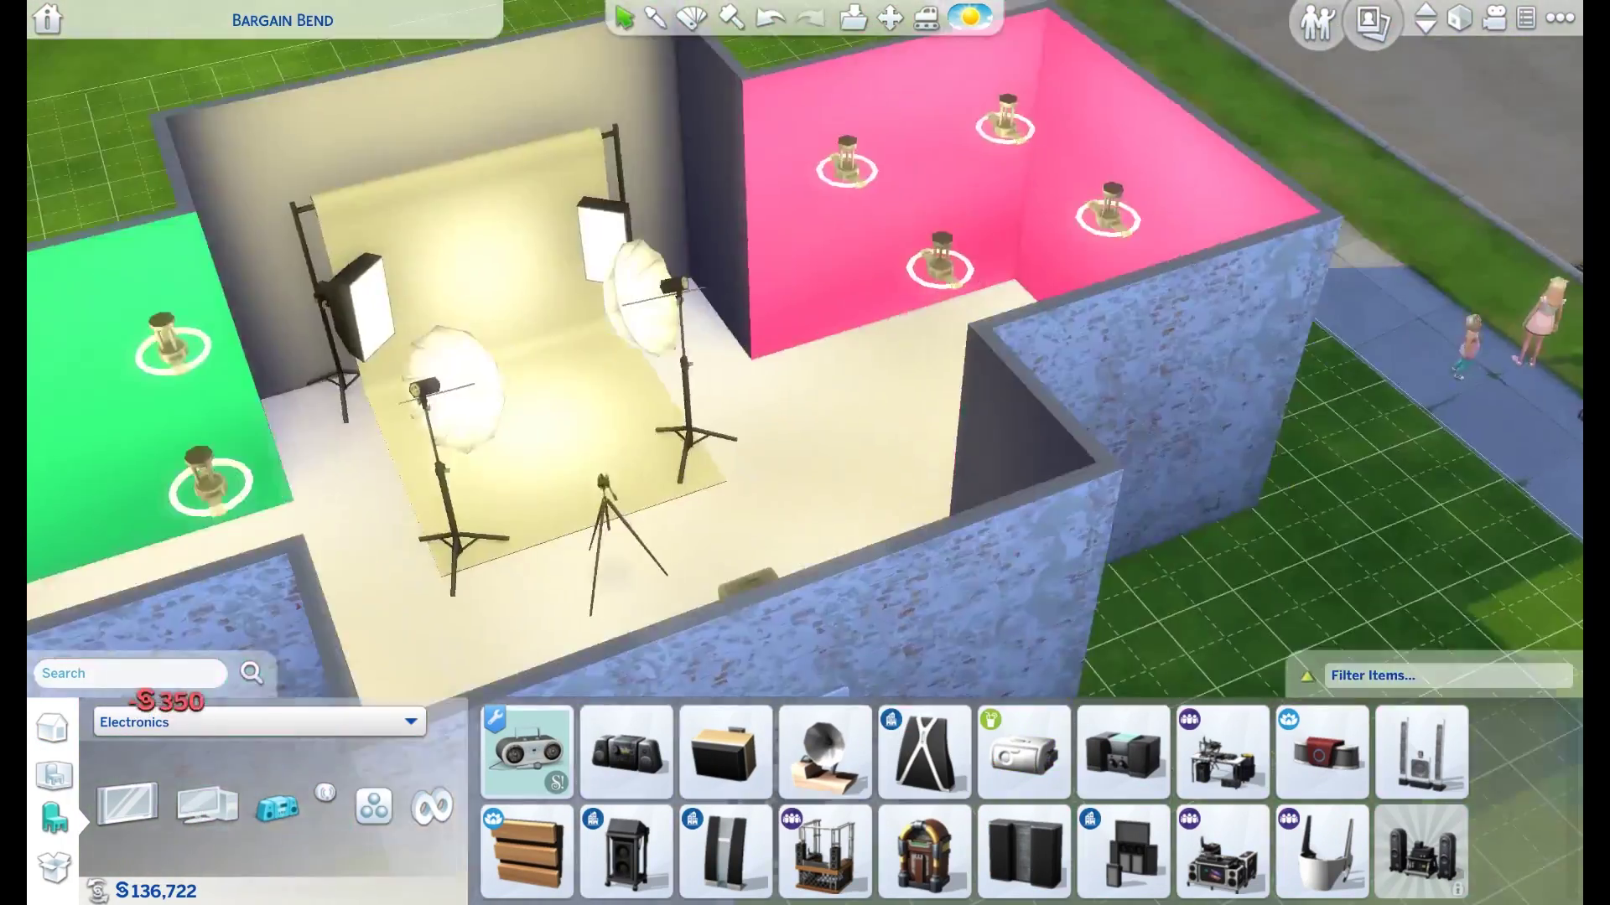
key("b")
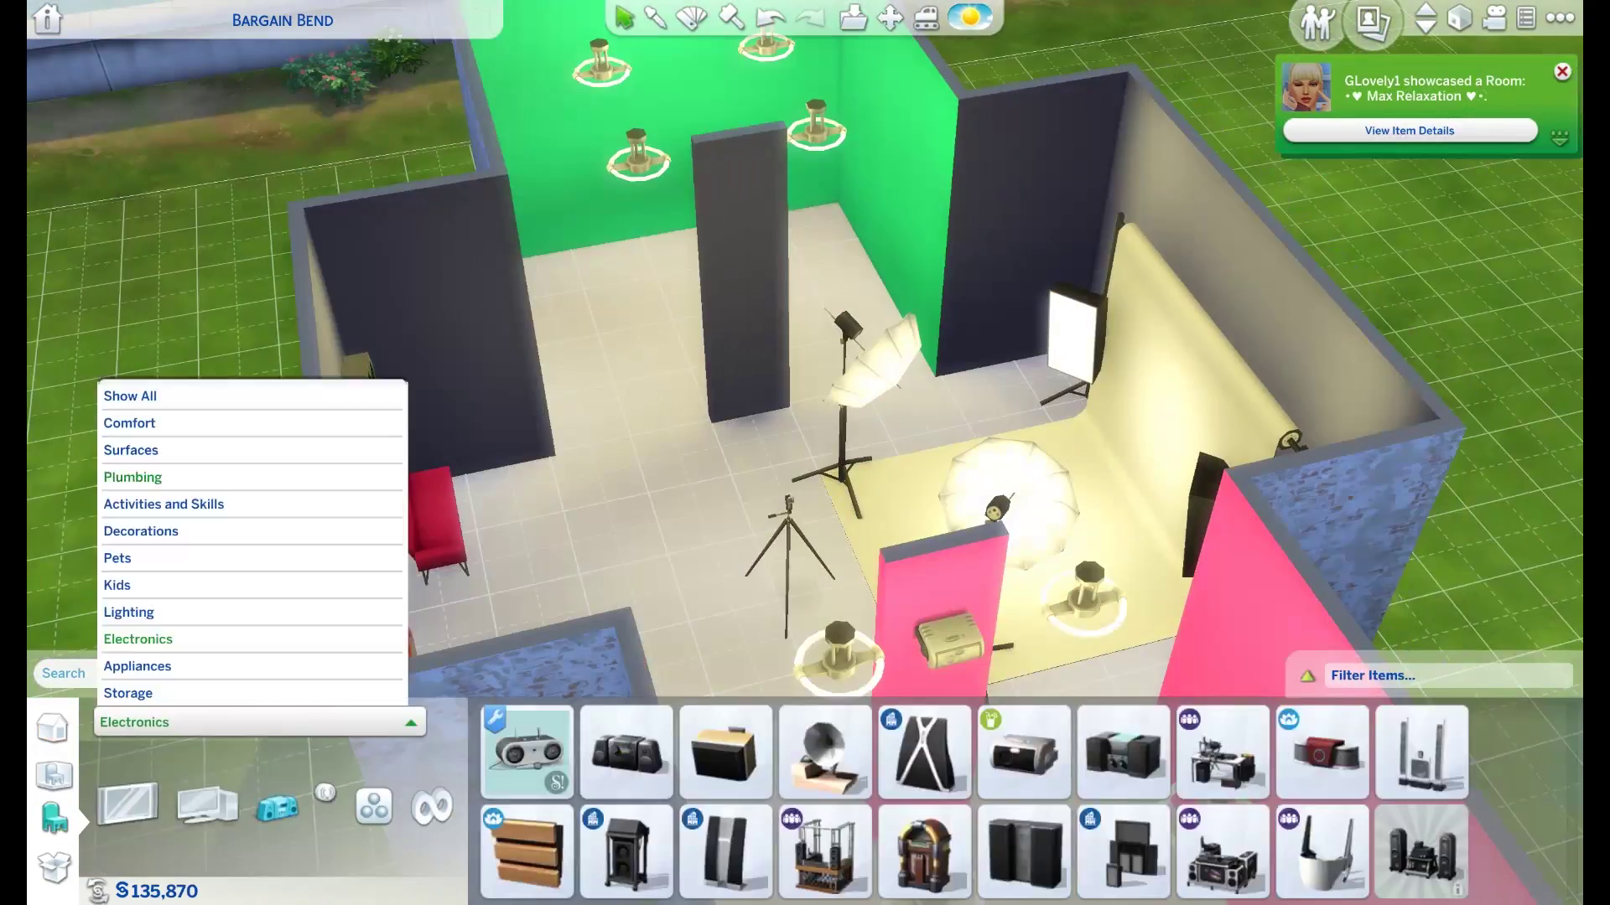
left_click(143, 618)
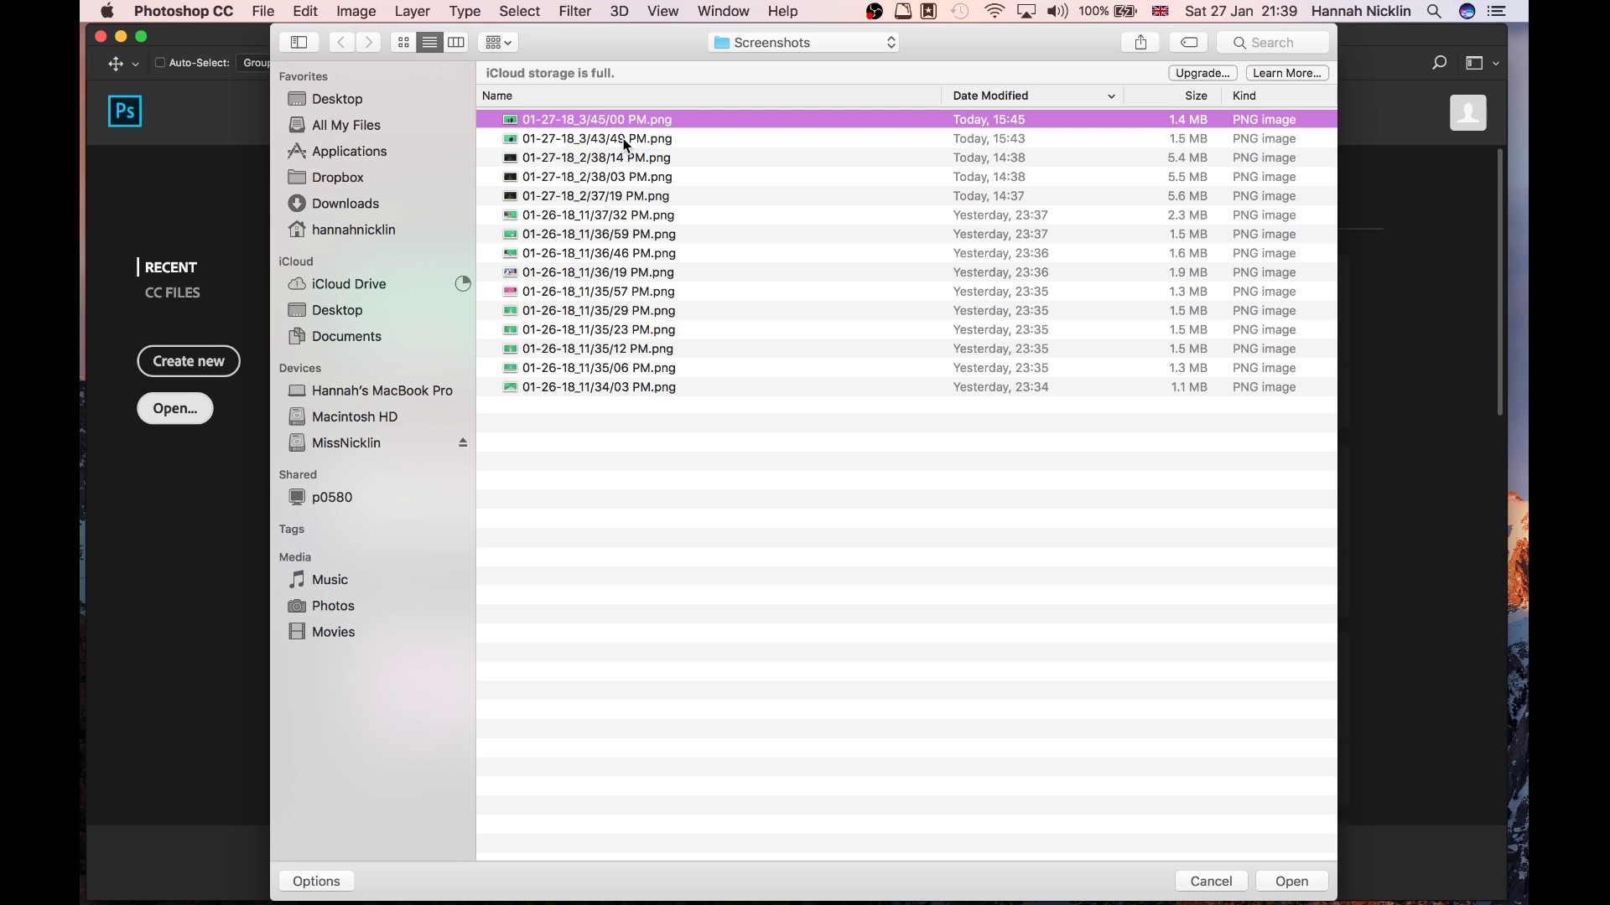
Step: Switch to Photoshop and open 01-27-18_3/45/00 PM.png and 01-27-18_3/43/49 PM.png from the Screenshots folder together
left_click(622, 137, "shift")
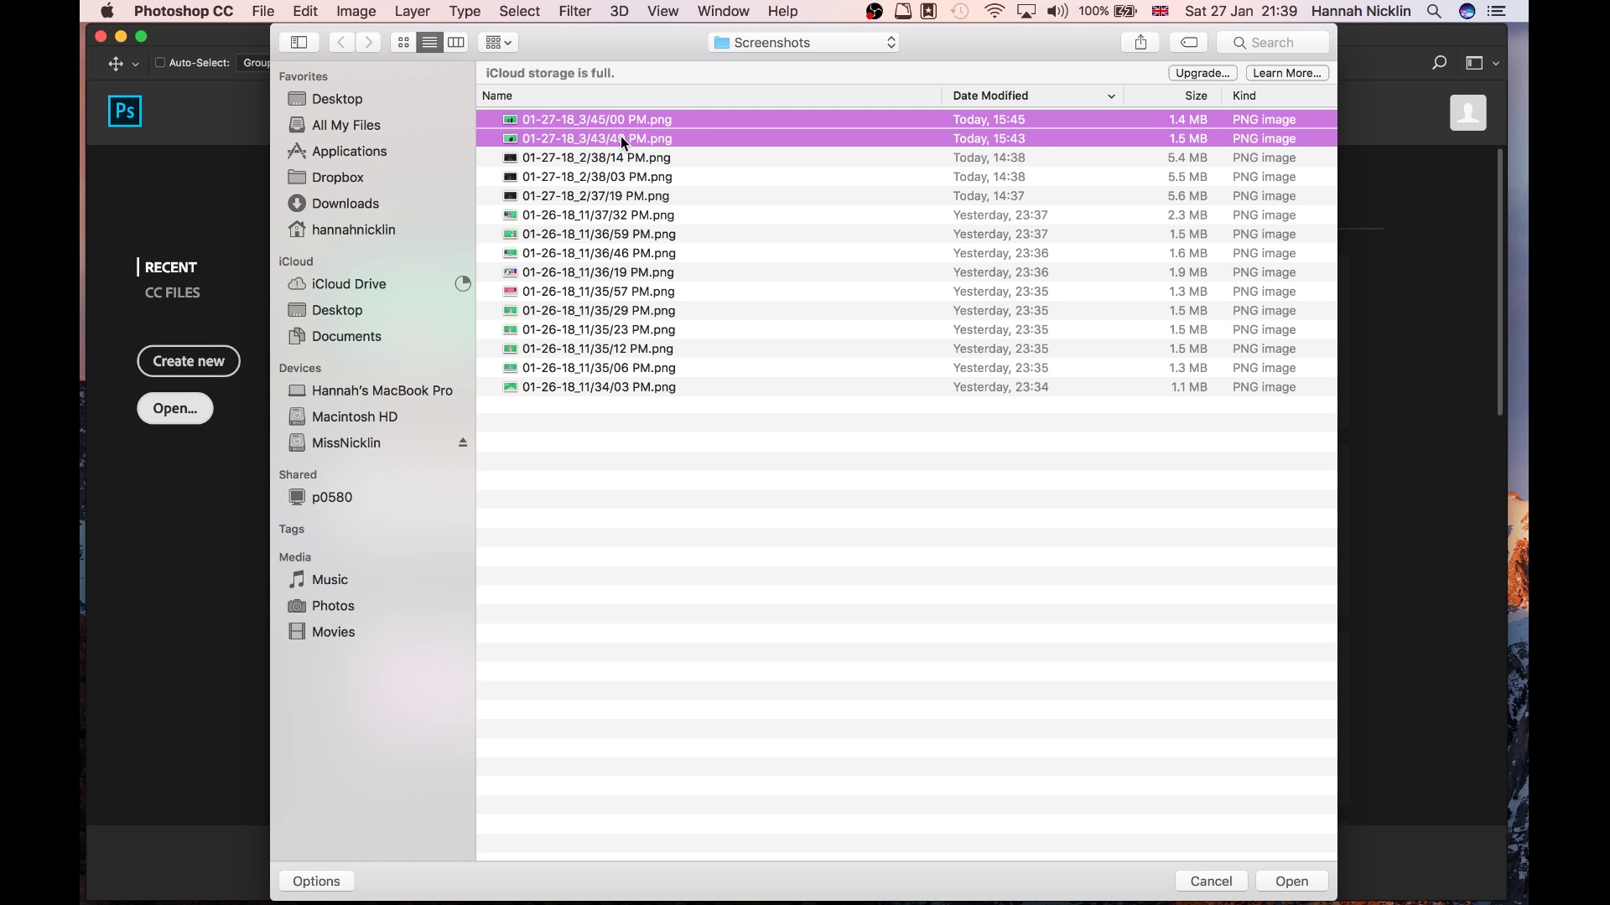
double_click(622, 138)
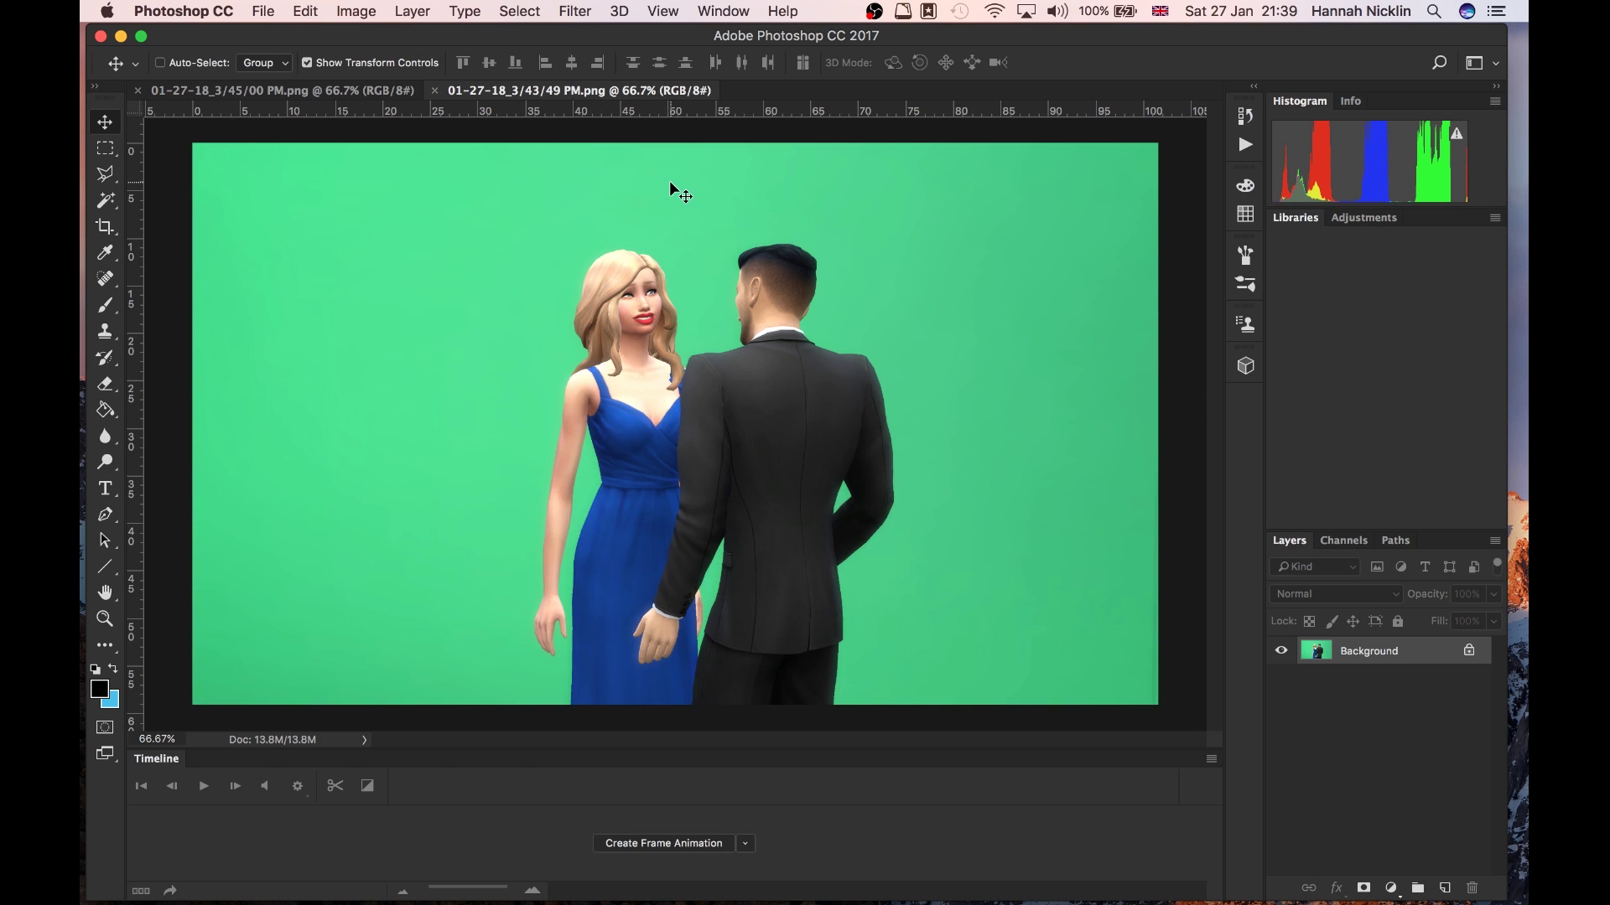
Step: In the 01-27-18_3/45/00 PM.png image, duplicate the Background layer and hide the original
left_click(356, 93)
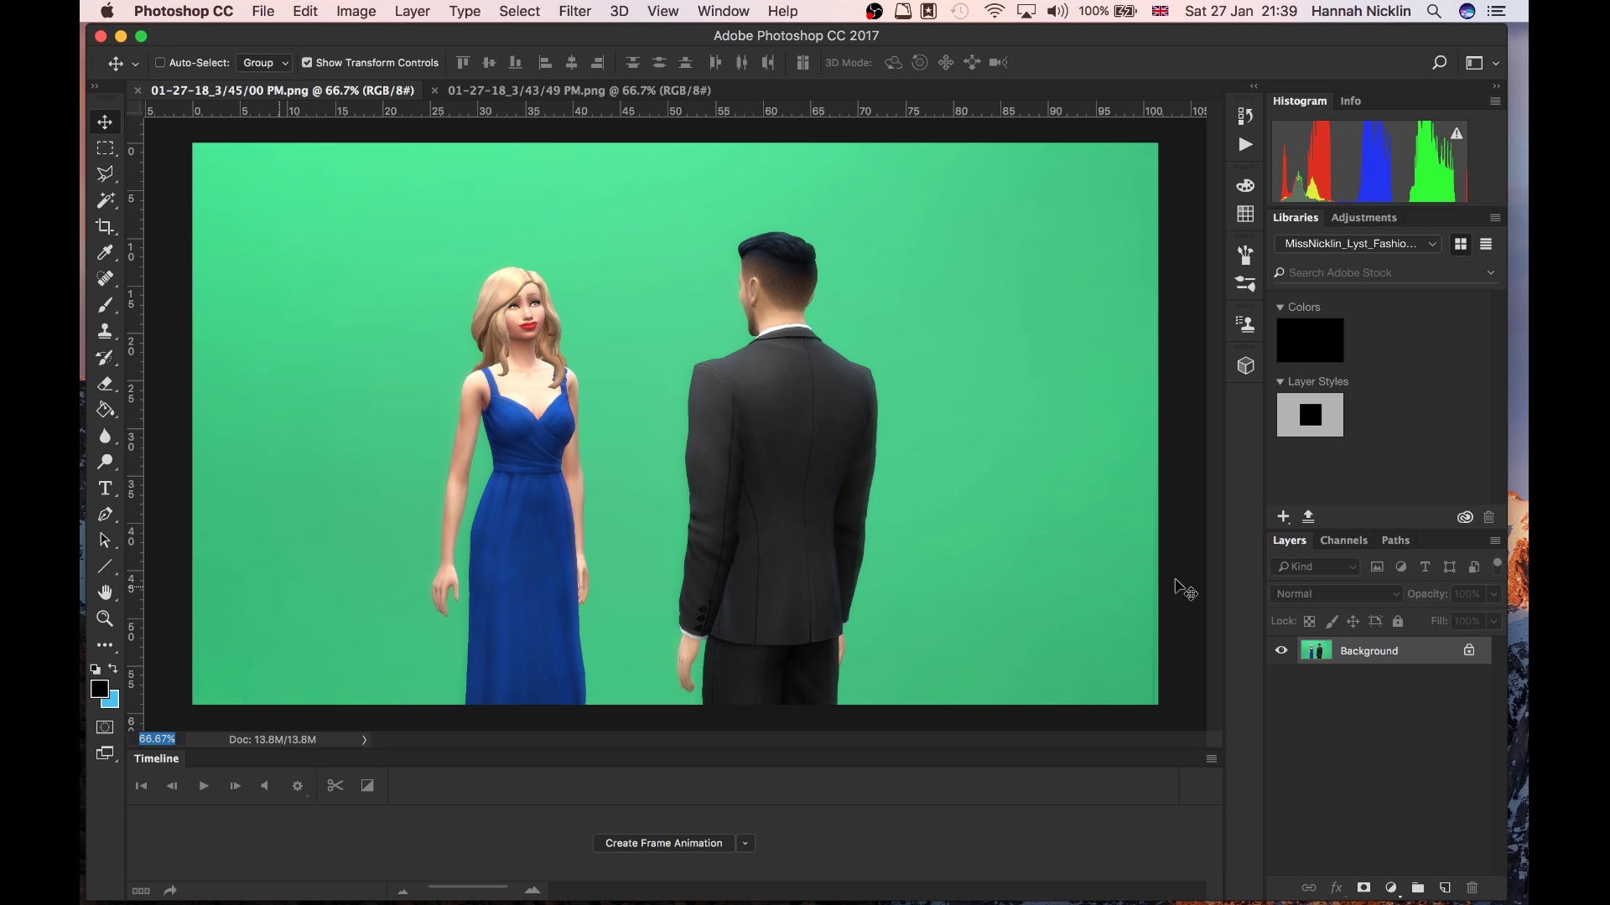
left_click_drag(1372, 665, 1447, 888)
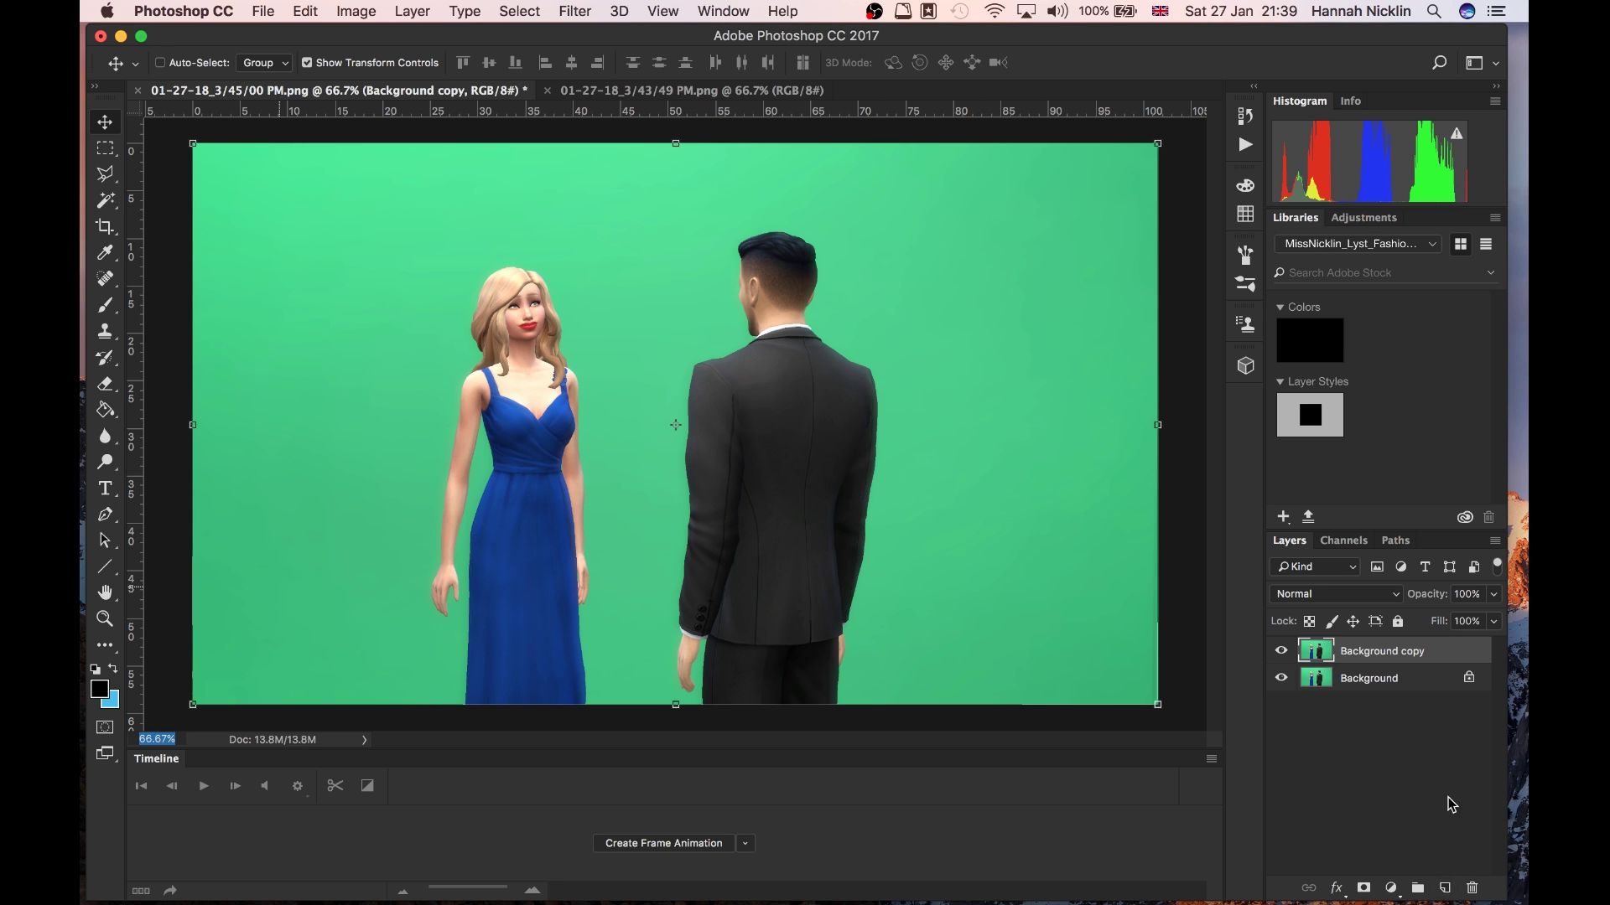
left_click(1280, 679)
Step: Switch briefly to the Quick Selection tool and return to the Magic Wand tool
left_click(105, 202)
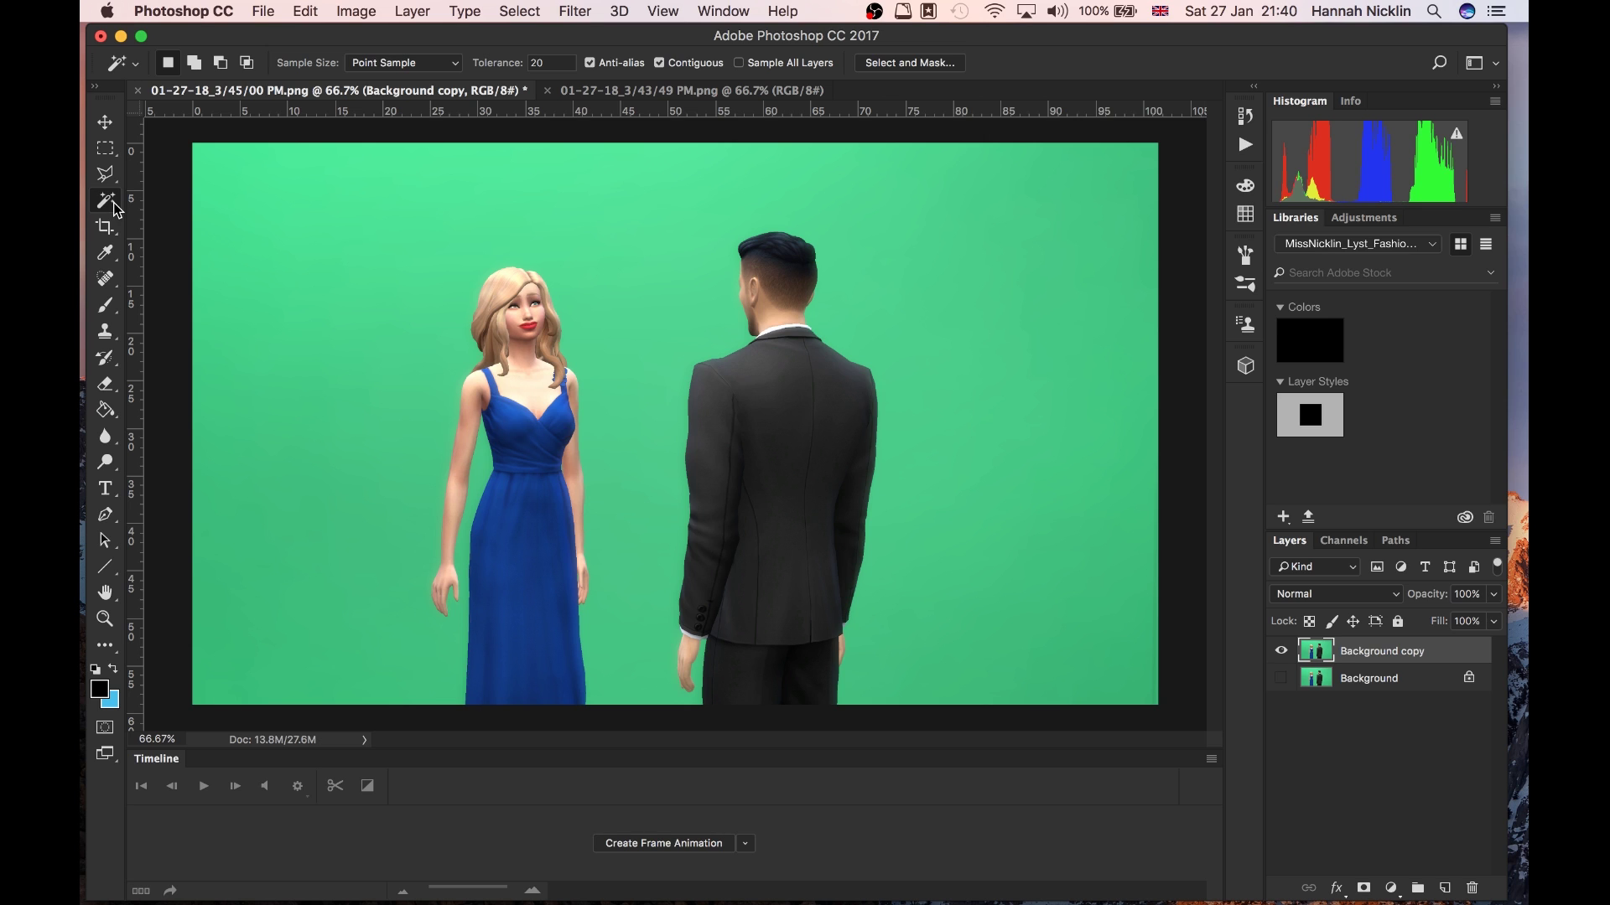
right_click(114, 209)
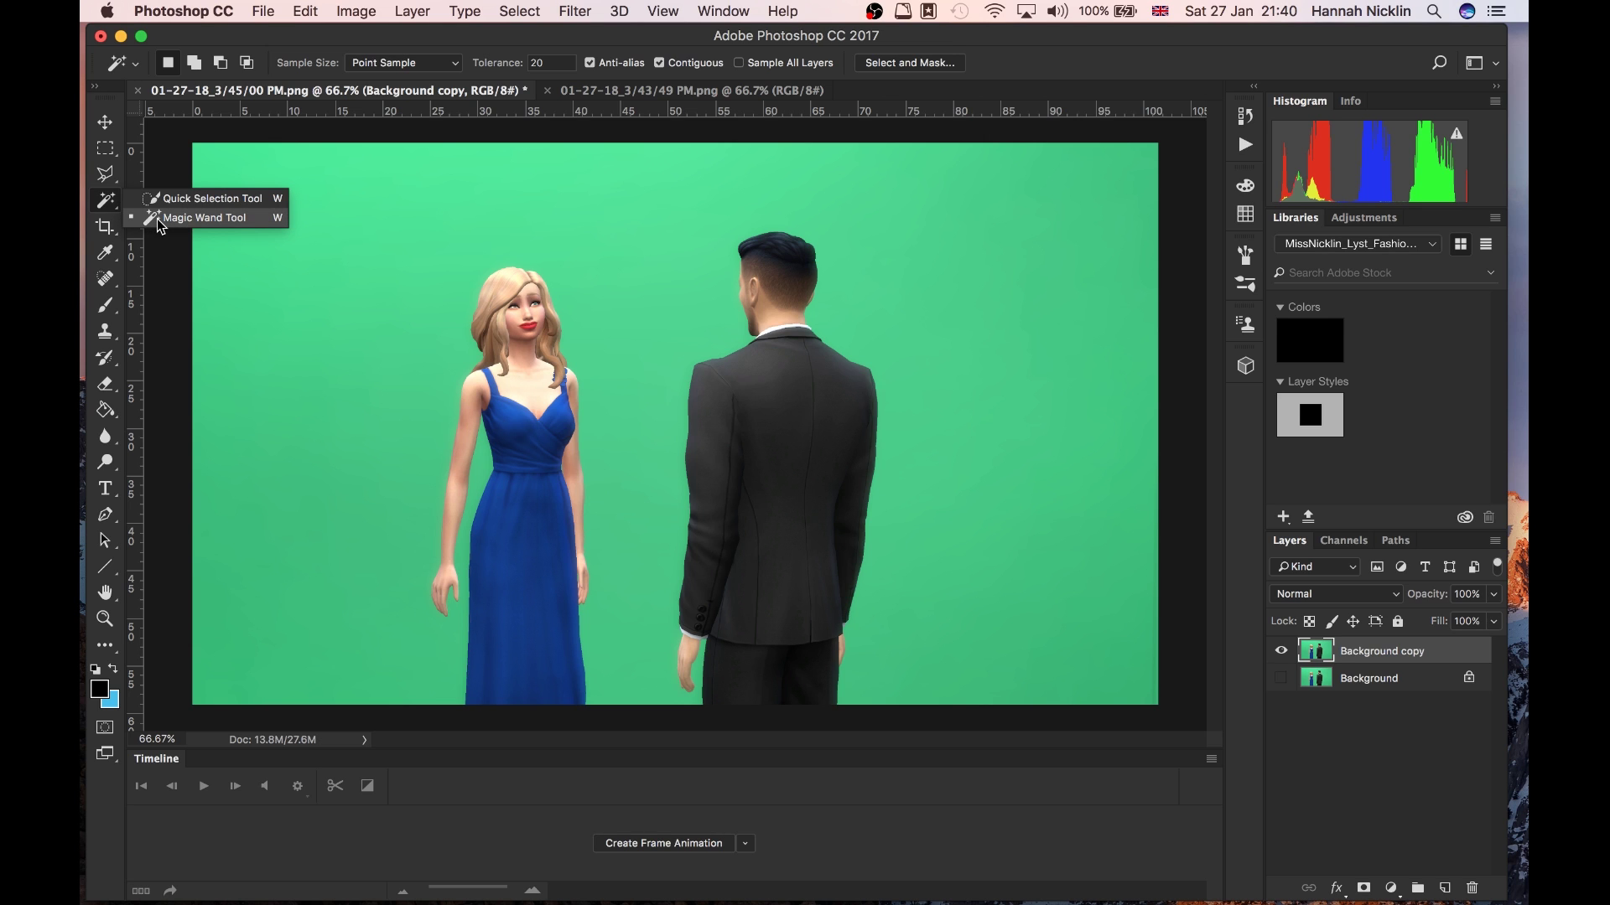
left_click(203, 199)
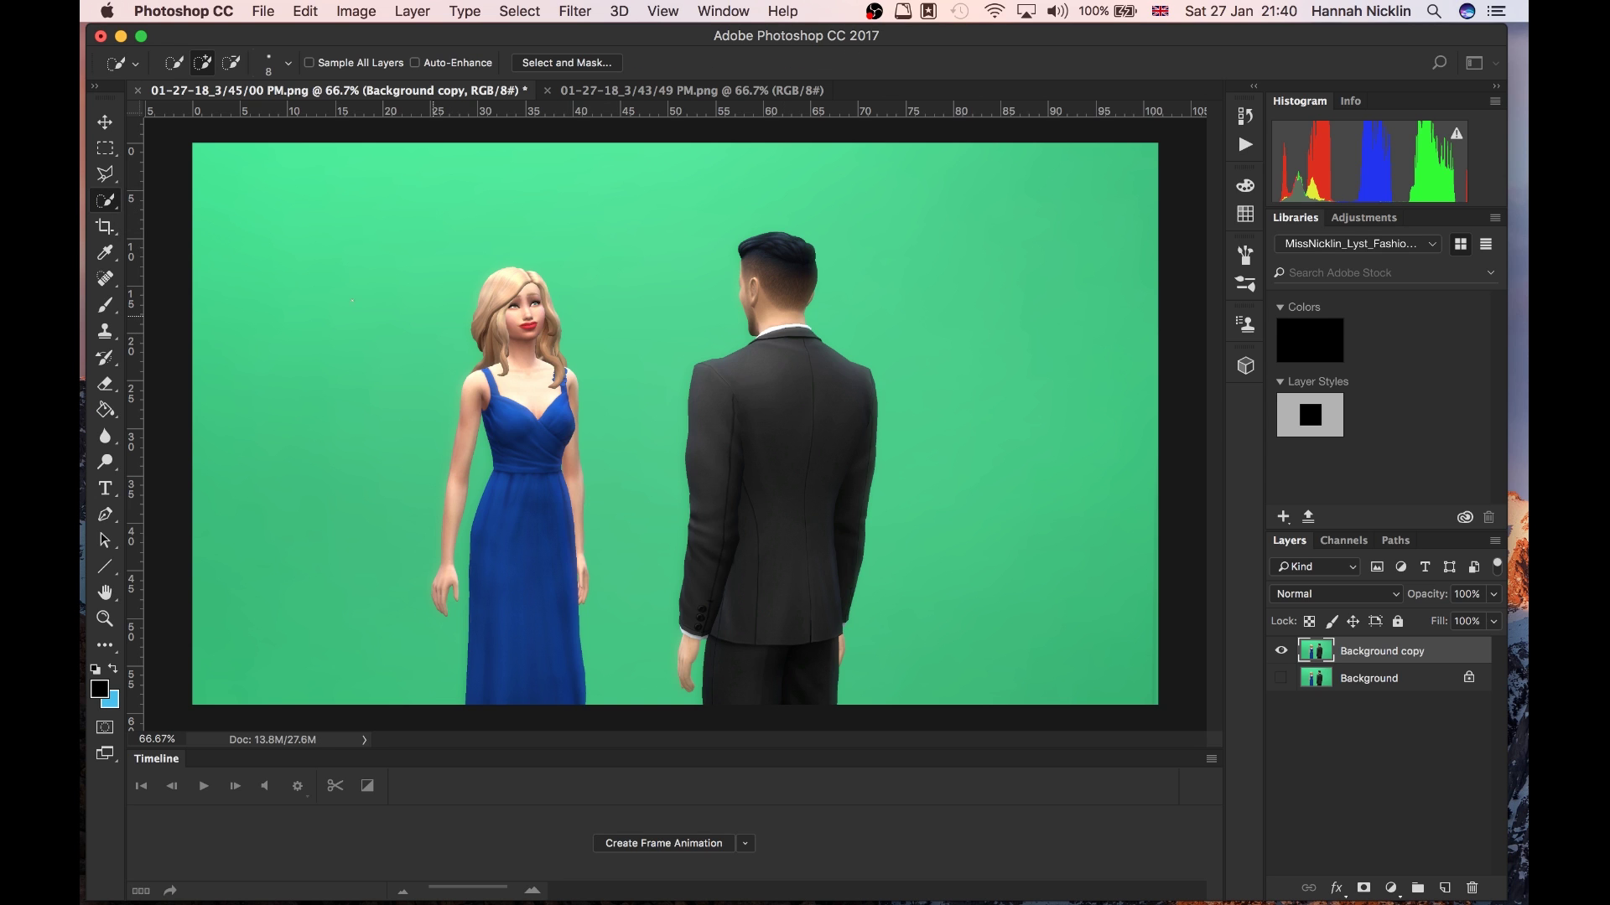
right_click(116, 209)
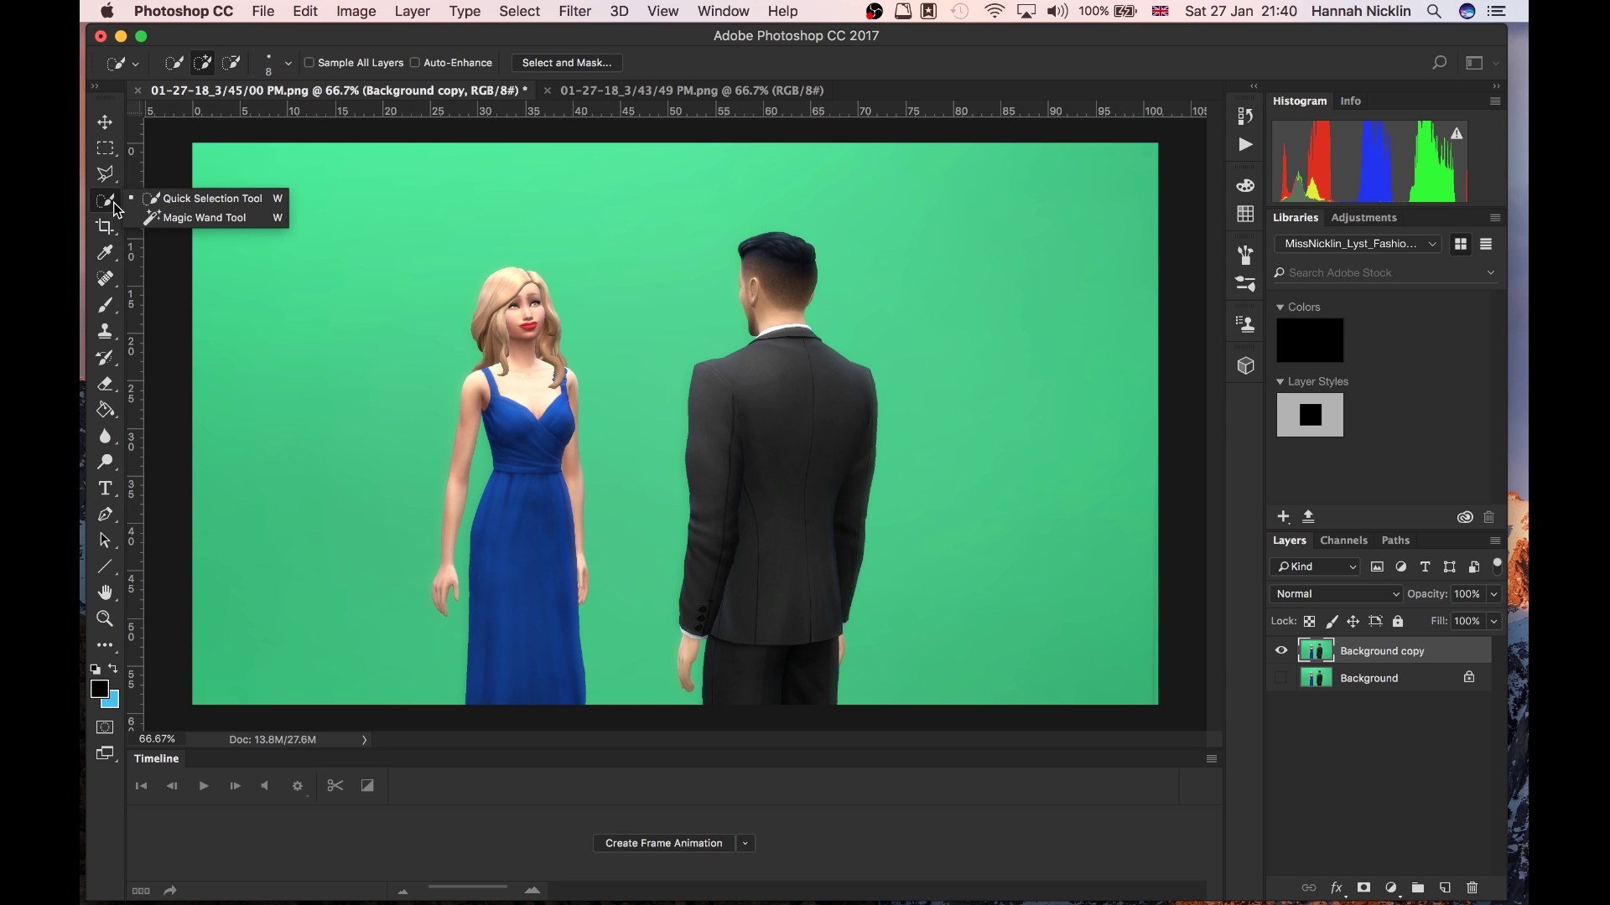
left_click(189, 218)
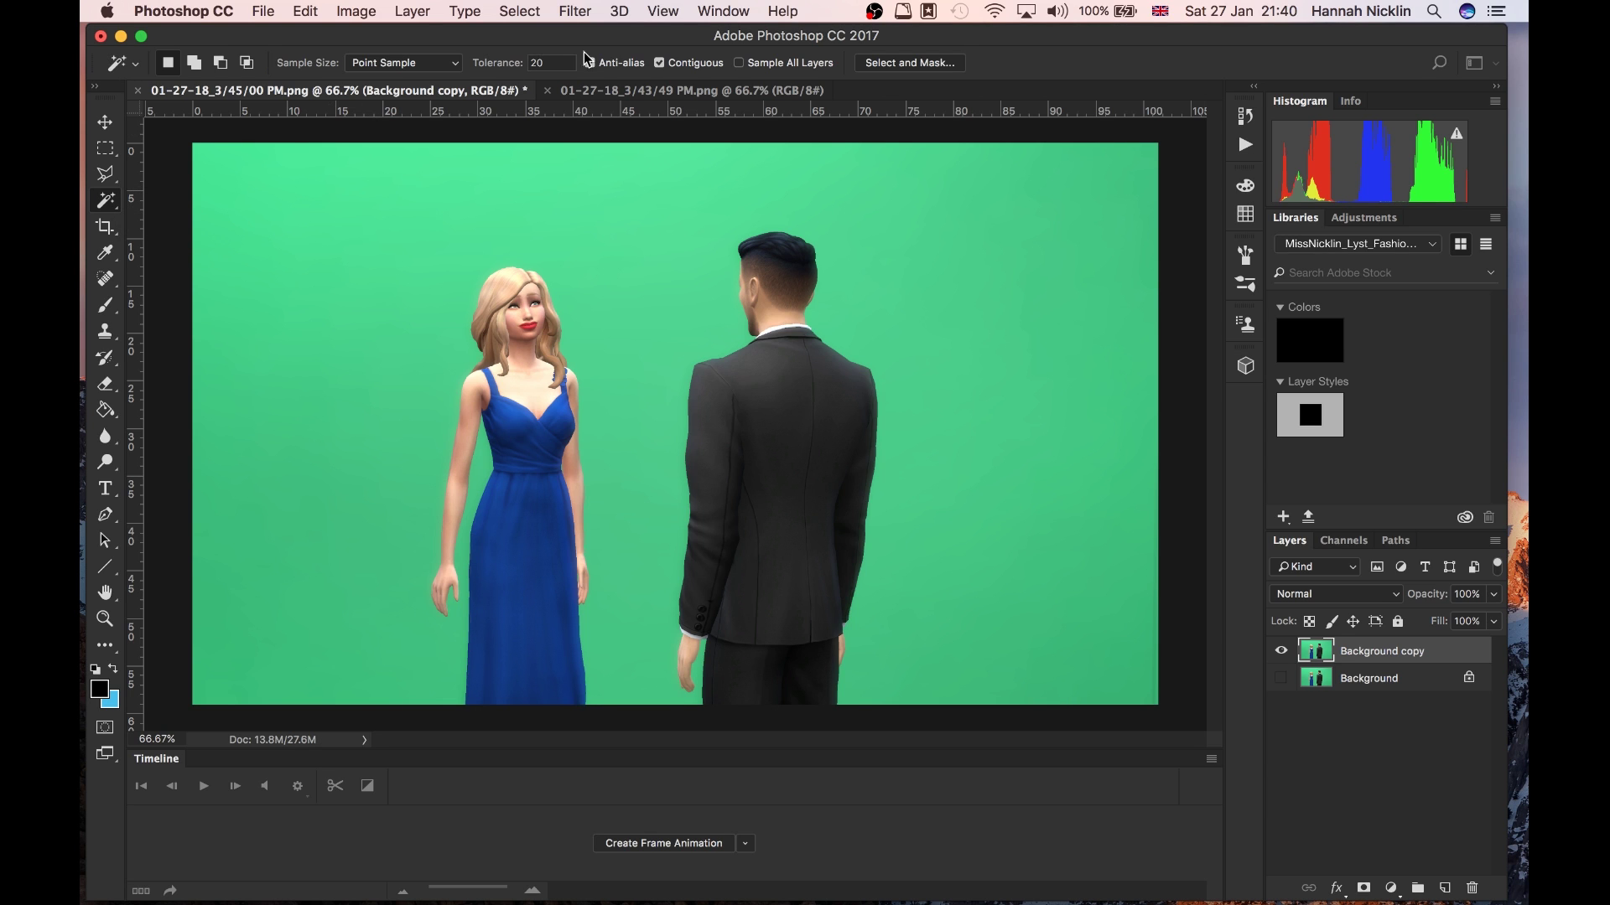
Step: Try deleting the green backdrop with a Magic Wand selection at tolerance 200, and undo the deletion
left_click(549, 63)
type("50")
left_click(483, 66)
type("20")
left_click(402, 293)
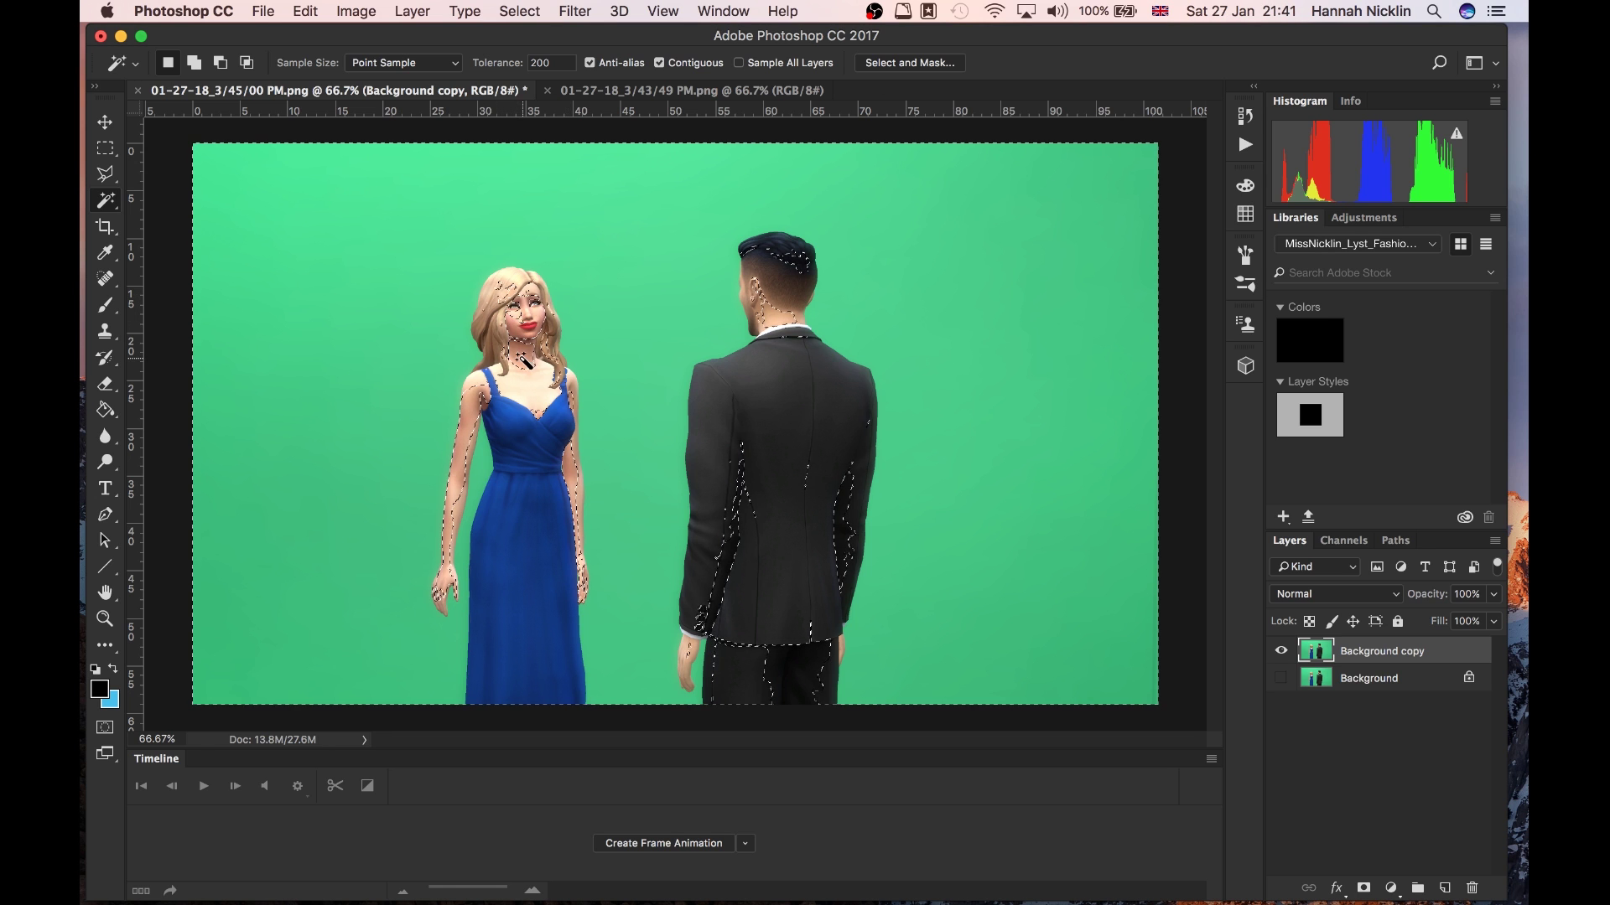
key("Delete")
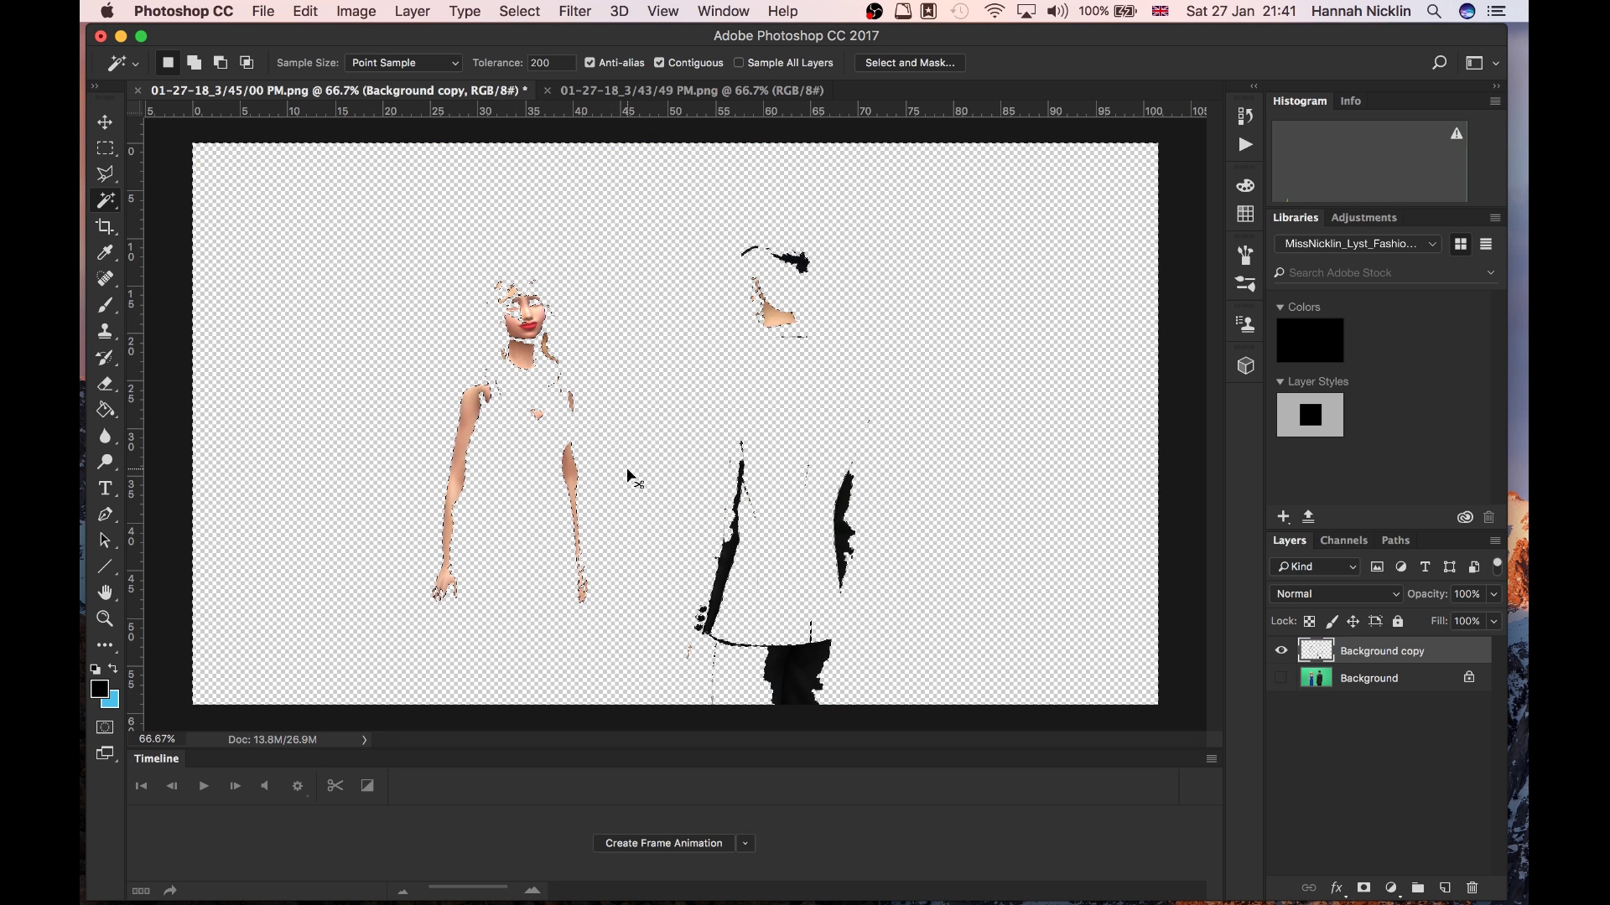
key("super+z")
Step: Set the Magic Wand tolerance to 50, select the green backdrop and delete it from the Background copy layer
double_click(556, 65)
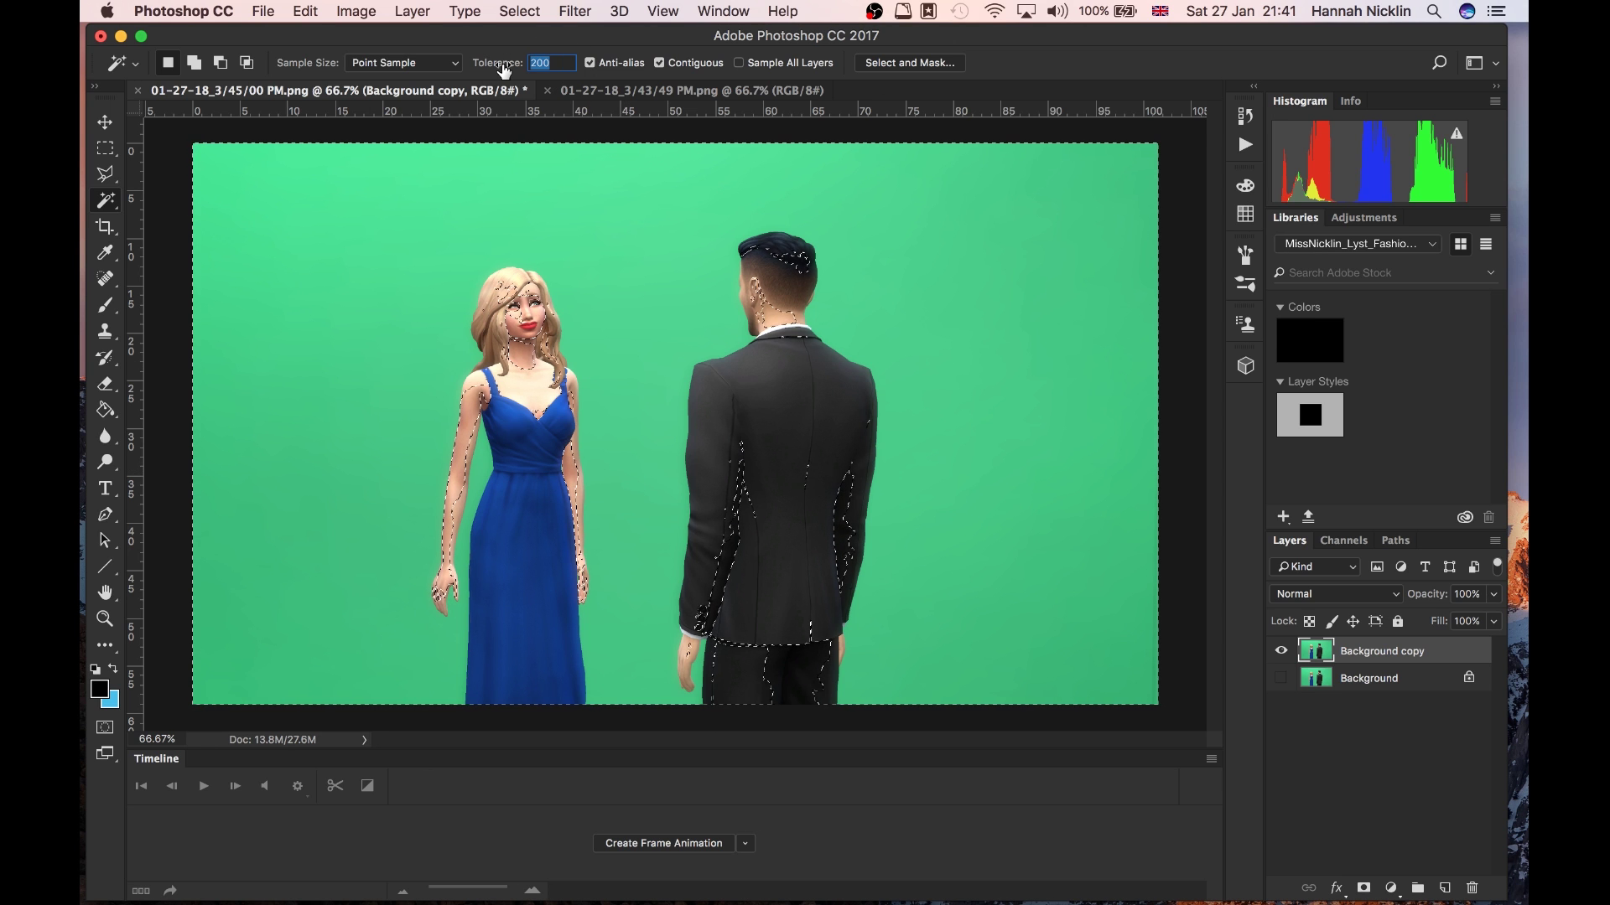
type("50")
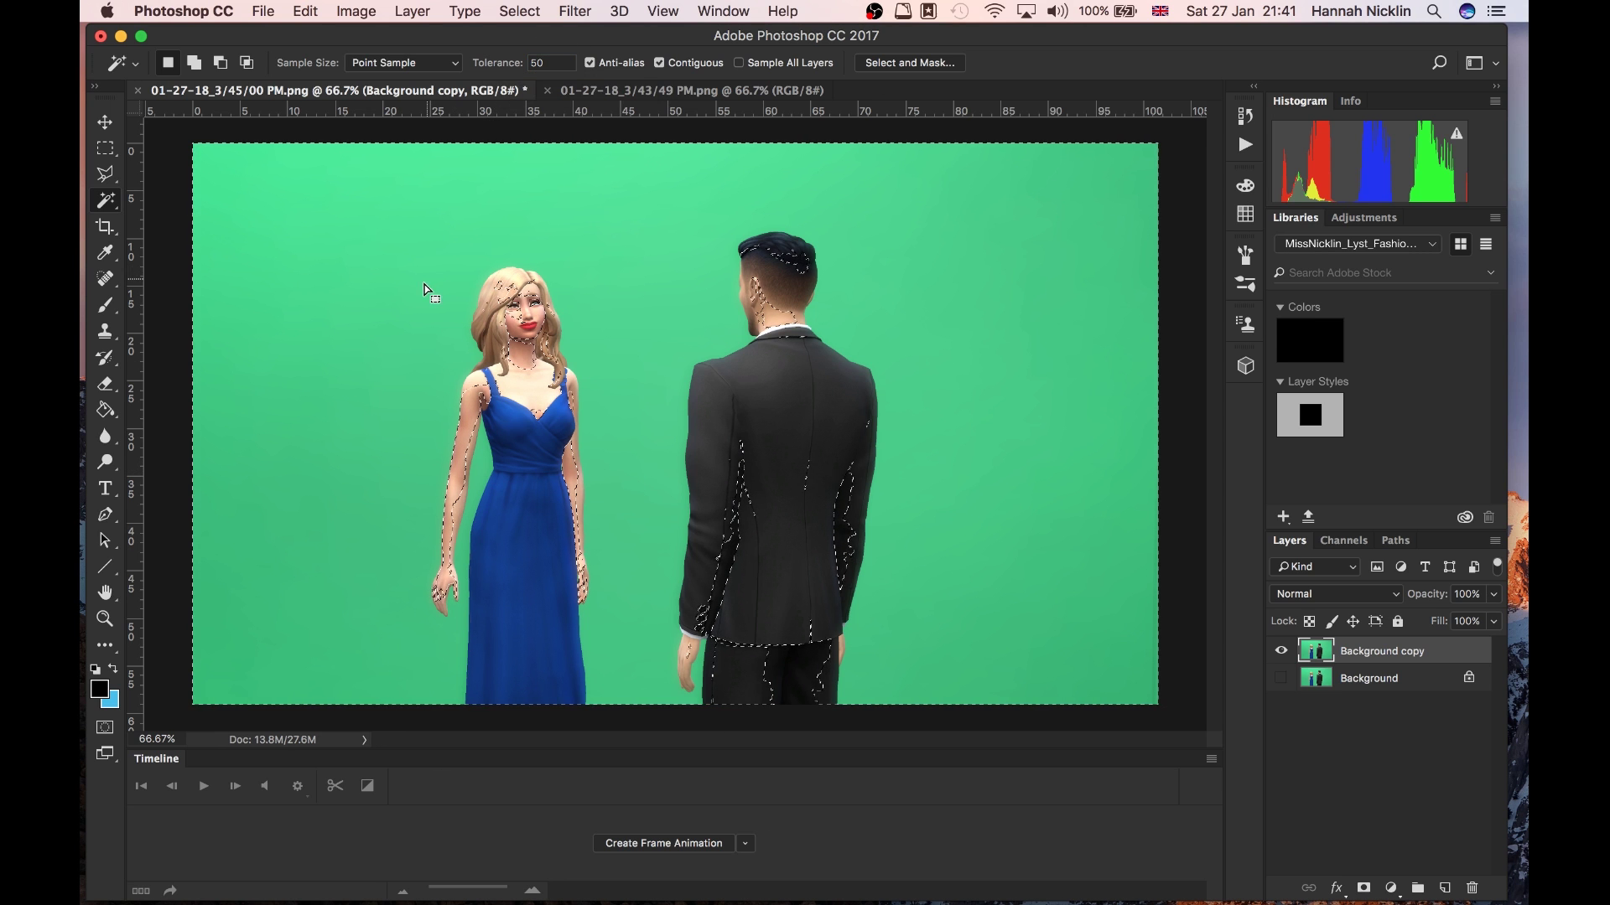
left_click(374, 312)
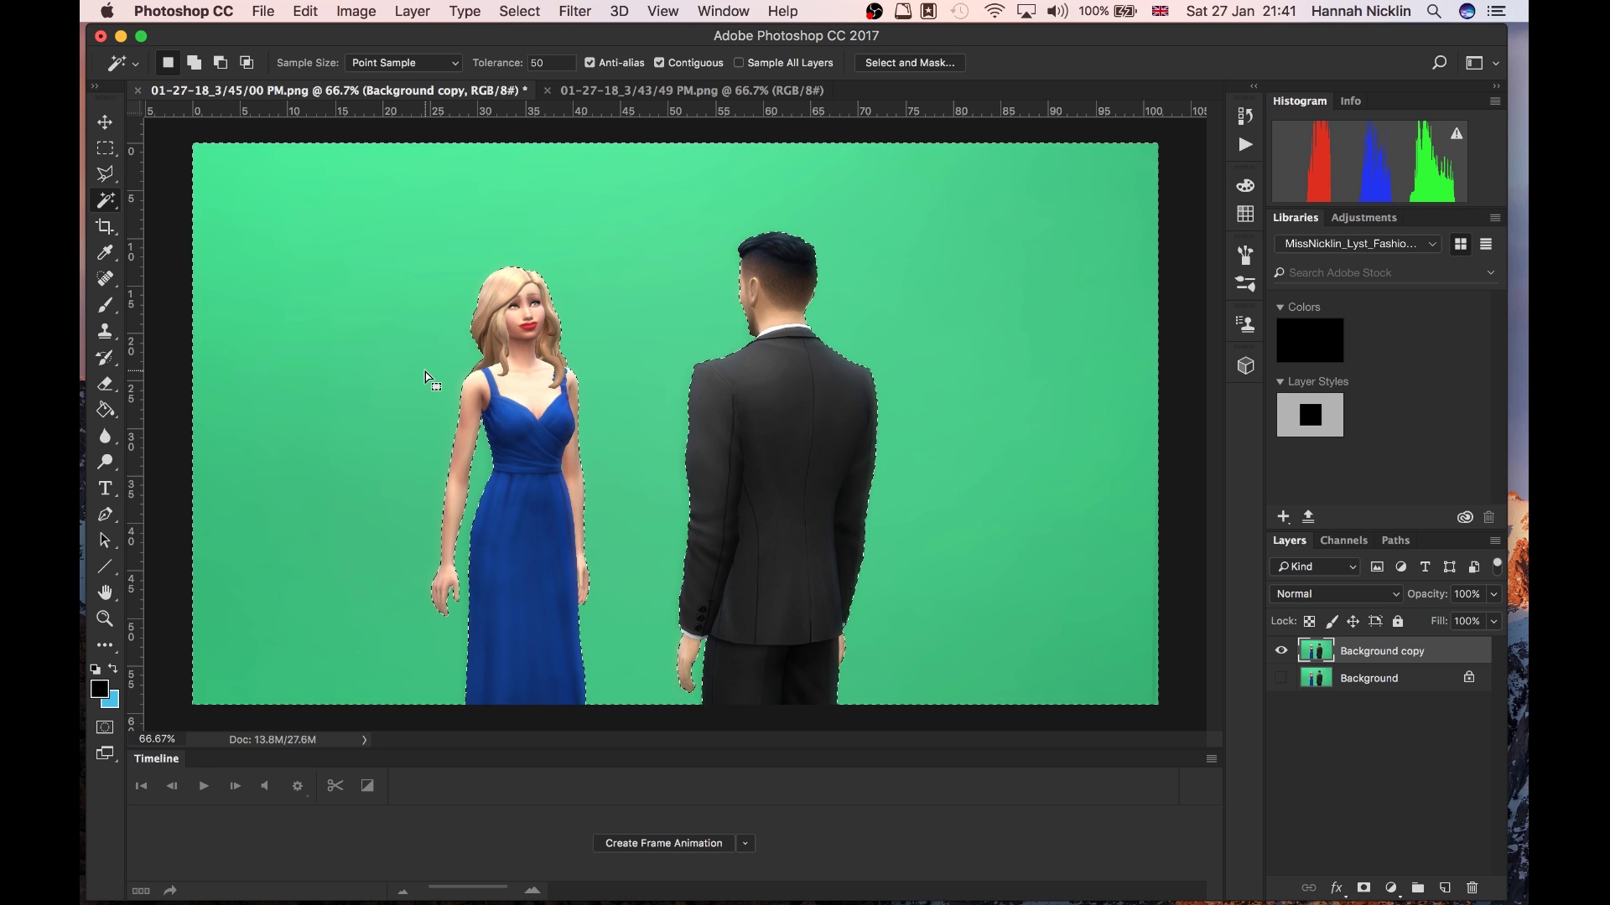
key("Delete")
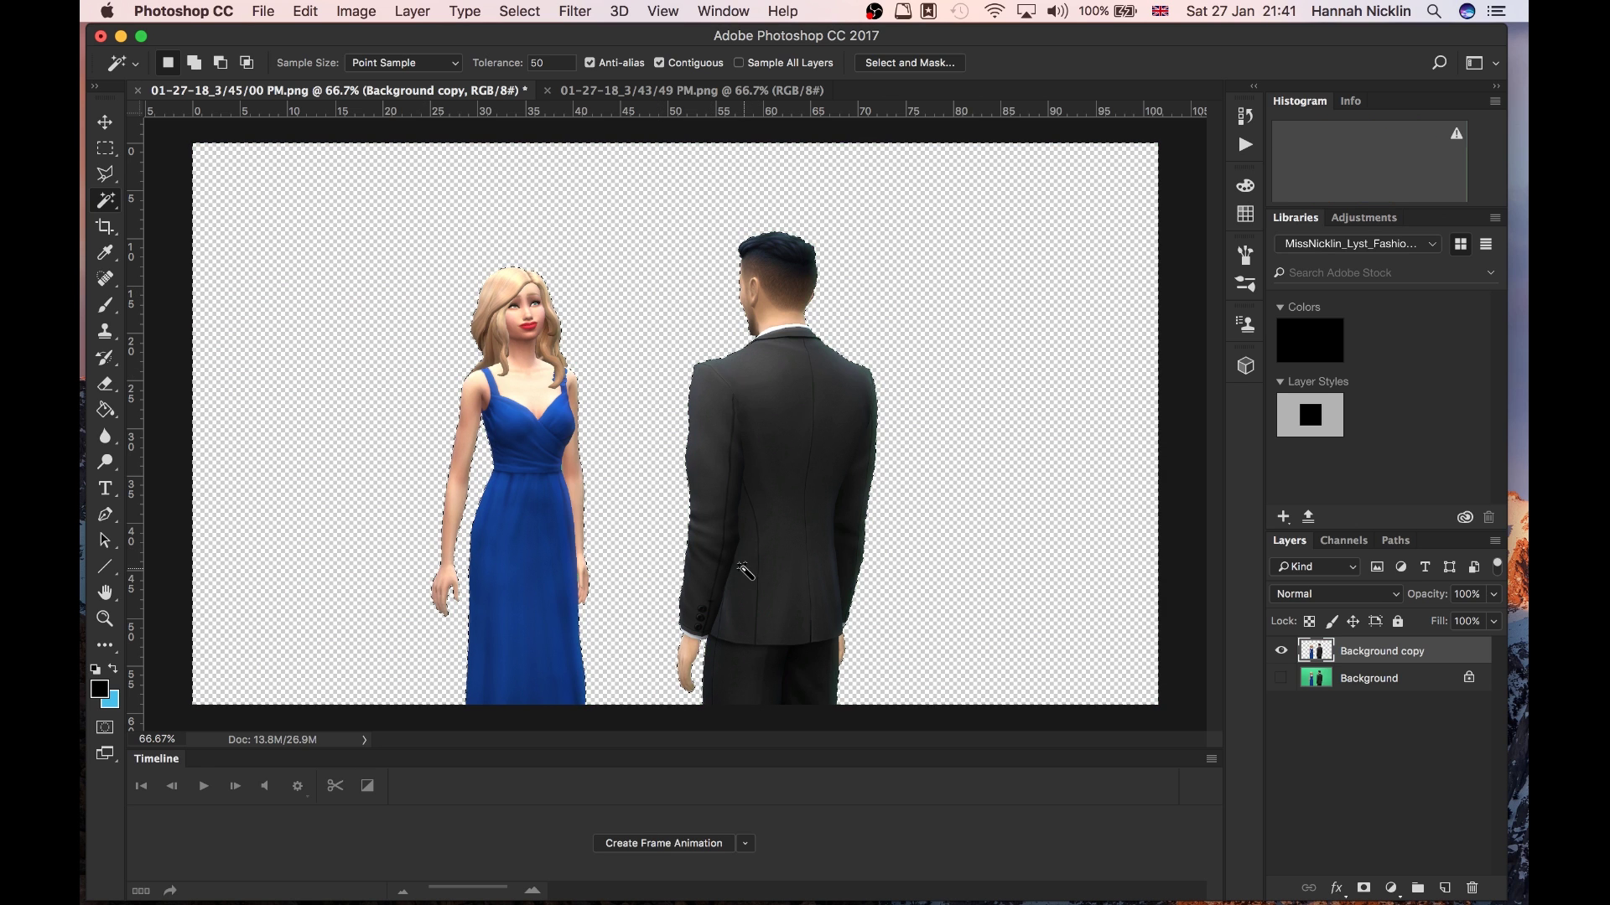
Step: Examine the cut-out edges around the woman's dress, arms and hair for leftover green
key("super+equal")
key("super+equal")
key("super+equal")
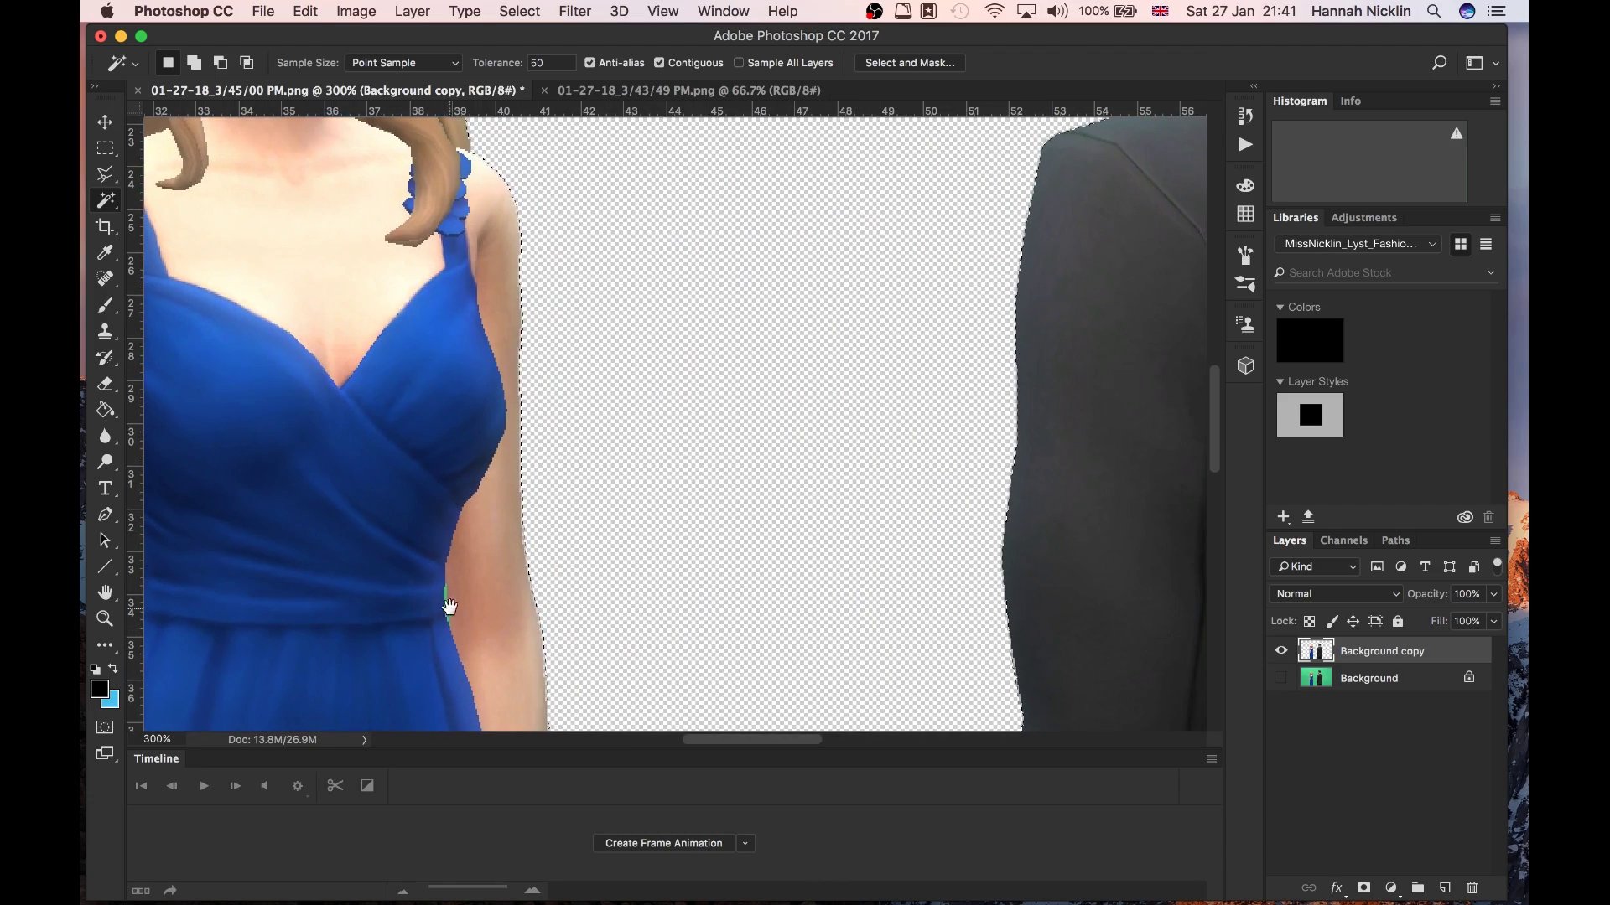
key("super+minus")
key("super+minus")
key("super+minus")
key("super+equal")
key("super+equal")
key("super+equal")
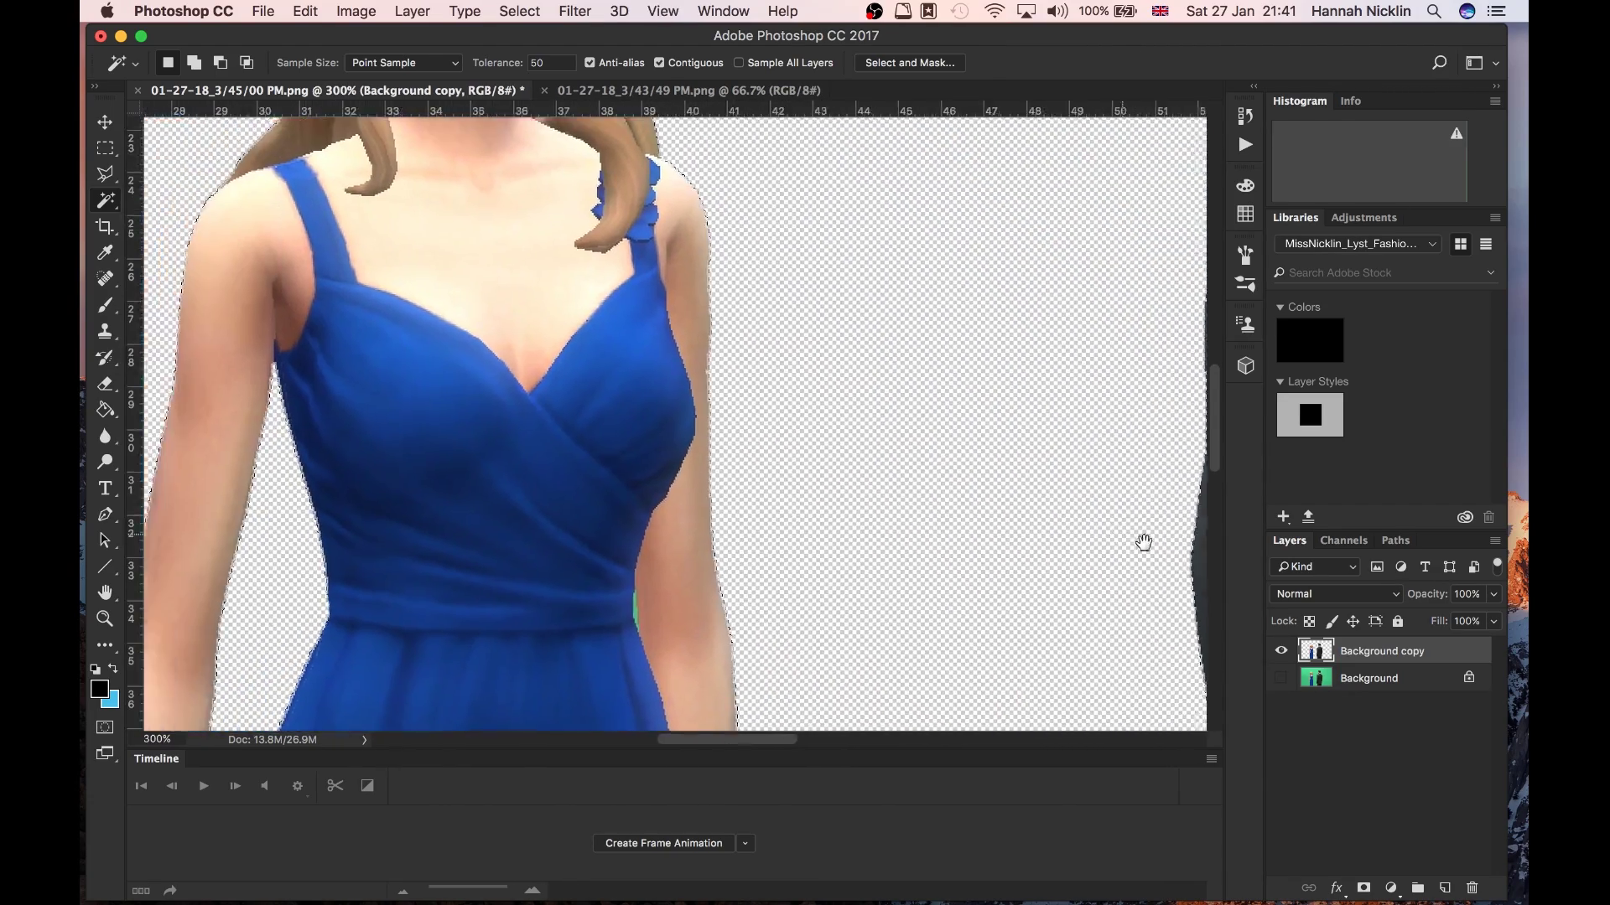
left_click_drag(1143, 542, 1149, 648)
left_click_drag(945, 459, 943, 595)
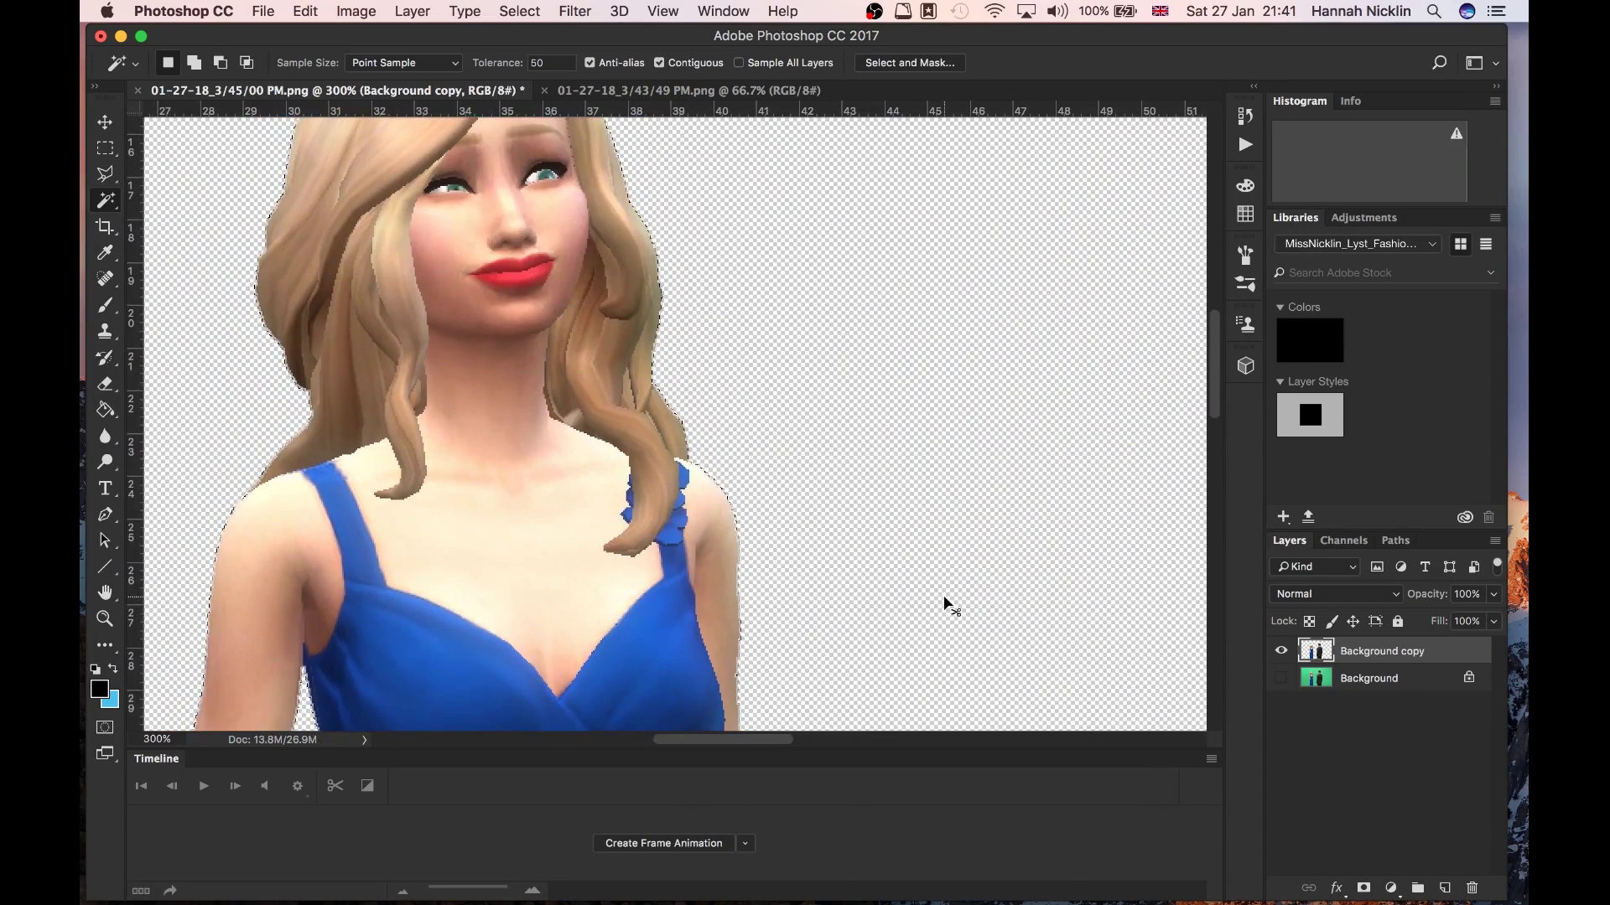
key("super+minus")
key("super+minus")
key("super+minus")
key("super+minus")
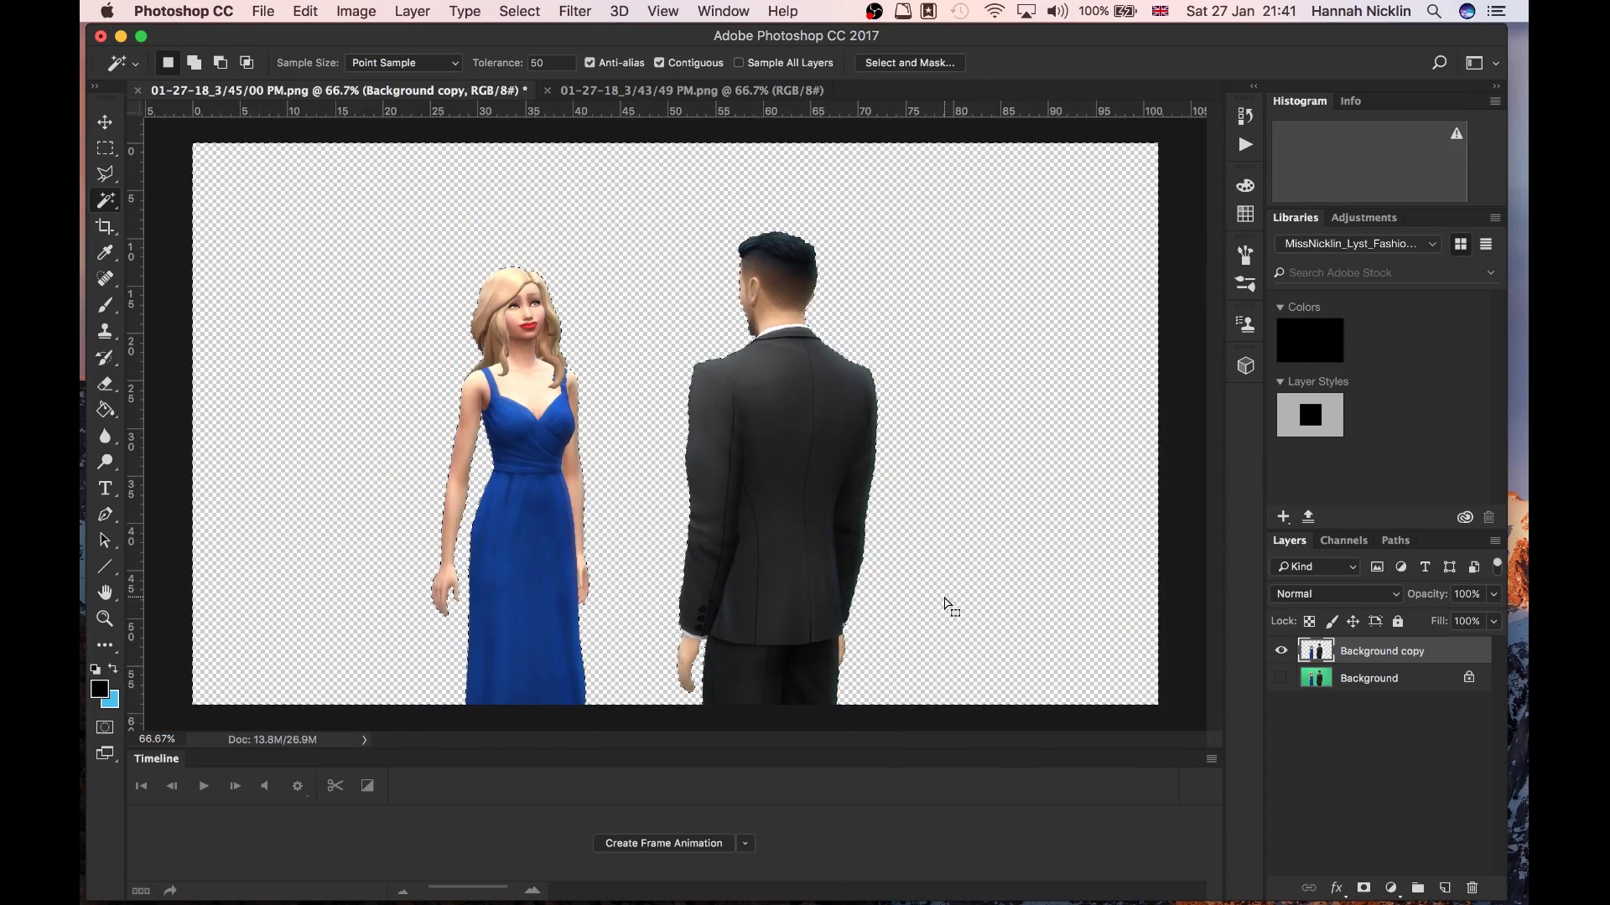
Step: Undo the deletion, set the Magic Wand tolerance to 70, and reselect and delete the green backdrop
key("super+z")
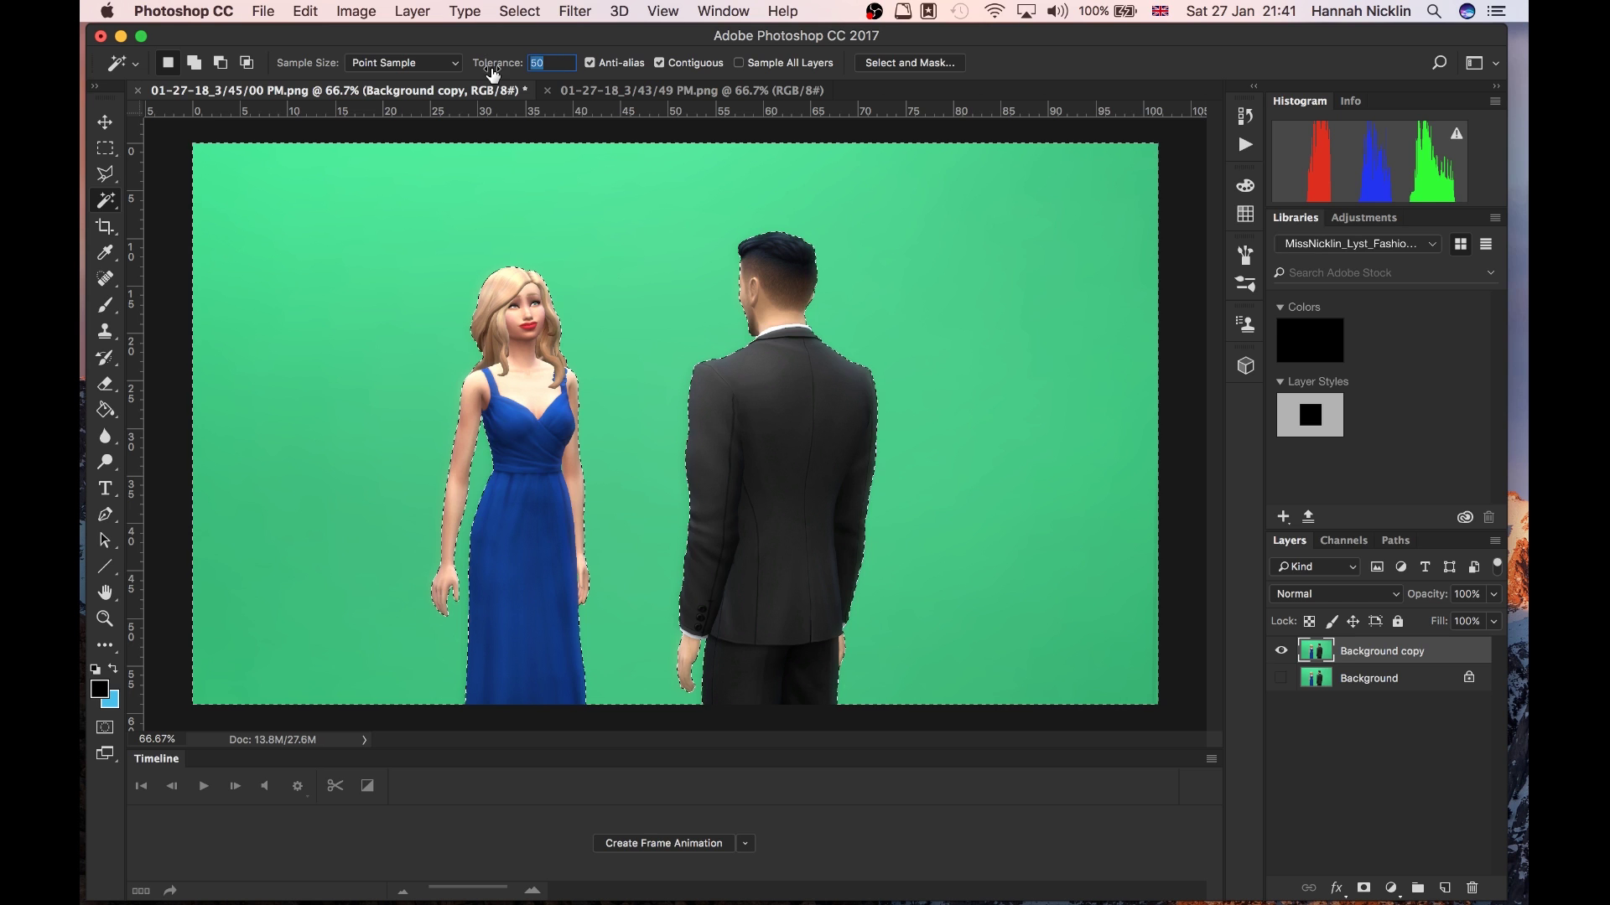
type("70")
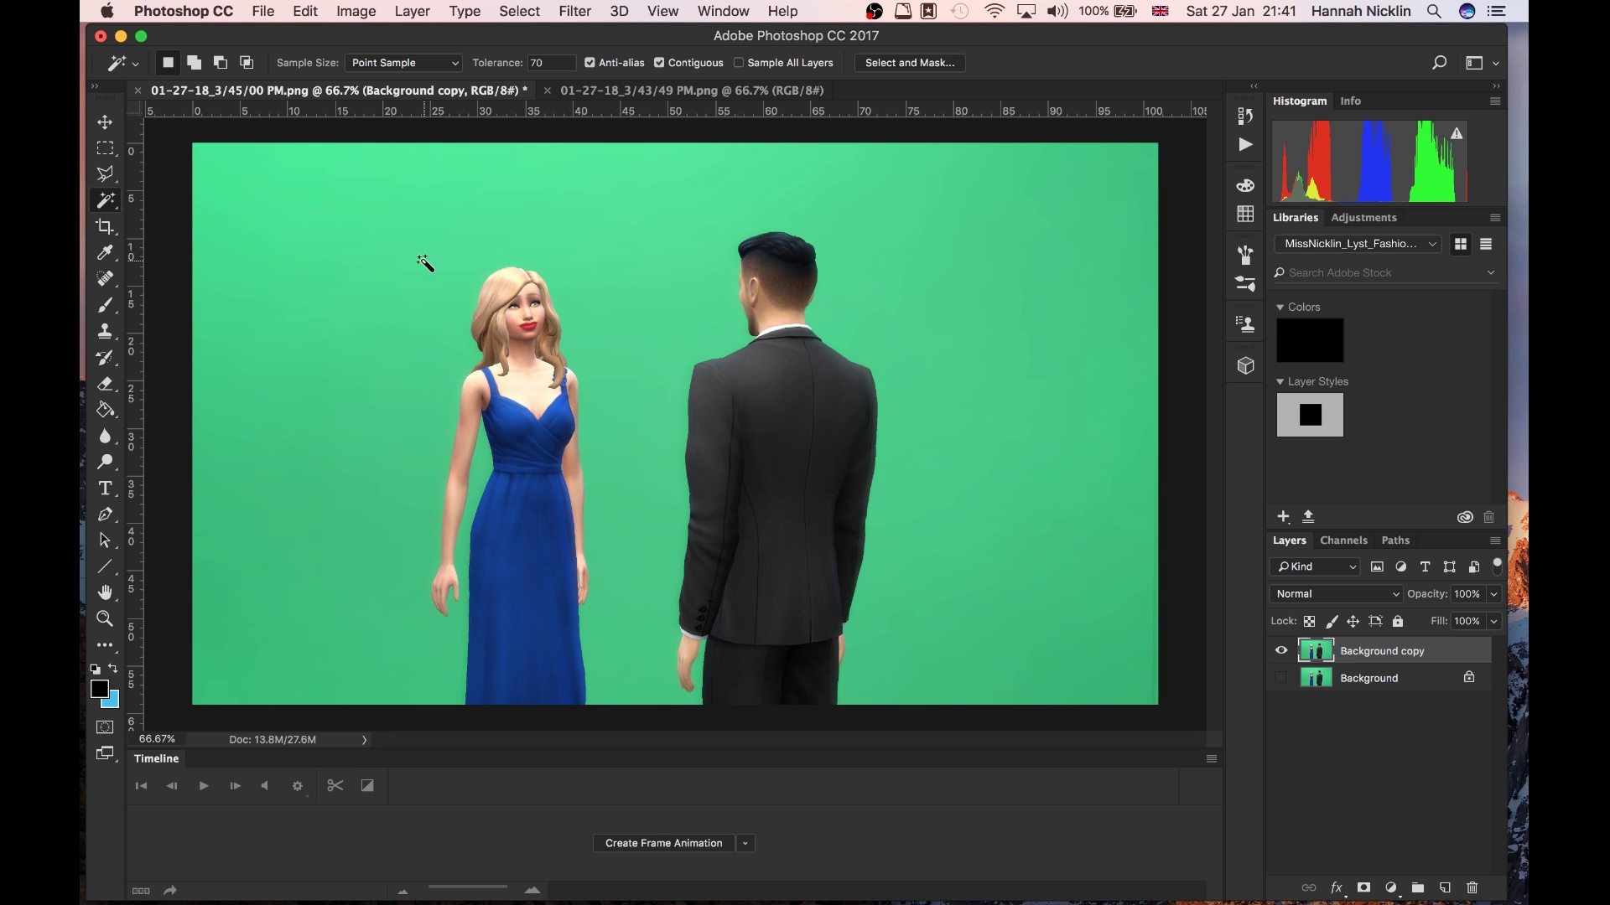
key("Delete")
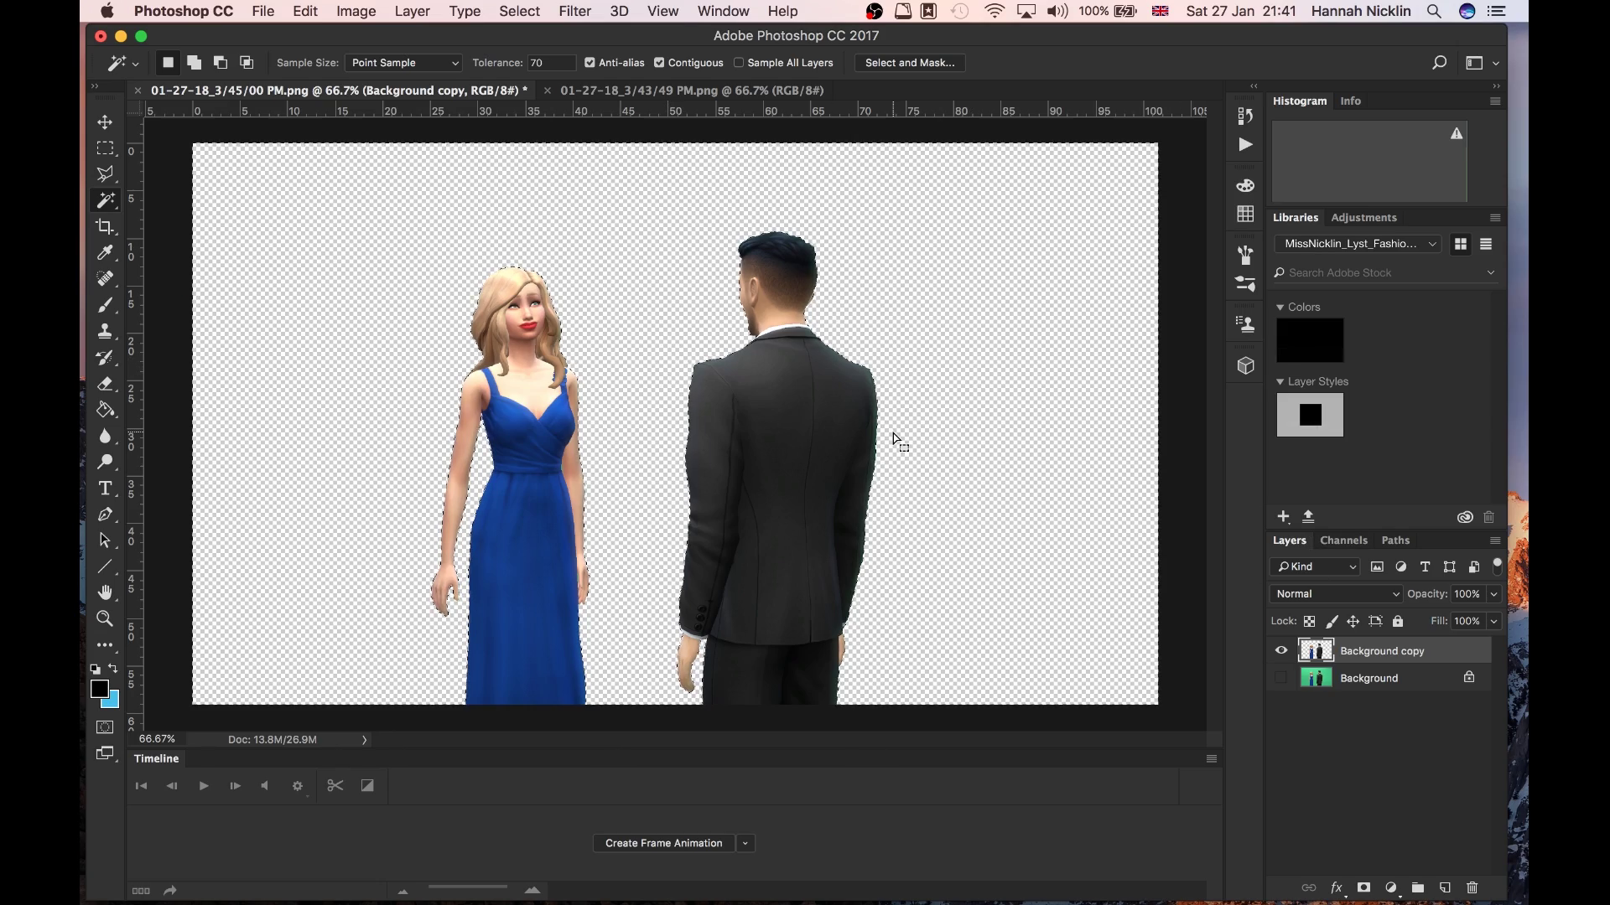
Step: Inspect the new cut-out up close around the woman's head, shoulders and waist
key("super+equal")
key("super+equal")
key("super+equal")
scroll(894, 433, "left", 10)
scroll(894, 433, "up", 12)
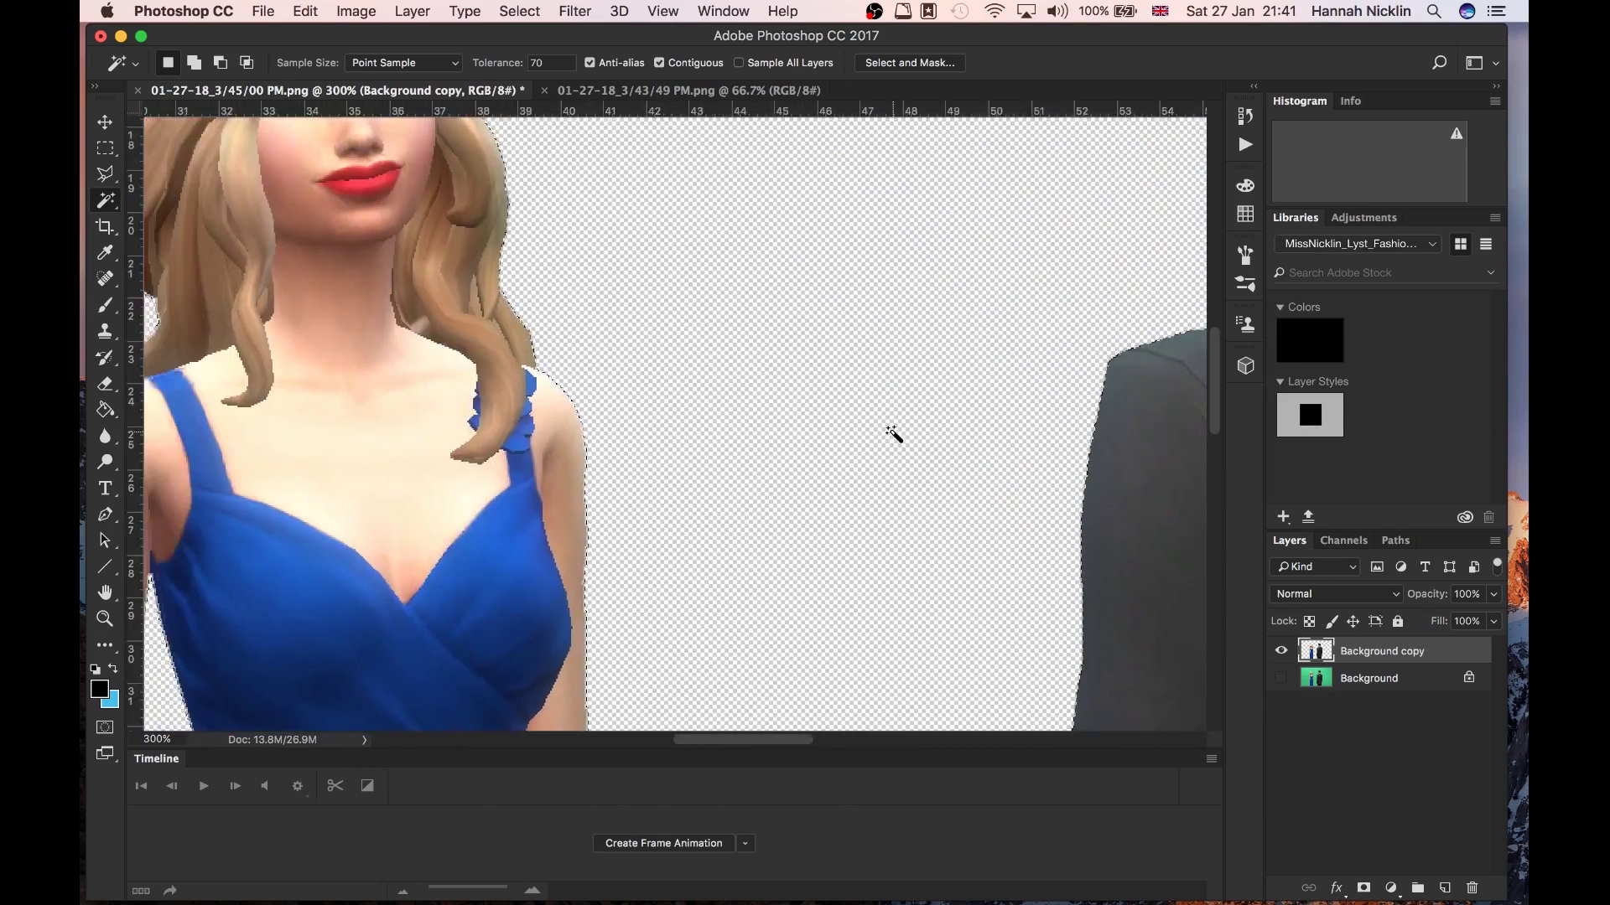
scroll(894, 433, "down", 10)
scroll(894, 434, "right", 4)
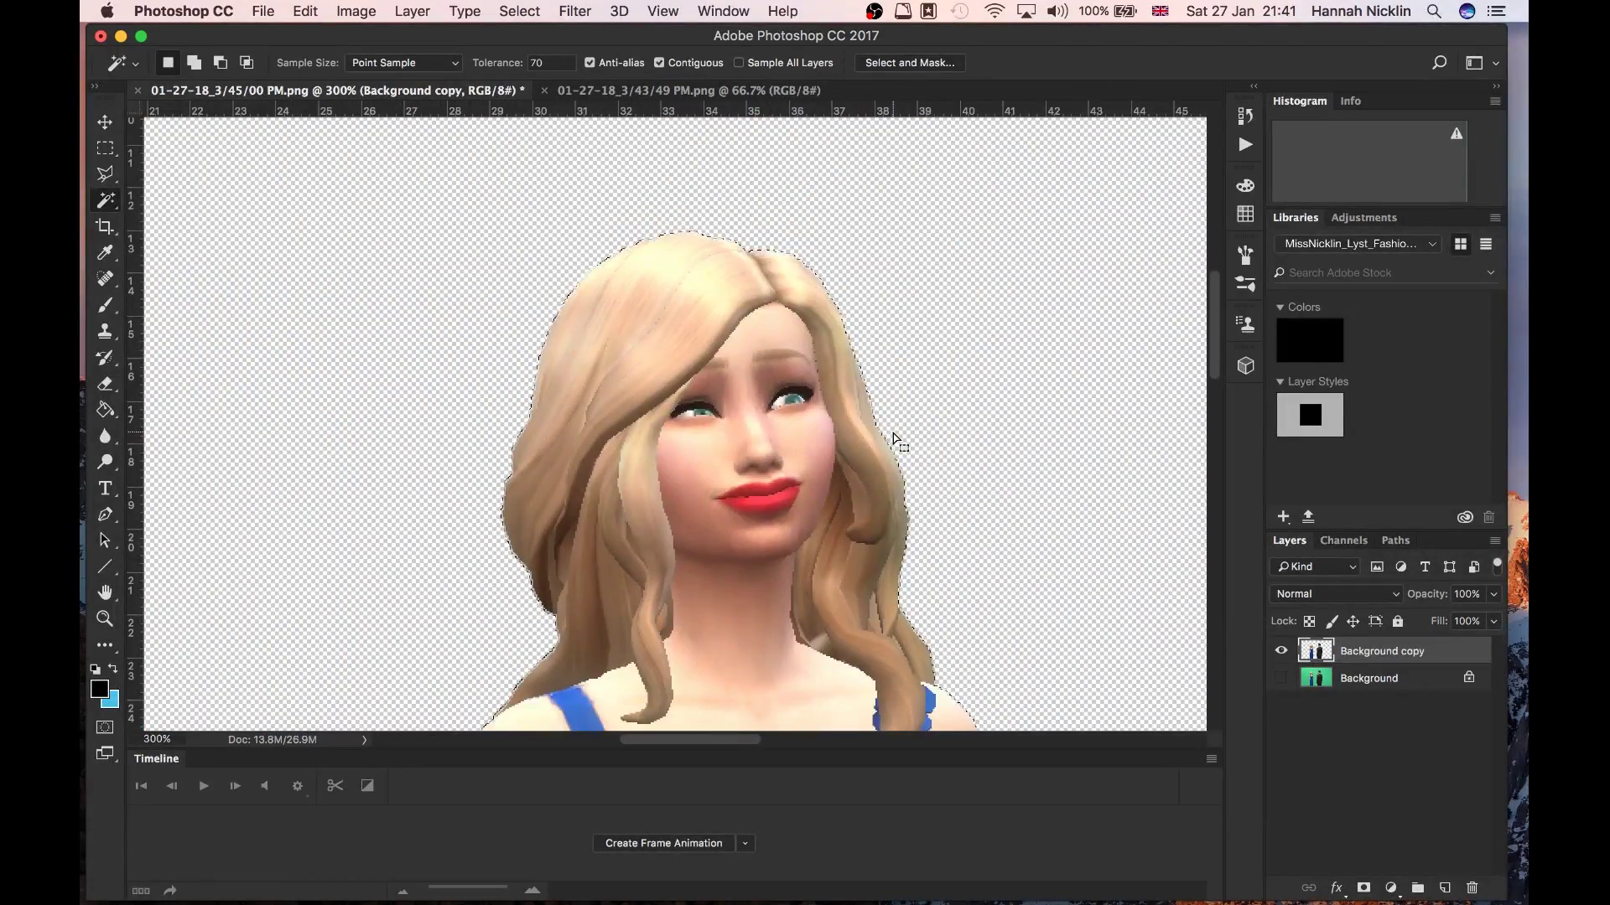
scroll(876, 429, "down", 8)
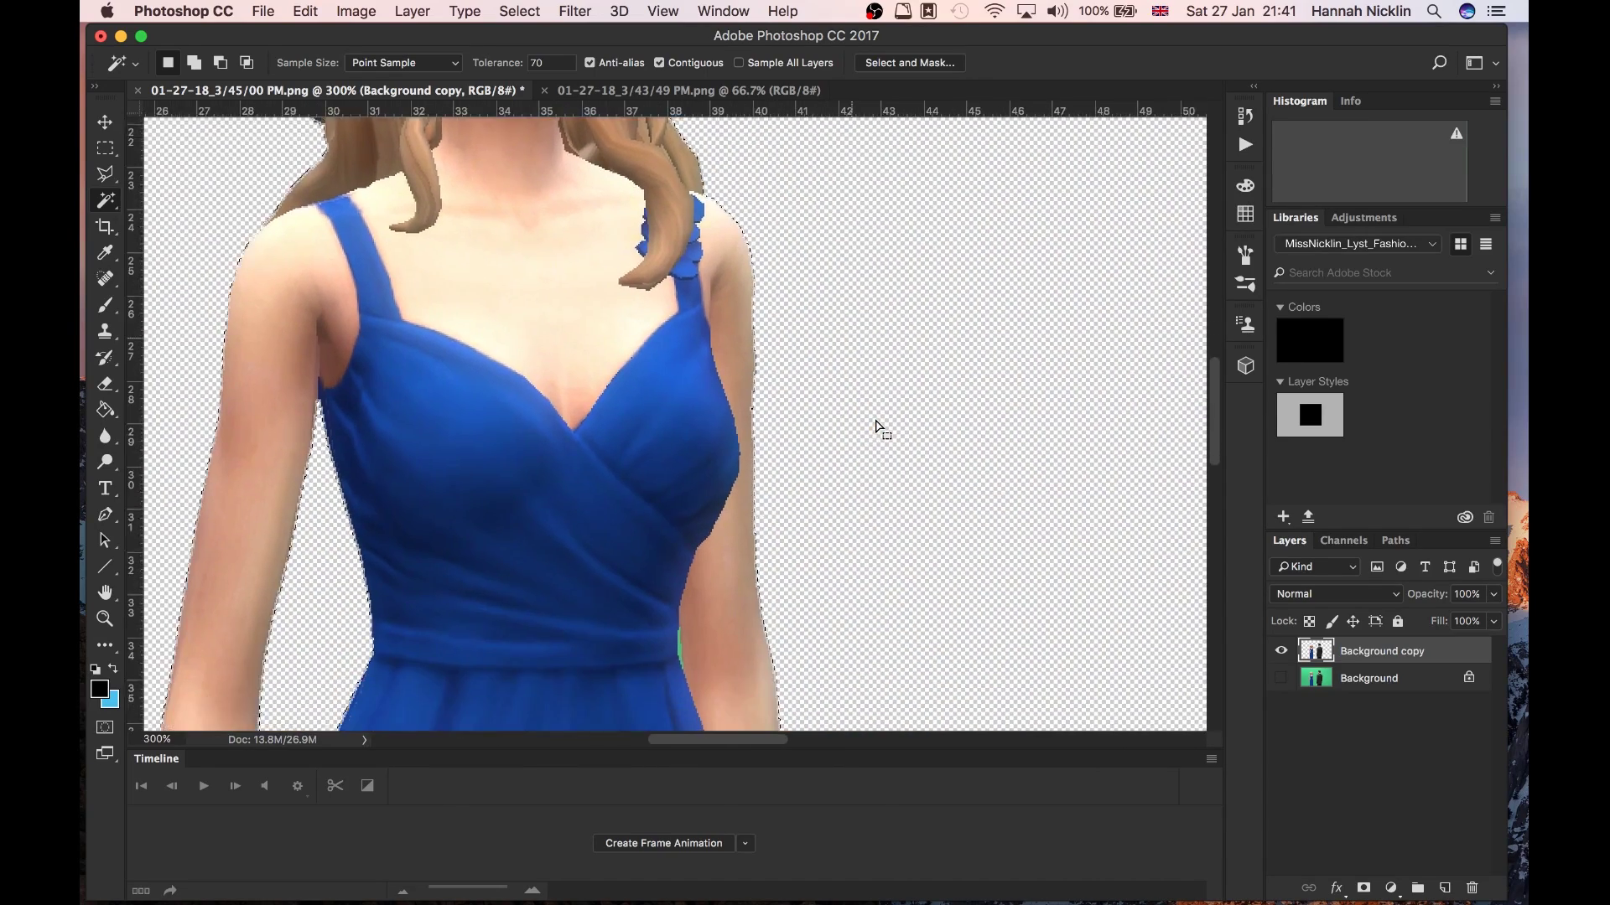
scroll(805, 444, "right", 5)
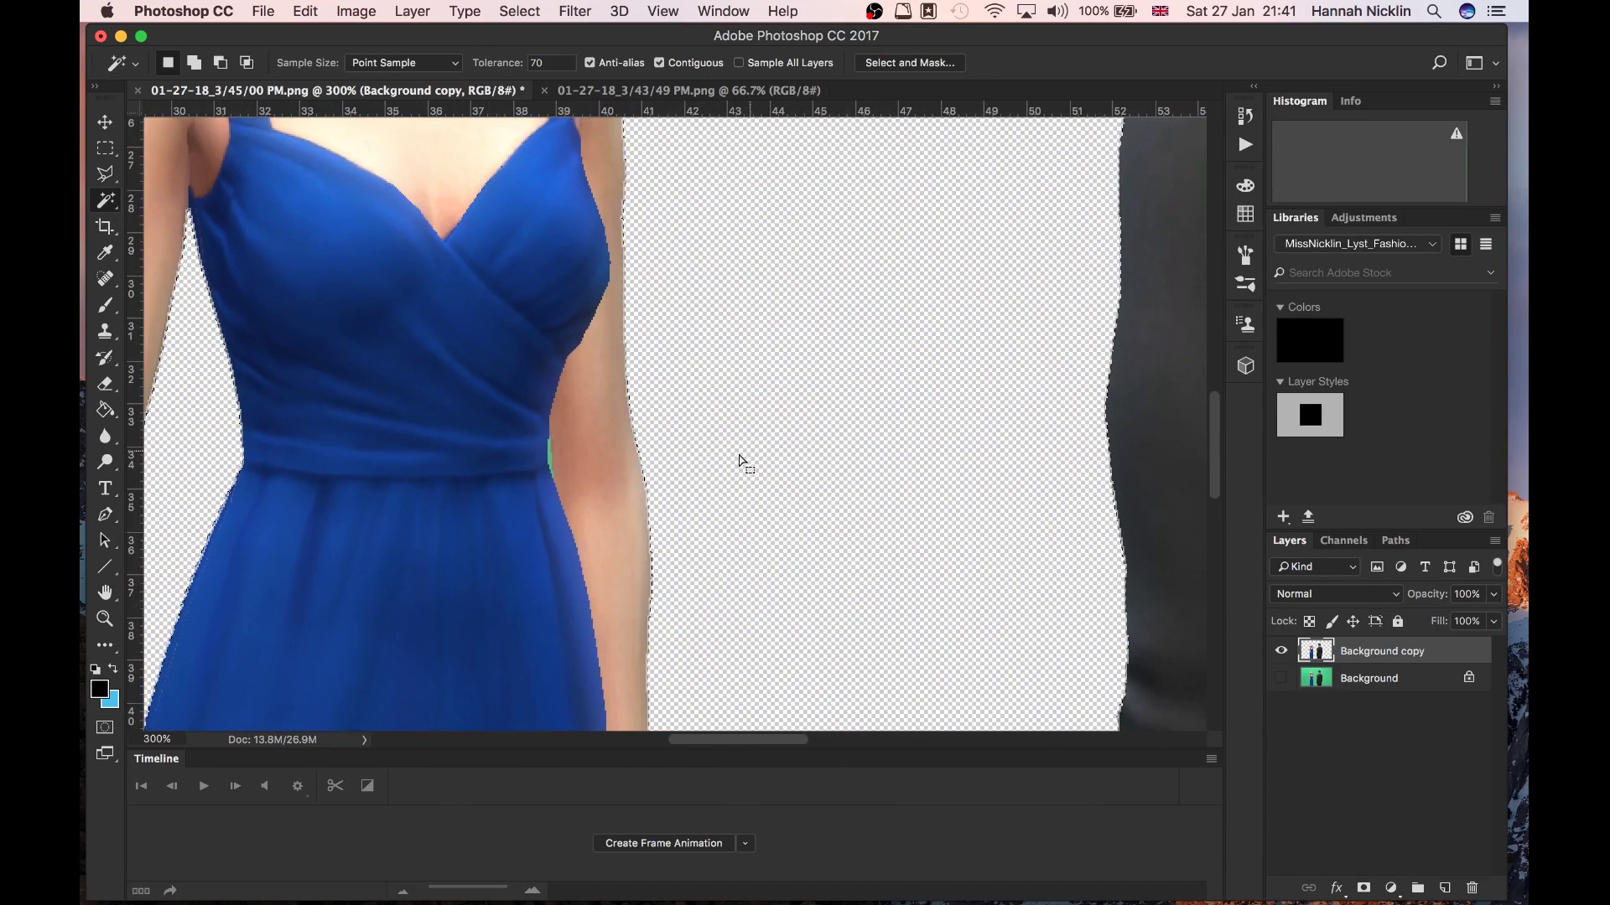
Step: Set the Magic Wand tolerance to 10, select and delete the green sliver between the dress waist and the woman's arm, and deselect
left_click(553, 456, "shift")
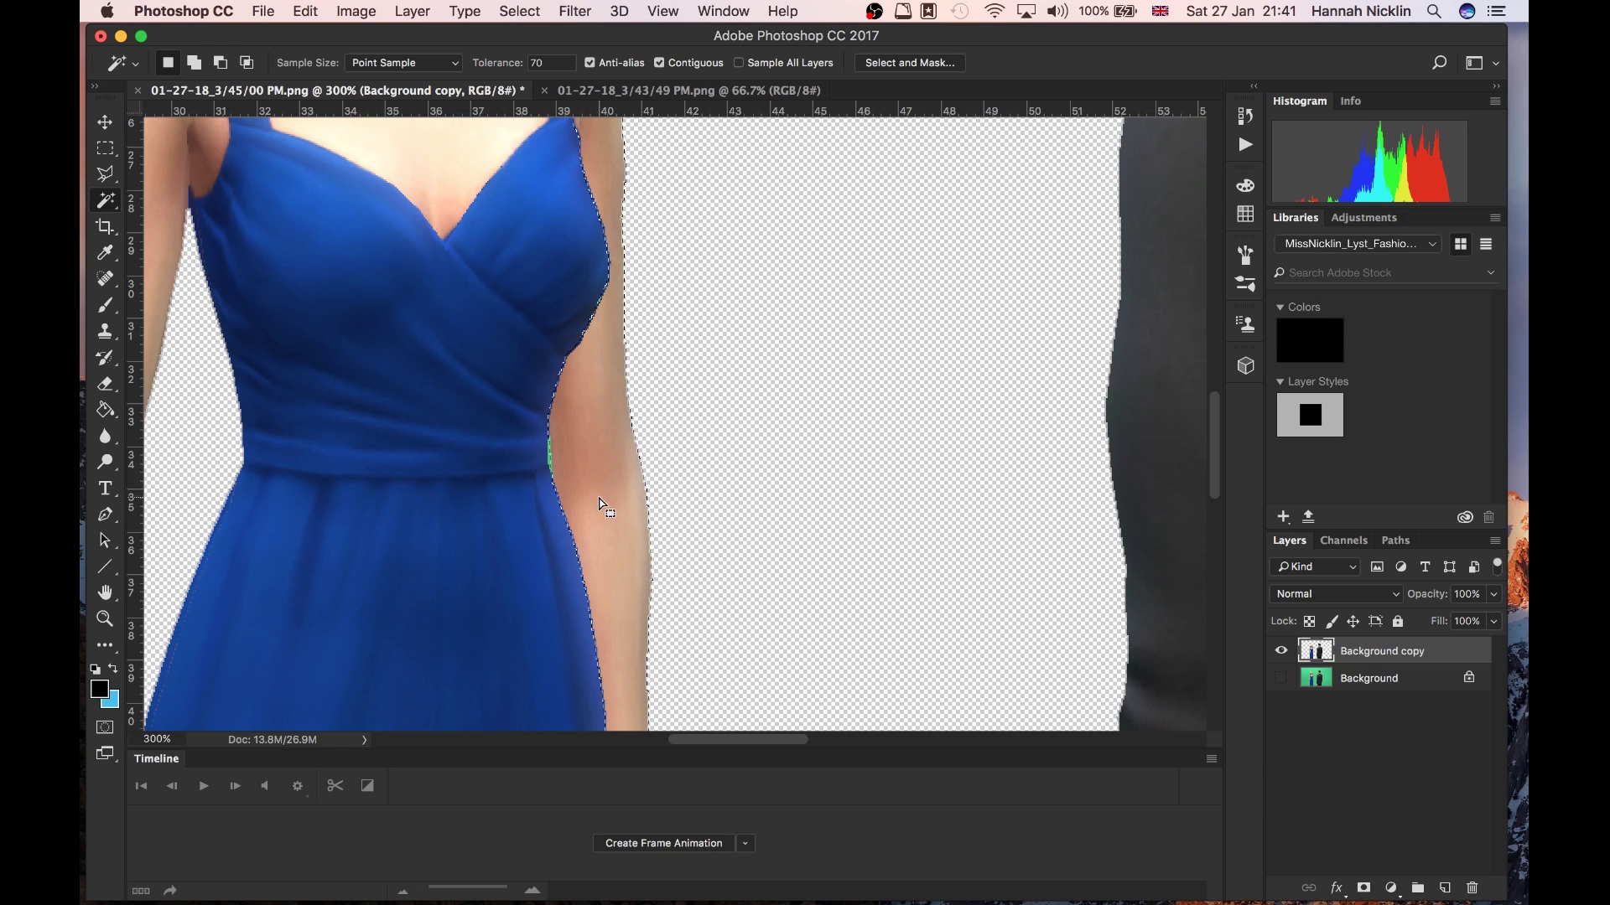
double_click(537, 62)
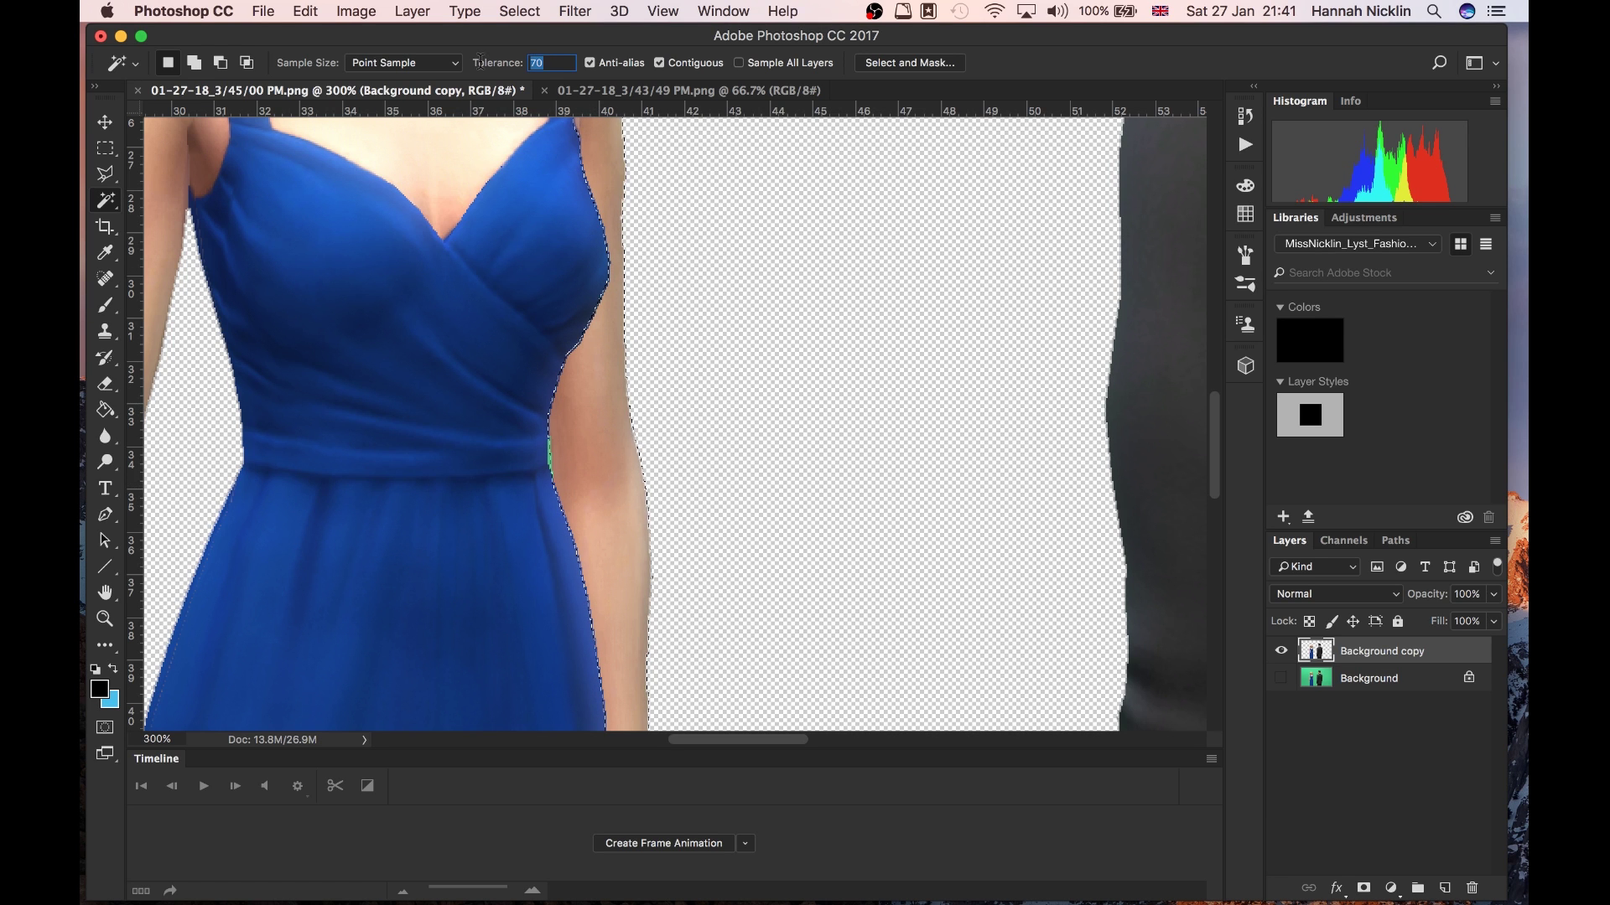
type("10")
key("Return")
left_click(553, 463)
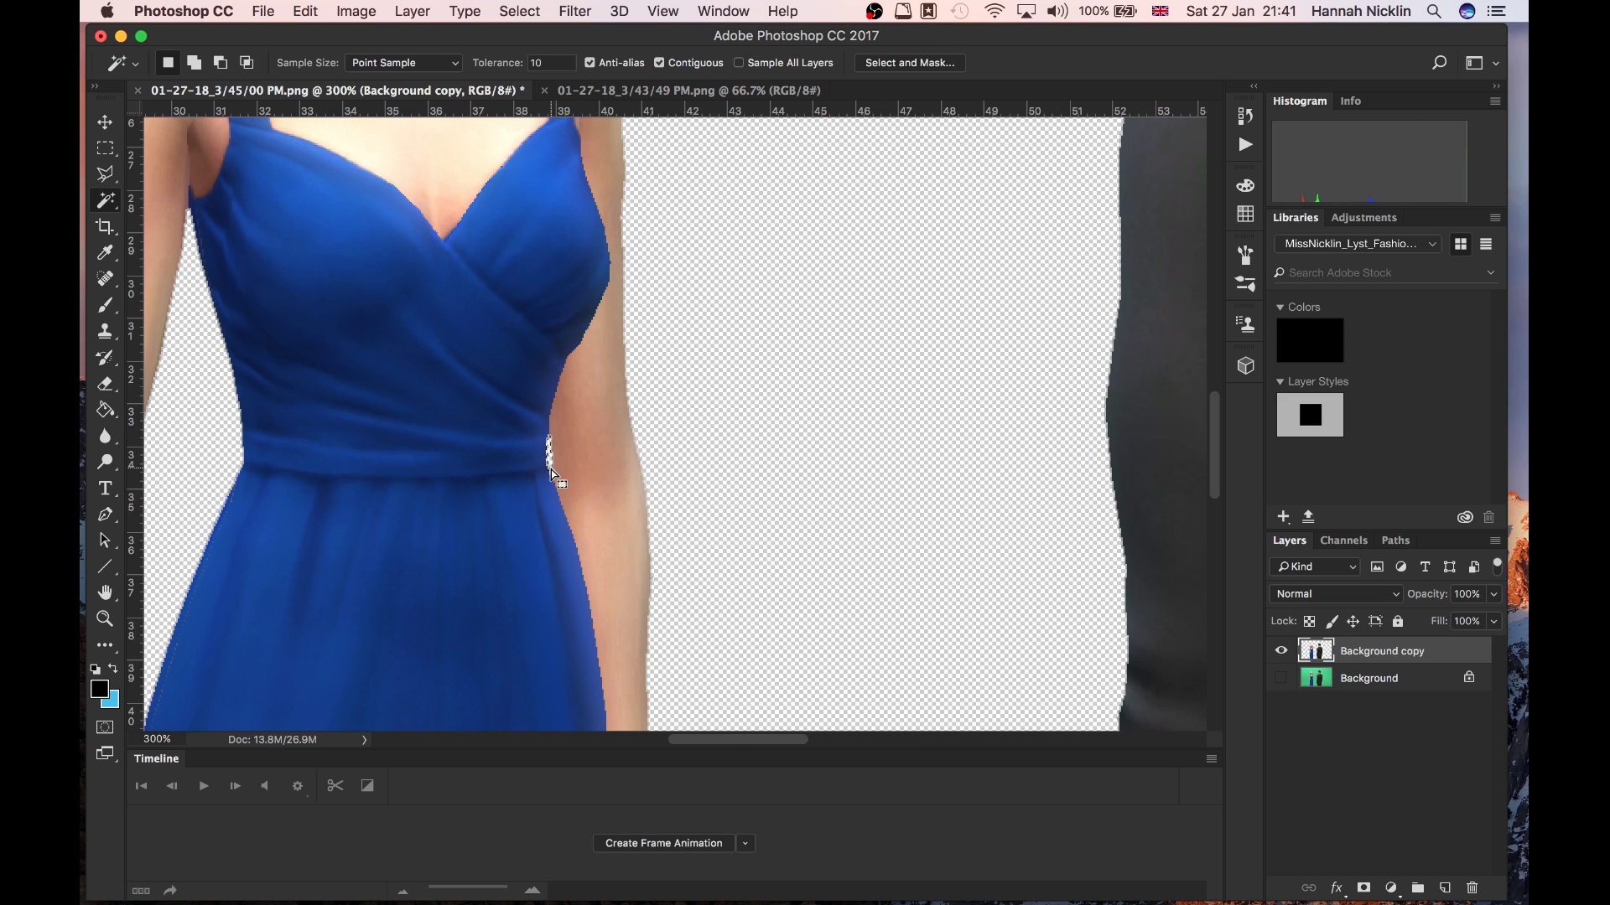
right_click(553, 475)
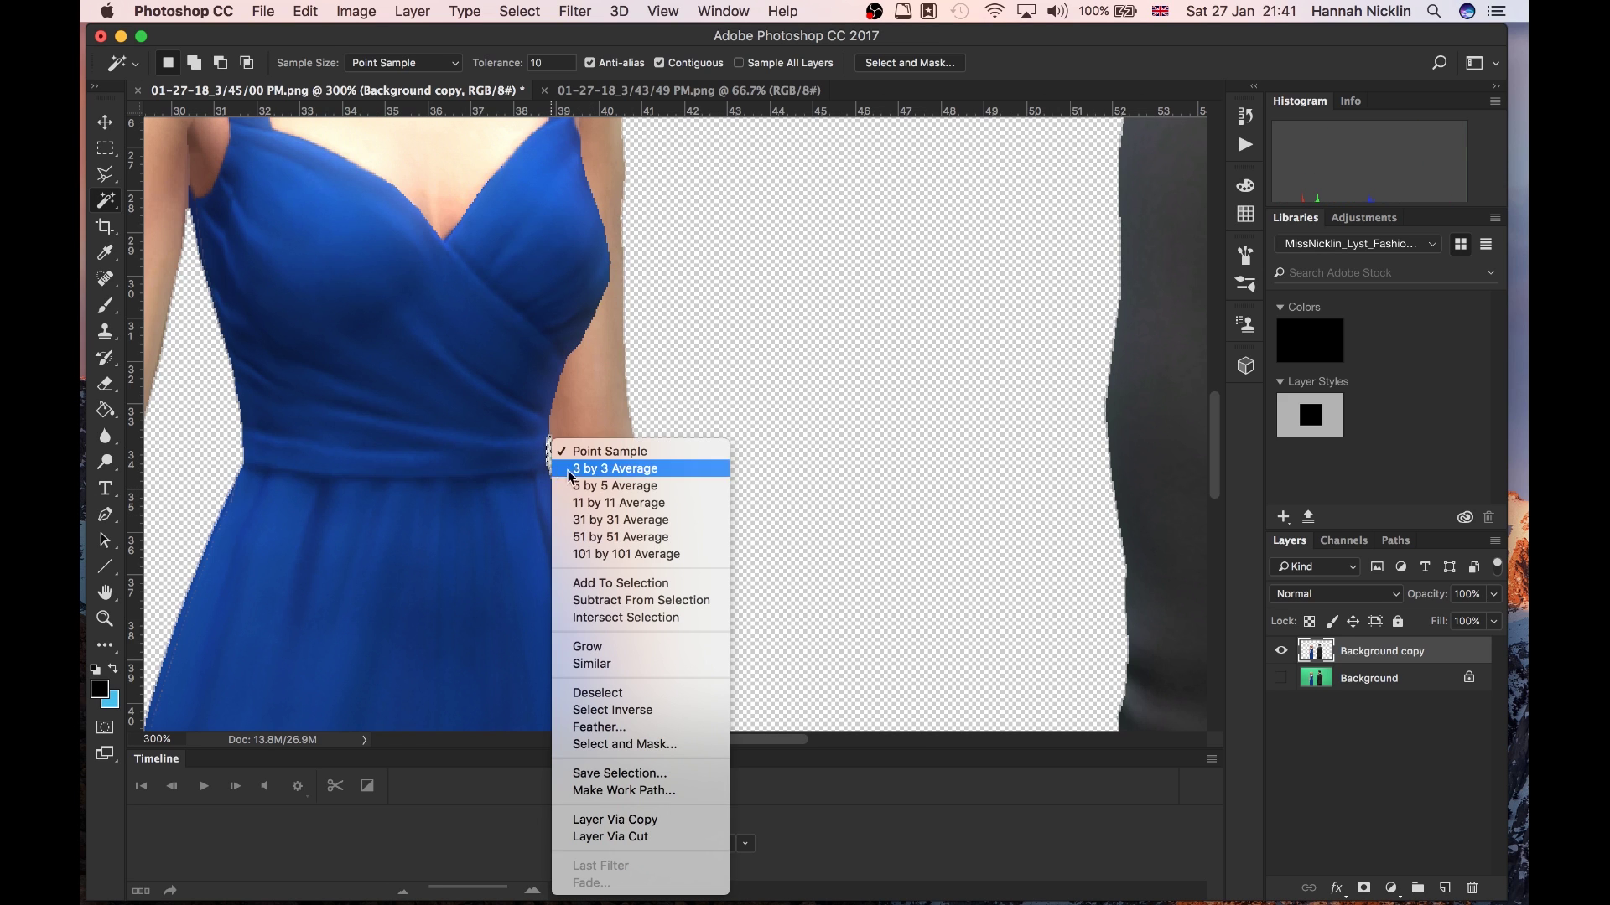
left_click(623, 699)
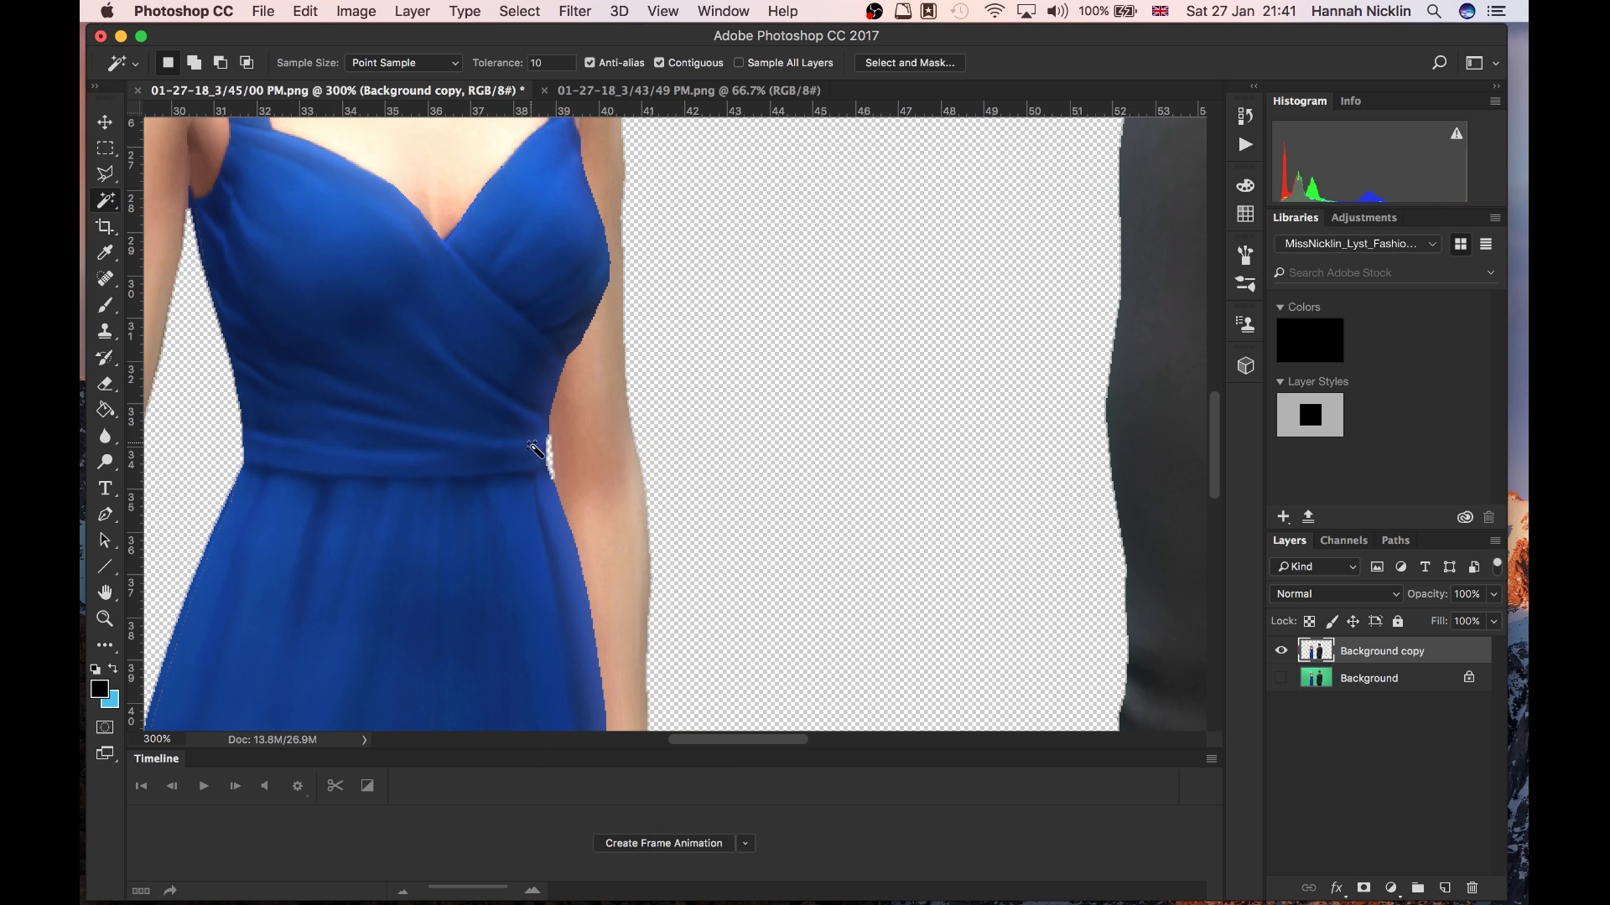
Step: Erase the leftover edge pixels around the small gap between the dress waist and the arm with a 1 px Eraser
scroll(553, 451, "up", 3)
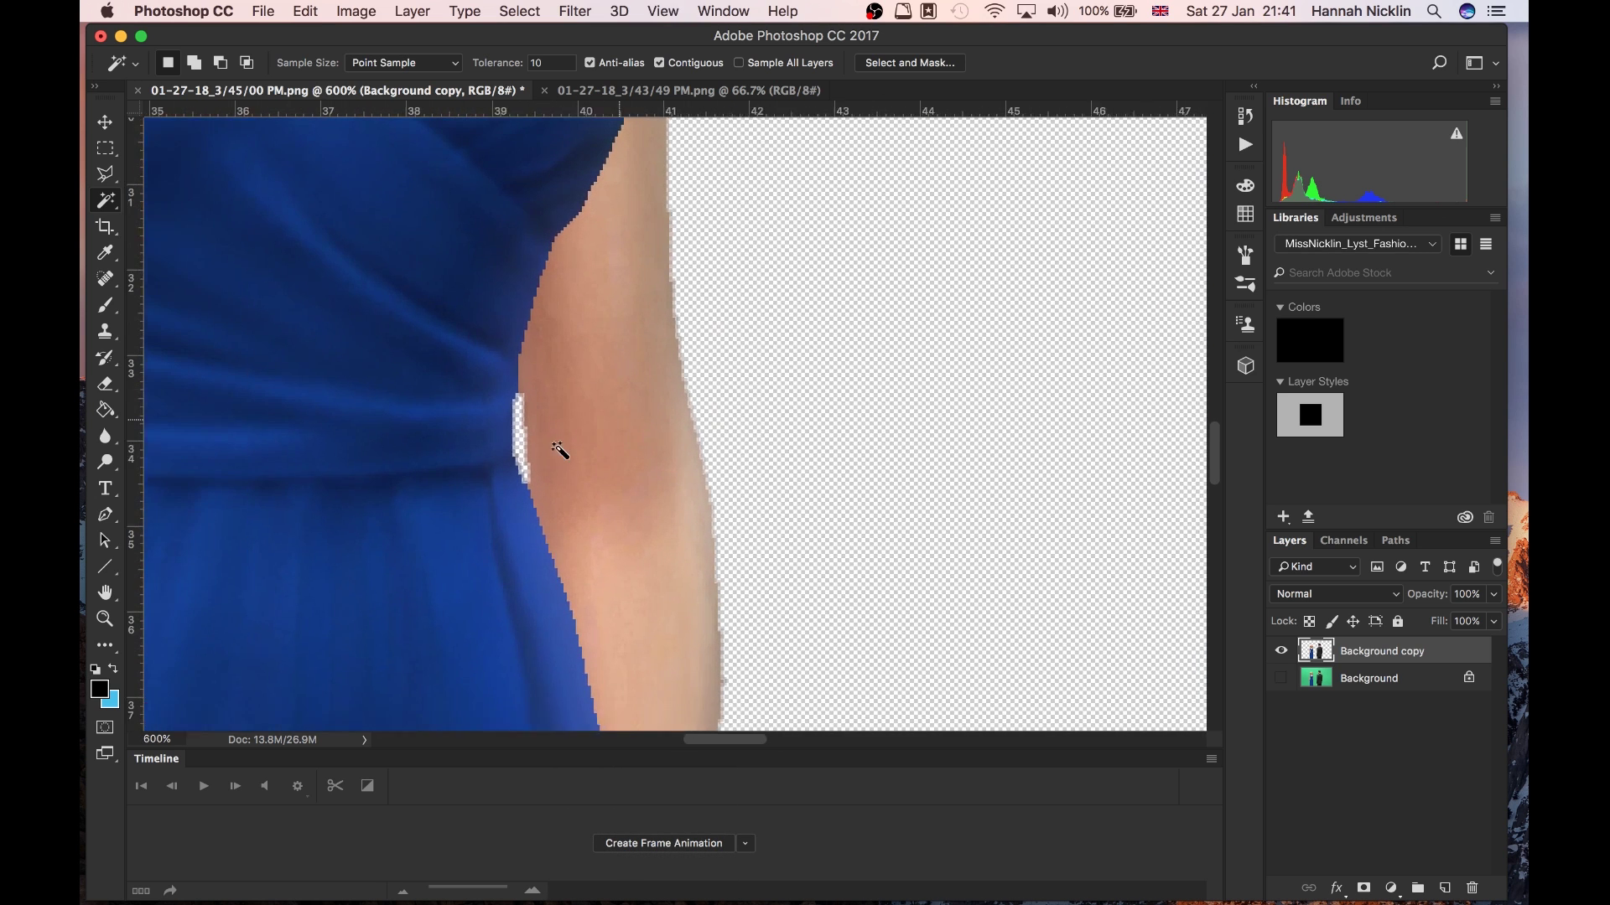
scroll(560, 451, "left", 2)
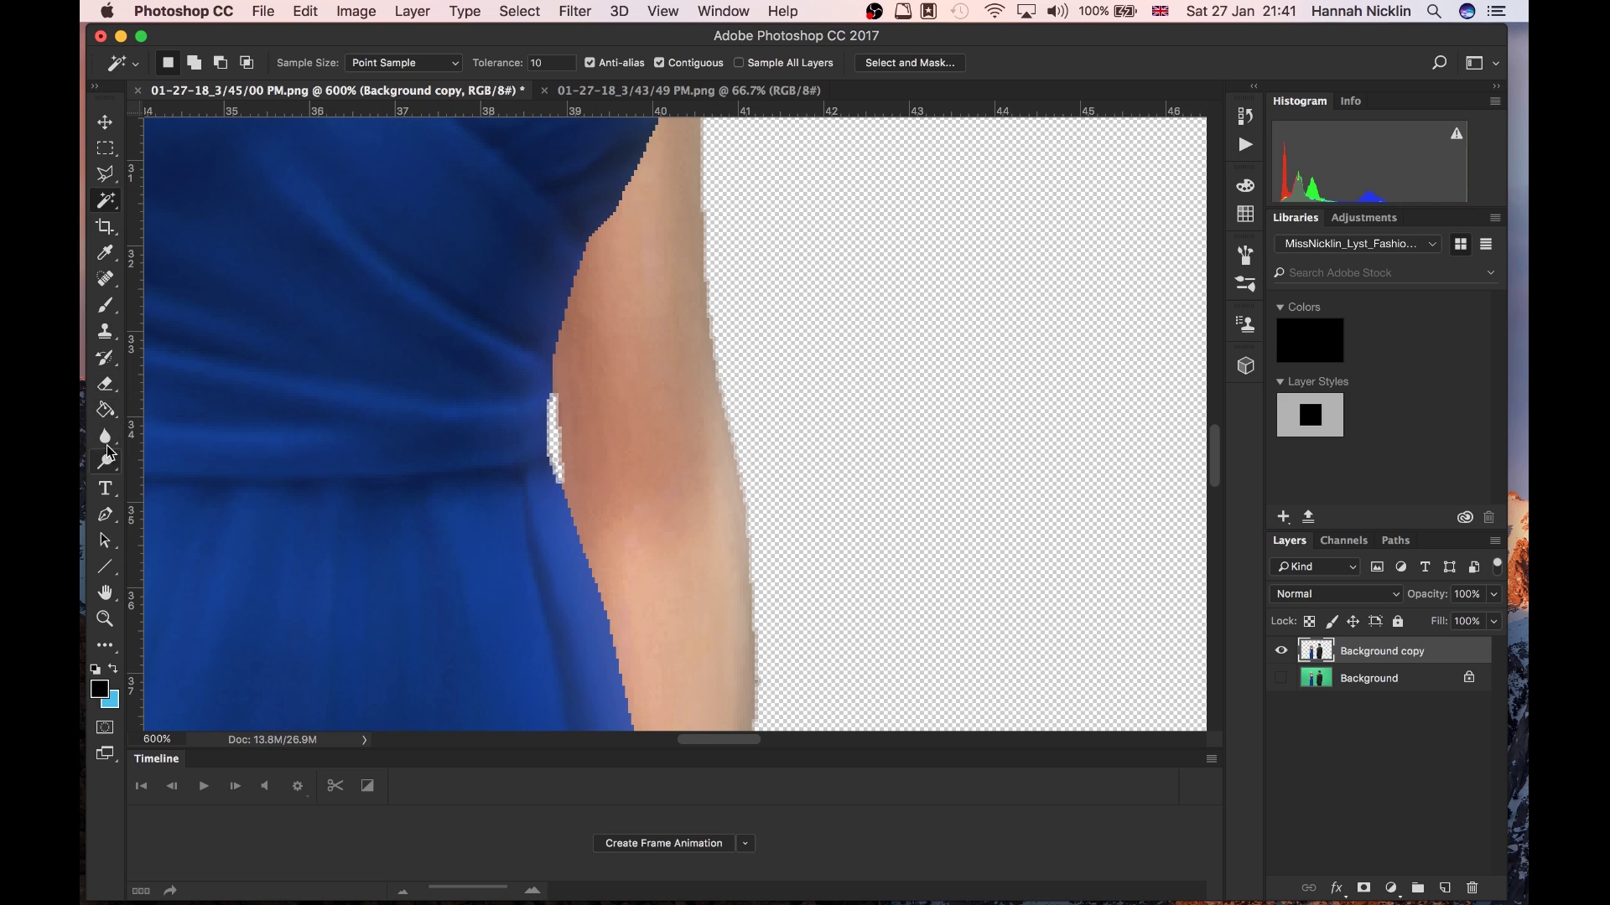
left_click_drag(109, 387, 168, 389)
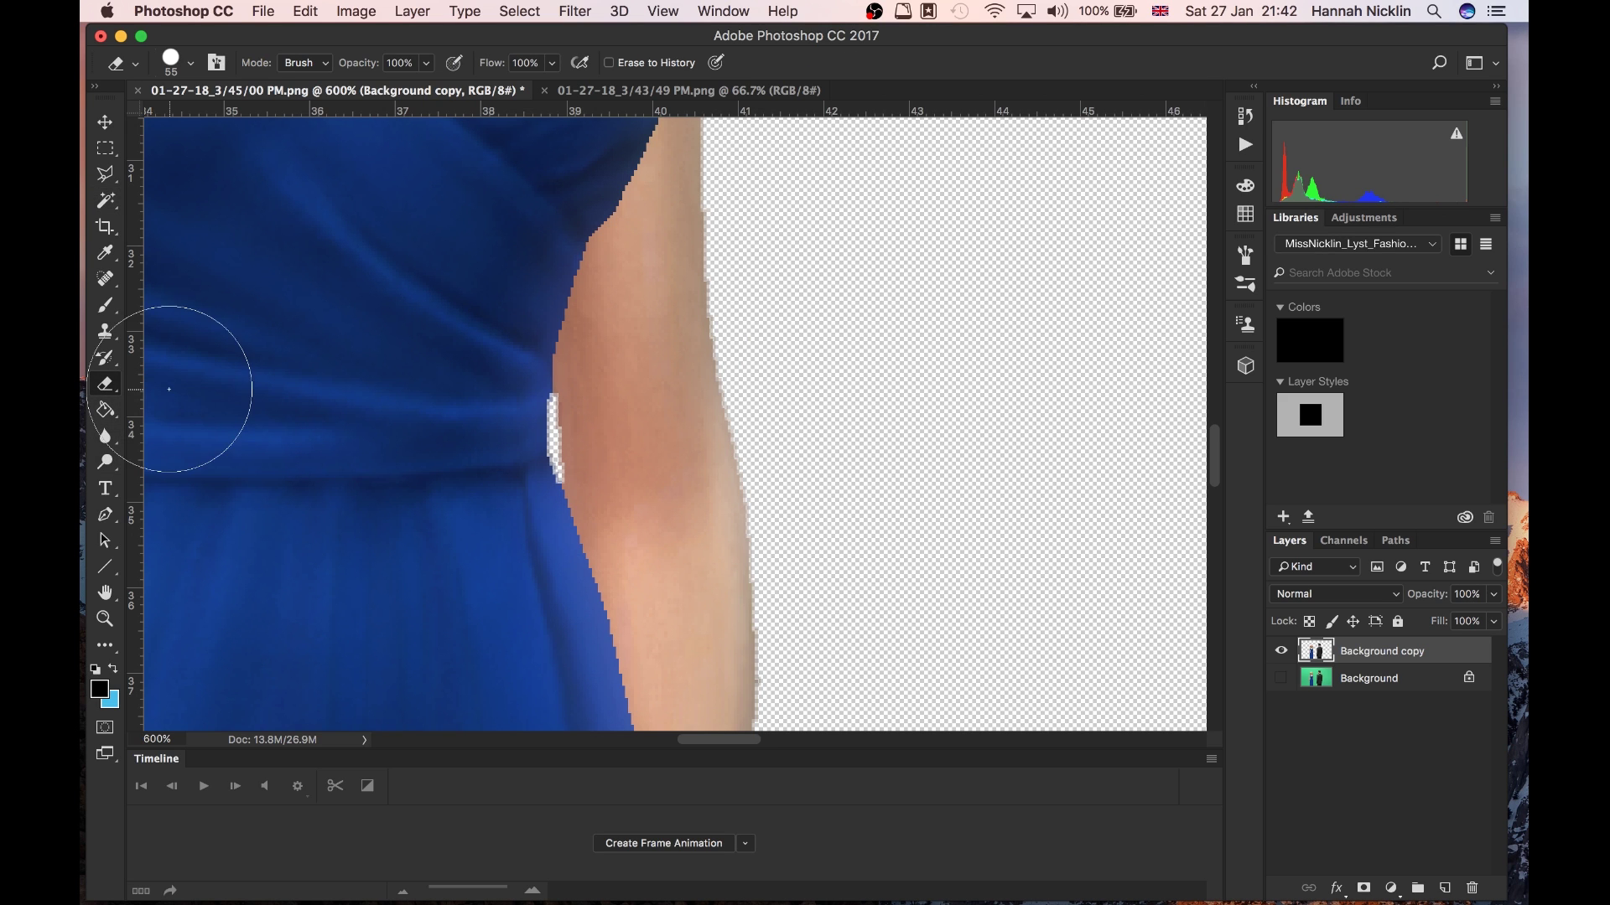
right_click(652, 285)
left_click_drag(770, 333, 749, 333)
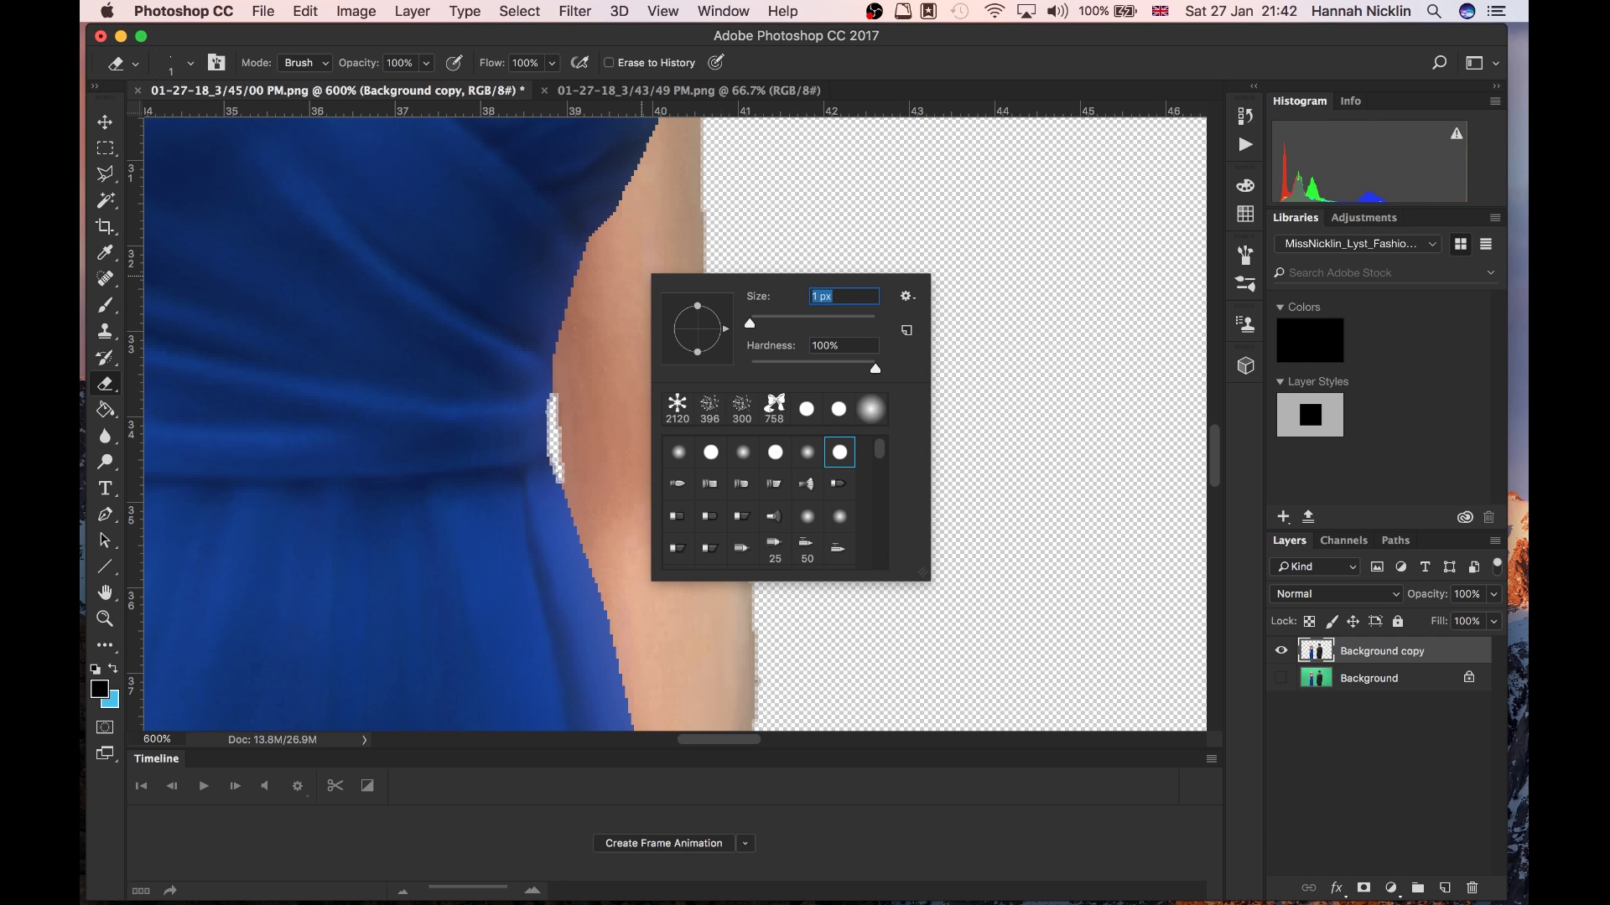
key("Return")
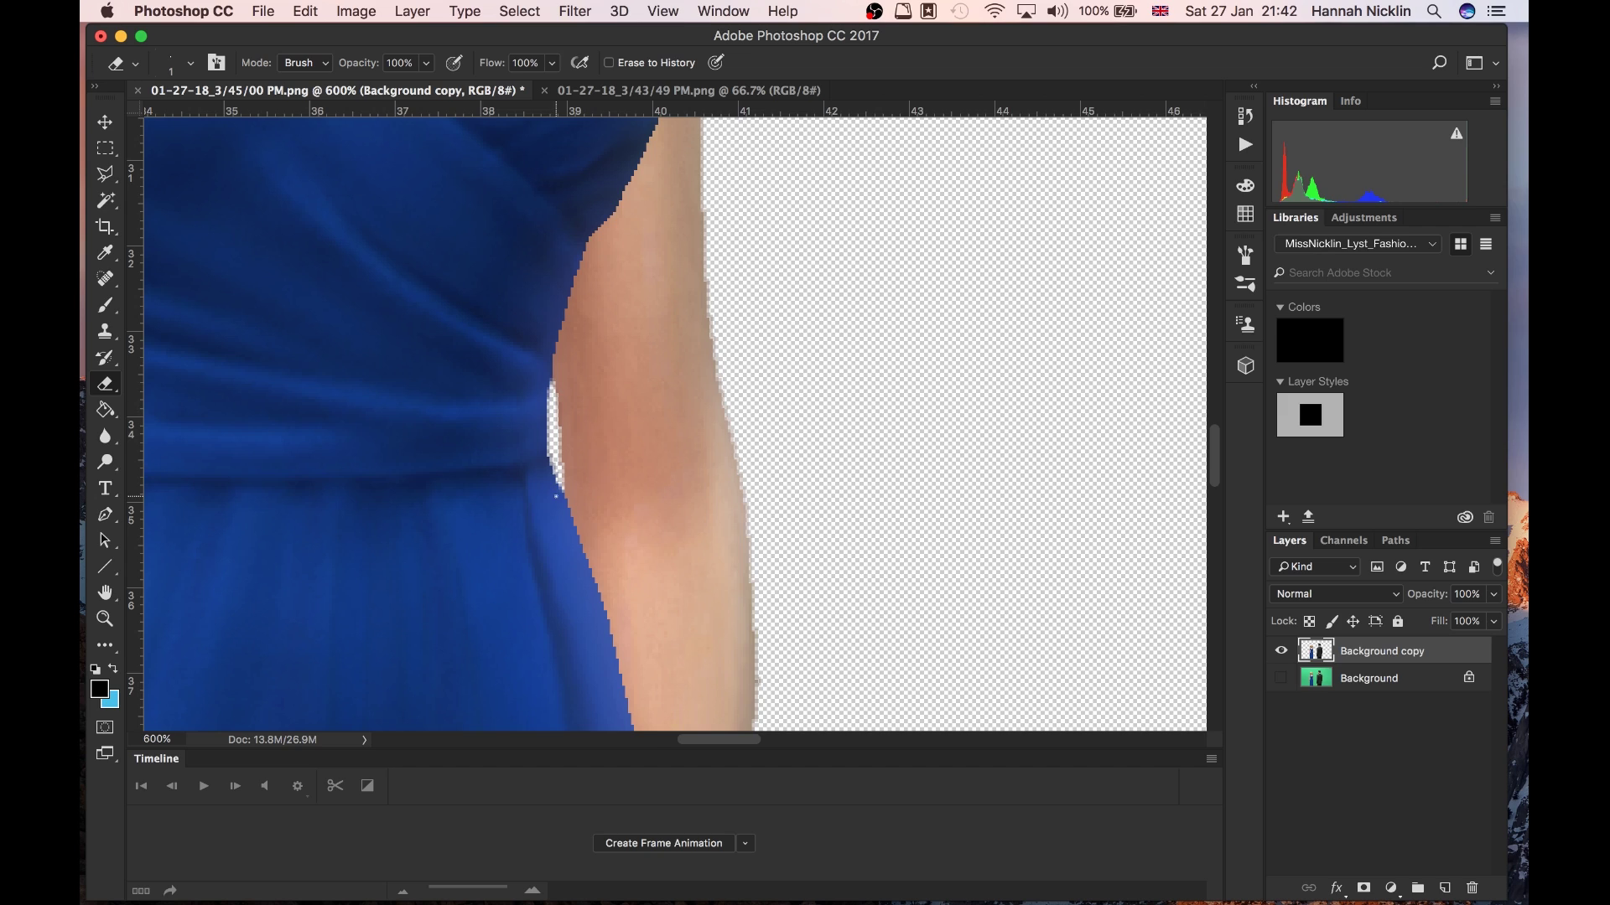
Step: Add a new empty layer and place it between the Background copy and Background layers
key("super+minus")
key("super+minus")
key("super+minus")
key("super+minus")
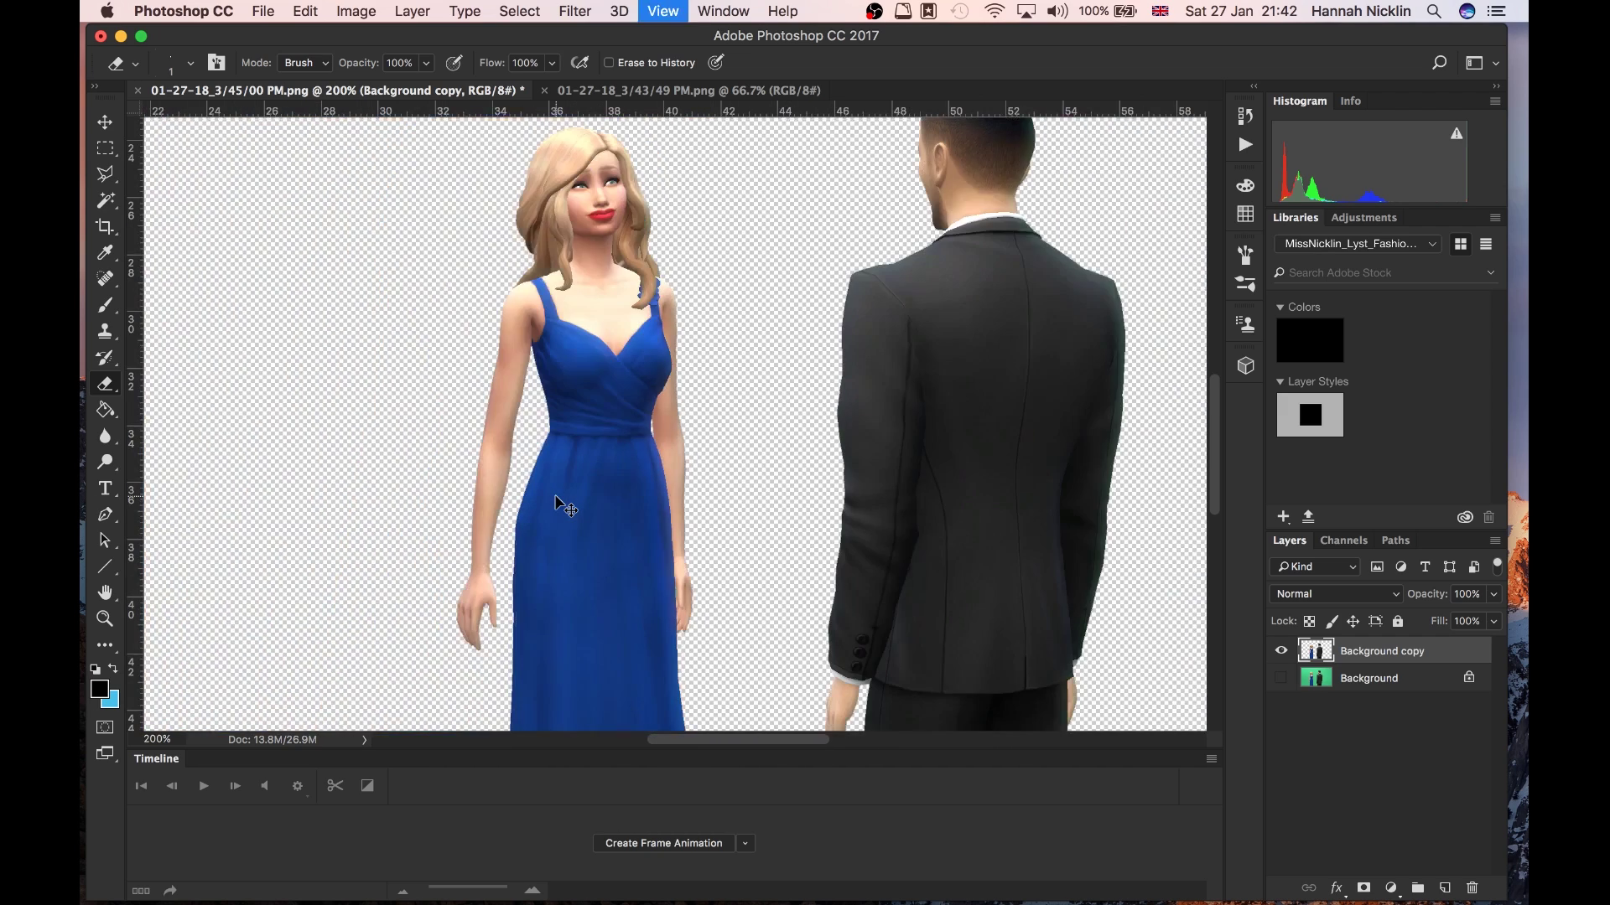
key("super+minus")
key("super+minus")
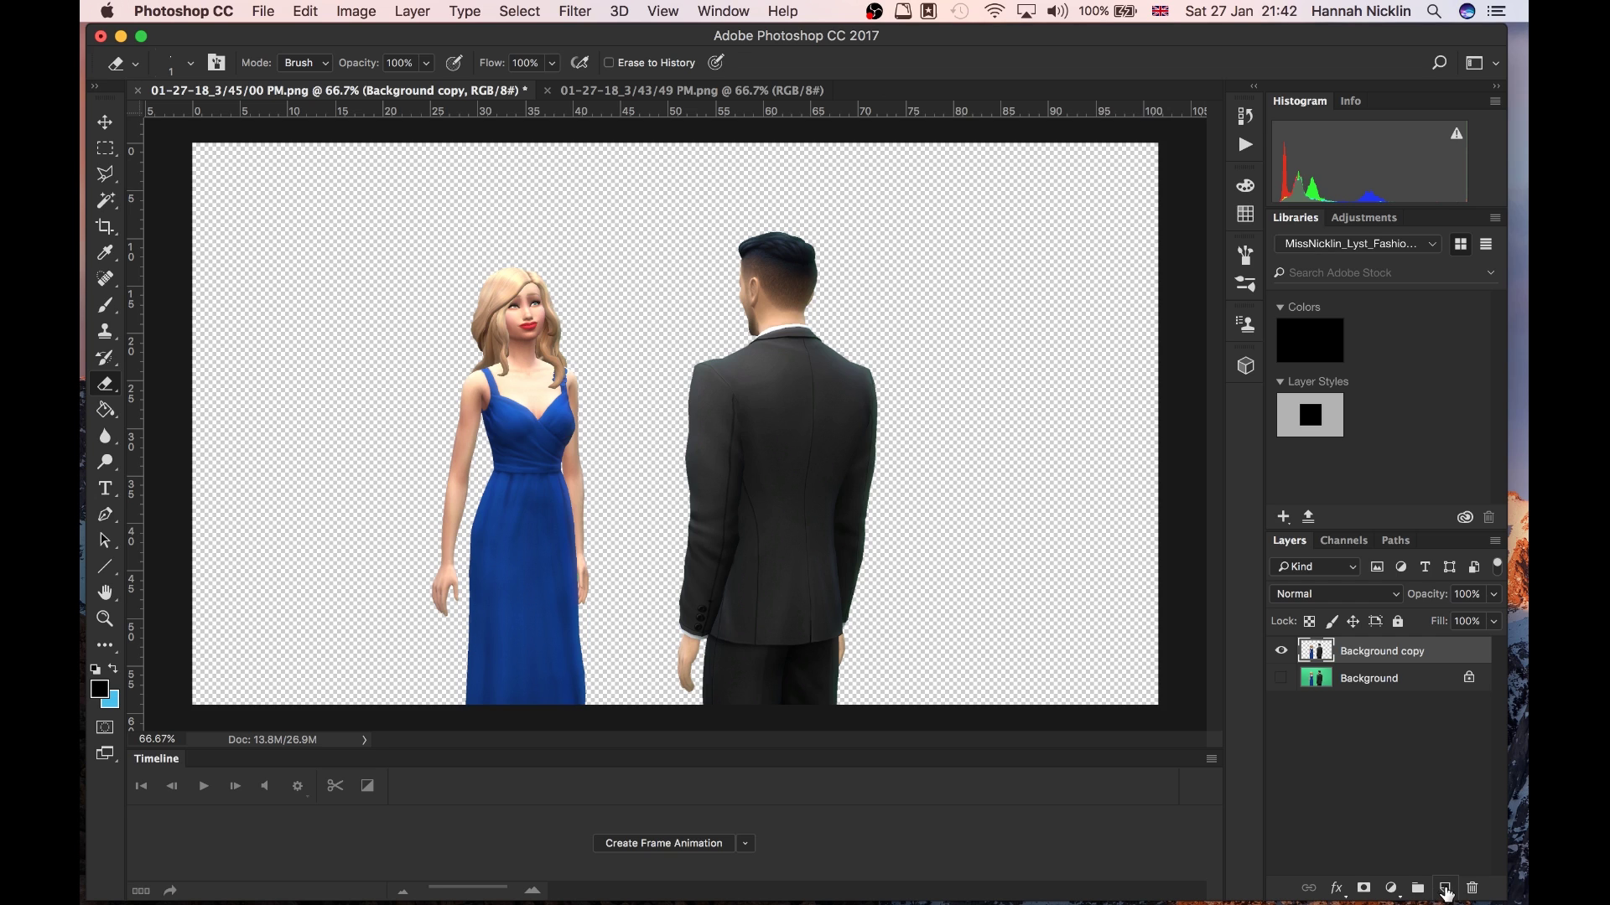
left_click(1445, 889)
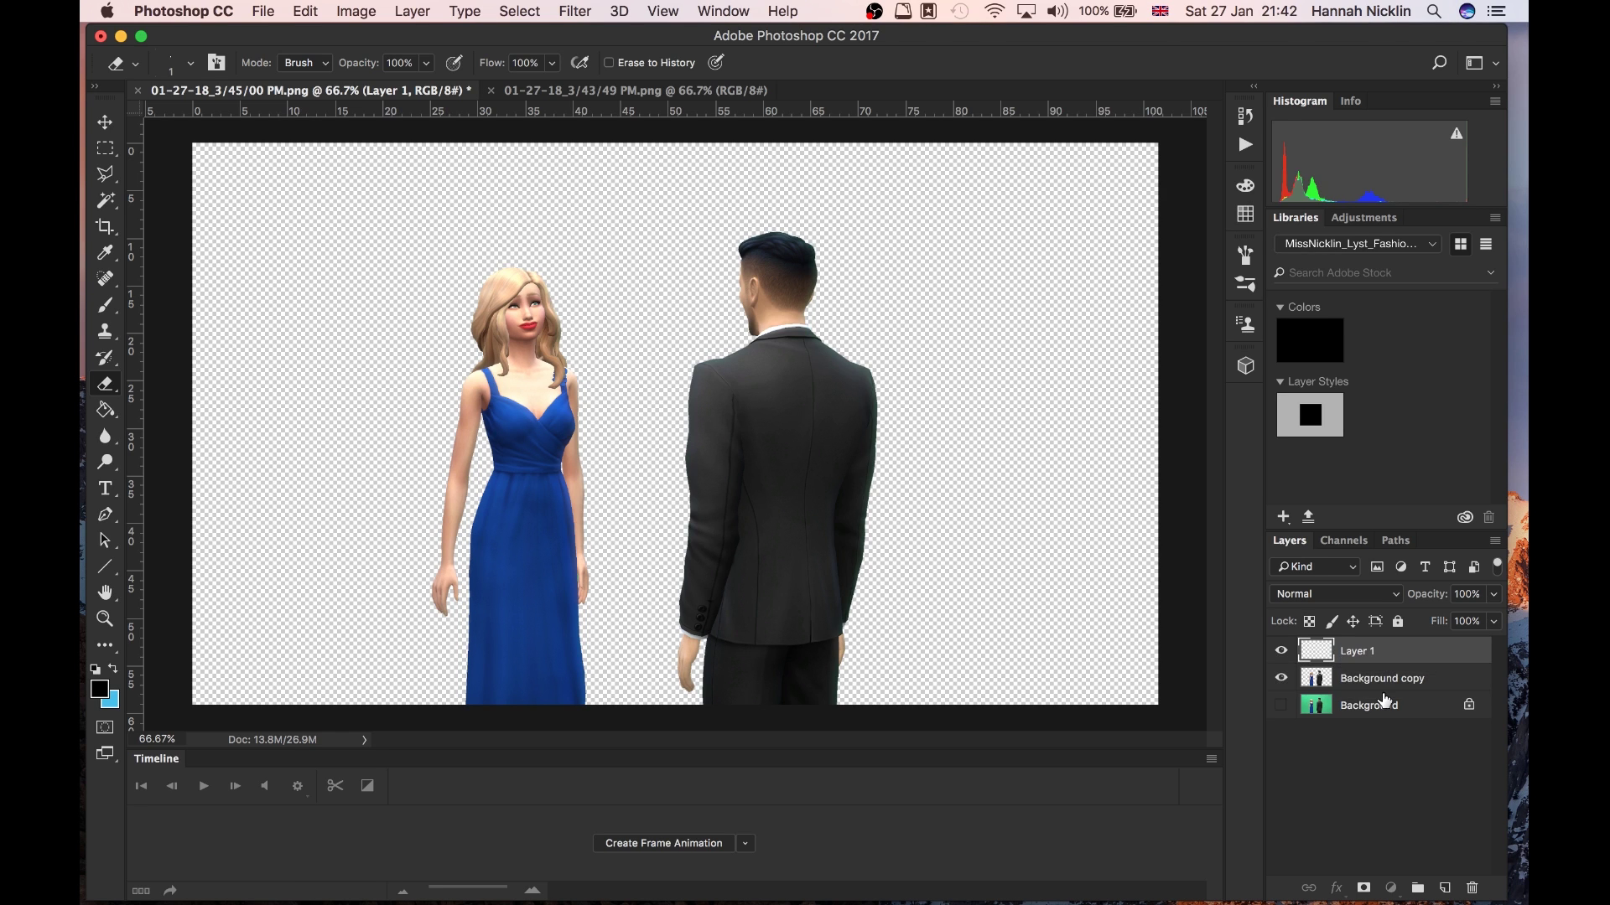
left_click_drag(1374, 654, 1371, 689)
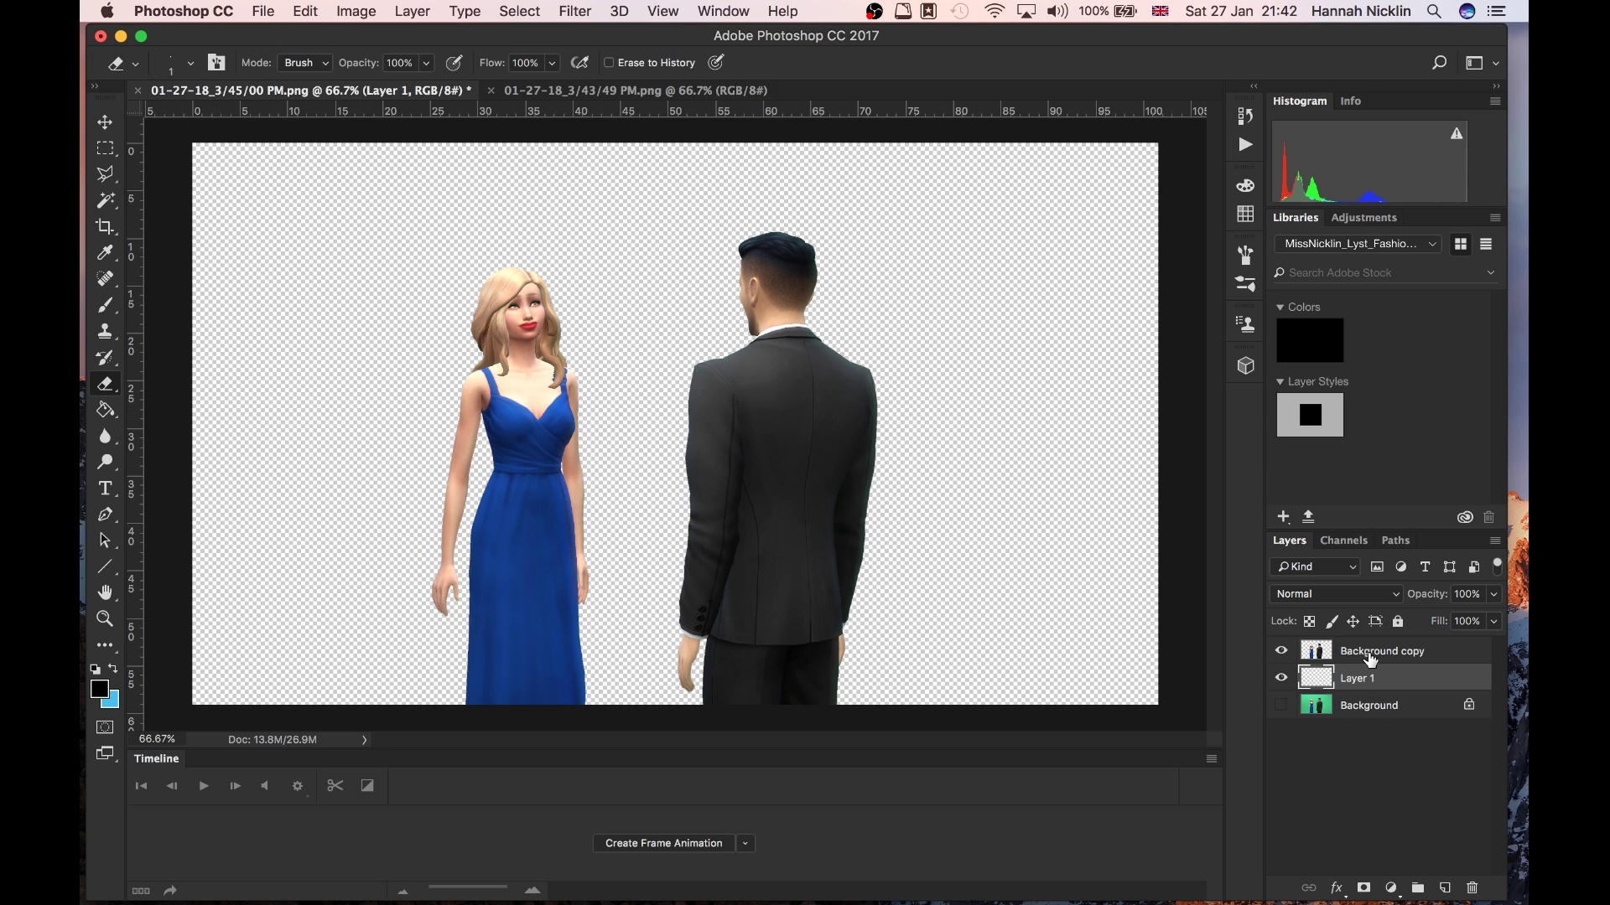
left_click(1375, 653)
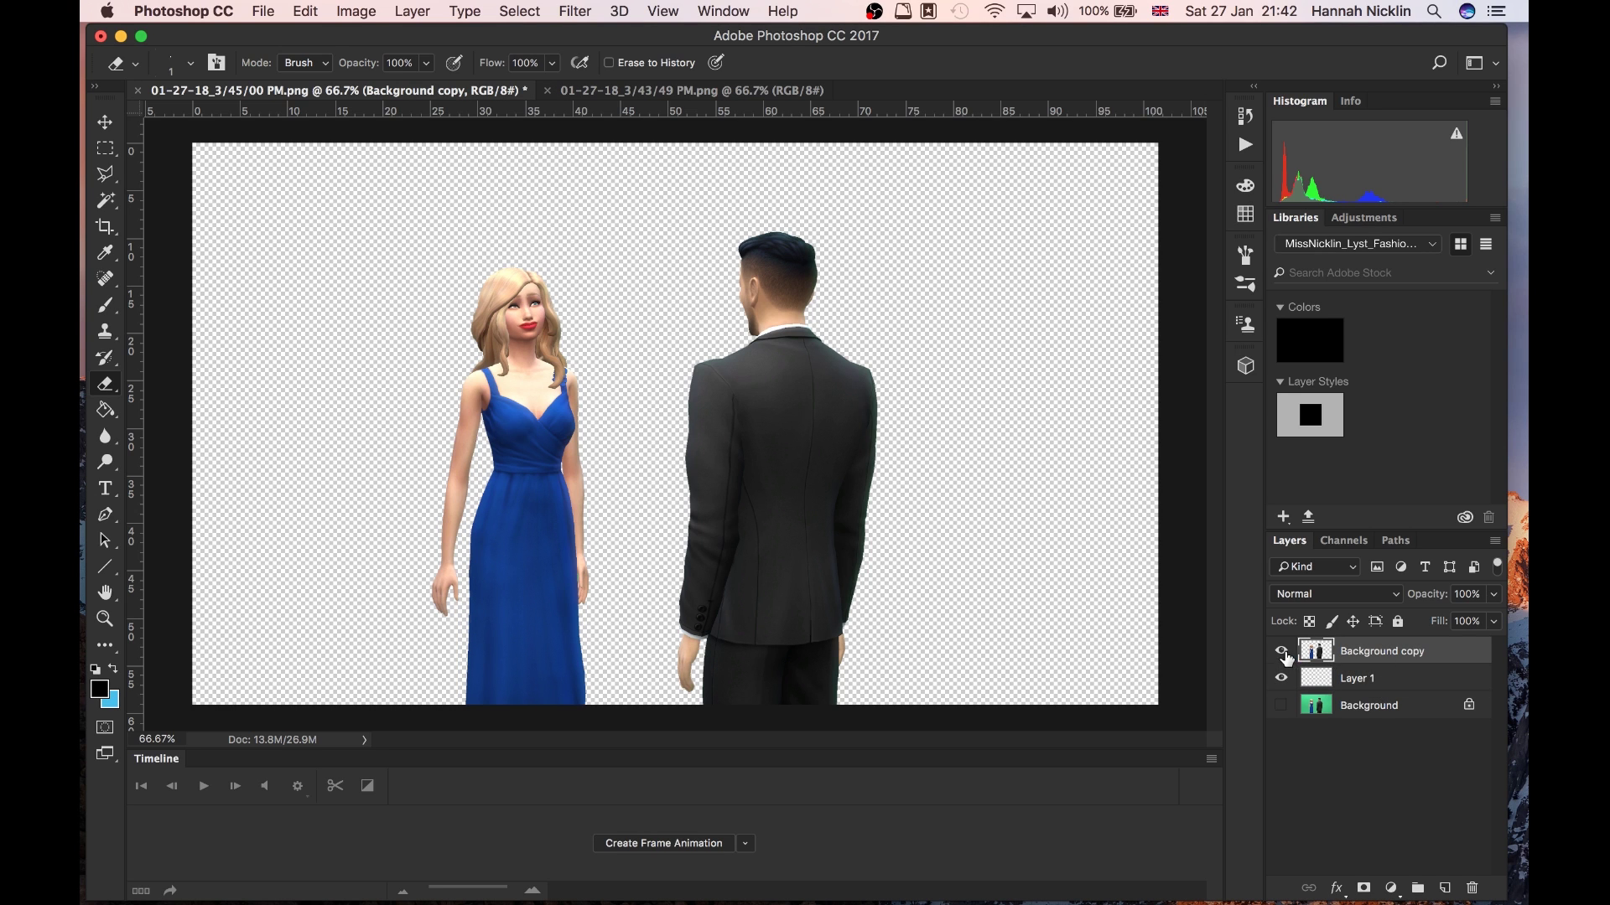
Step: Fill Layer 1 with the black foreground colour using the Paint Bucket
left_click(1373, 676)
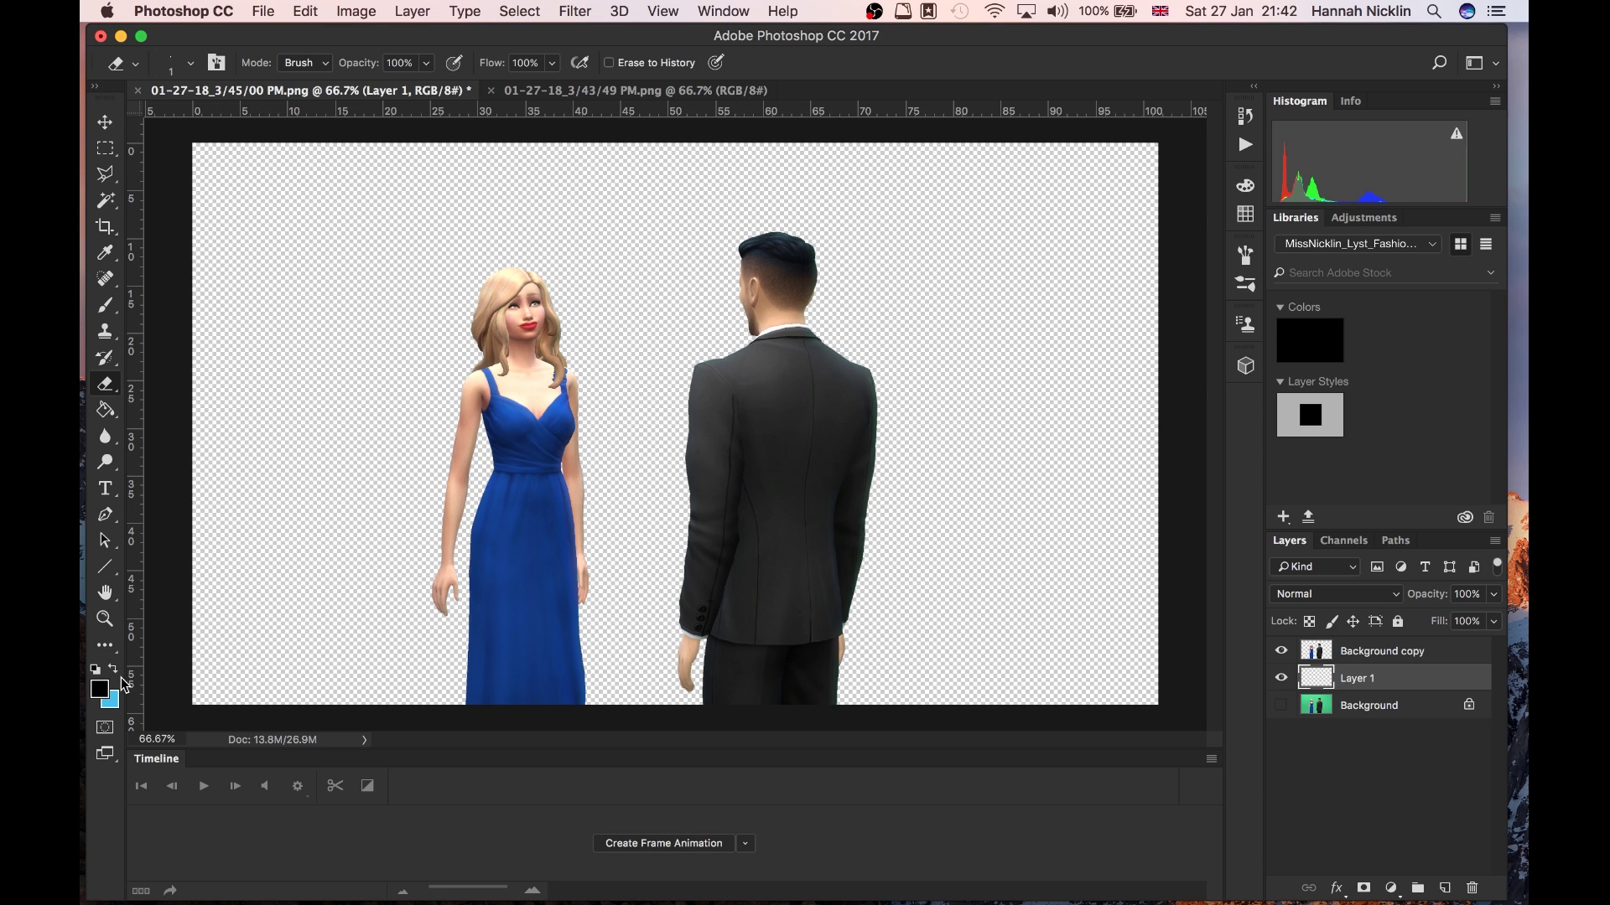
left_click(107, 413)
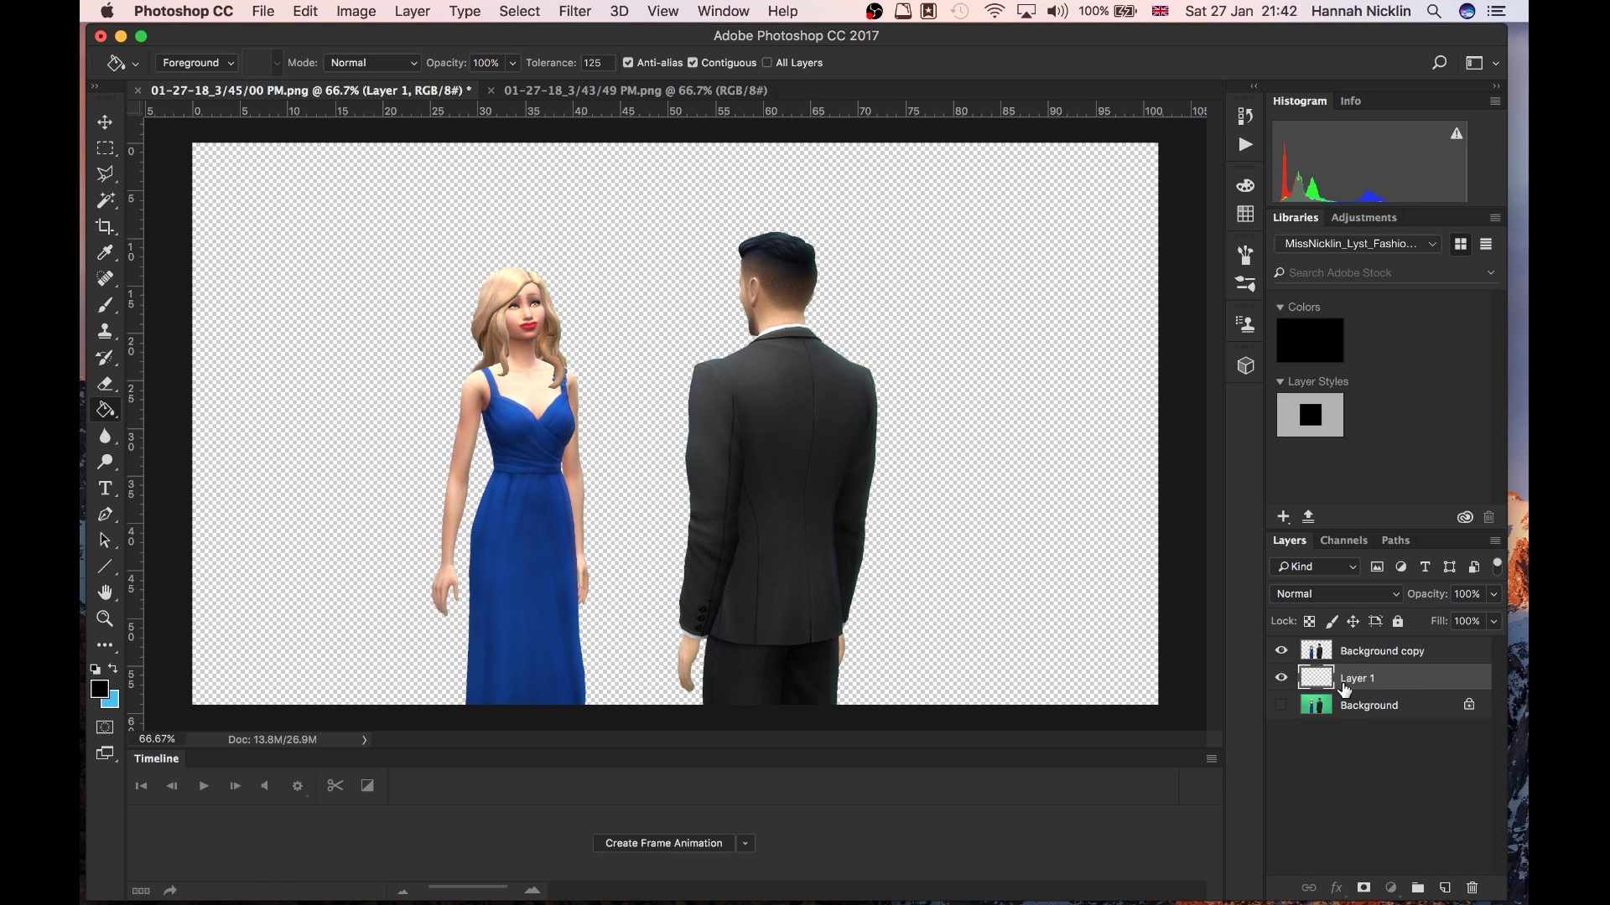
left_click(1057, 556)
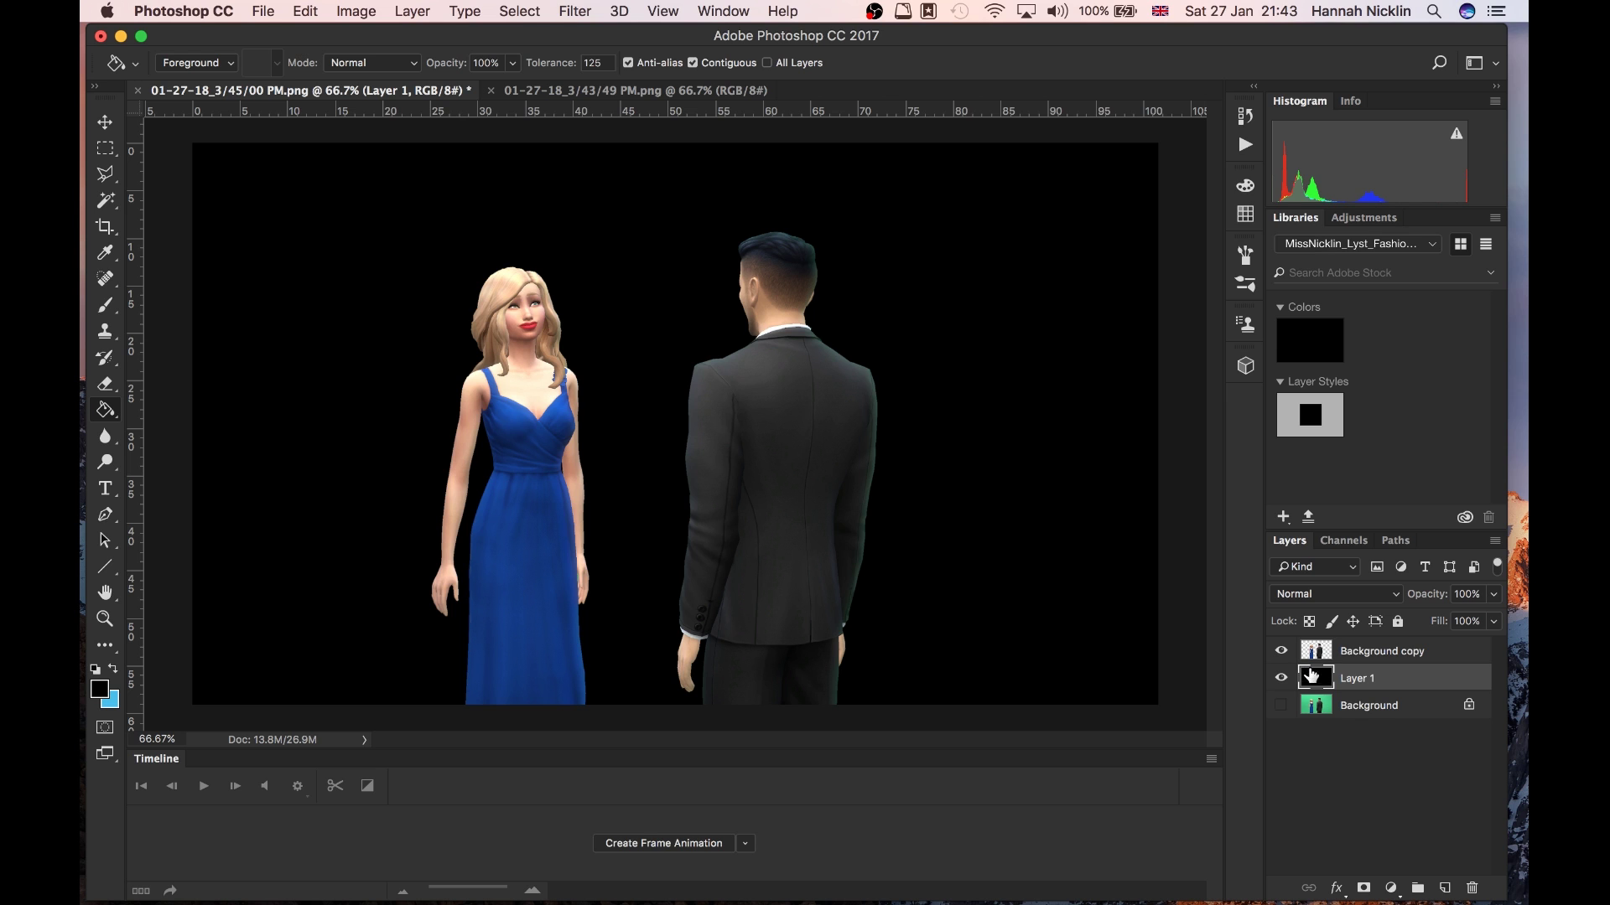
Step: Set the foreground colour to purple bf0de5 and fill Layer 1 with it behind the Sims
left_click(100, 690)
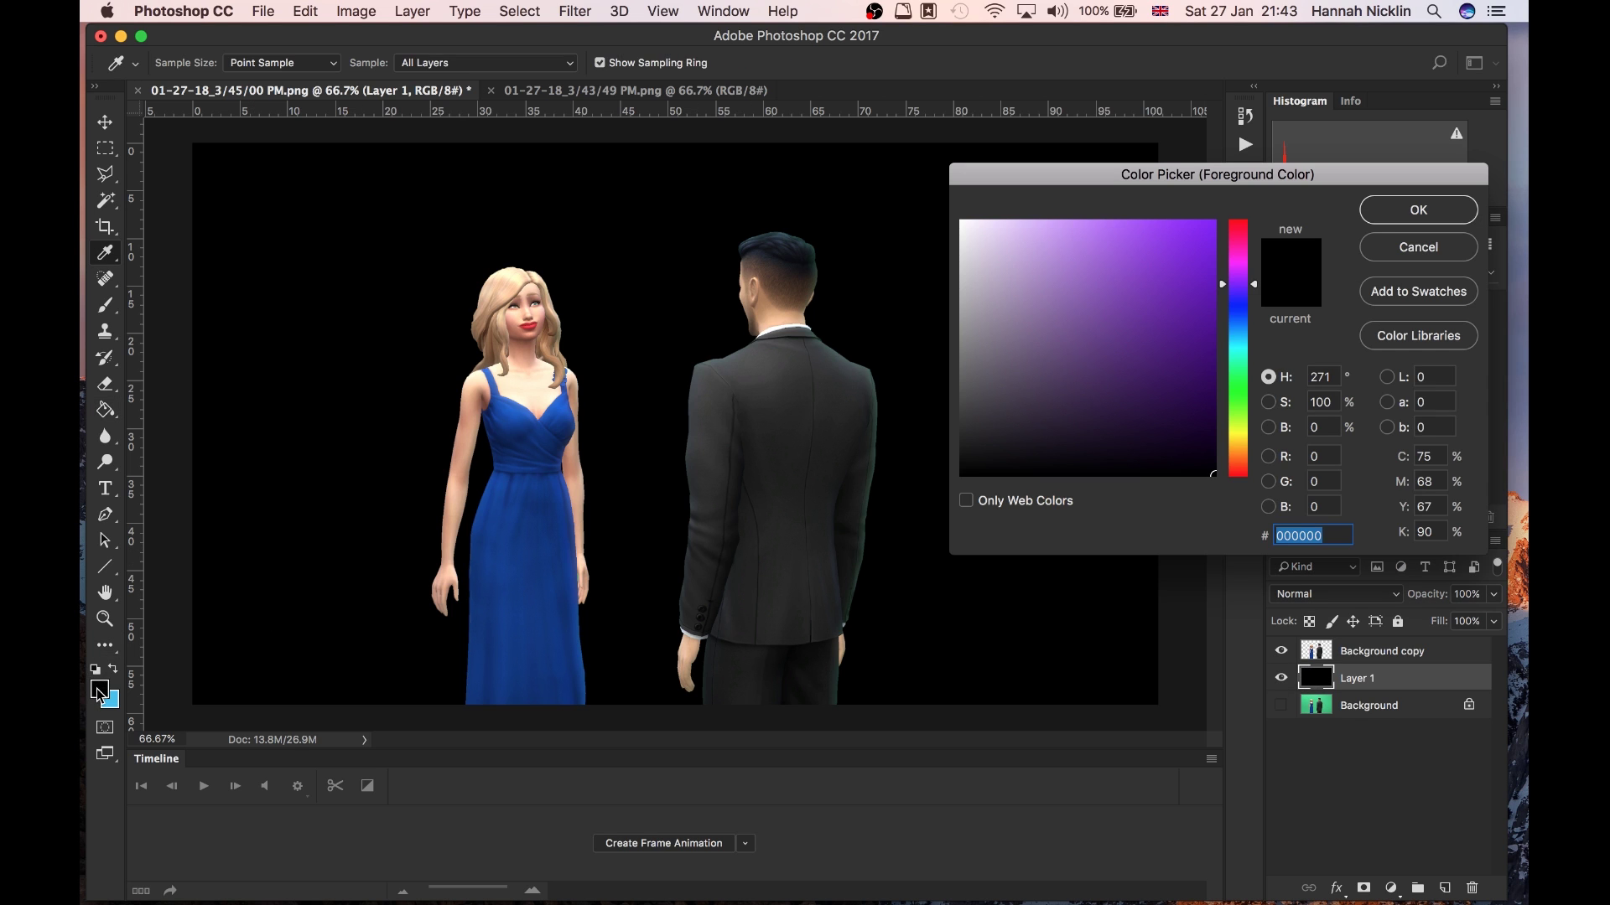
left_click(1132, 316)
left_click(1166, 299)
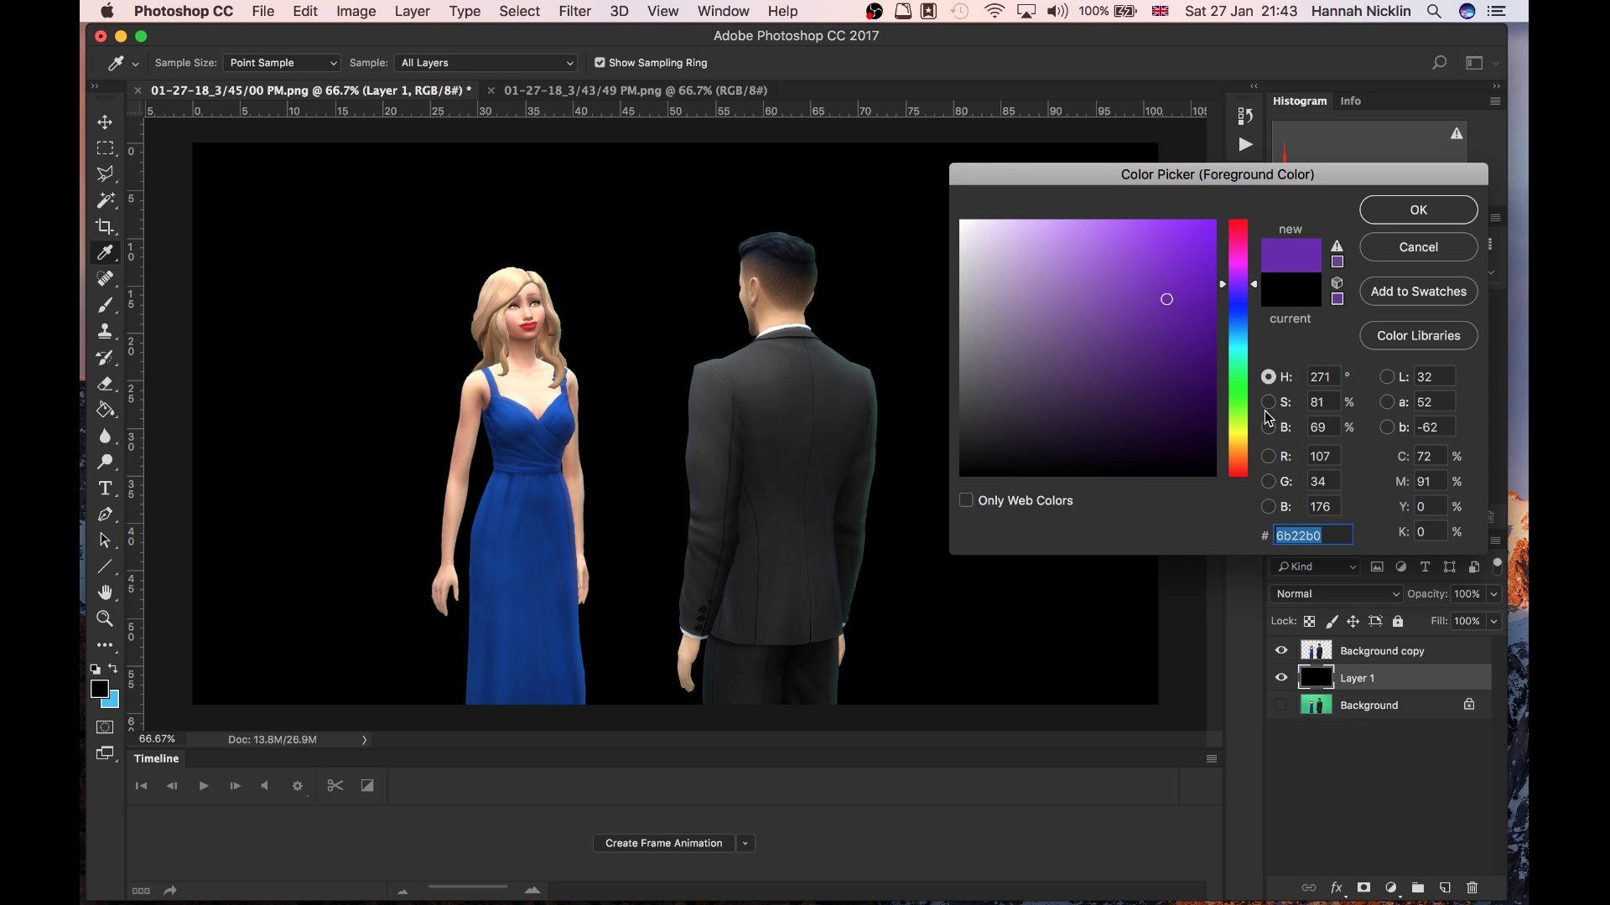
left_click_drag(1238, 369, 1242, 269)
left_click(1201, 246)
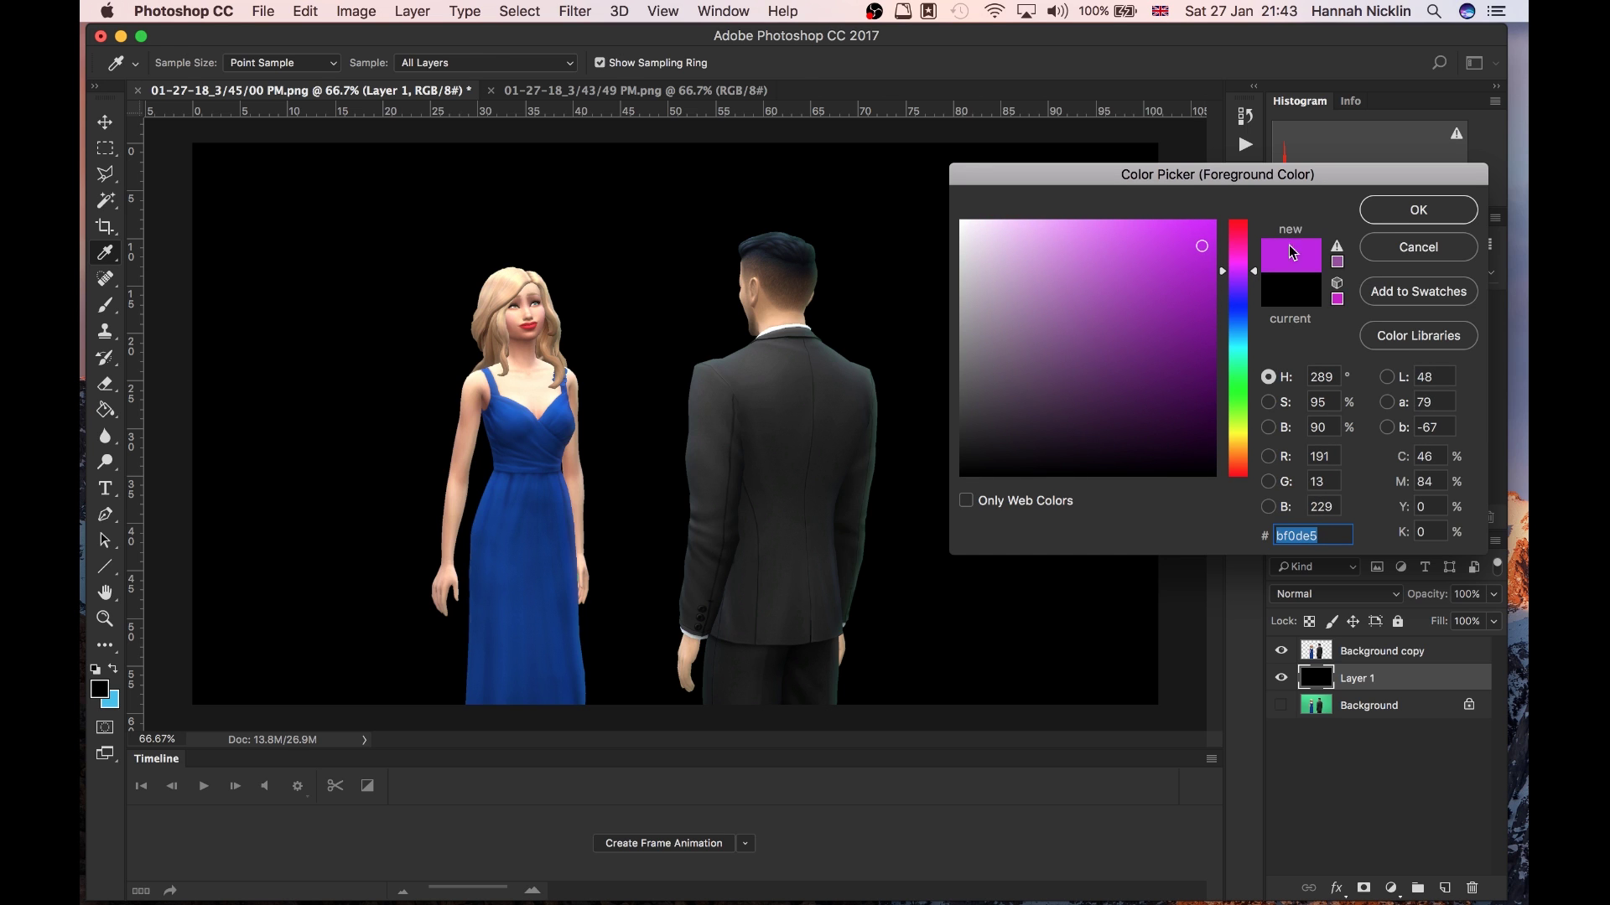
left_click(1417, 210)
key("g")
left_click(993, 288)
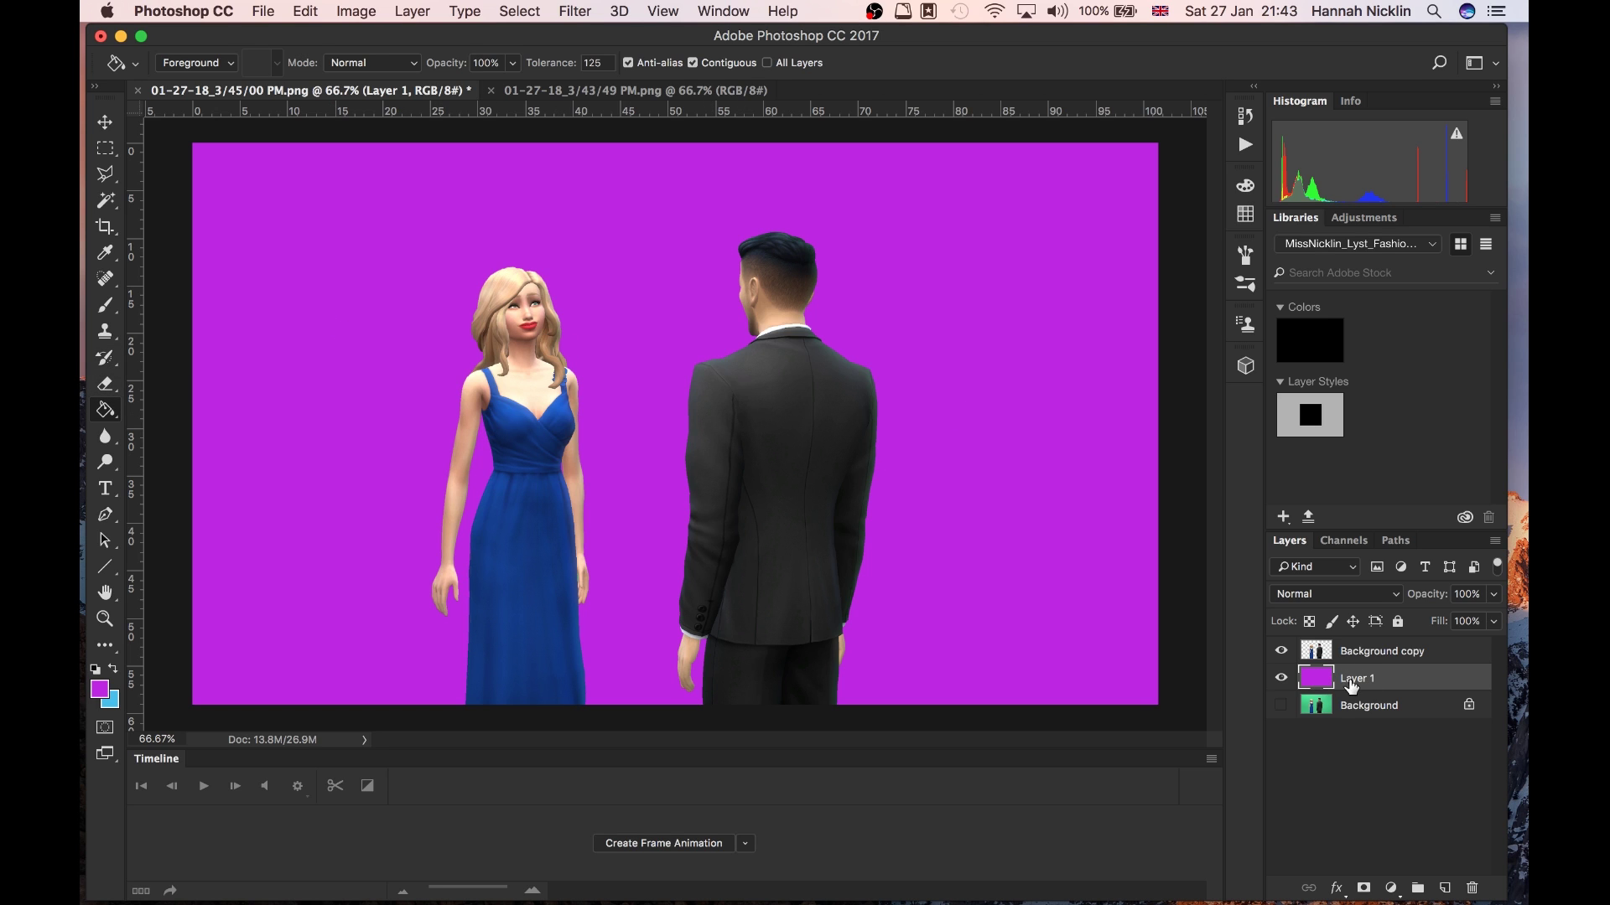
Step: Toggle the visibility of the Background copy layer to compare the purple backdrop with and without the Sims
left_click(1283, 653)
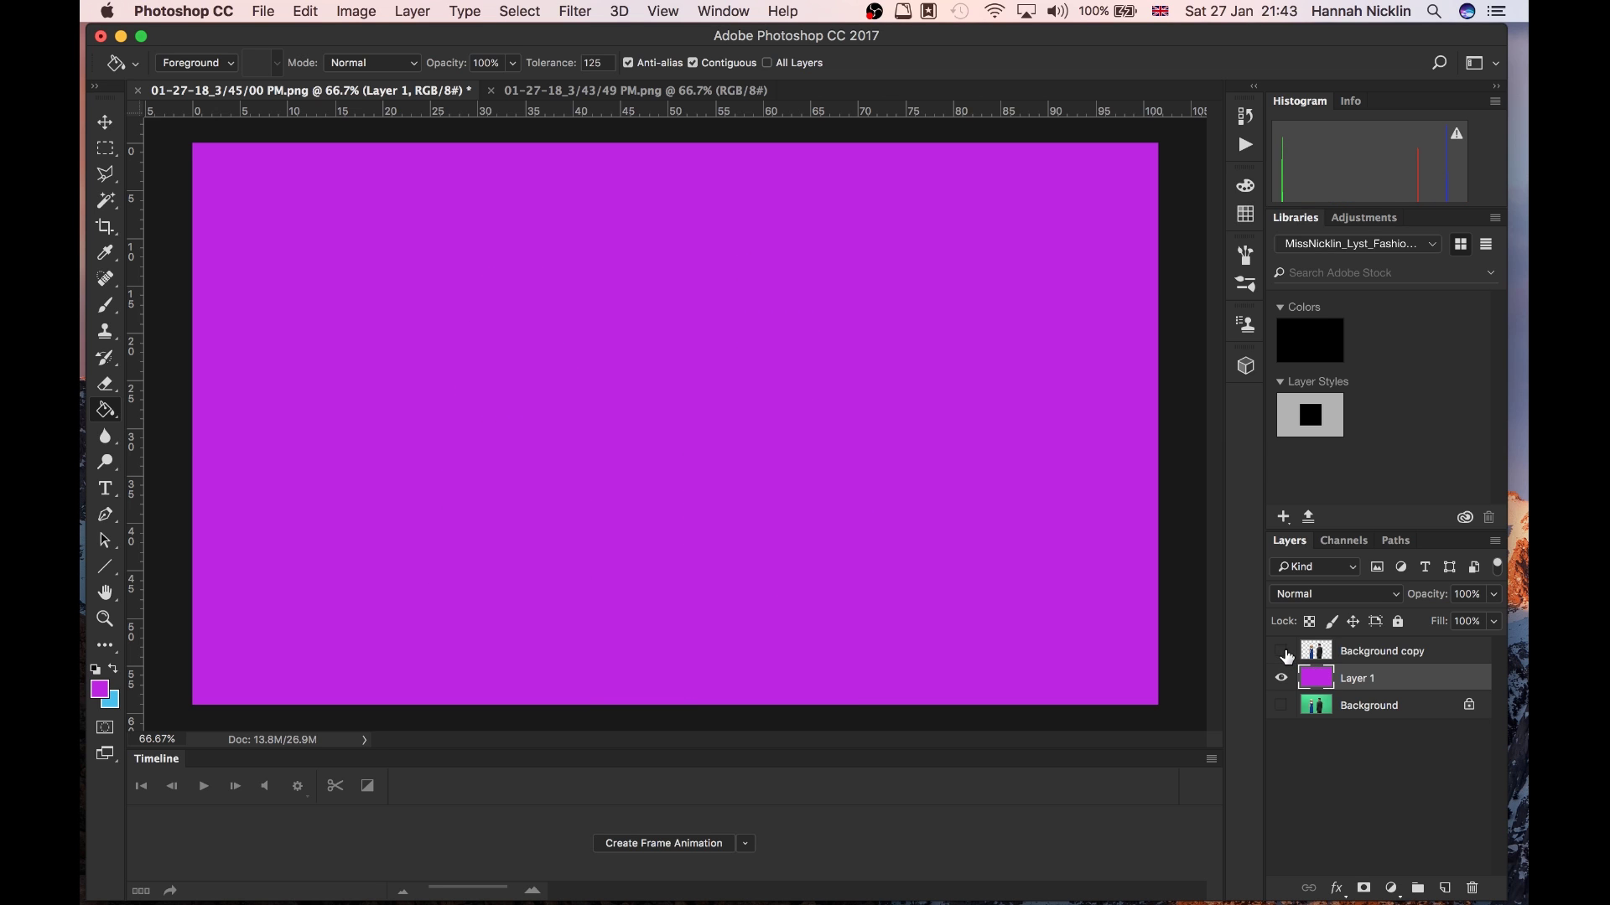
left_click(1283, 652)
left_click(1285, 652)
left_click(1285, 652)
left_click(1285, 652)
left_click(1283, 652)
left_click(1284, 652)
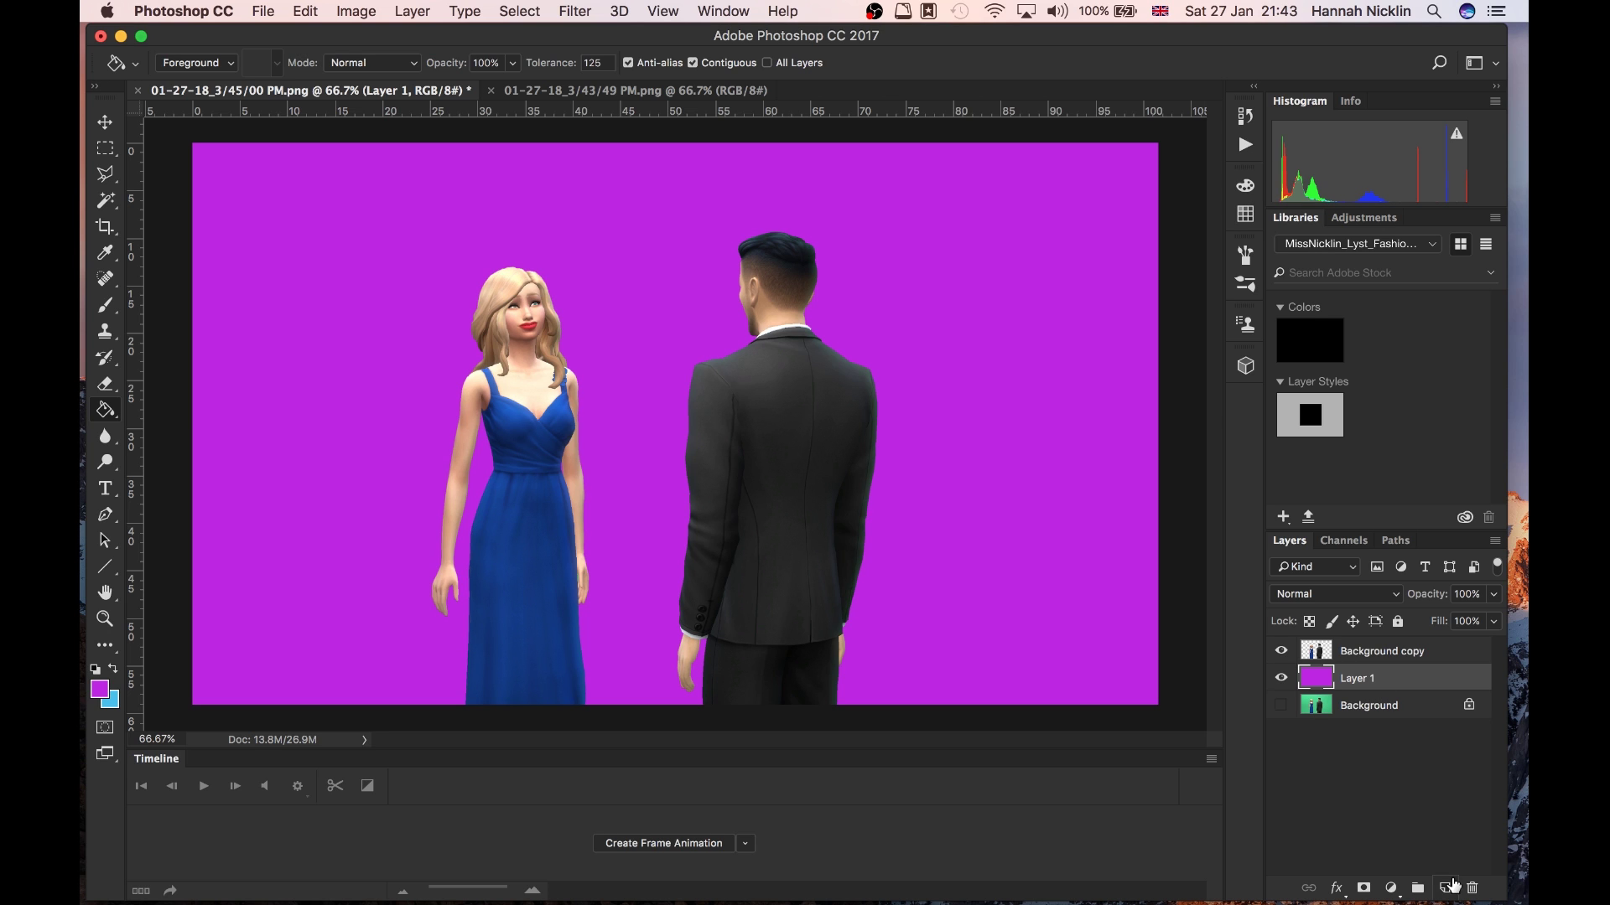
Step: Add a new layer above the purple Layer 1 and set the Brush's foreground colour to red e50d0d
left_click(1447, 888)
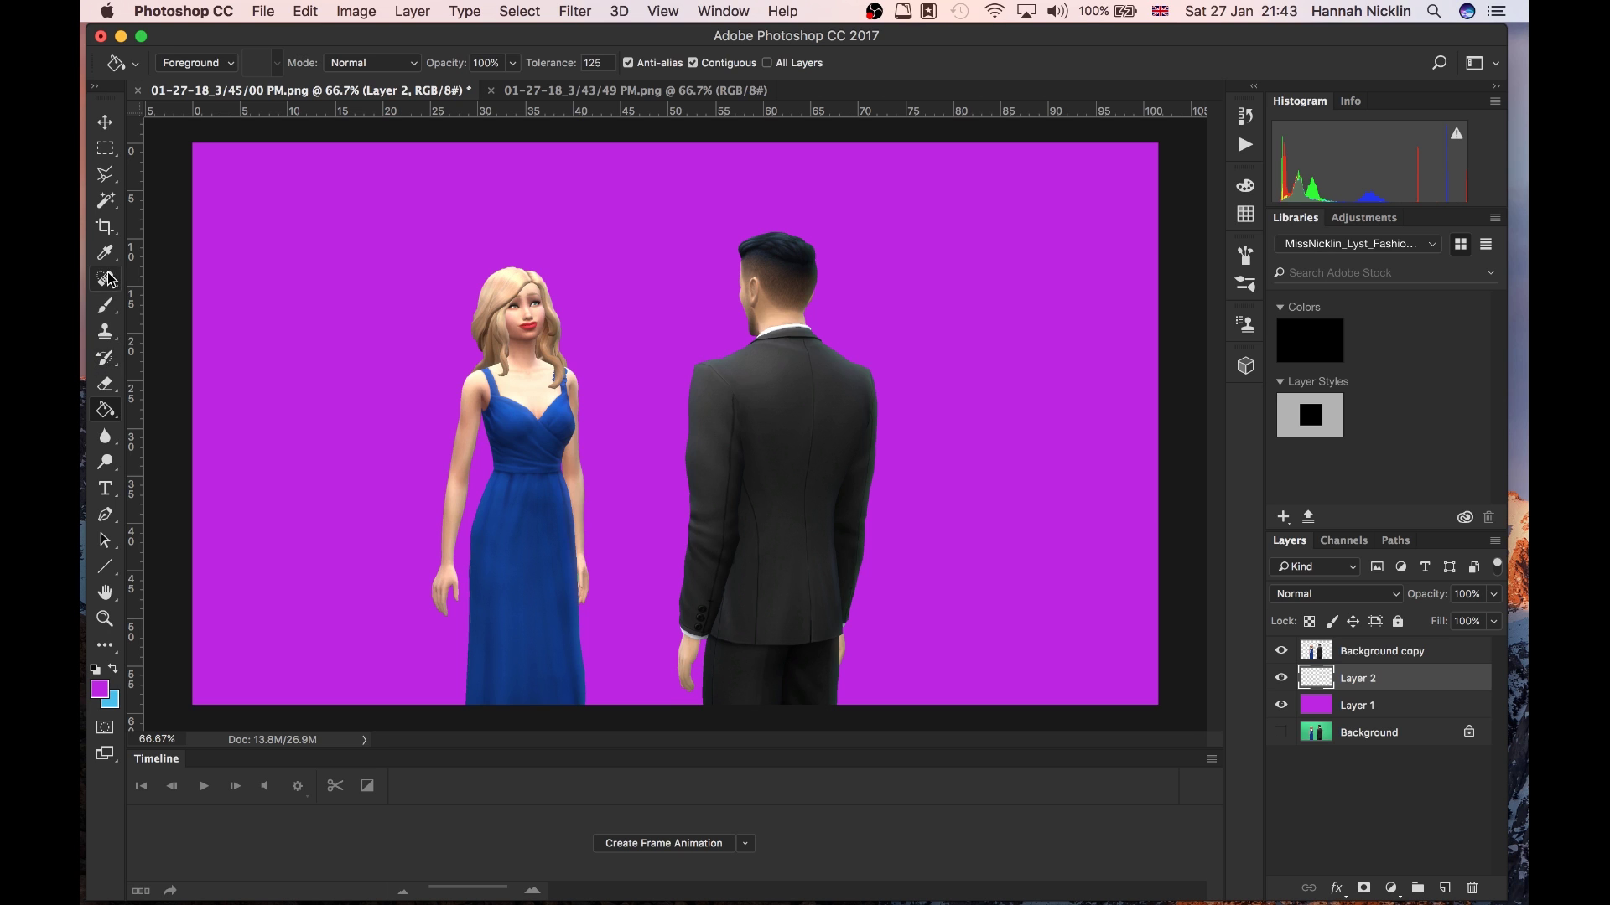
left_click(107, 307)
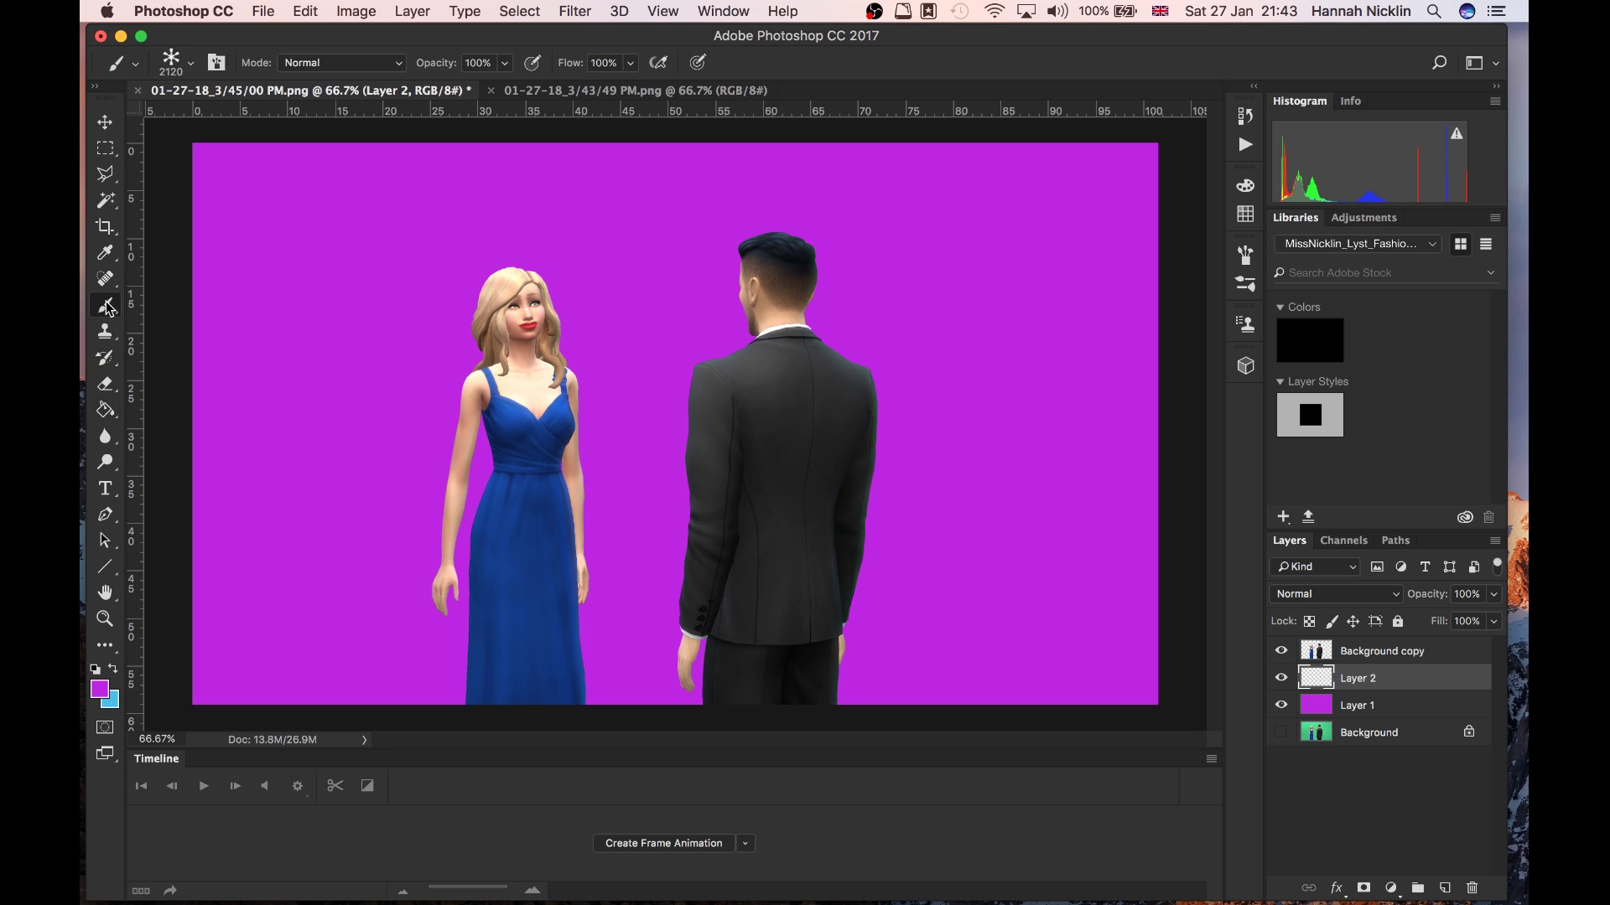
left_click(192, 65)
left_click(100, 691)
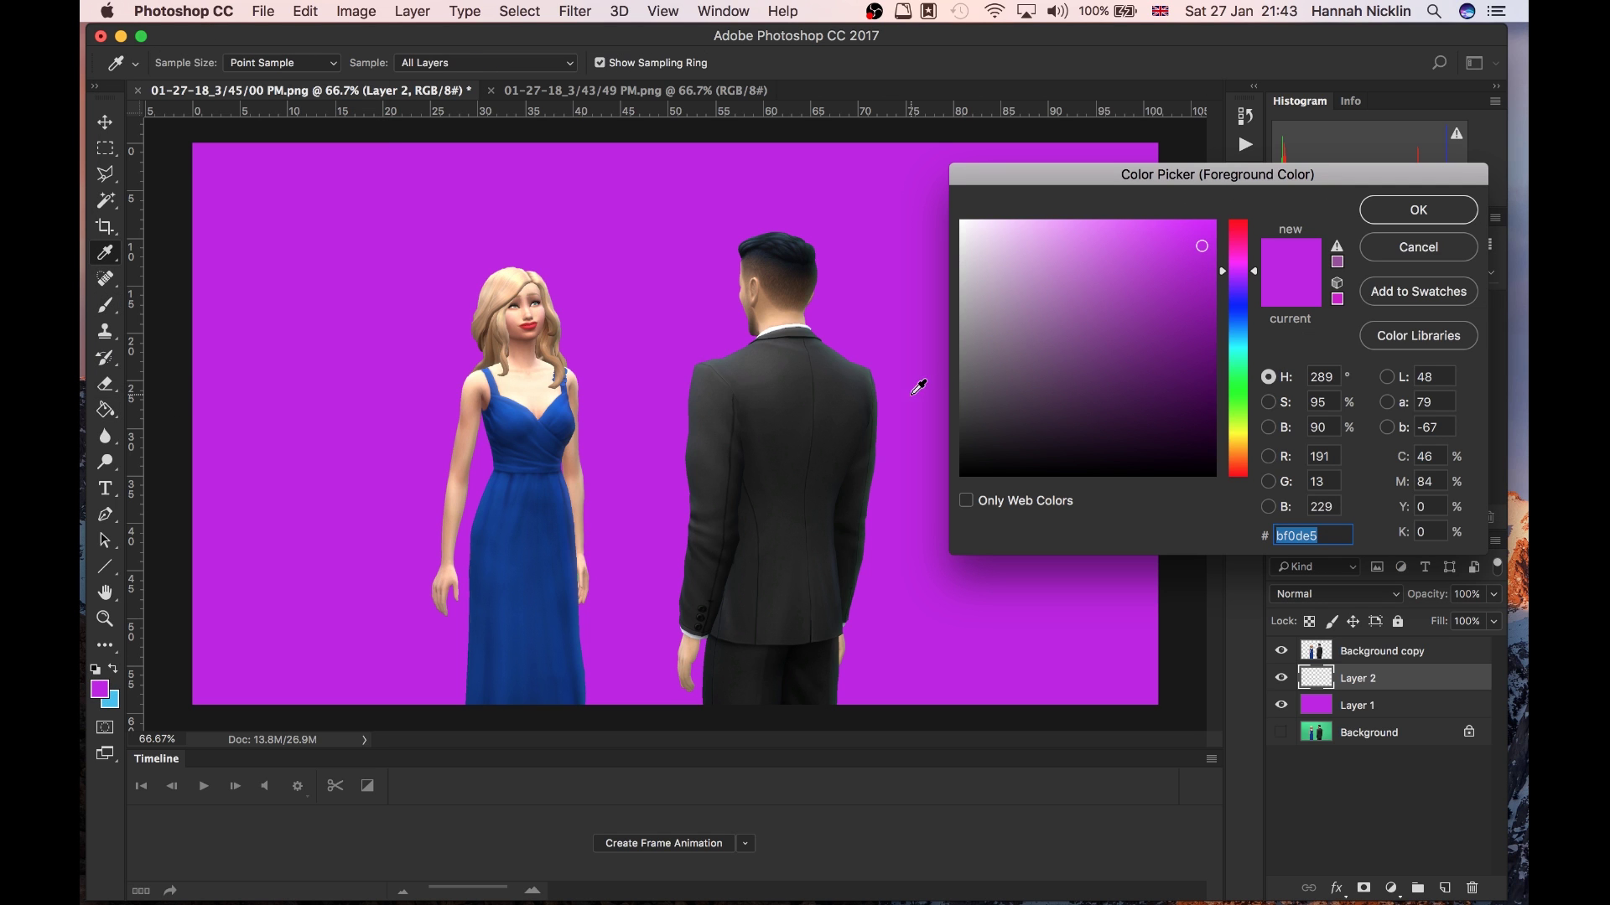
left_click(1236, 478)
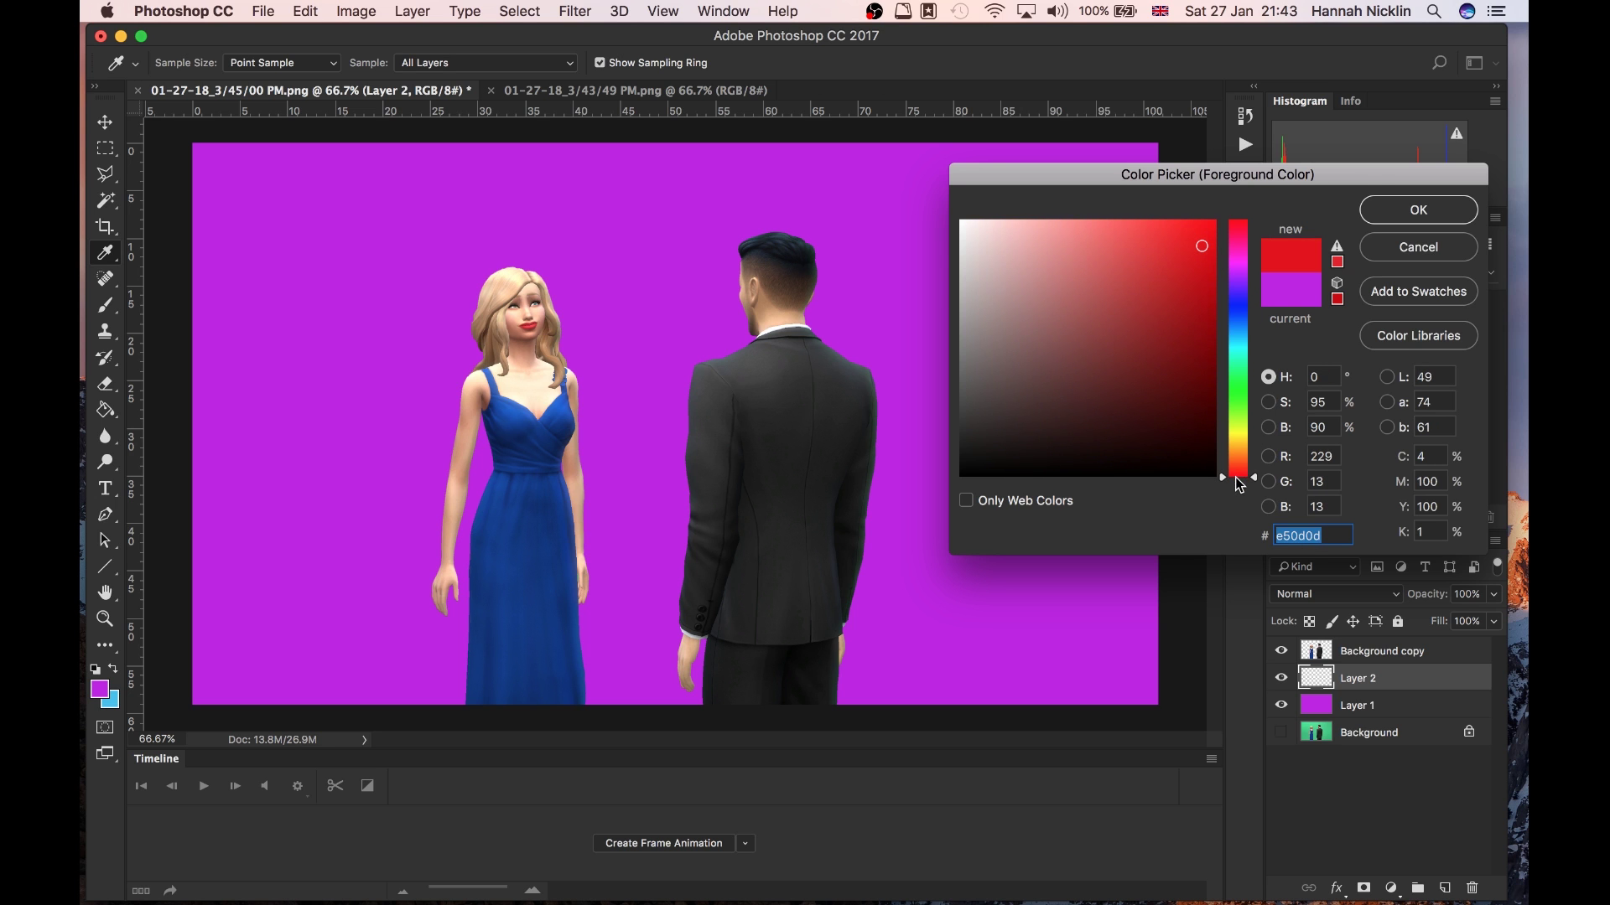
left_click(1397, 209)
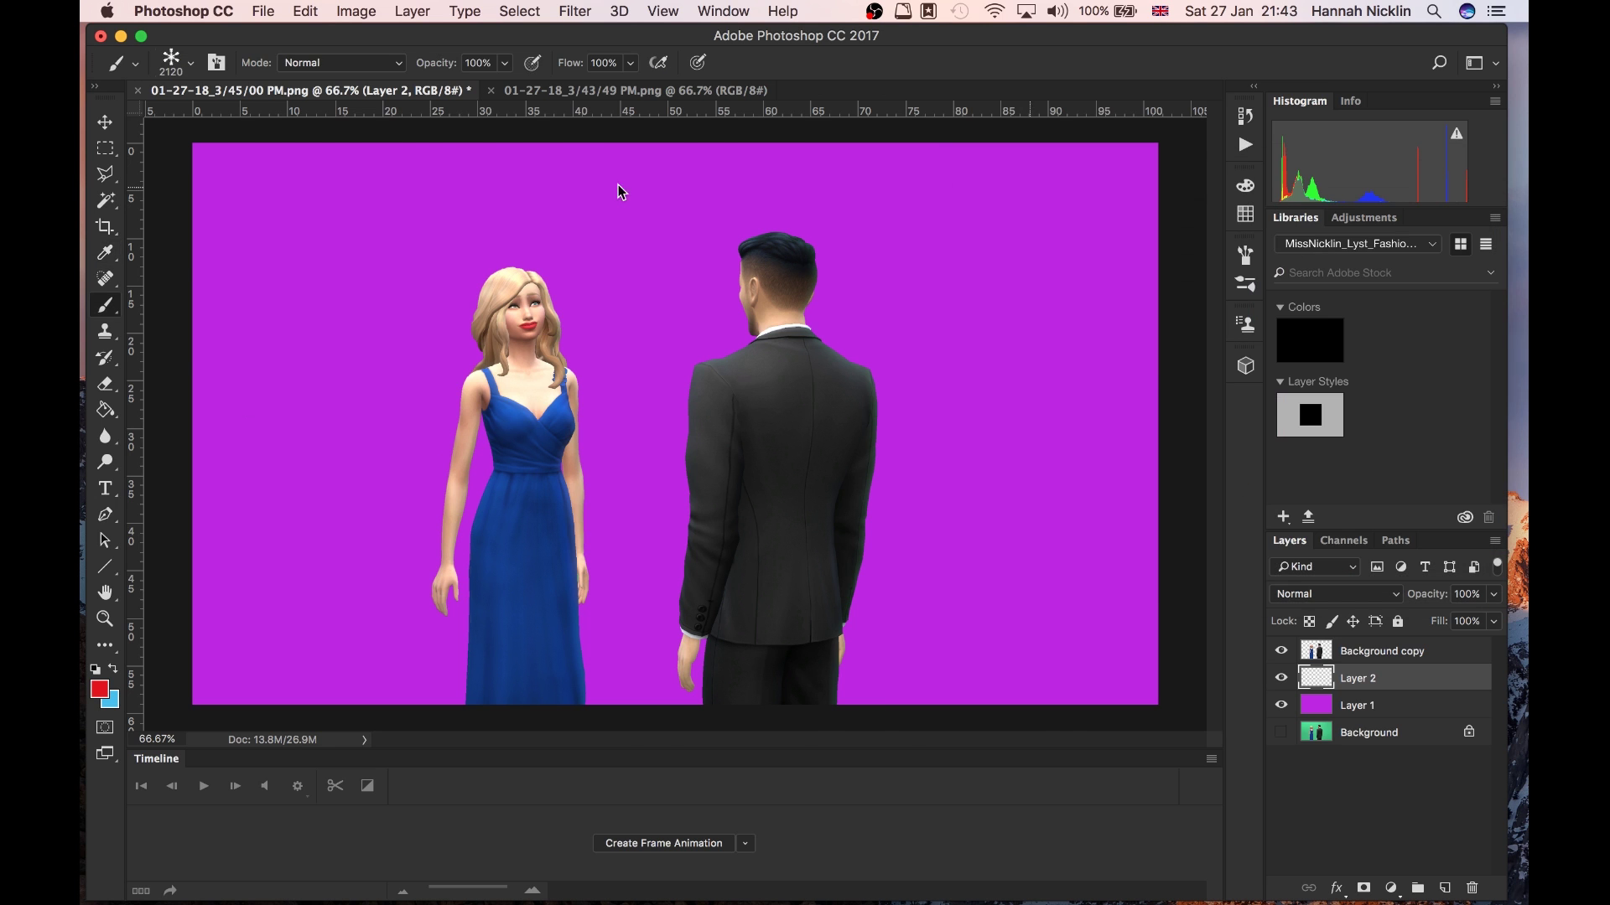
Step: Choose one of the decorative 675 px brush tips from the brush presets for the Brush tool
left_click(189, 63)
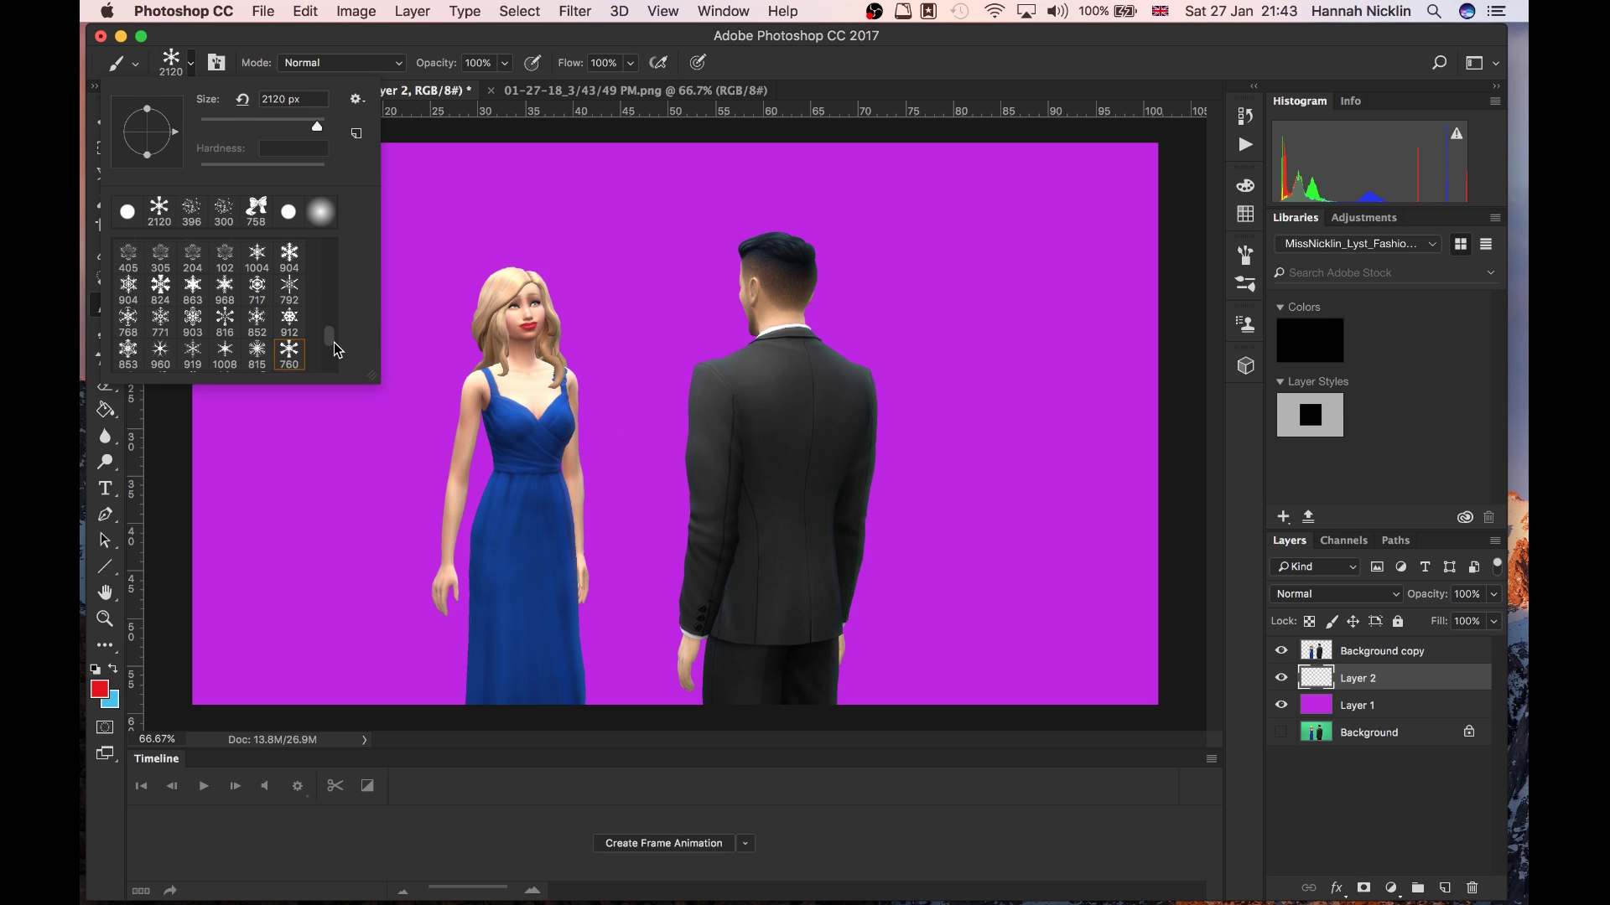
scroll(332, 313, "up", 5)
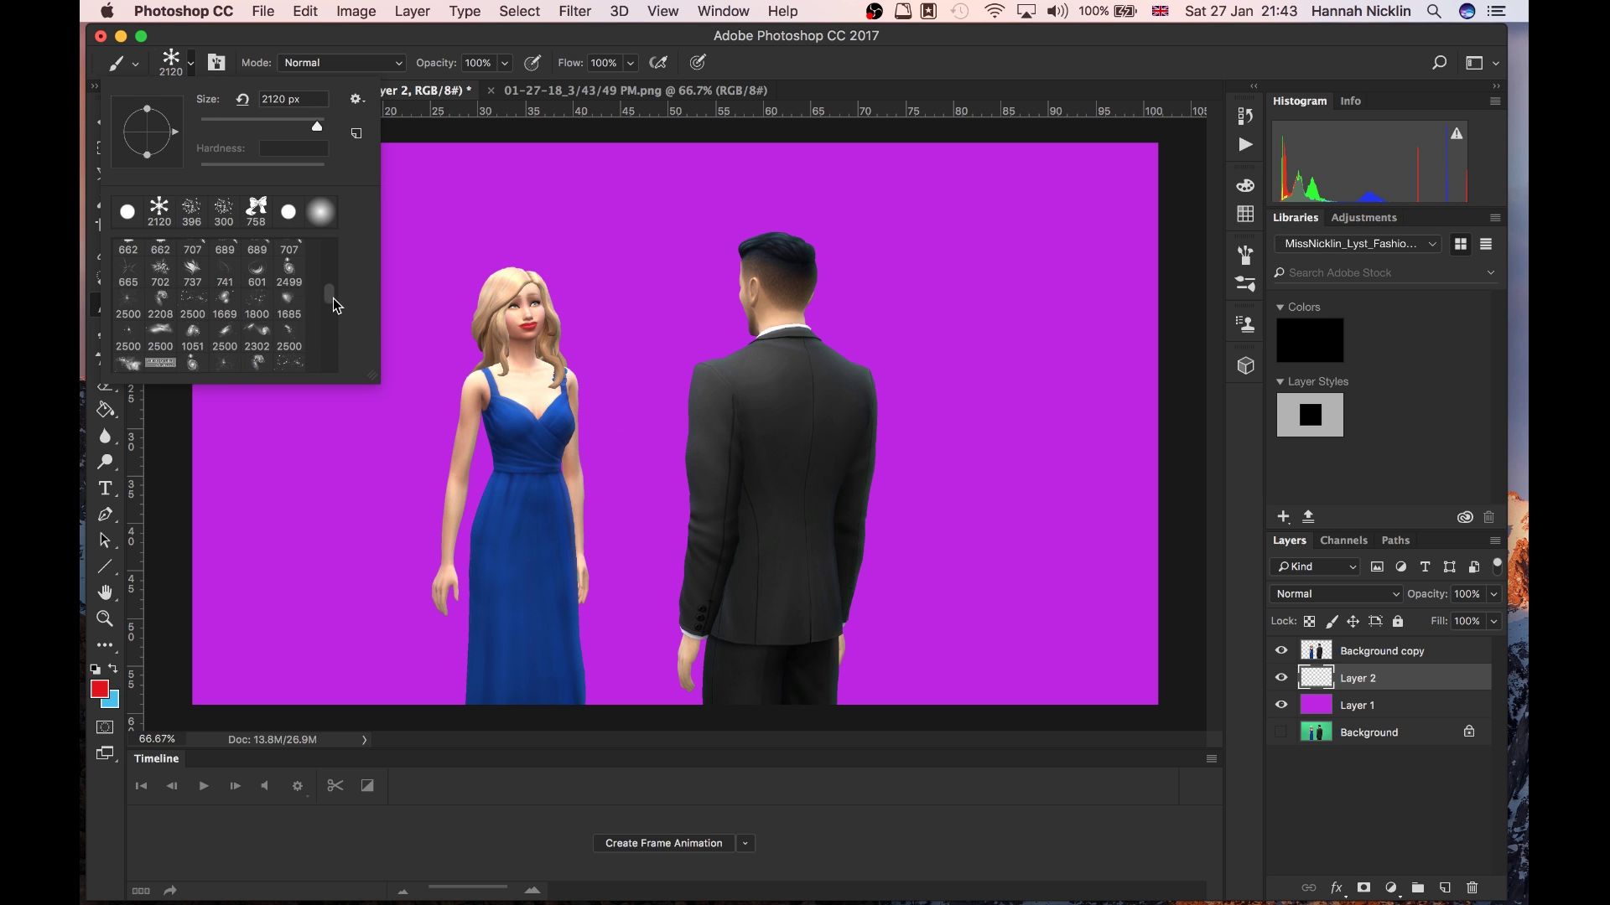
scroll(332, 315, "down", 5)
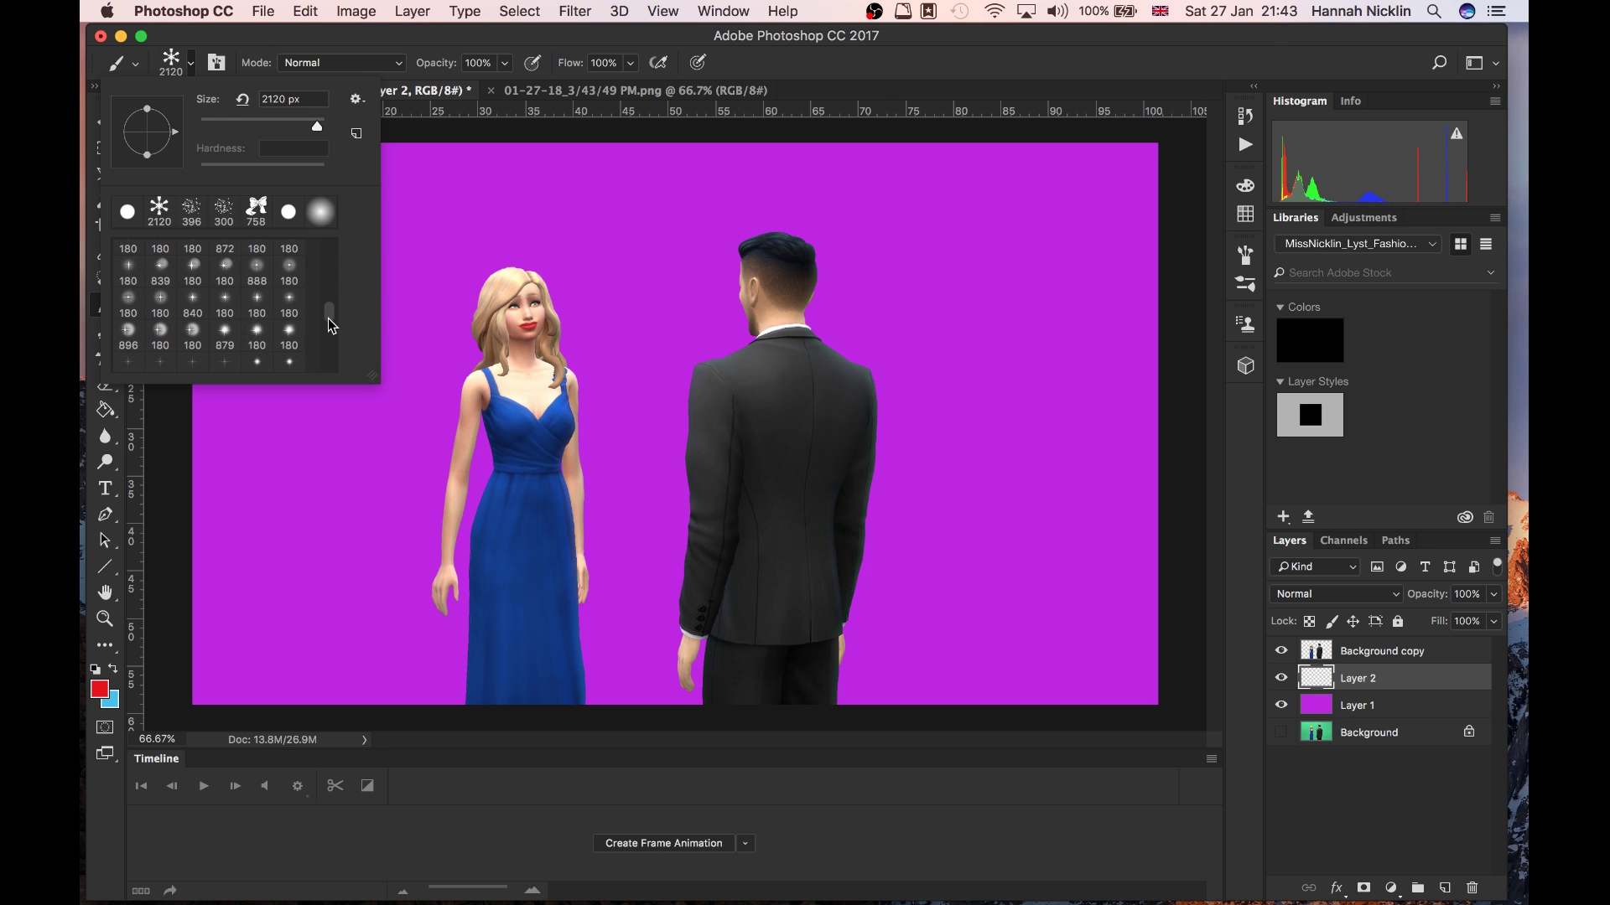
scroll(234, 318, "down", 5)
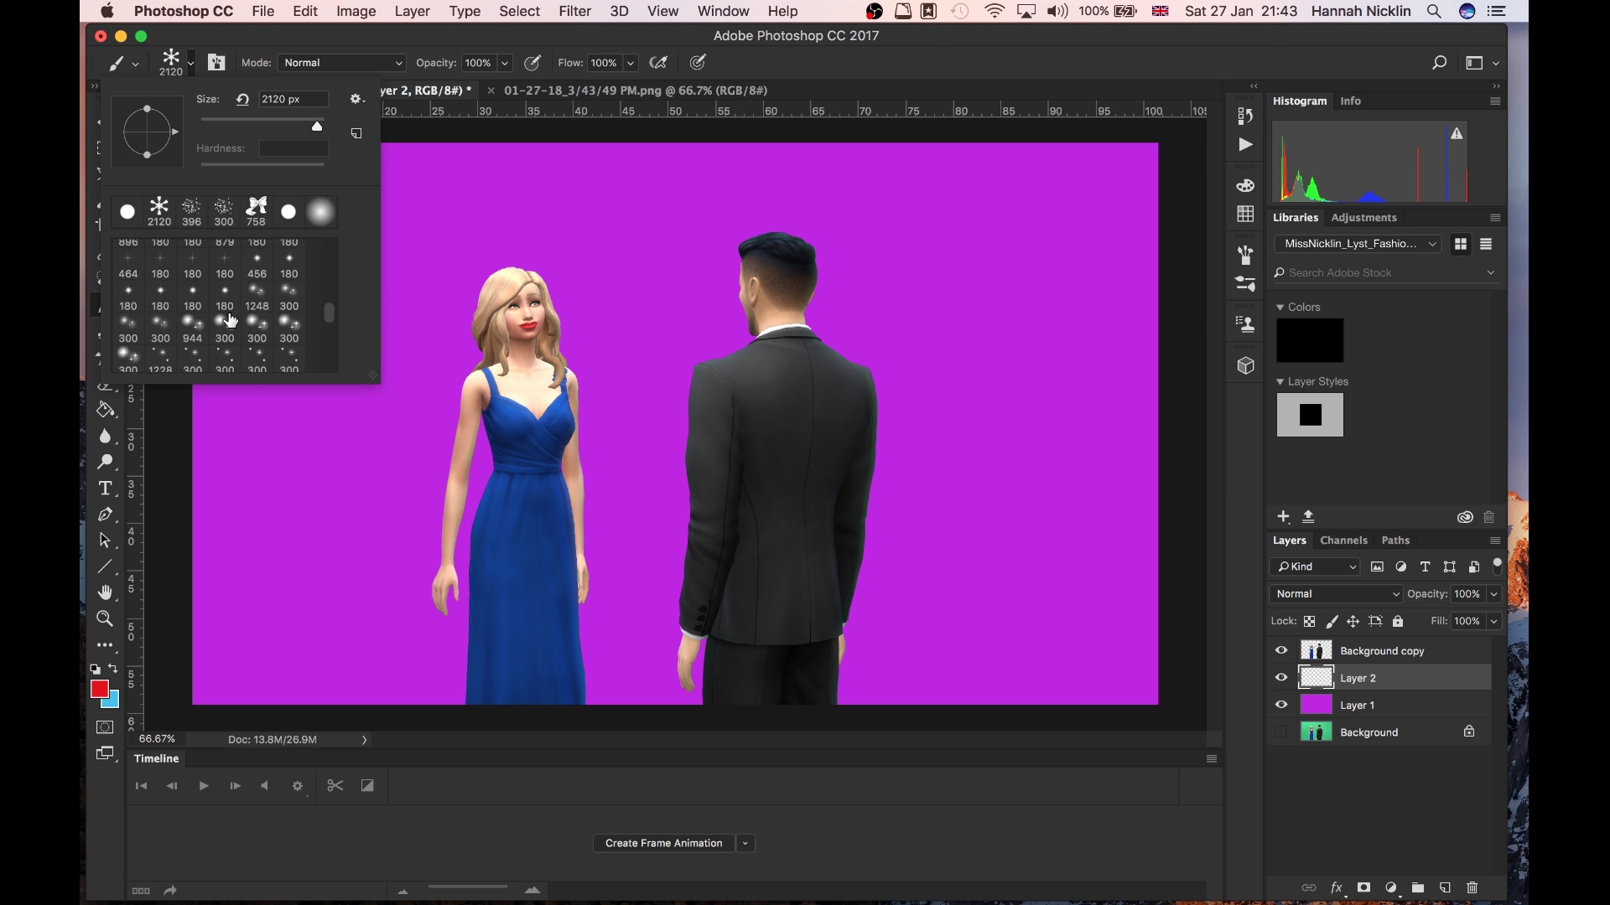
scroll(233, 319, "down", 5)
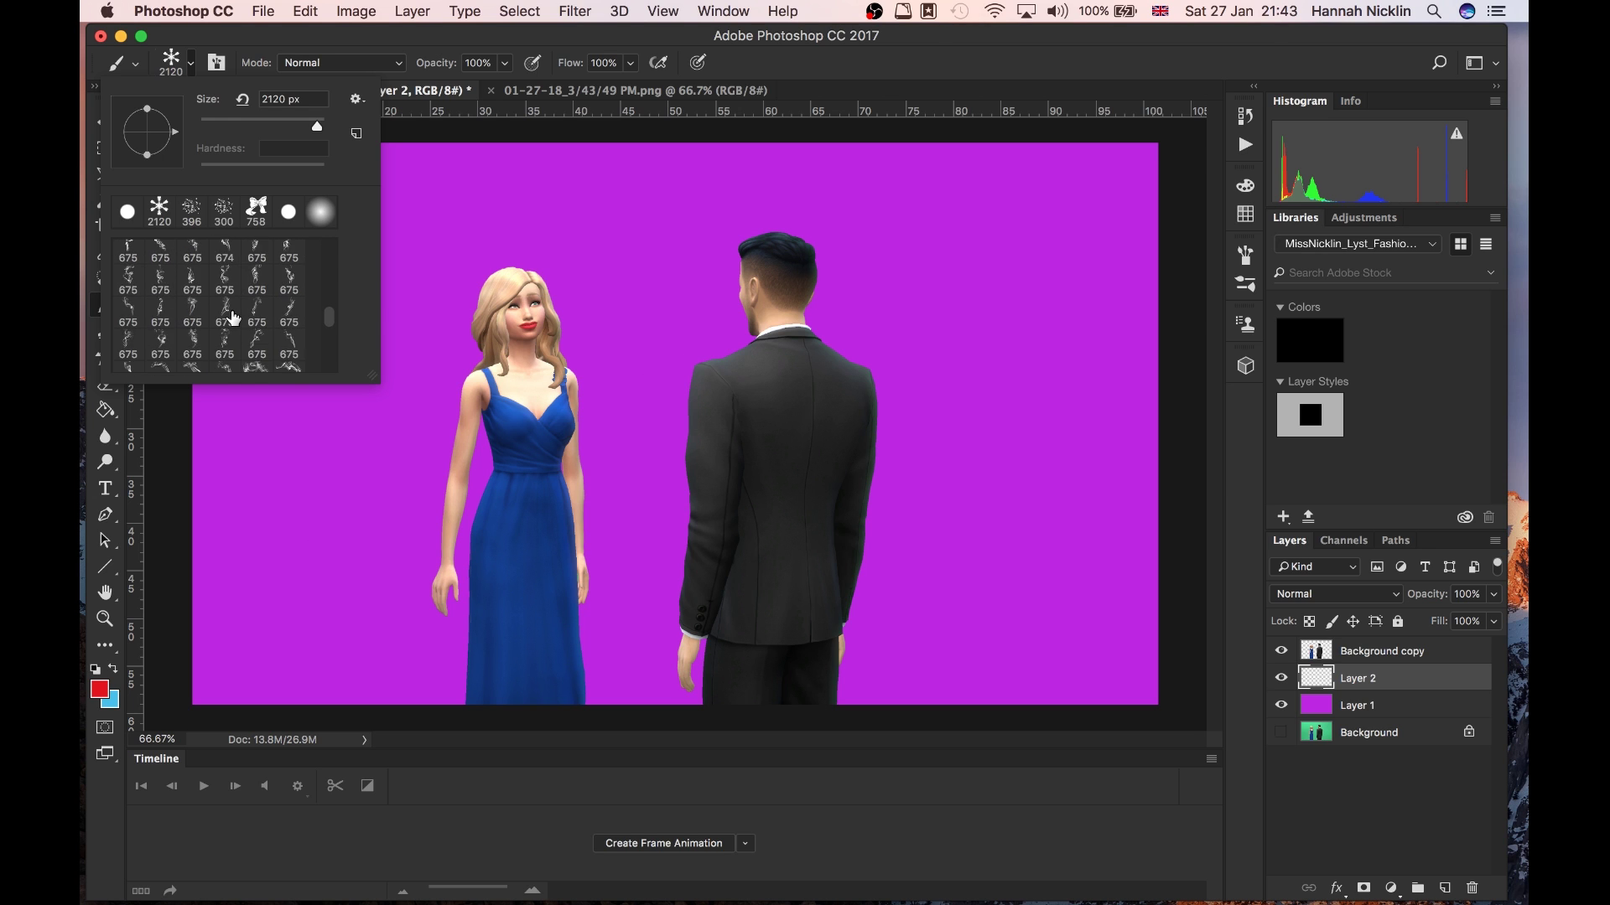
scroll(234, 318, "down", 5)
left_click(260, 329)
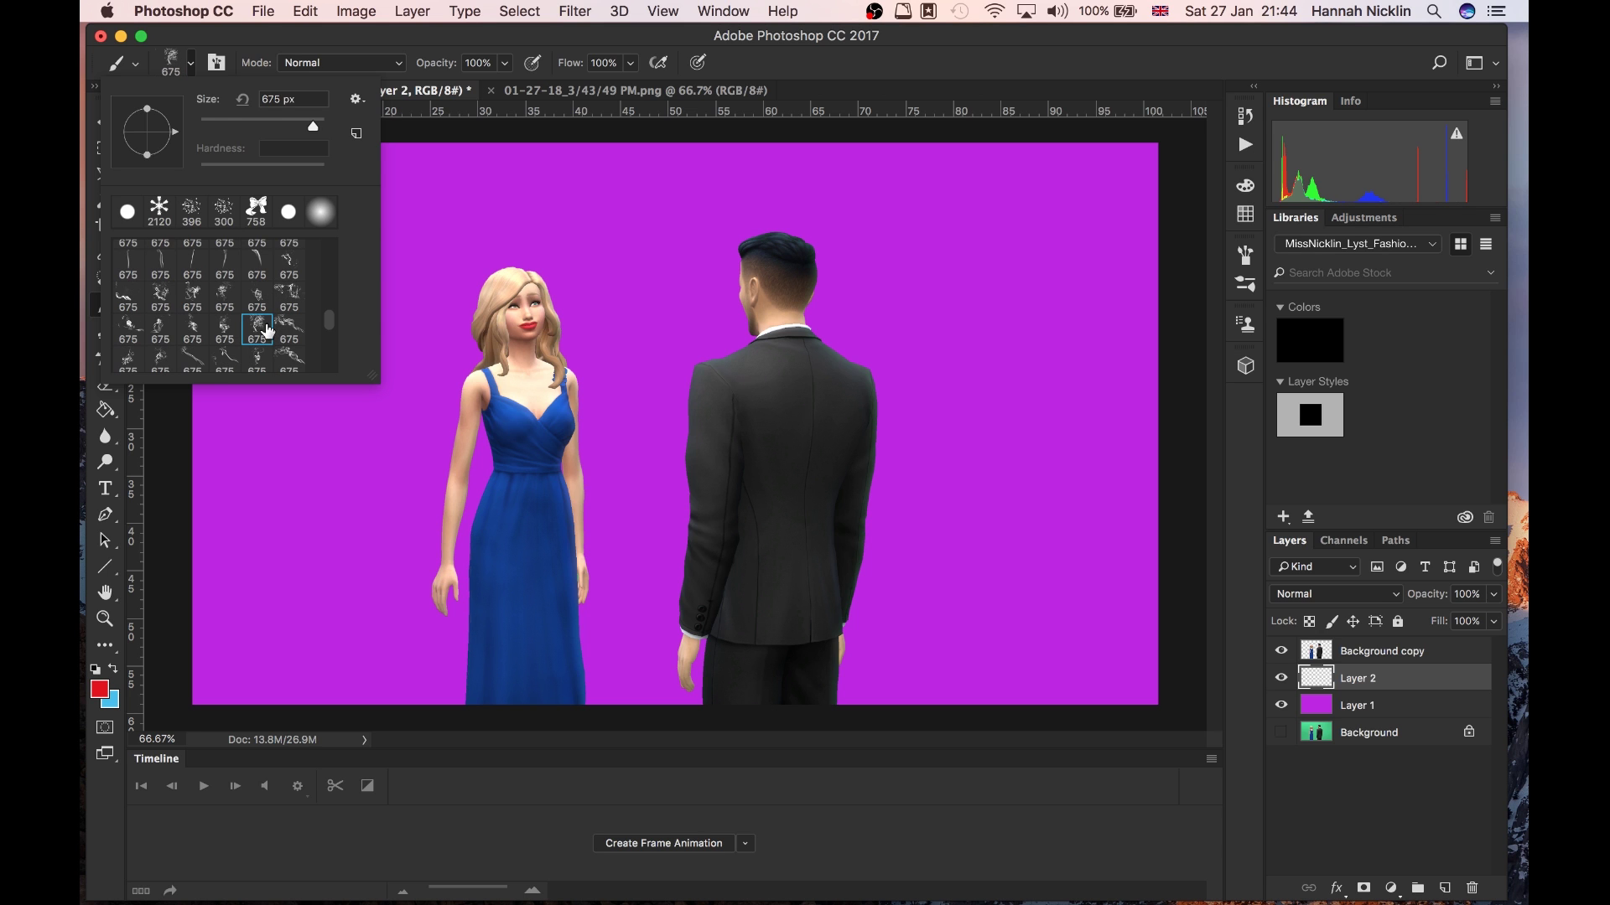
Step: Try stamping the 1504 px skull-and-crossbones brush tip in red on Layer 2 behind the Sims, and undo it
left_click_drag(332, 318, 332, 329)
scroll(333, 330, "down", 6)
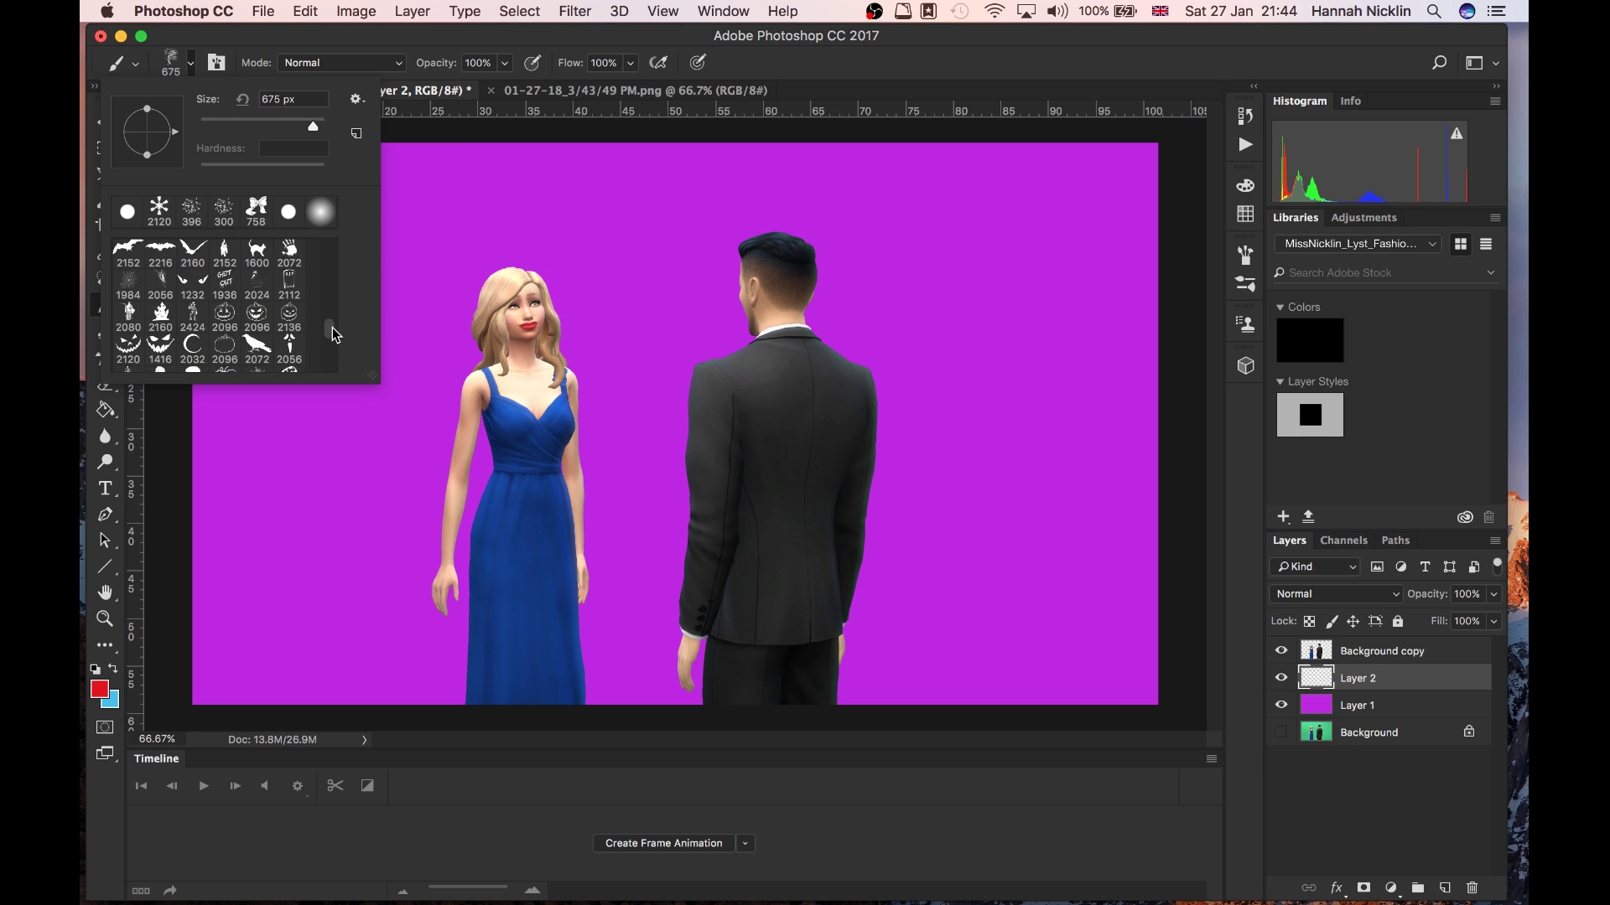
left_click_drag(333, 334, 334, 331)
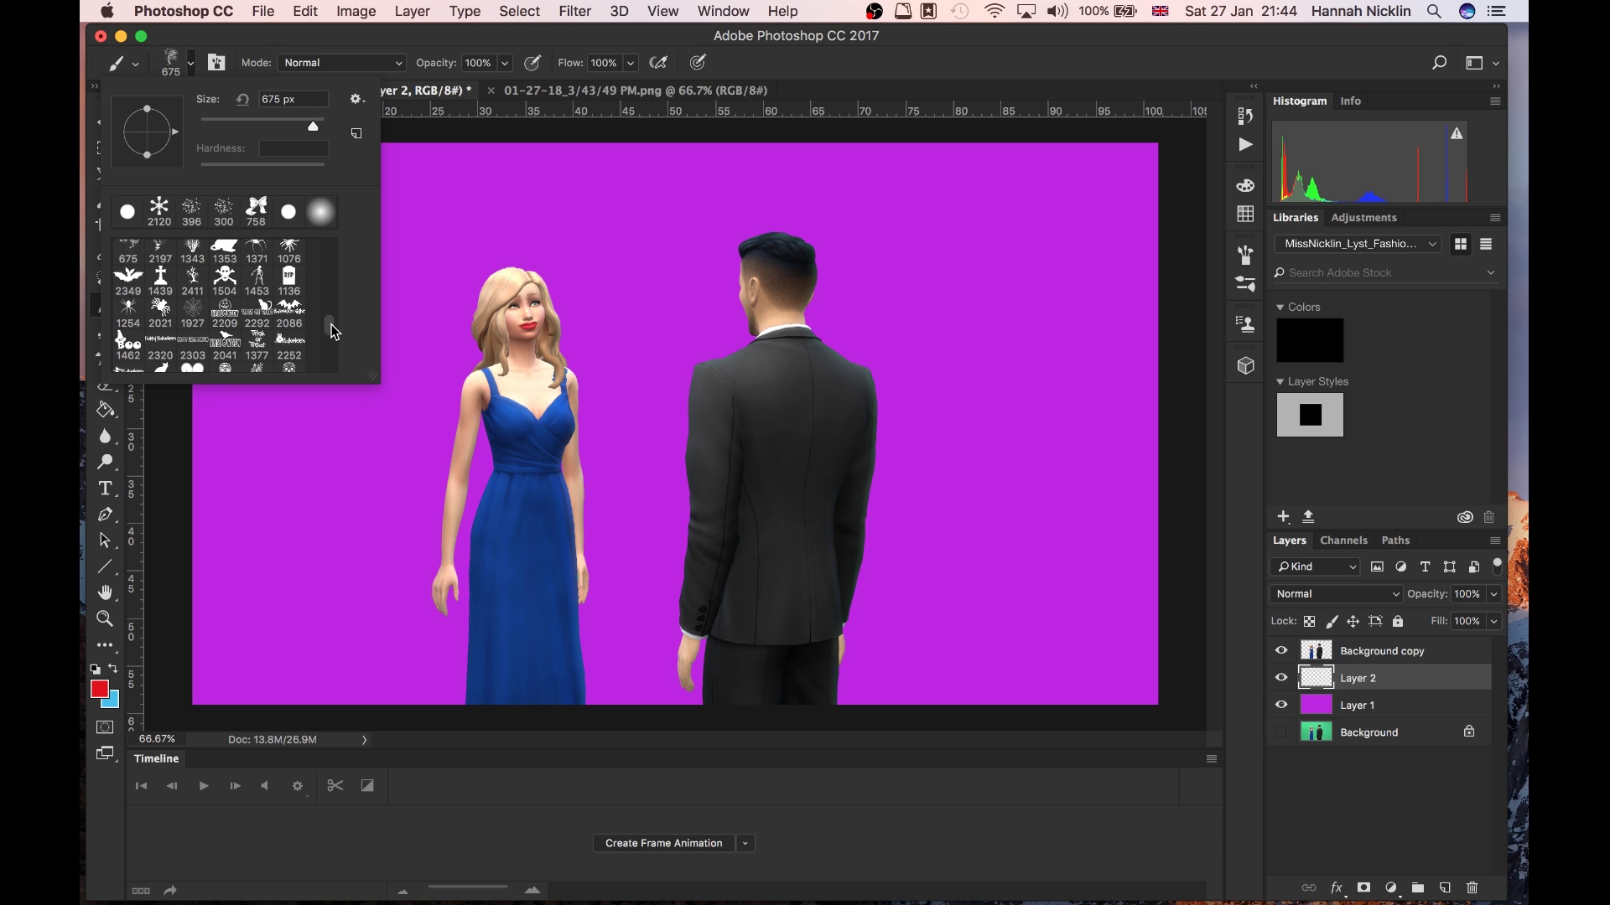
left_click(225, 279)
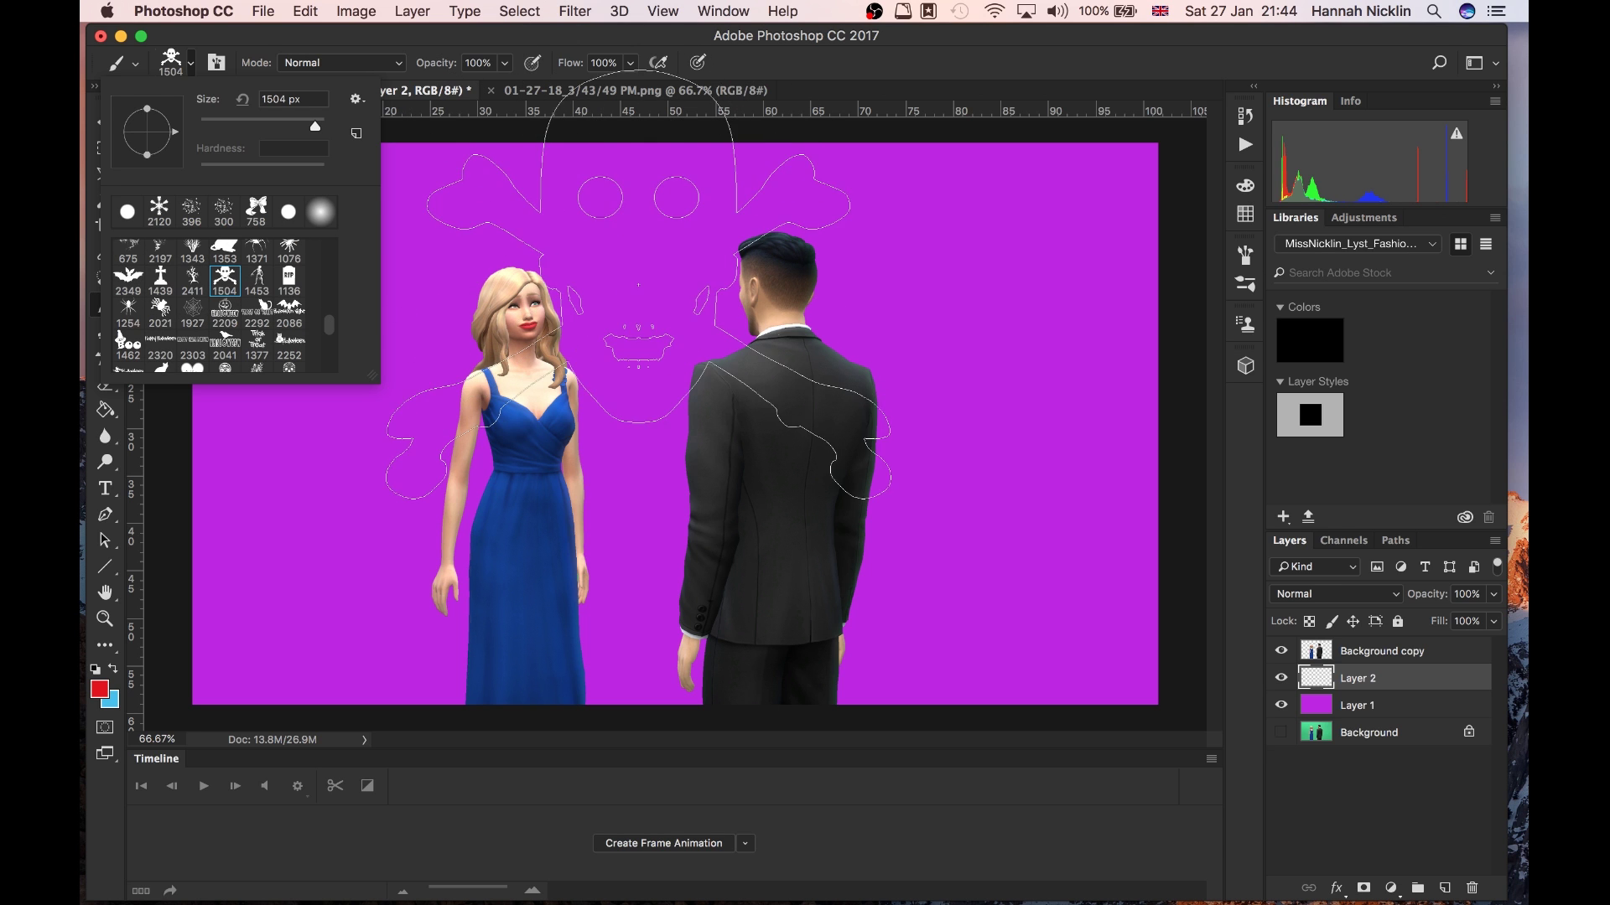
left_click(642, 327)
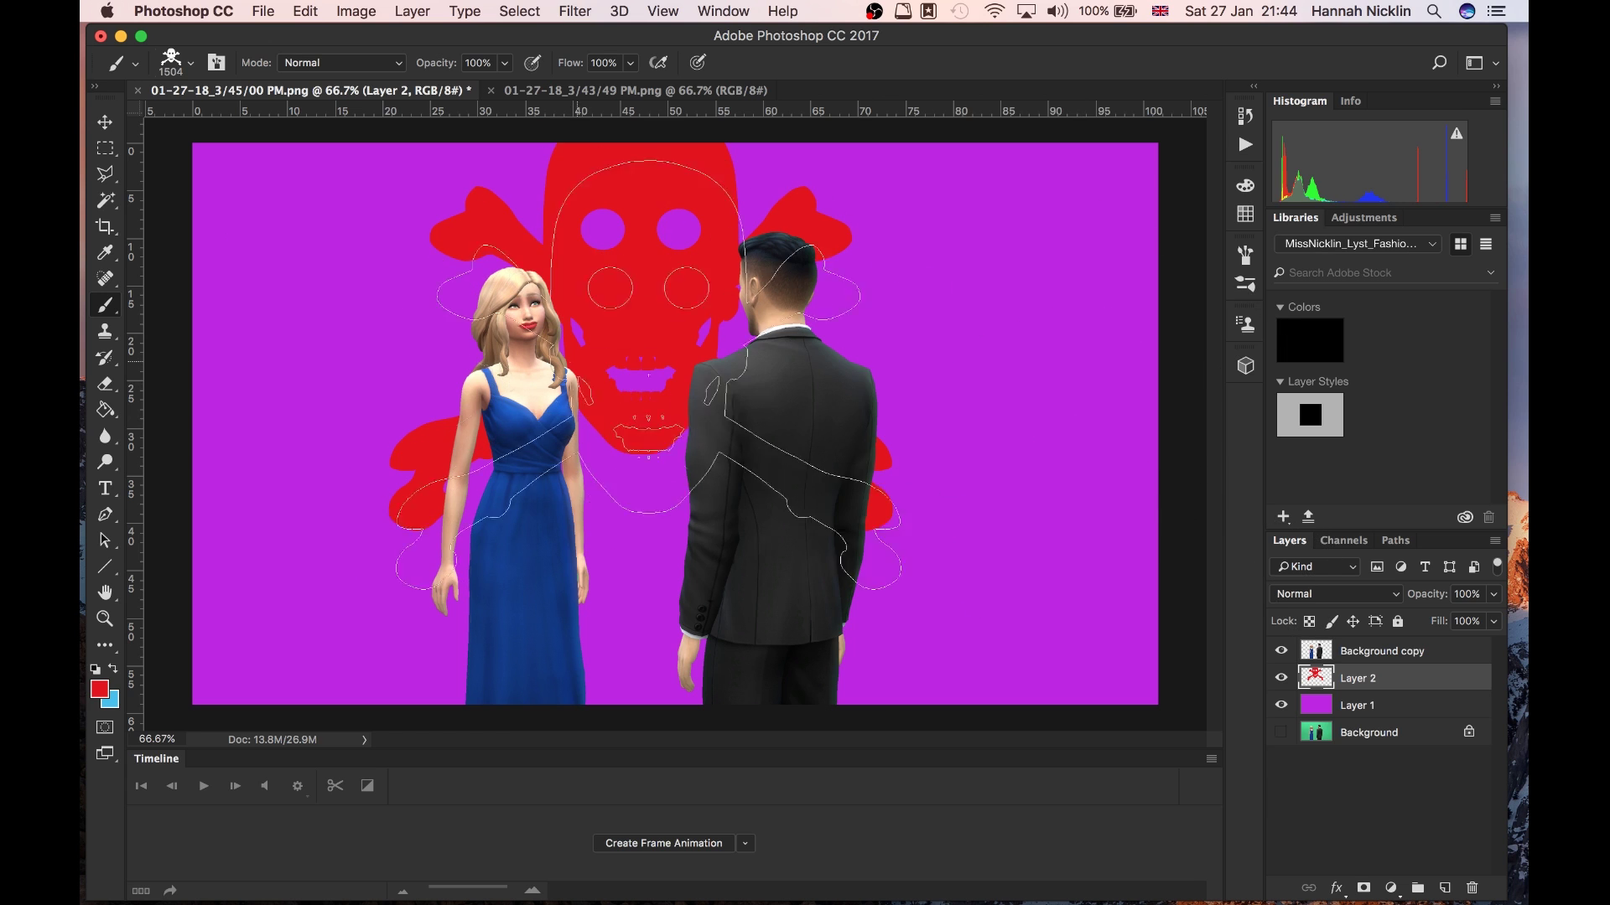
key("super+z")
Step: Paint overlapping red bokeh circles across Layer 2 behind the Sims with one of the 2500 px circle-cluster brush tips
left_click(190, 66)
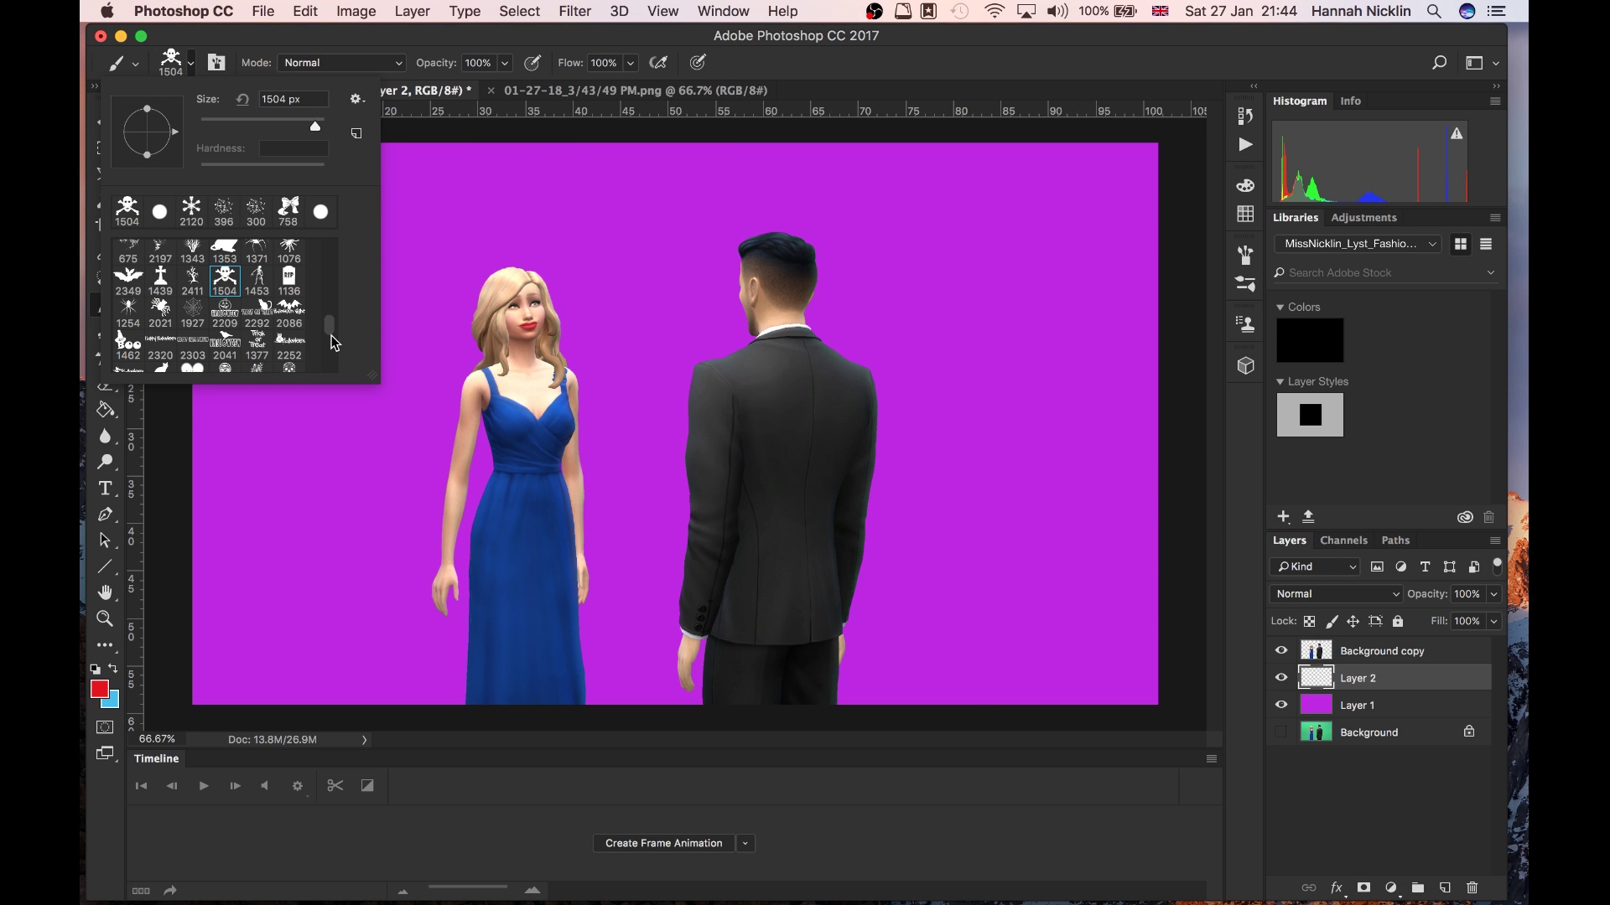
scroll(283, 312, "up", 3)
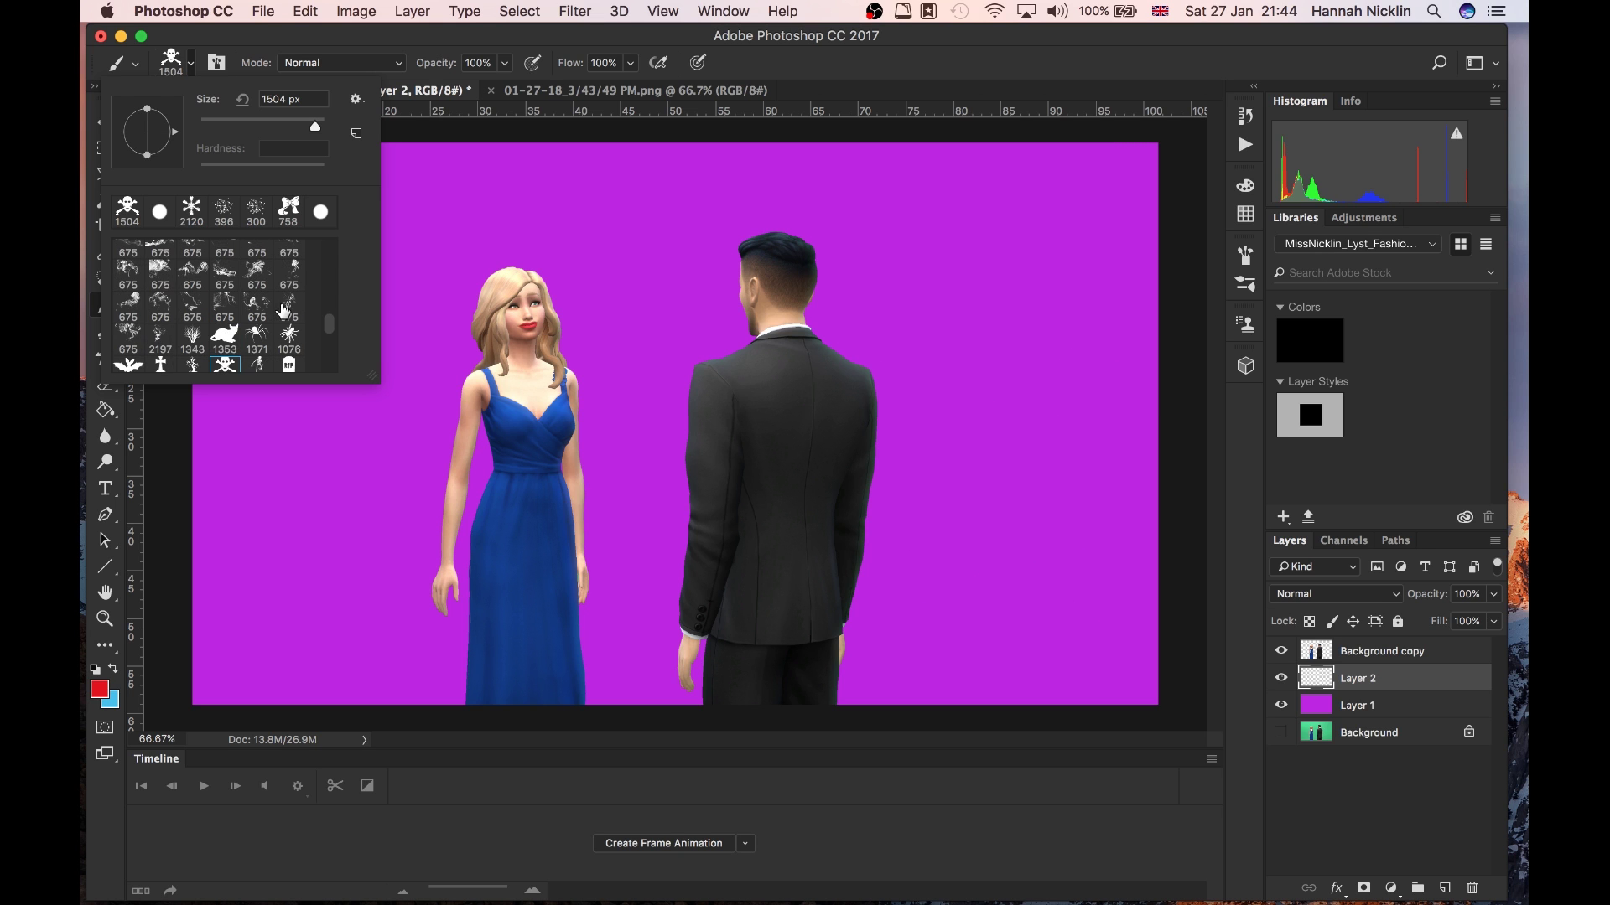
left_click_drag(330, 323, 332, 285)
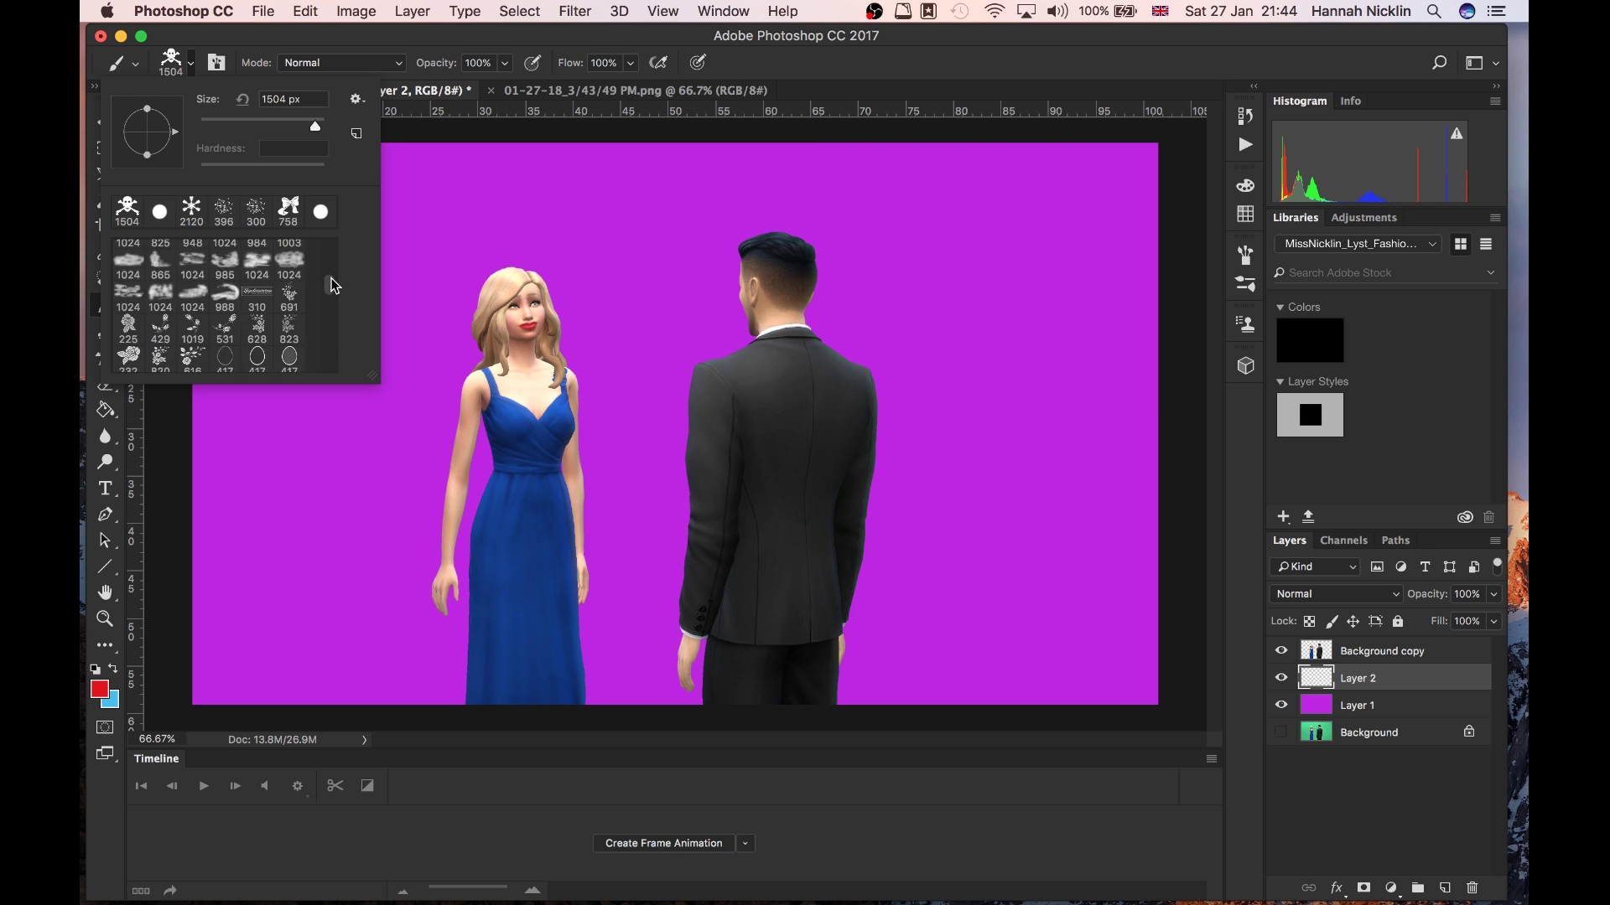
scroll(333, 285, "up", 3)
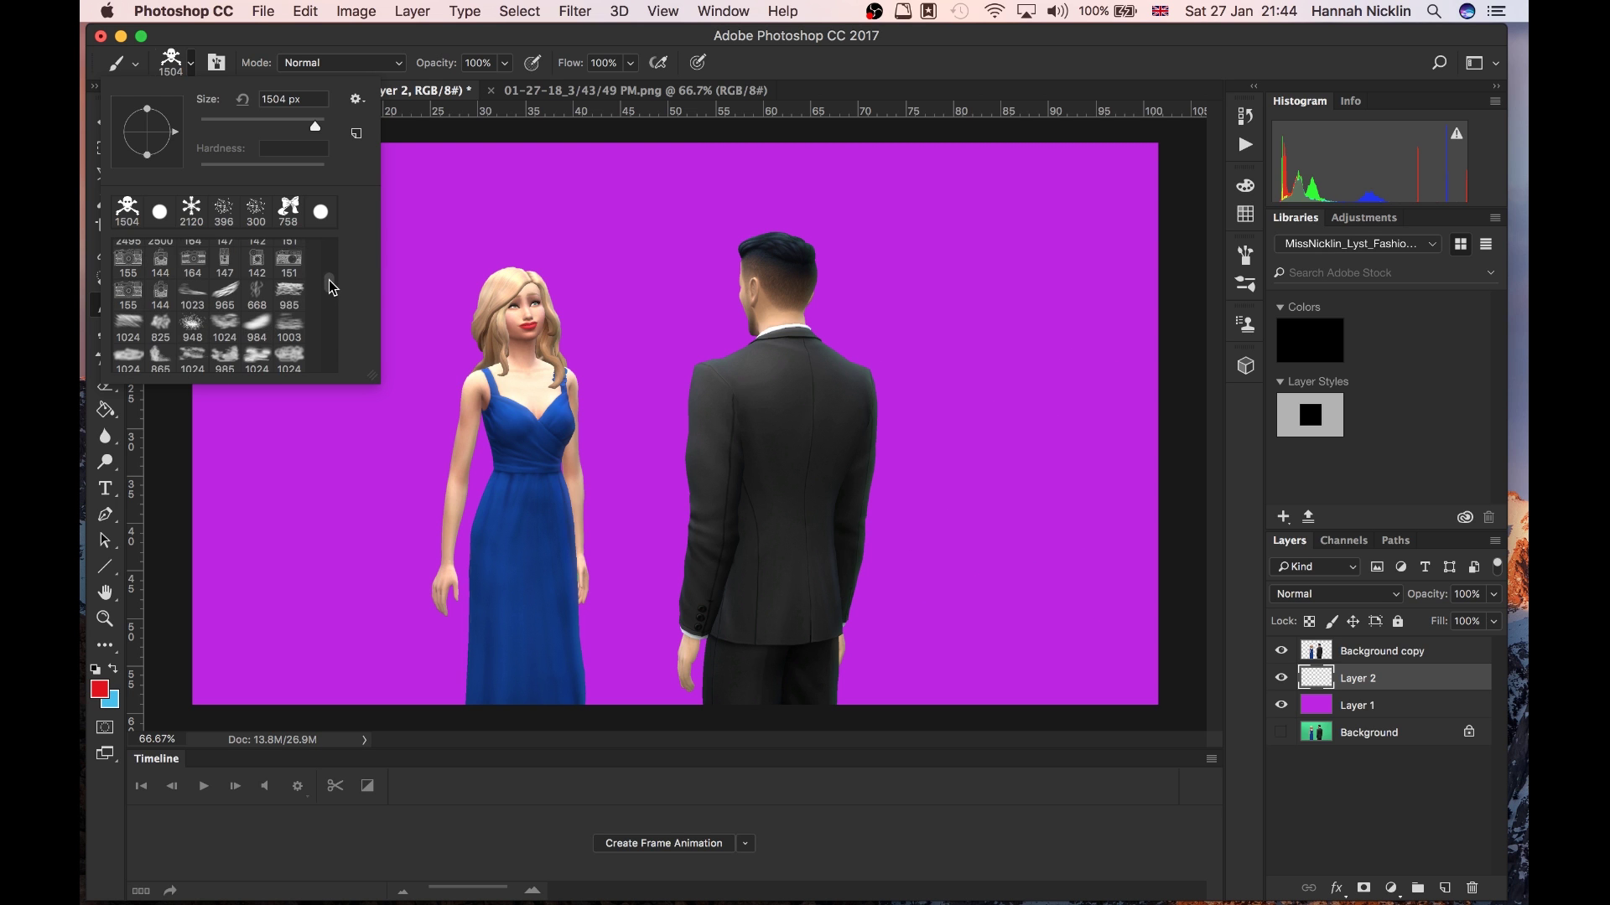
scroll(333, 285, "up", 3)
left_click(257, 277)
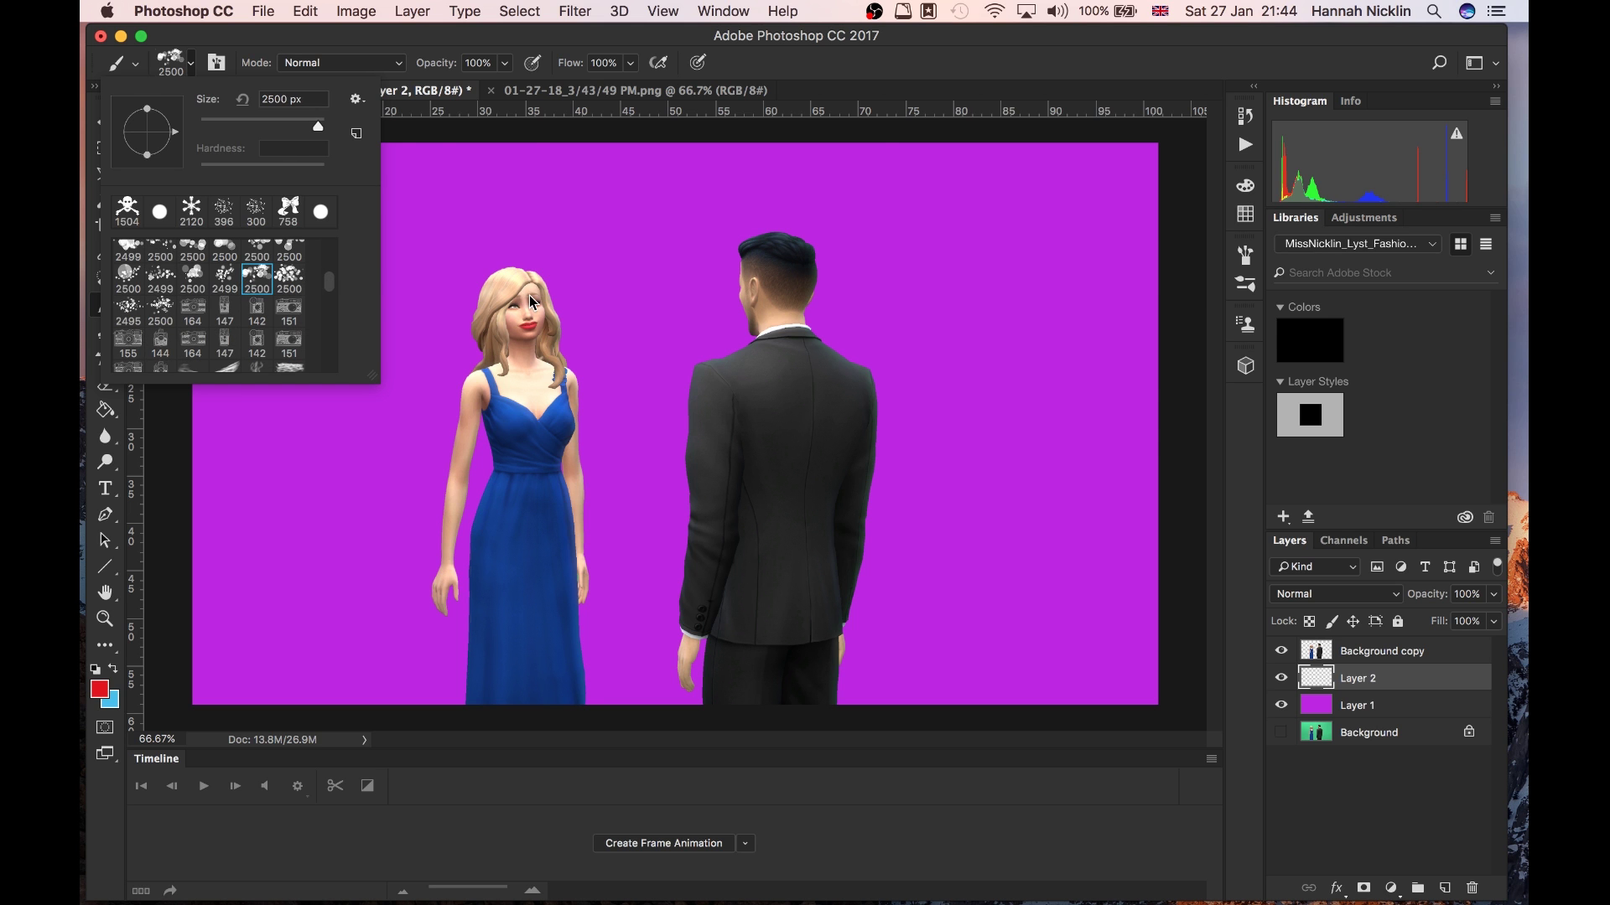
left_click(529, 295)
right_click(533, 295)
key("Escape")
left_click_drag(369, 243, 1081, 252)
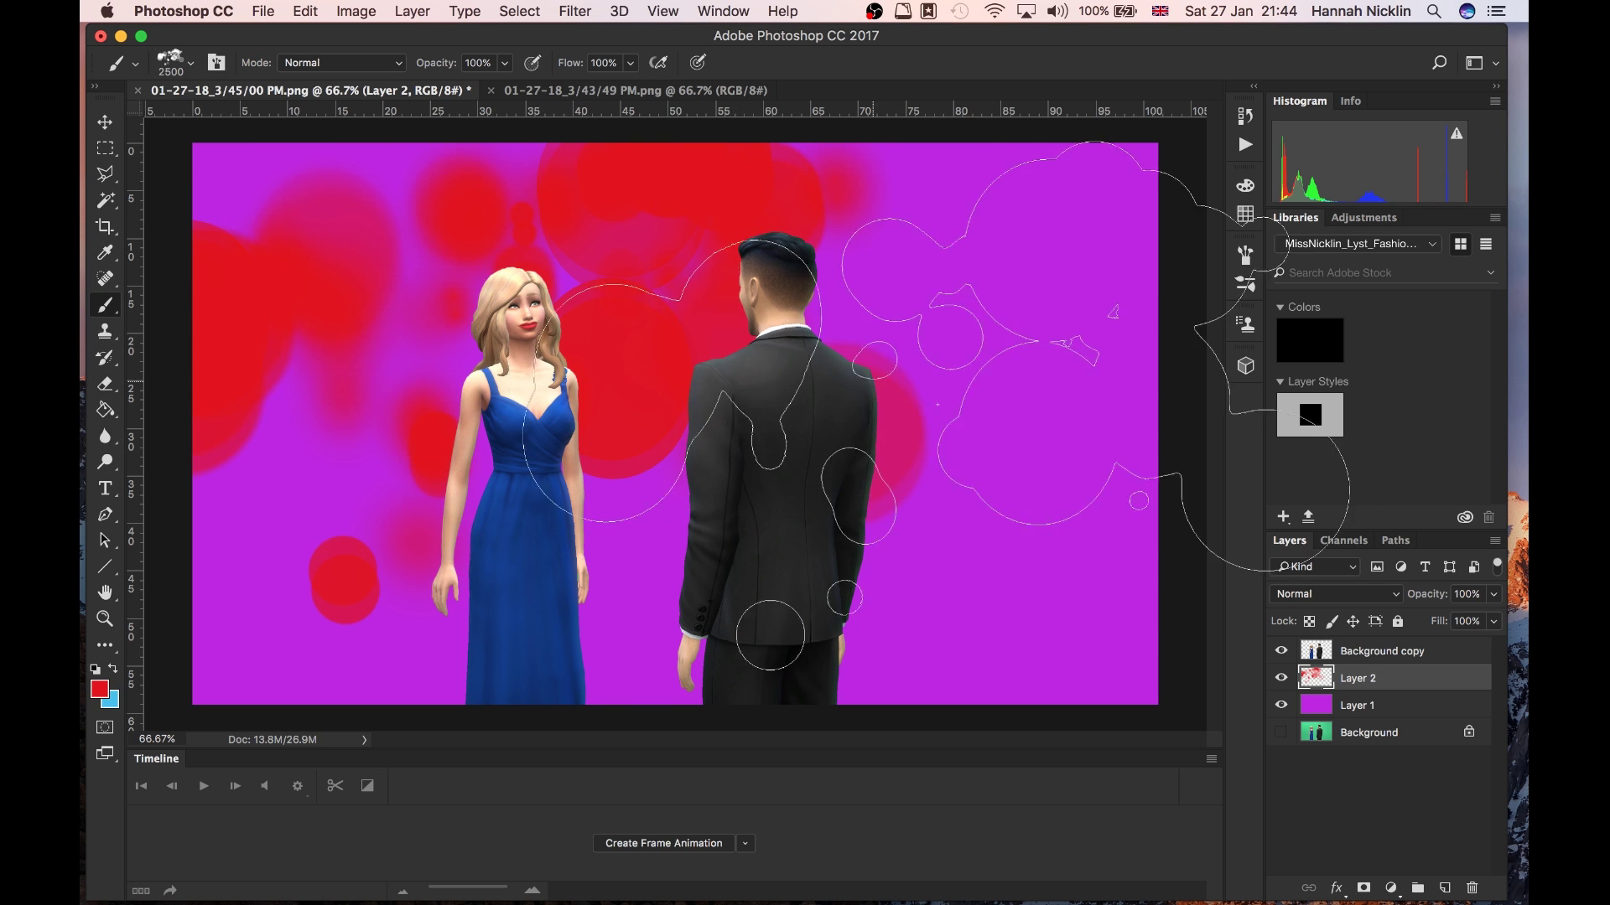
mouse_move(837, 539)
left_mouse_down()
mouse_move(287, 611)
mouse_move(721, 578)
mouse_move(990, 218)
left_mouse_up()
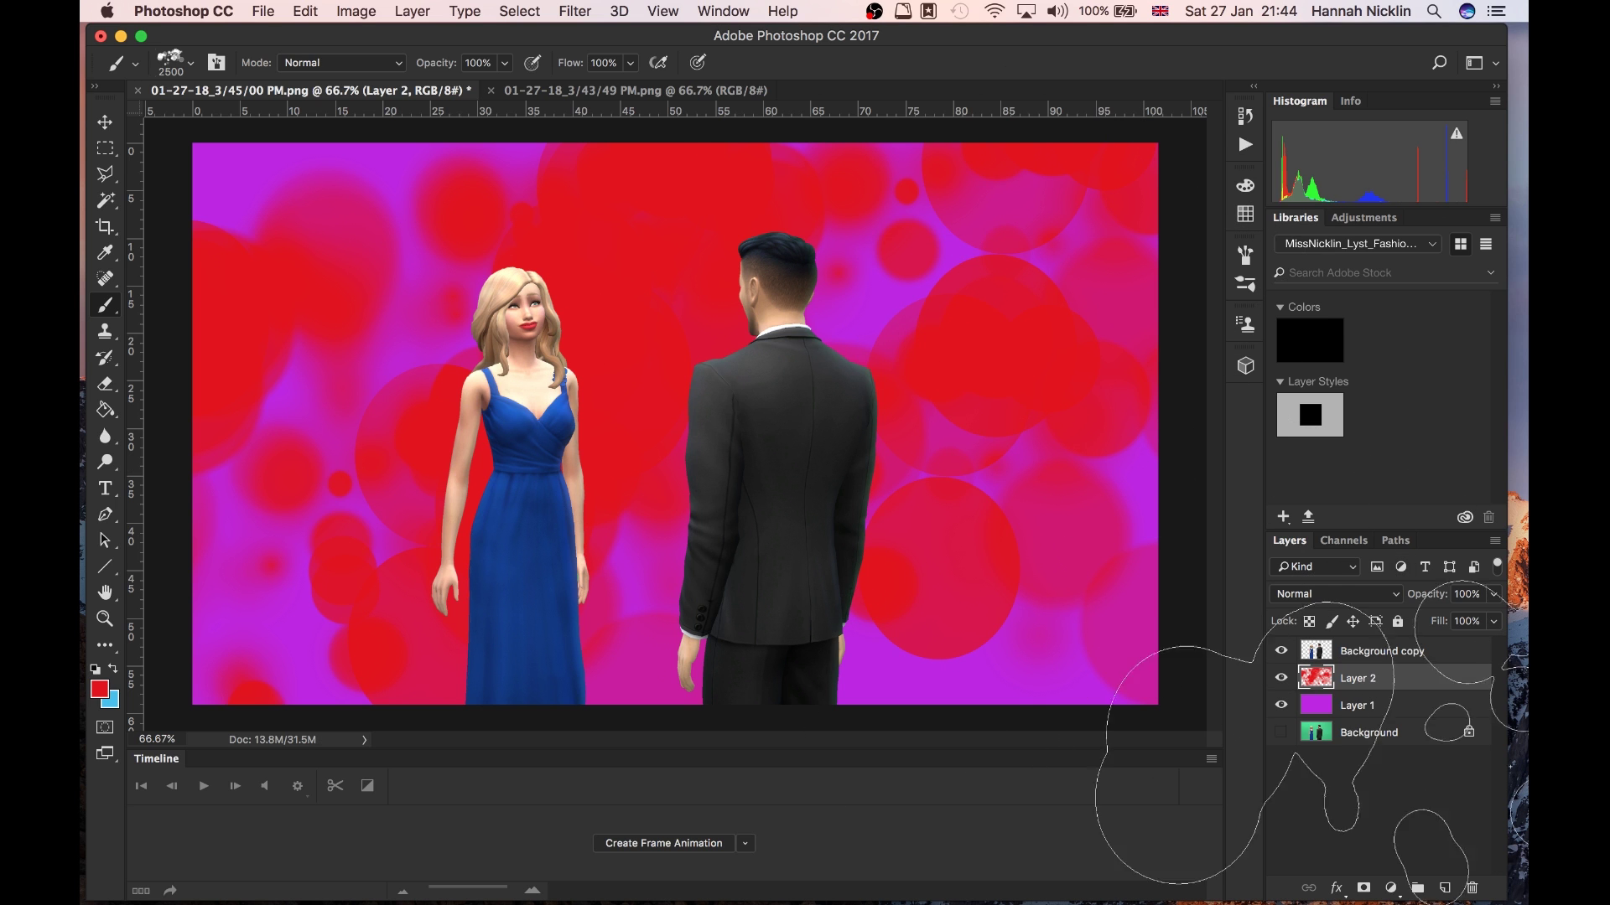
Step: Set the foreground colour to pink e50dbf and fill Layer 1 with it using the Paint Bucket tool
left_click(1372, 713)
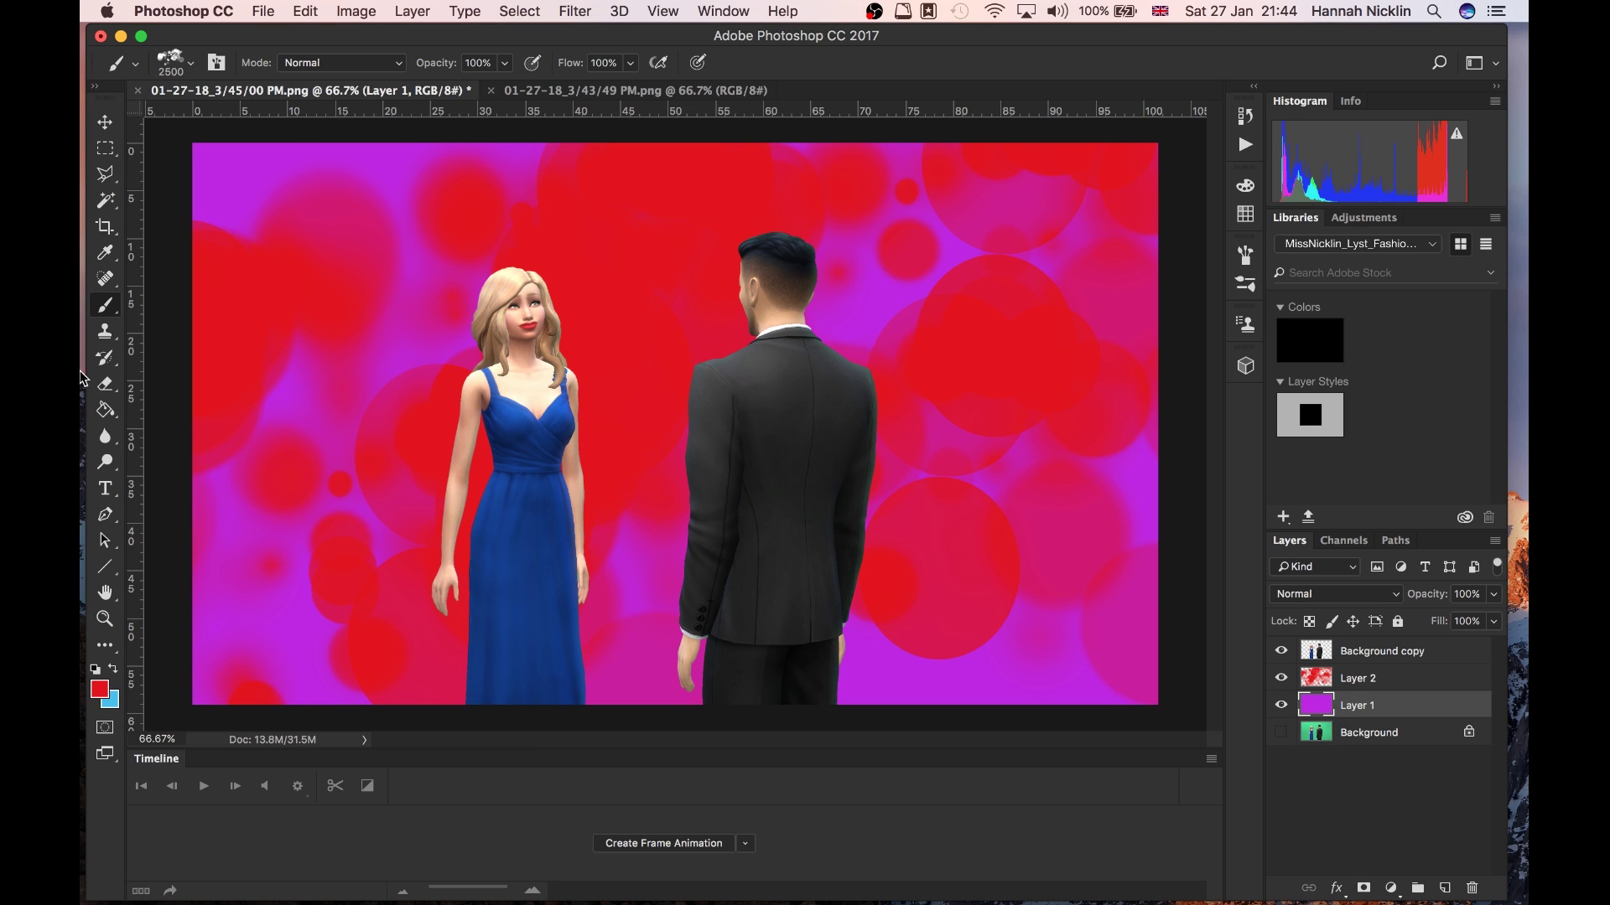
left_click(106, 434)
left_click(99, 689)
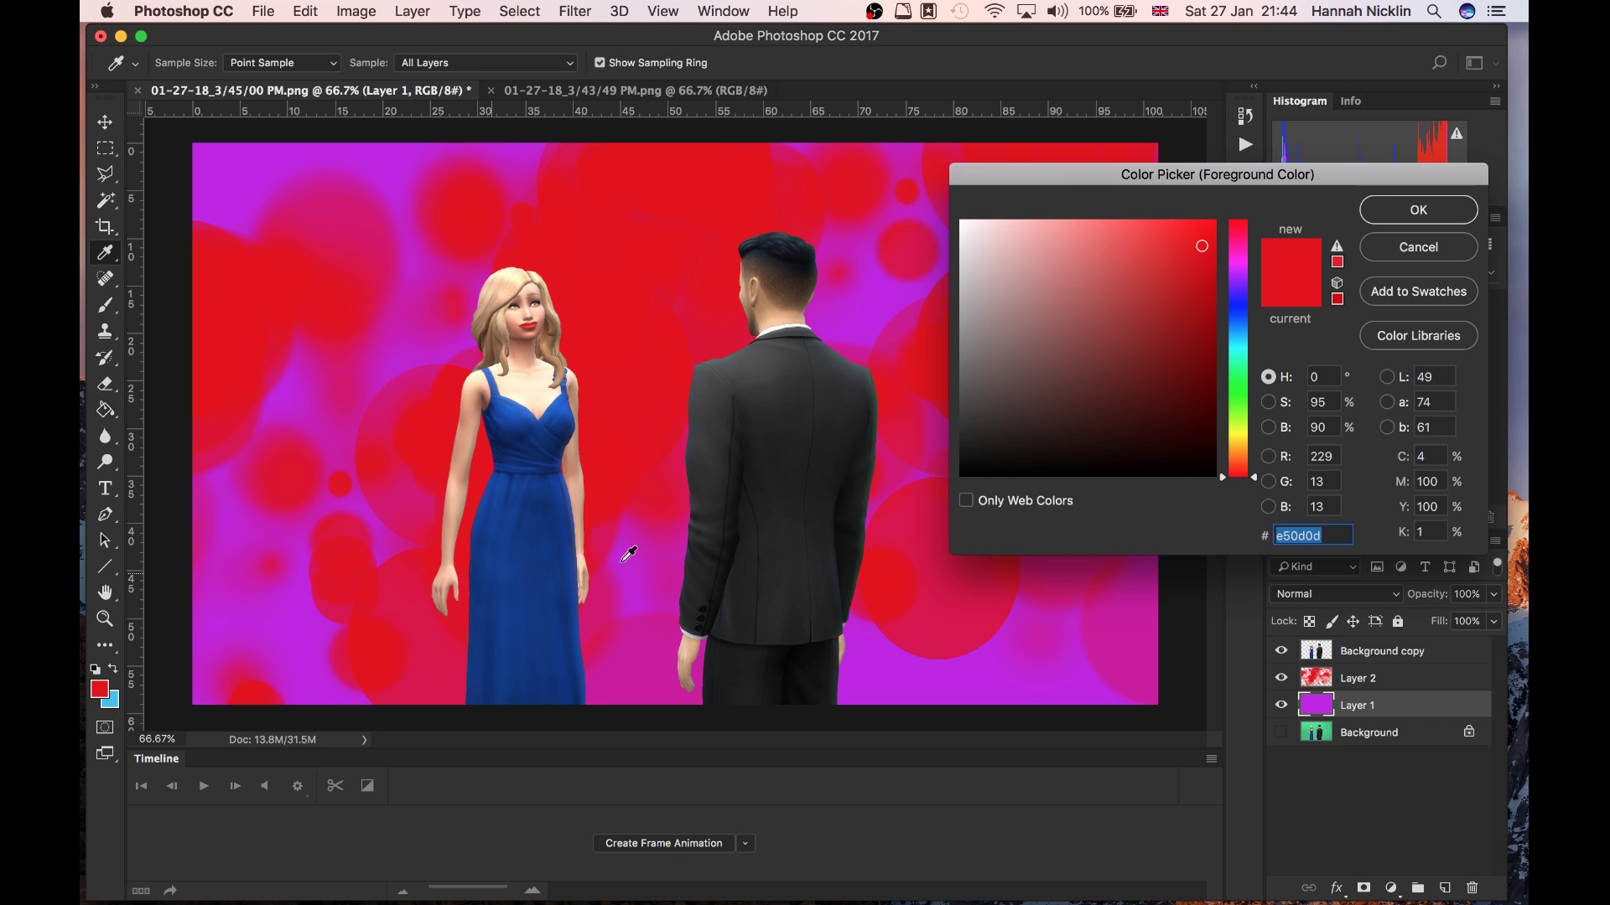
left_click(1245, 252)
left_click(1418, 210)
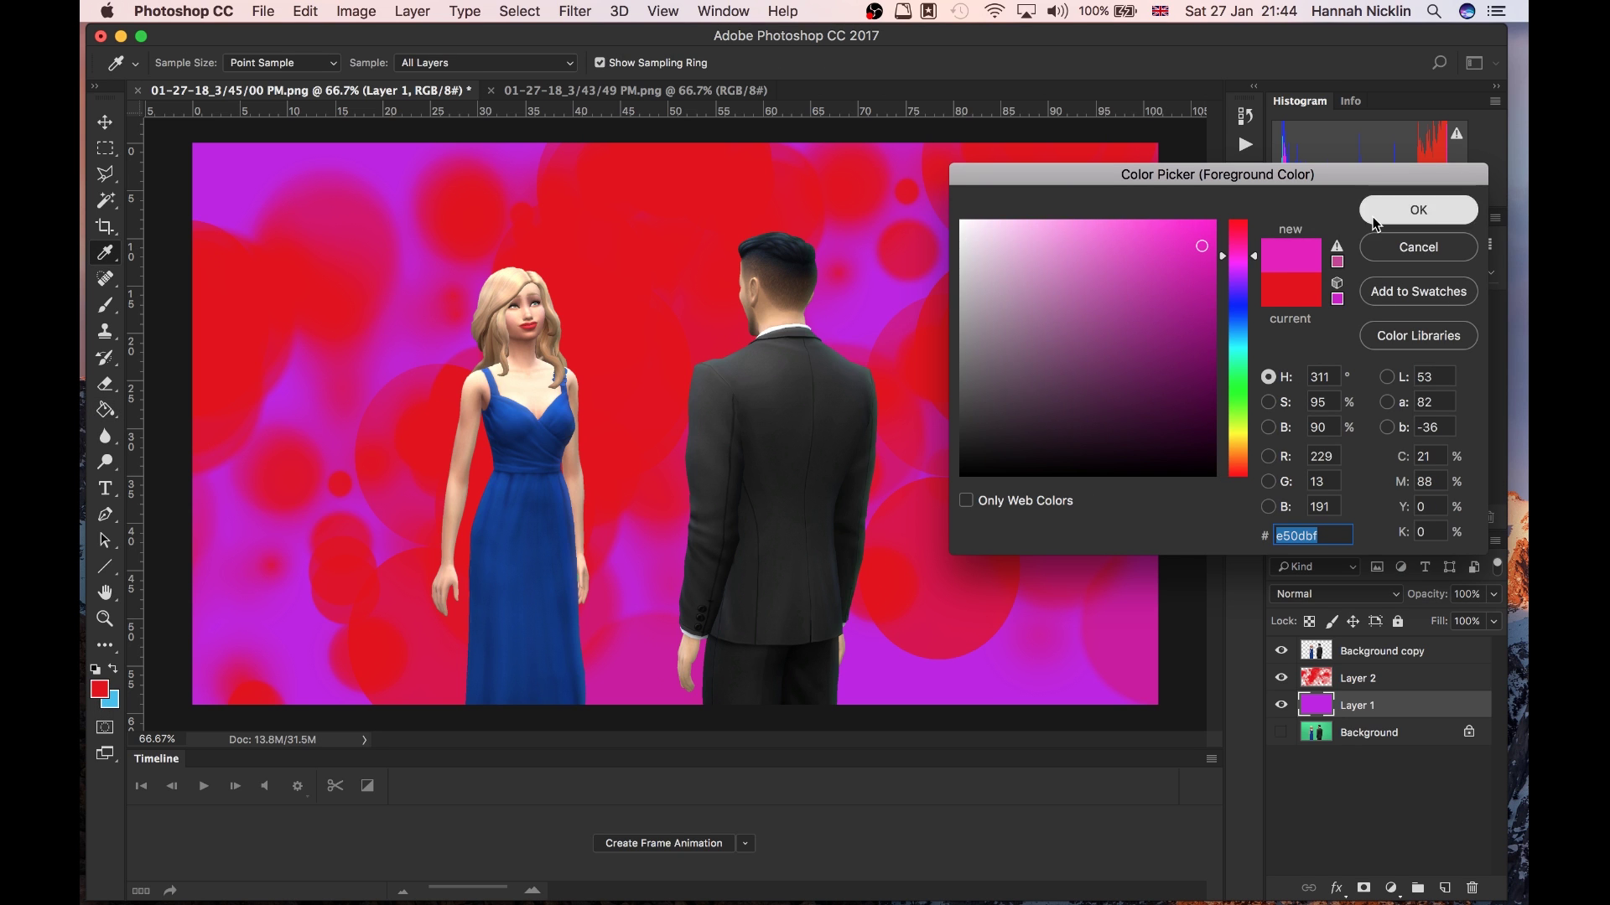
key("g")
left_click(927, 260)
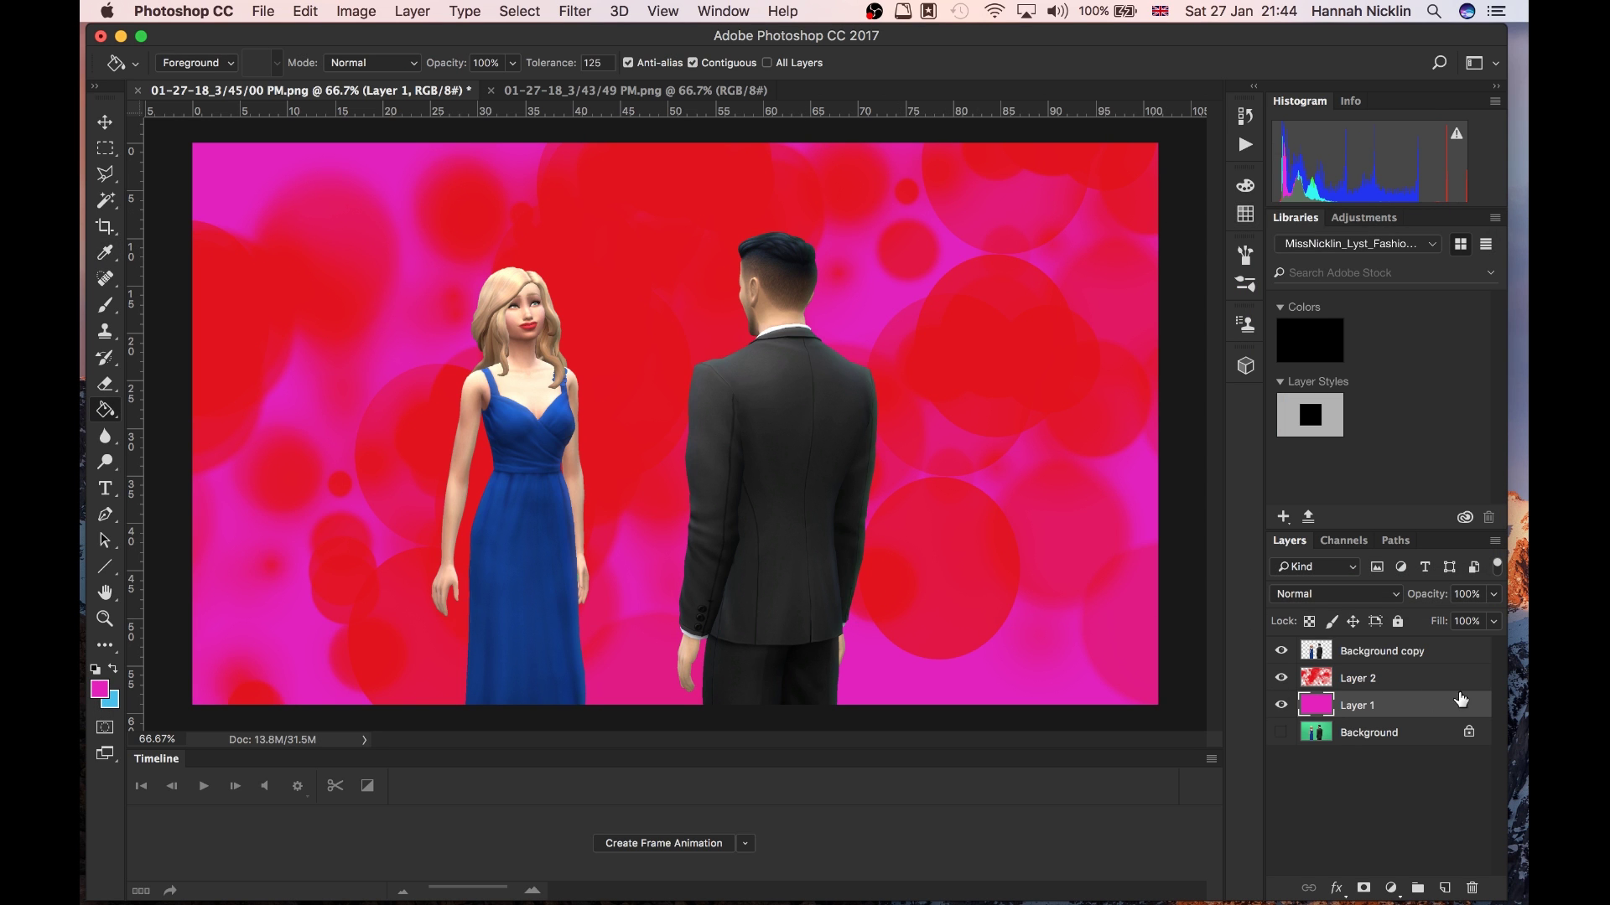
Step: Toggle the visibility of Layer 2 and Layer 1 to check what each contributes to the background
left_click(1347, 681)
left_click(1281, 678)
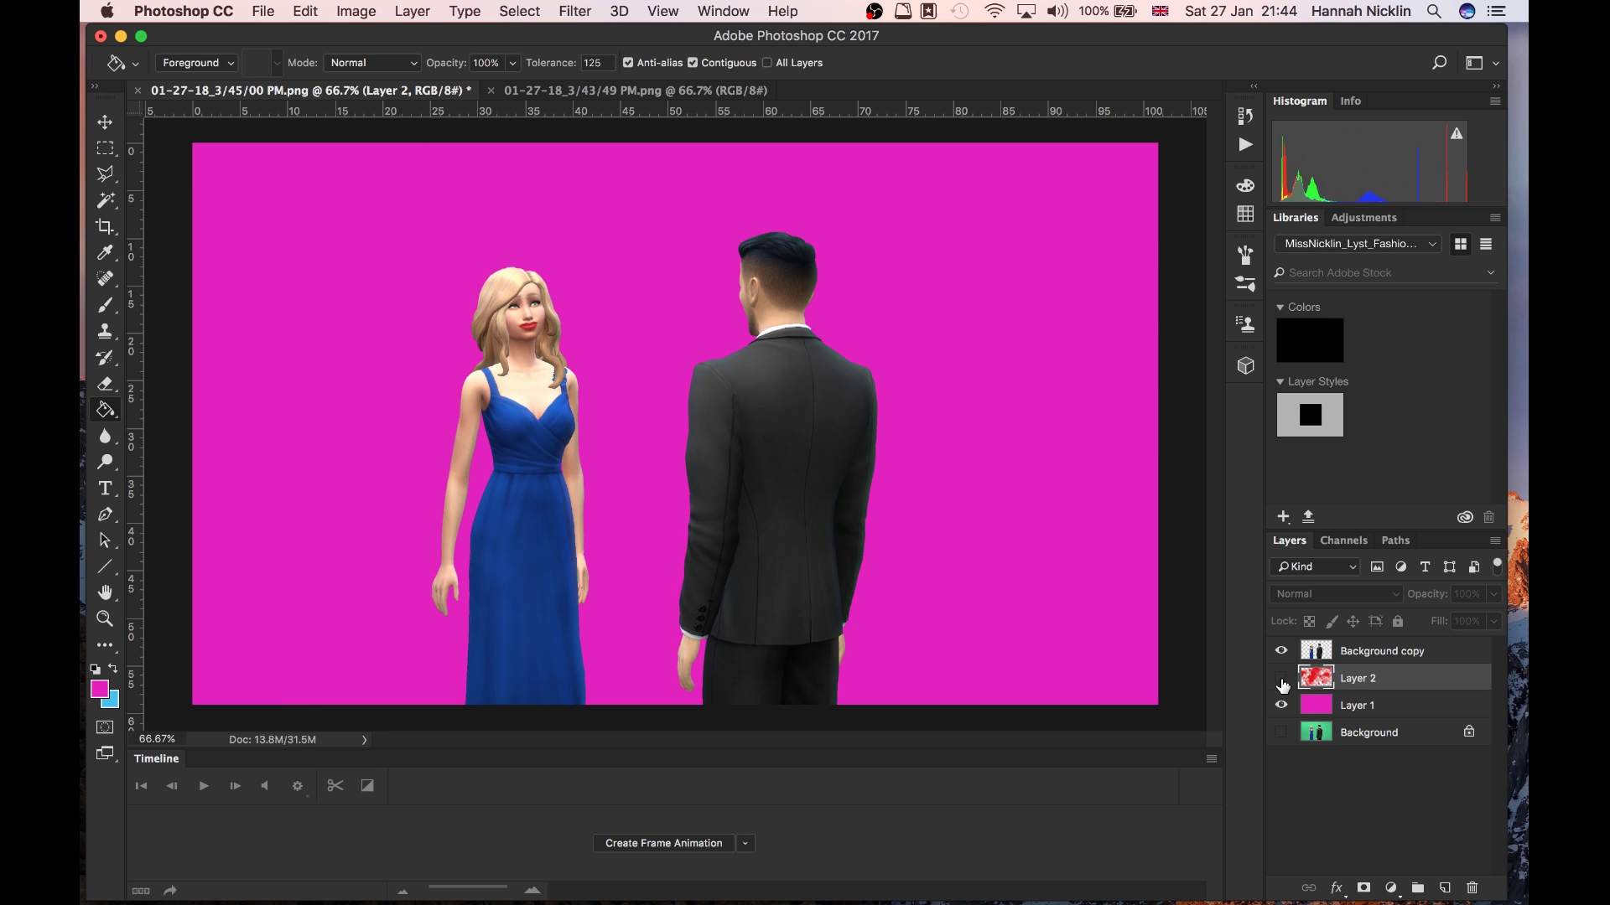
left_click(1281, 679)
left_click(1281, 705)
left_click(1281, 707)
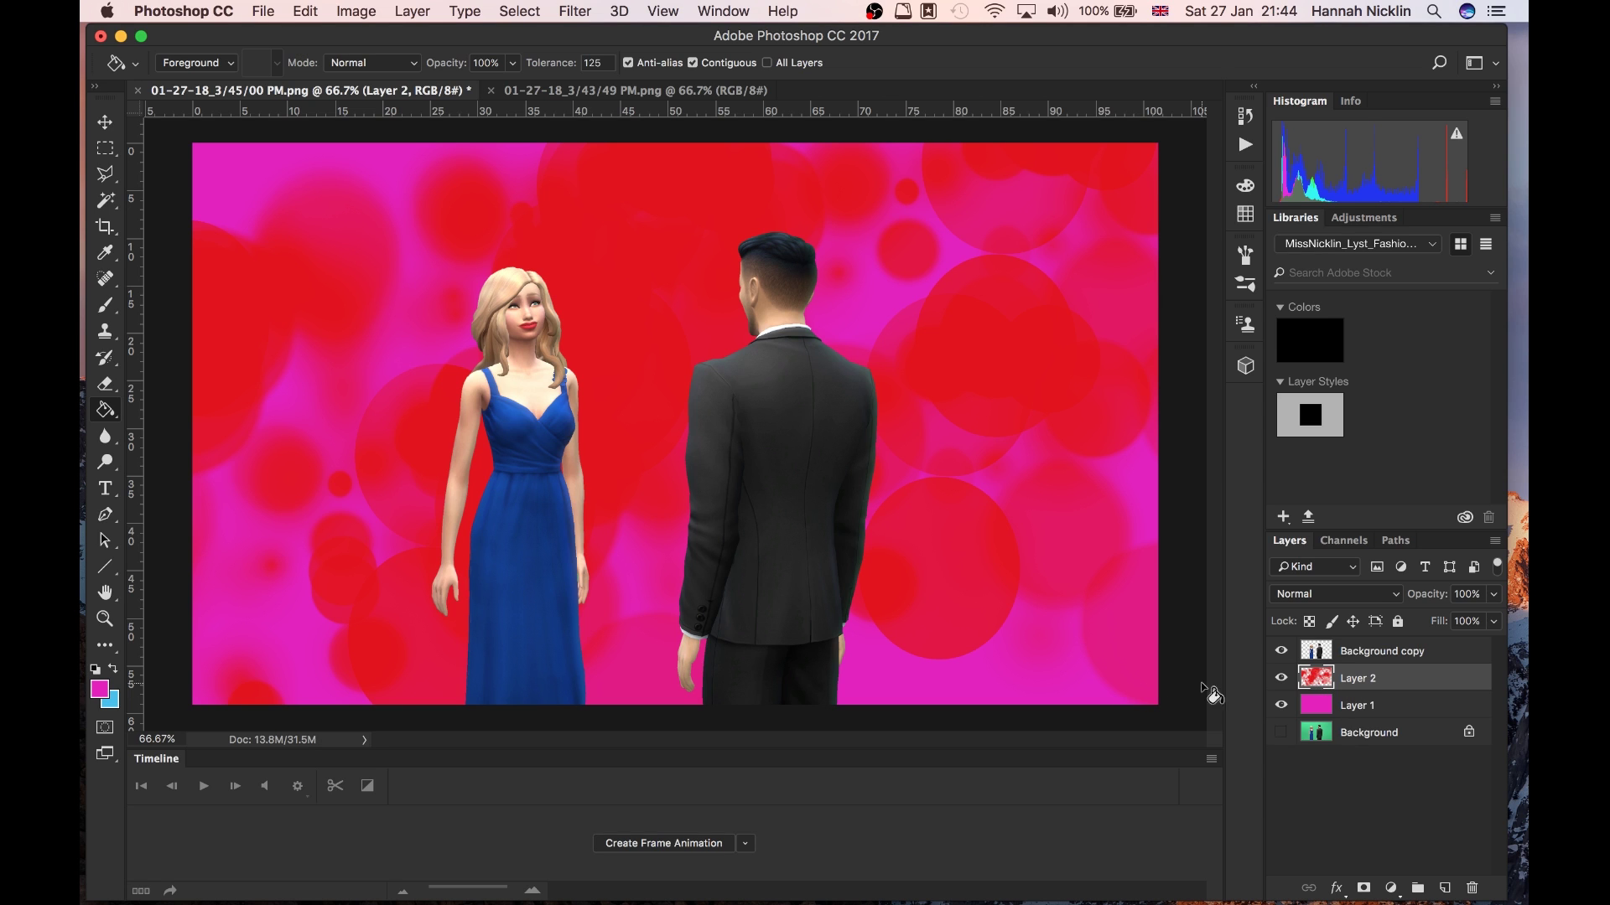
Step: Activate the Rectangular Marquee tool and rename the Background copy layer to Sims
left_click(106, 150)
left_click(107, 152)
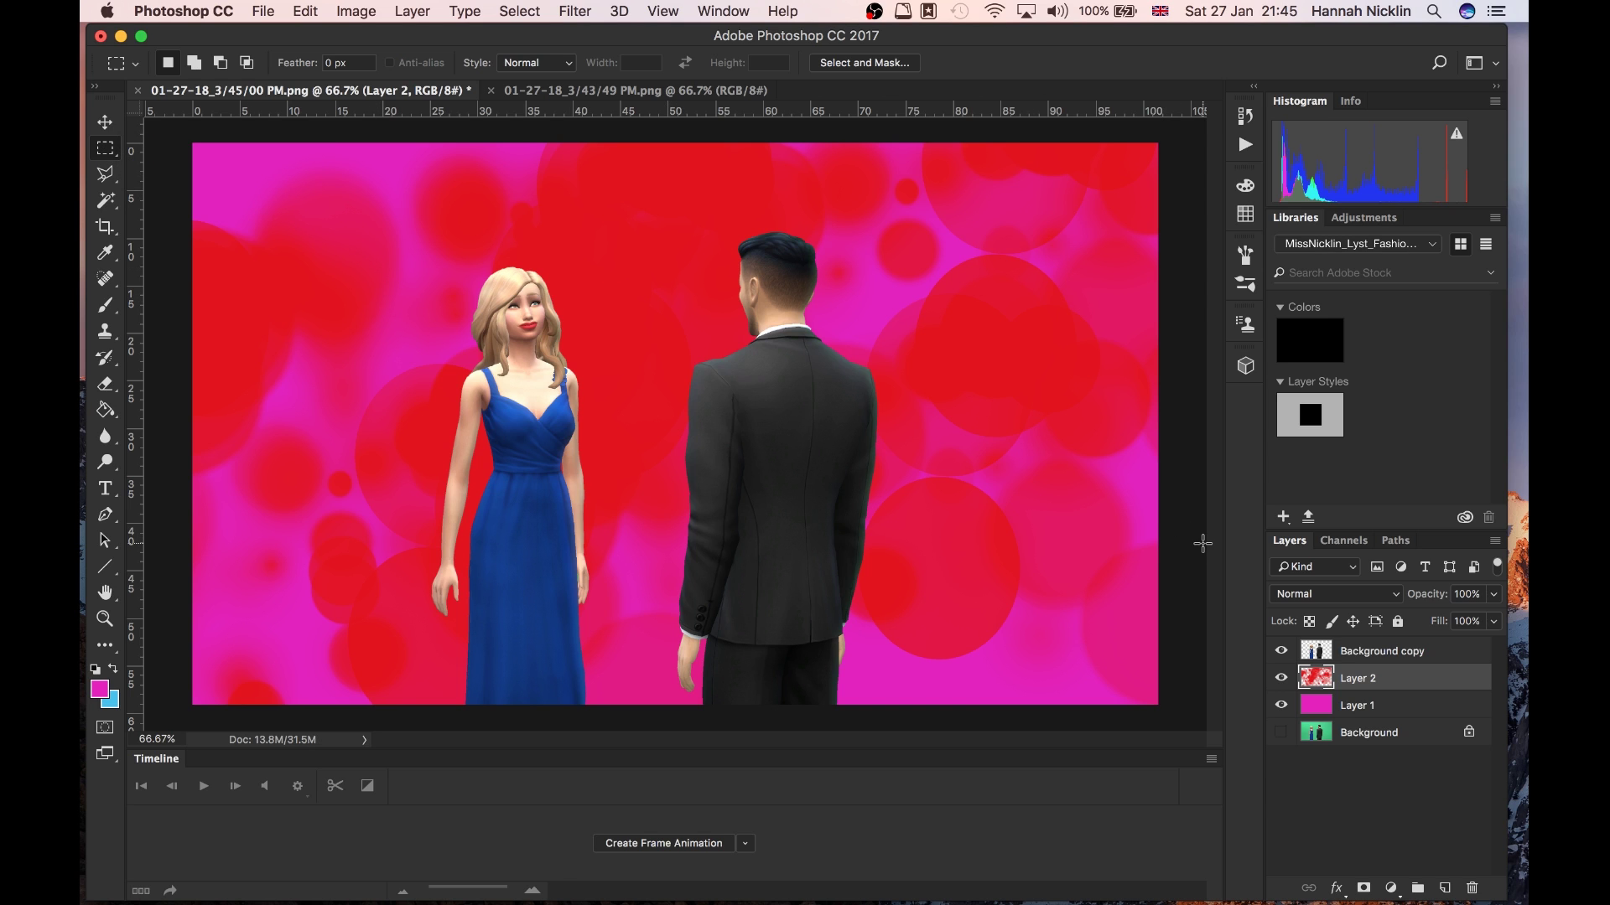
left_click(1375, 653)
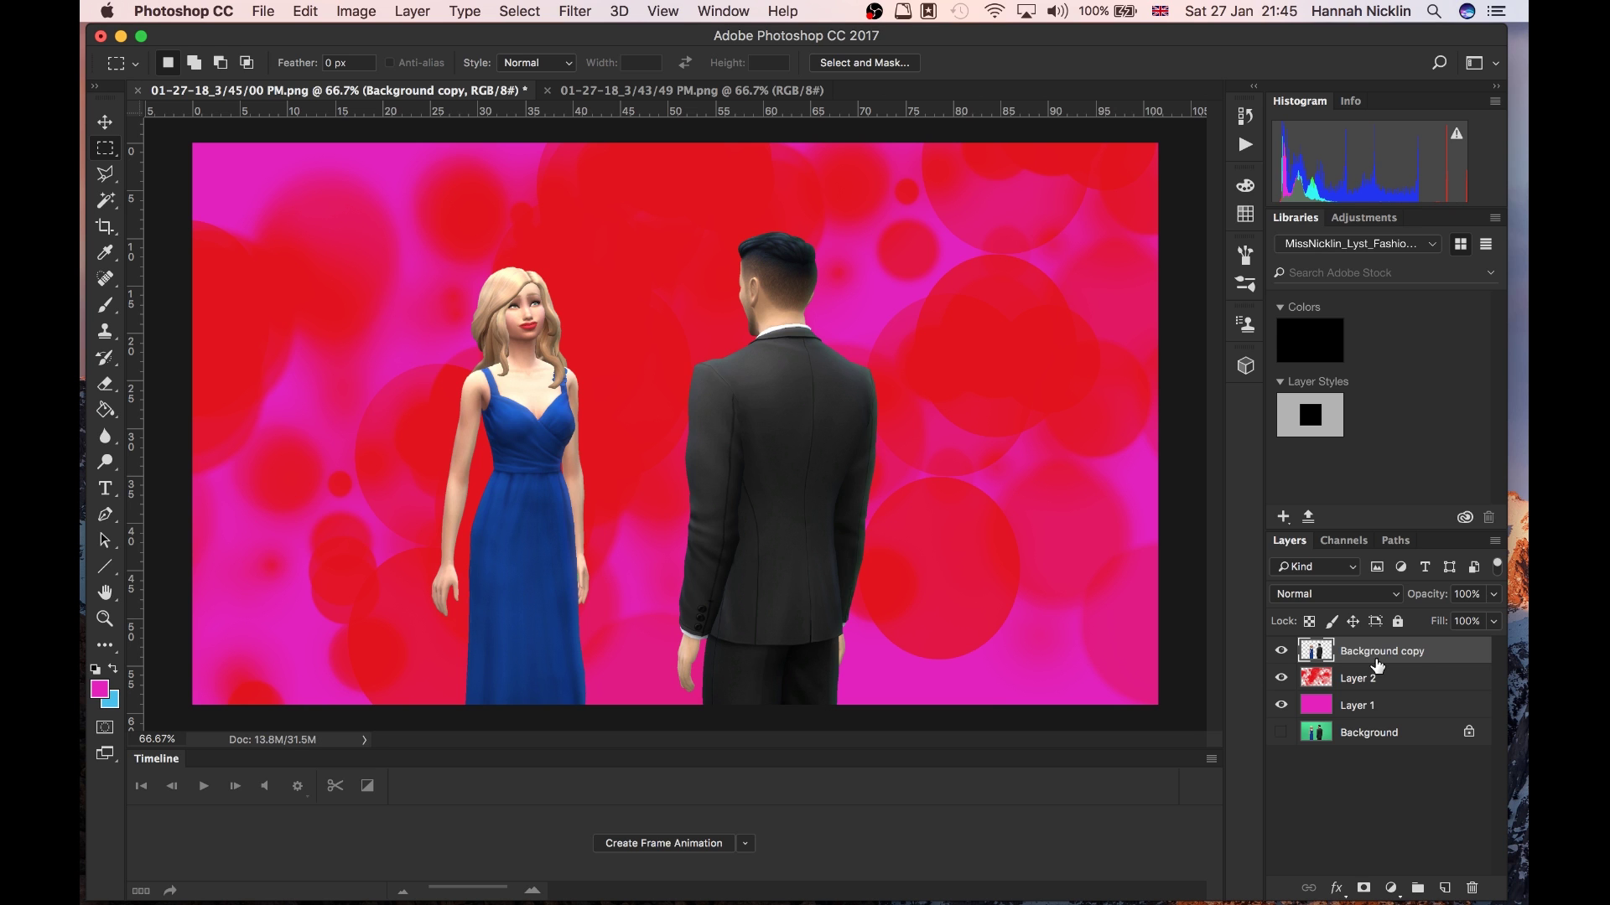
right_click(1386, 654)
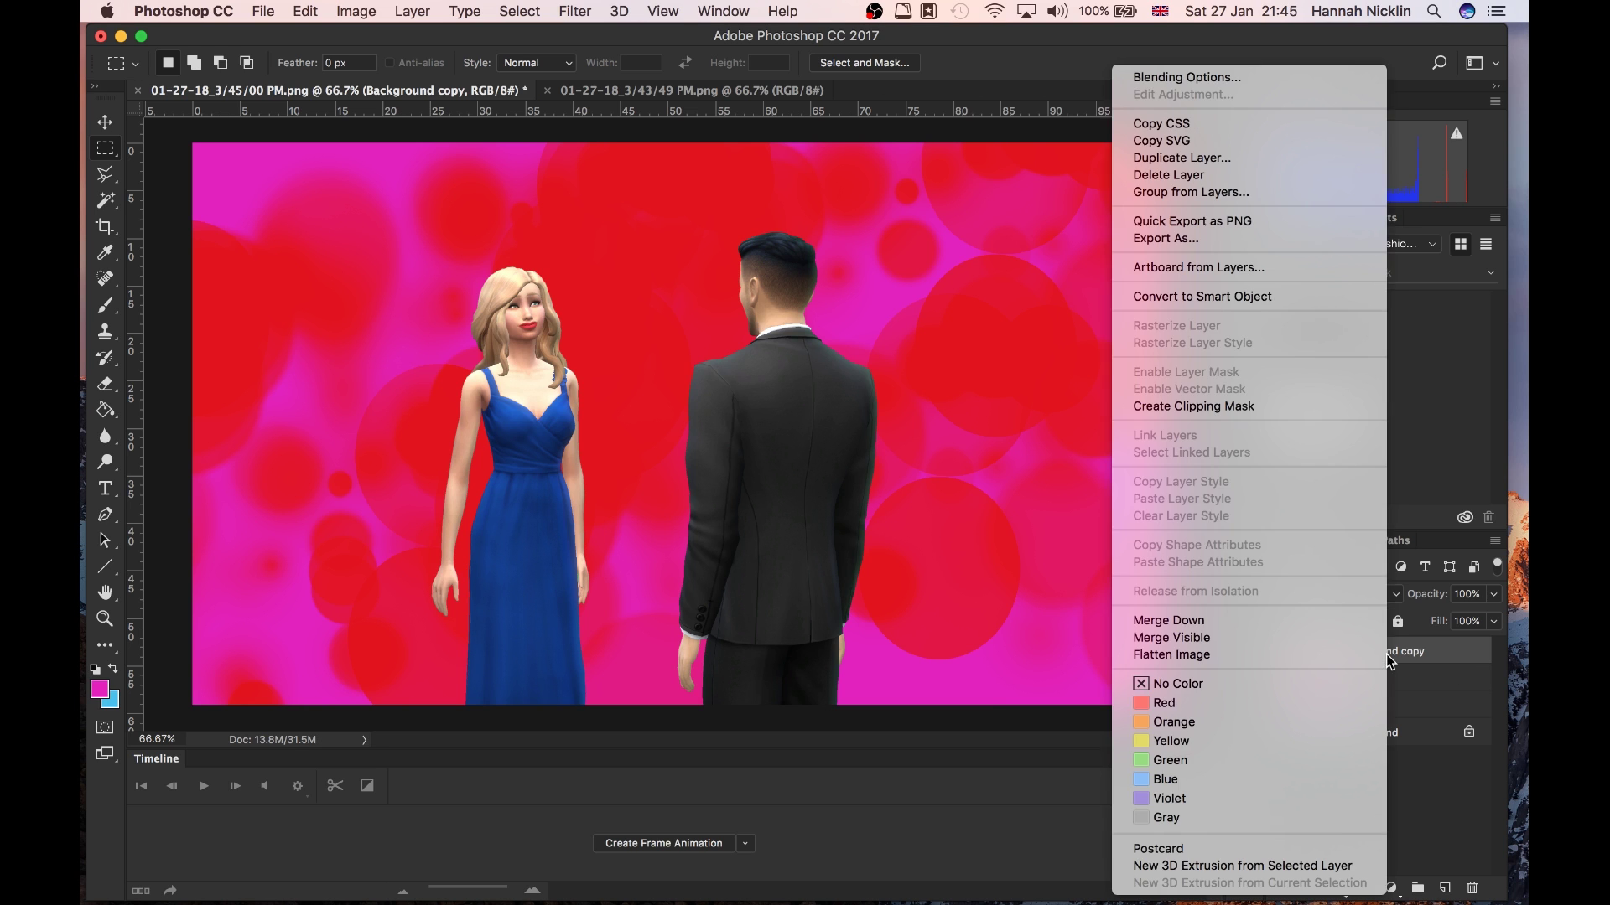
key("Escape")
double_click(1385, 653)
type("Sims")
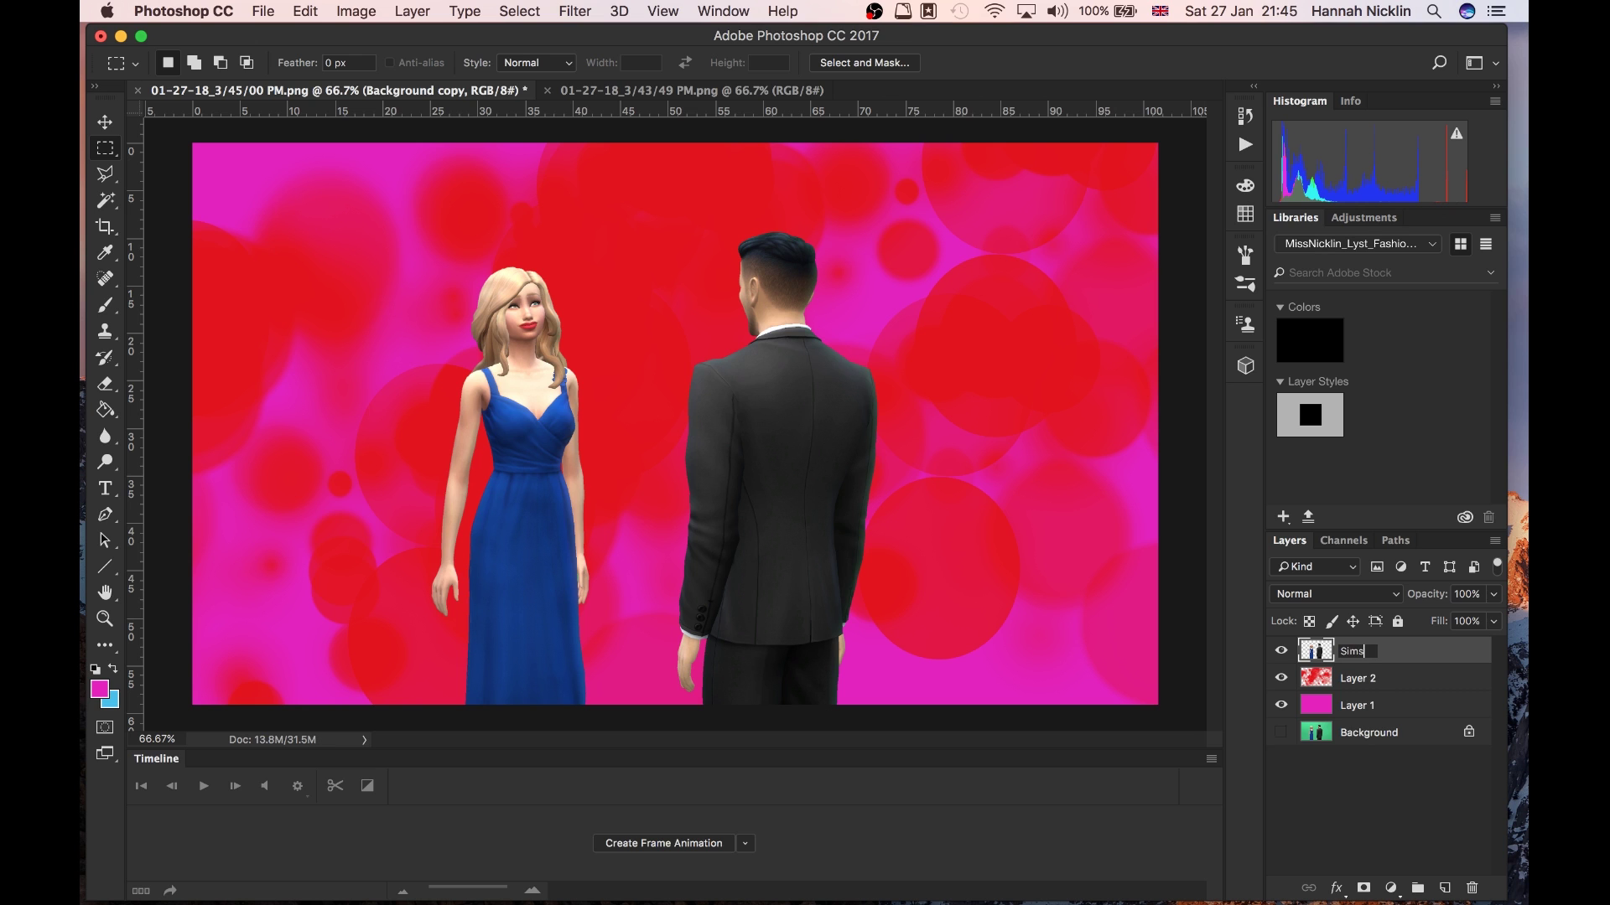
key("Return")
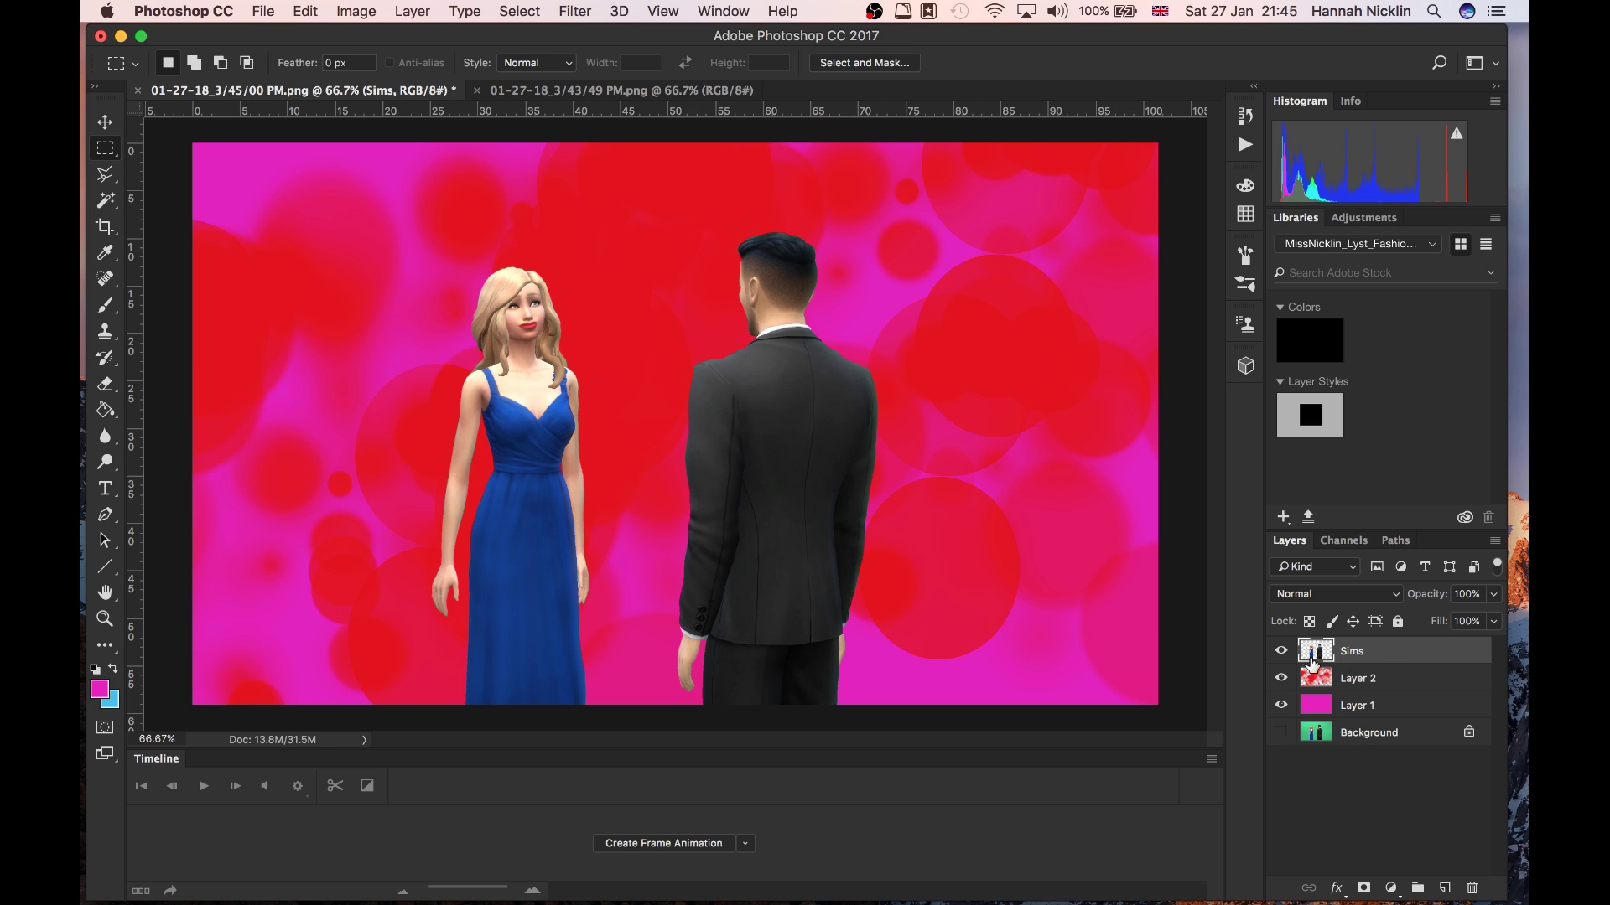
Step: Select the woman in the blue dress with a rectangular marquee and move her to her own layer with Layer Via Cut
left_click_drag(397, 210, 627, 730)
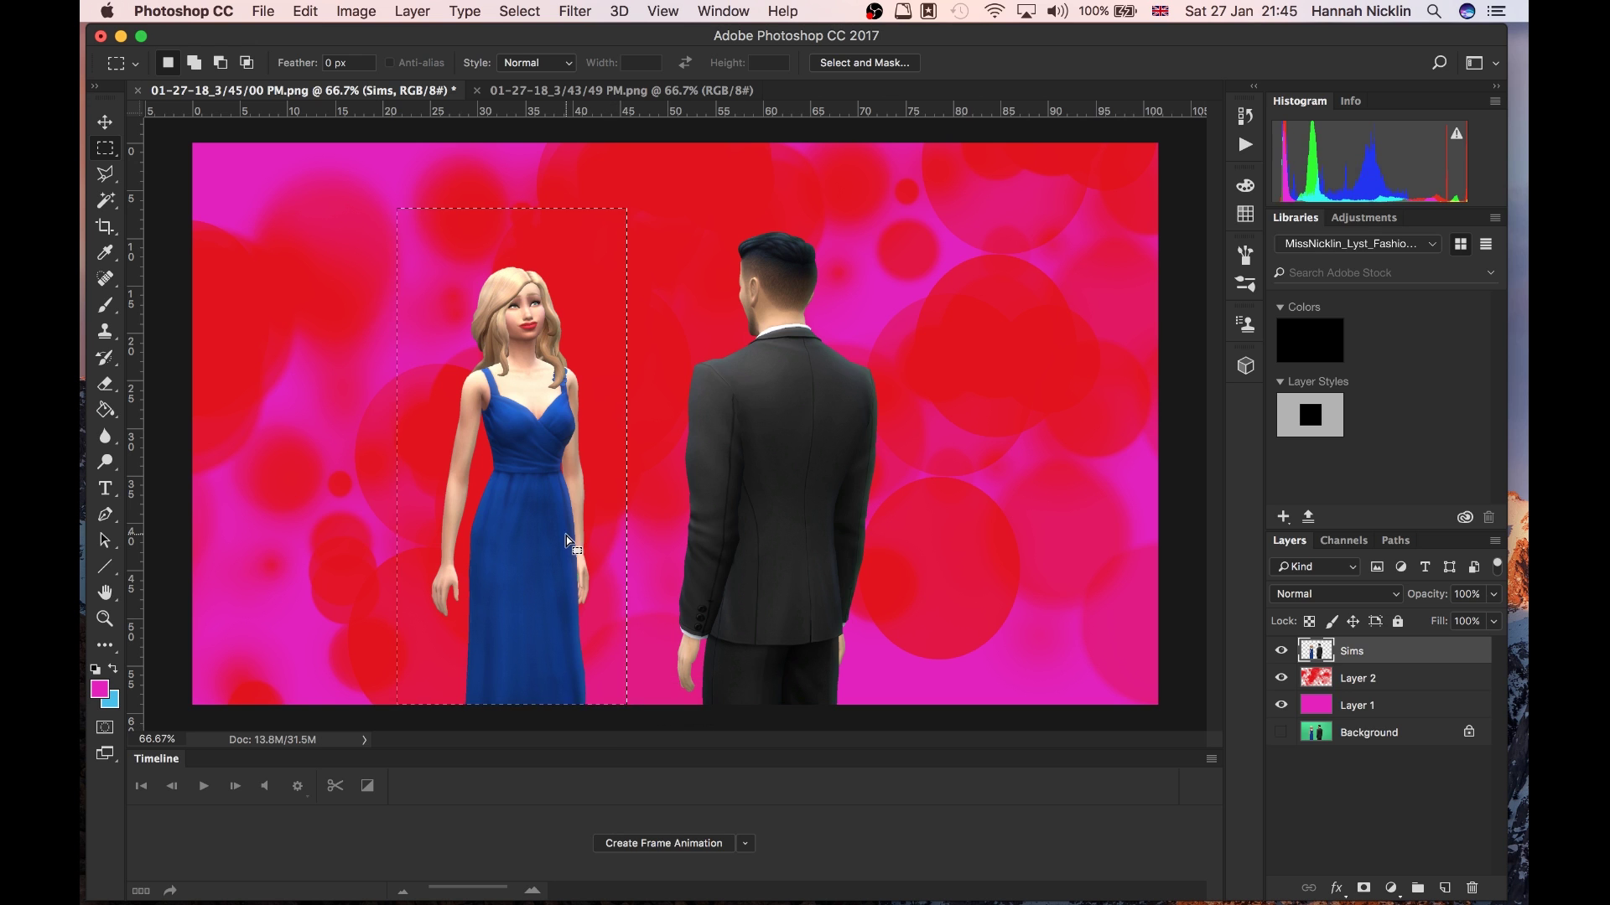
left_click(105, 152)
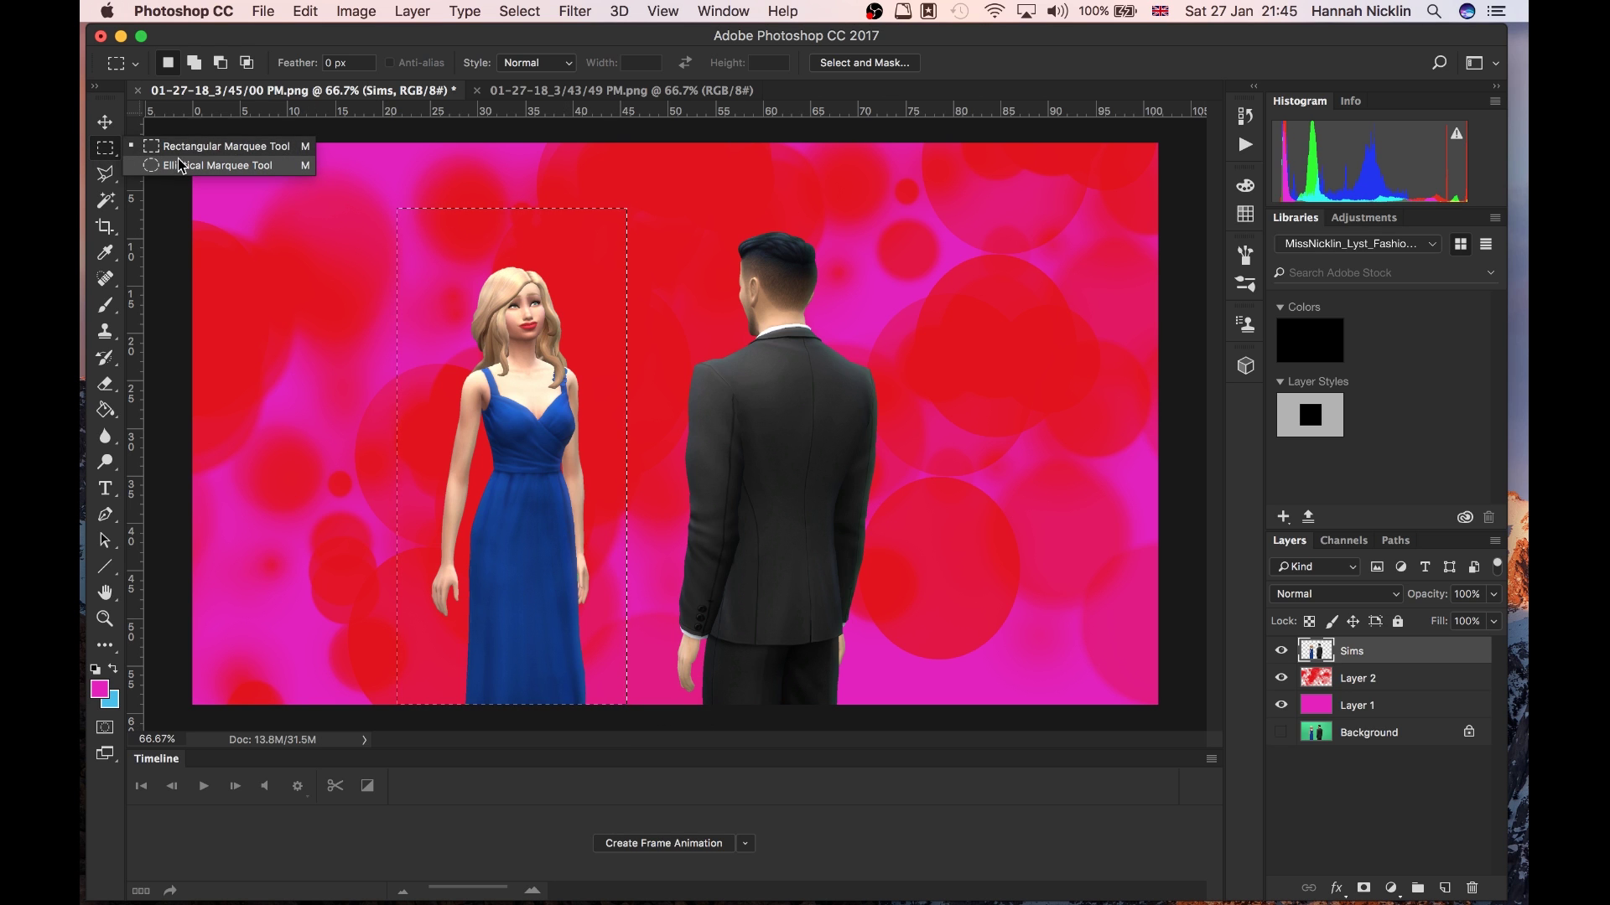
left_click(214, 146)
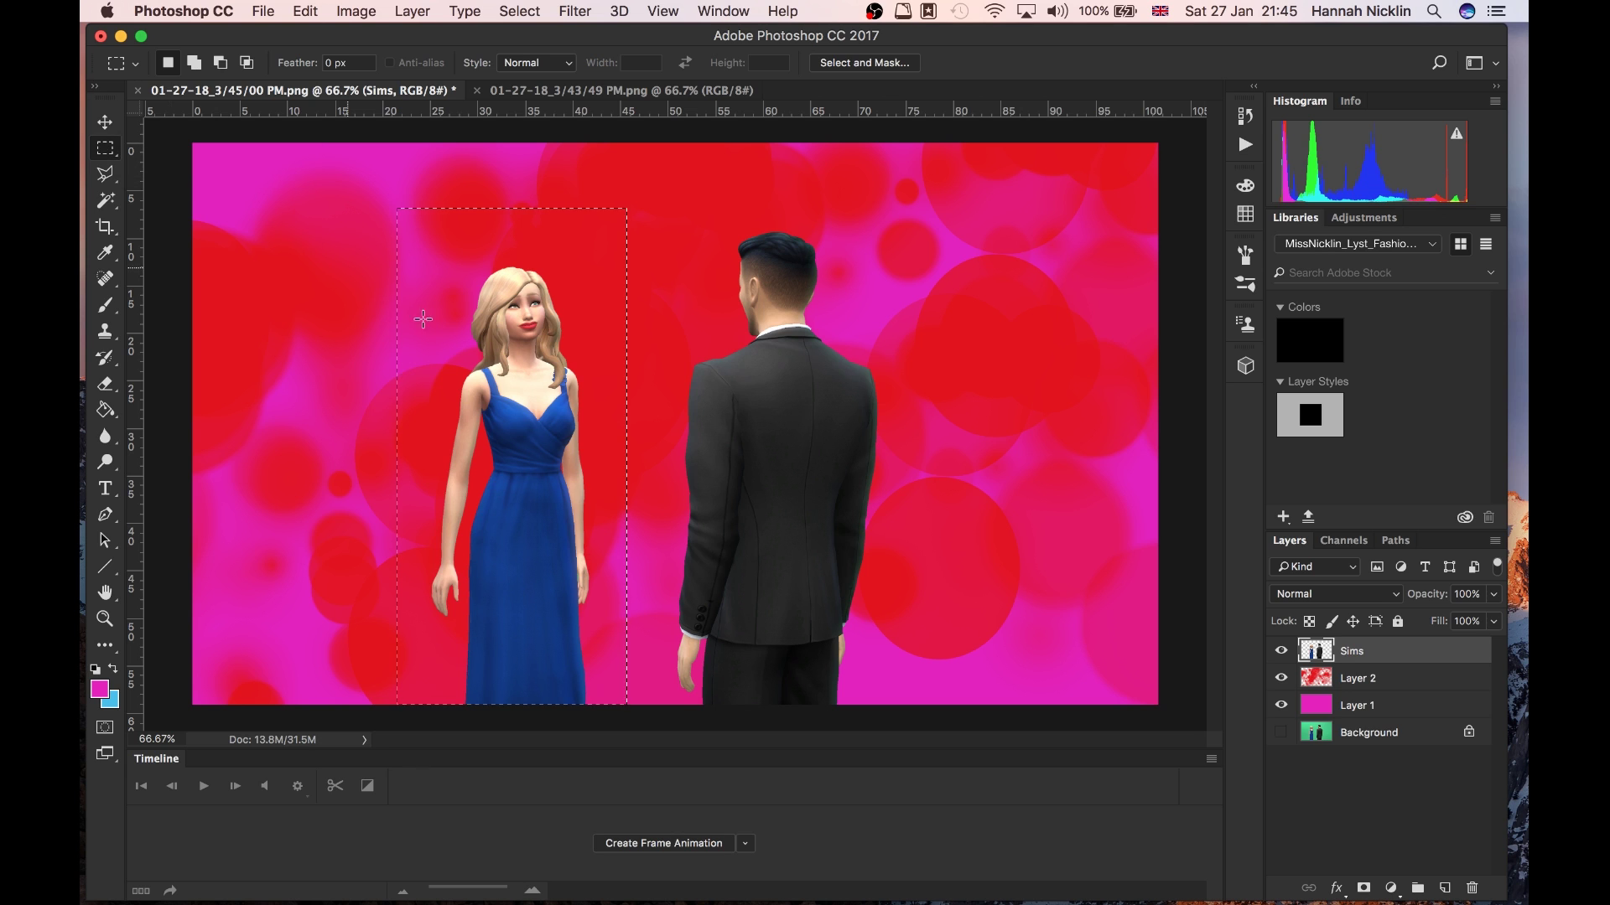
right_click(544, 429)
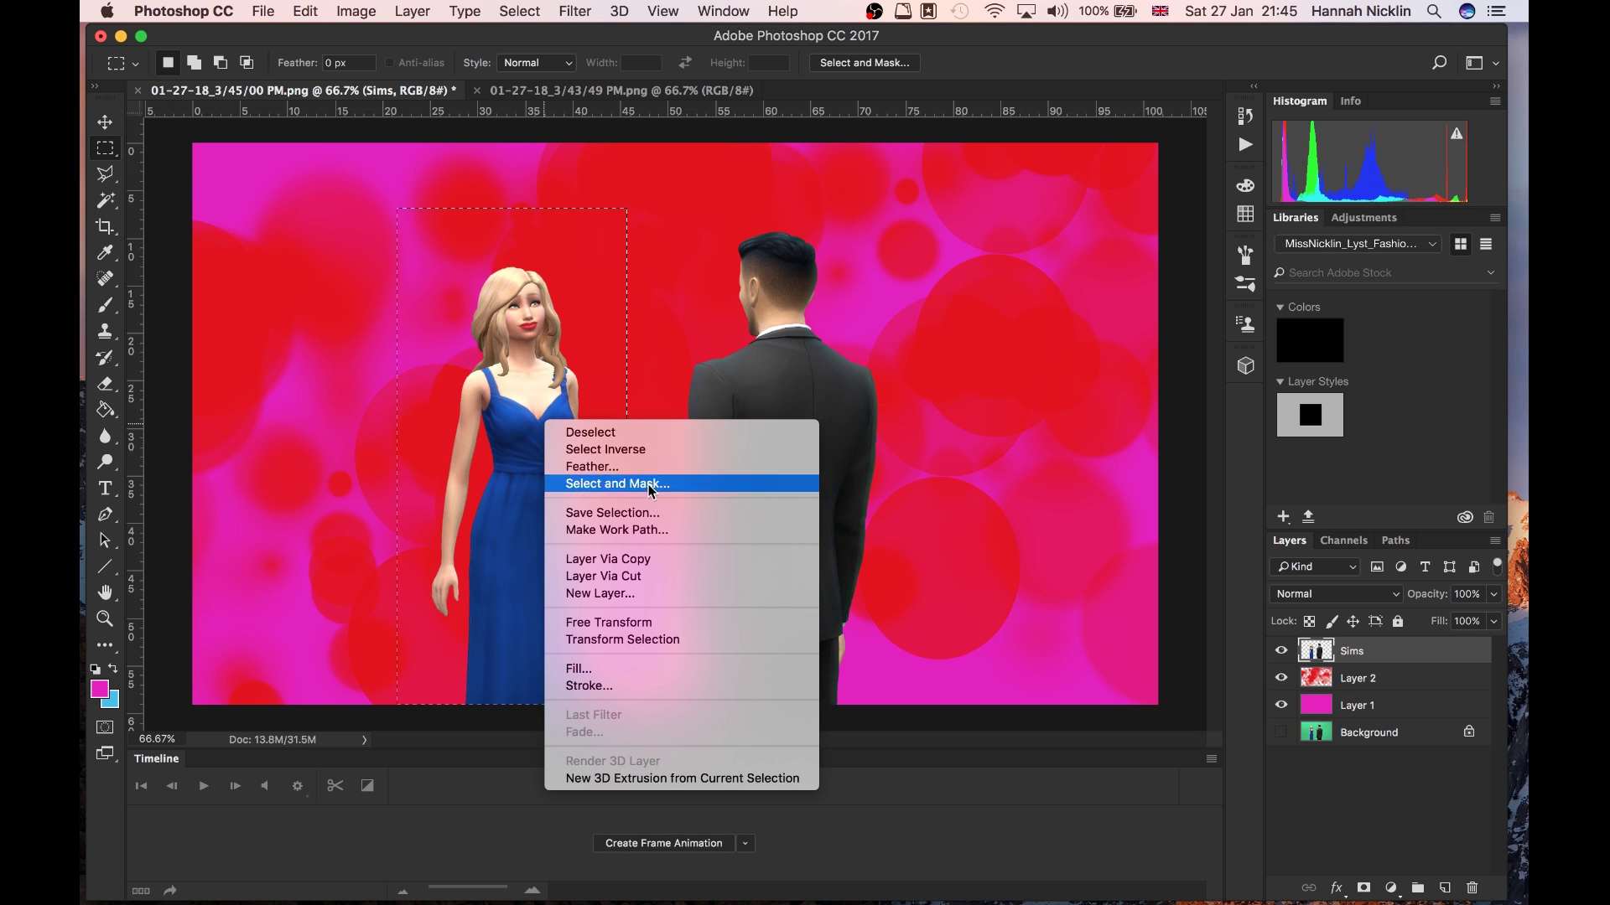
left_click(661, 576)
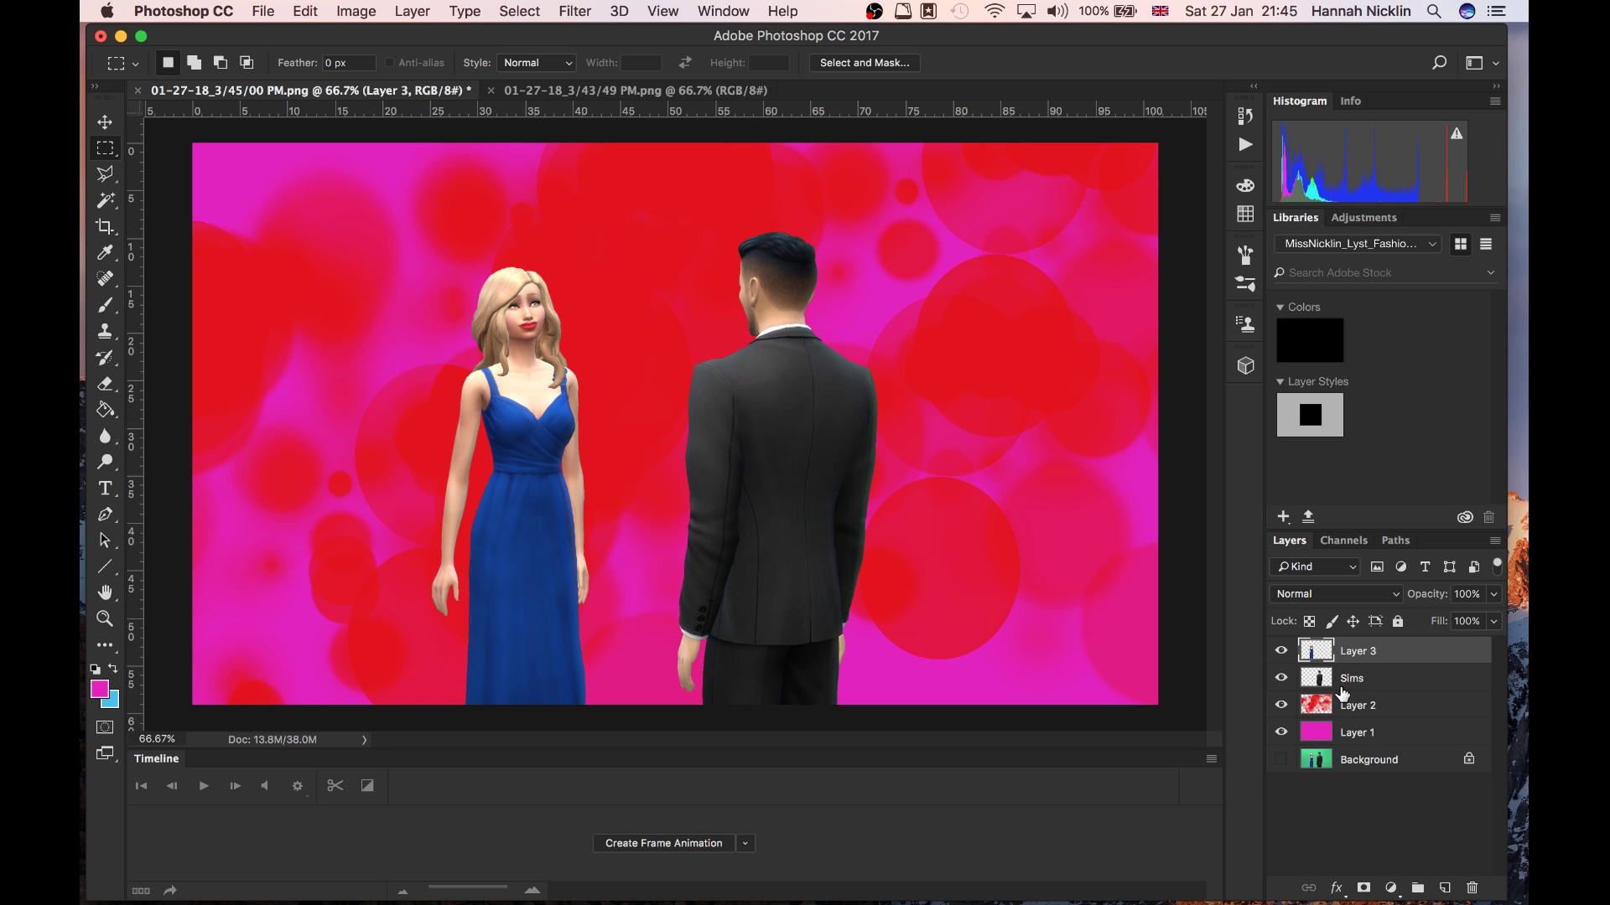
Step: Toggle the visibility of the Sims layer and Layer 3 to check that the man and woman are separated
left_click(1281, 679)
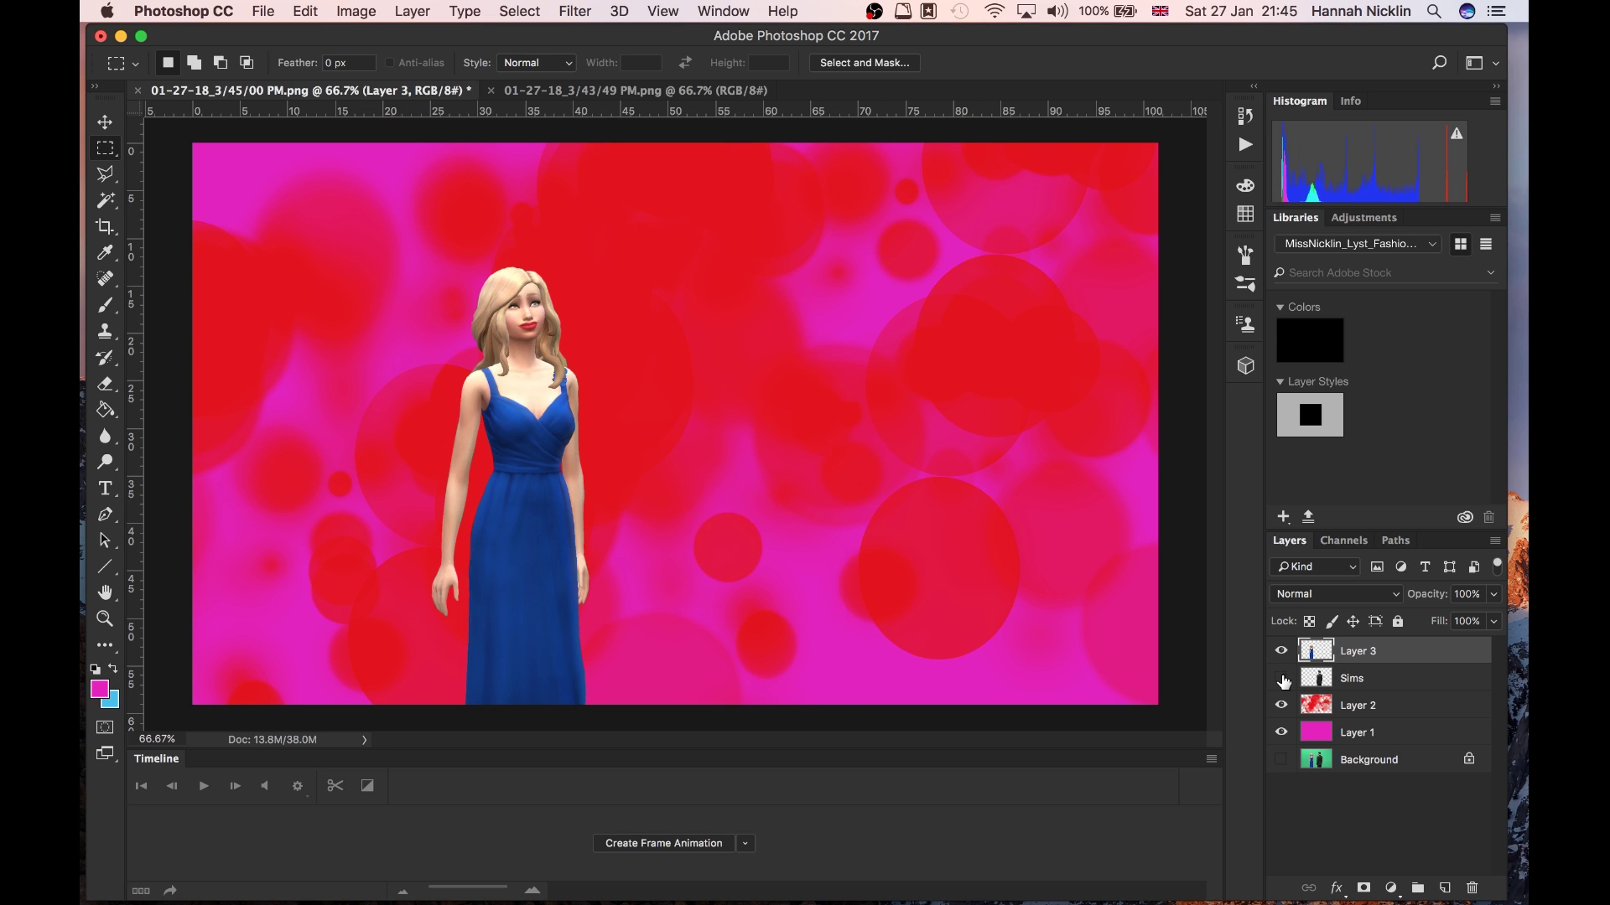
left_click(1281, 678)
left_click(1281, 651)
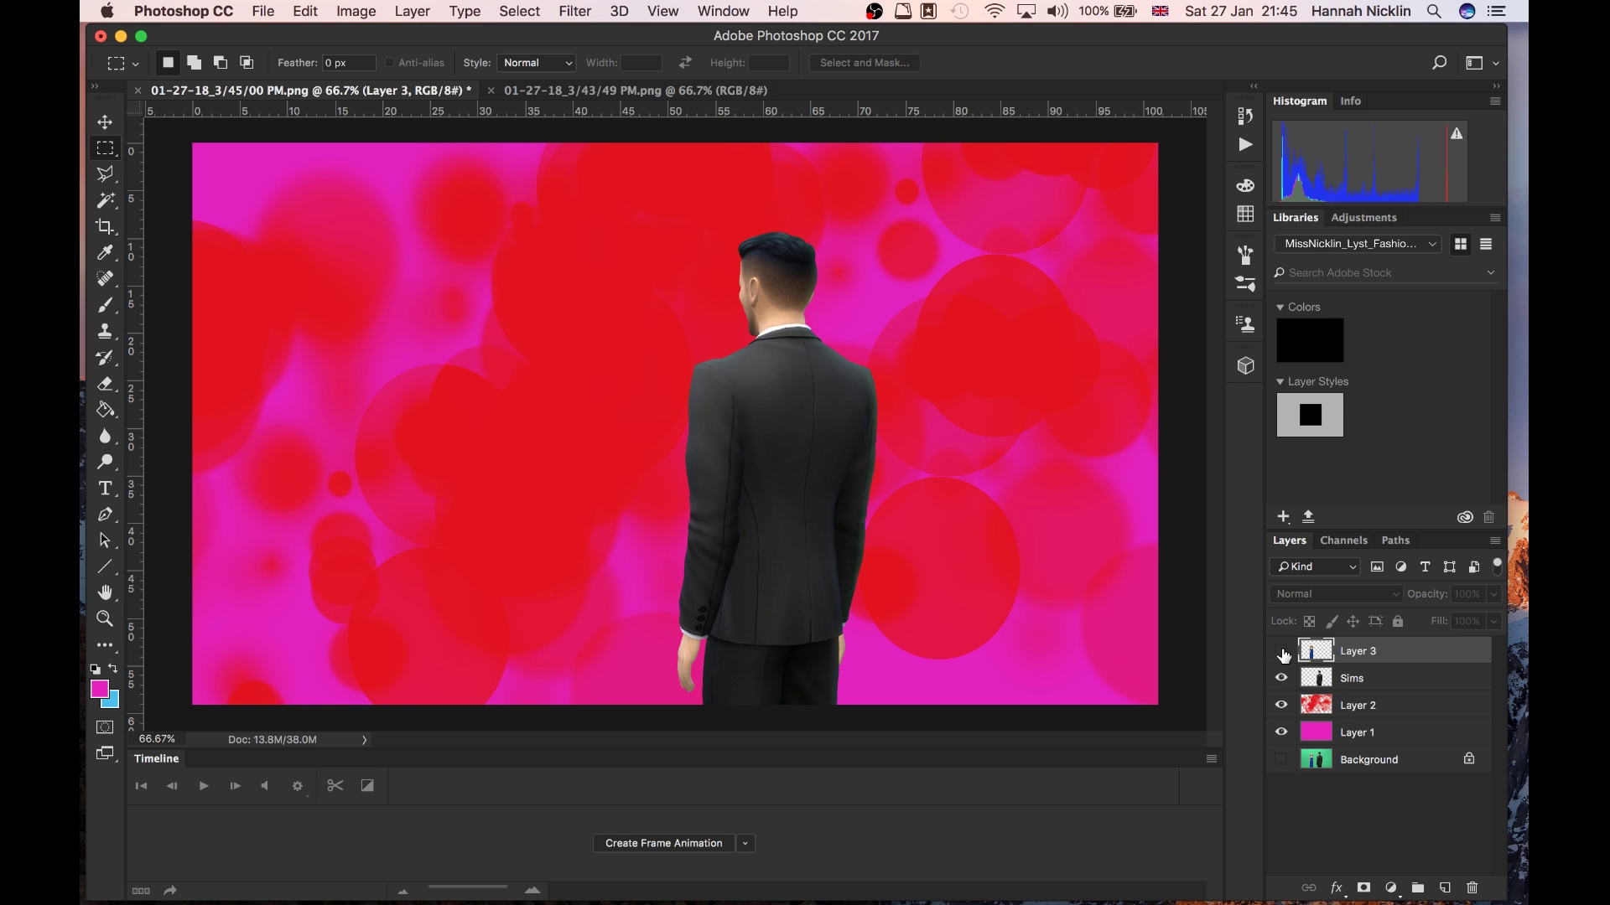
left_click(1281, 651)
Step: Move the woman on Layer 3 rightwards to stand beside the man, hiding the Sims layer for the first move and showing it again
left_click(1281, 678)
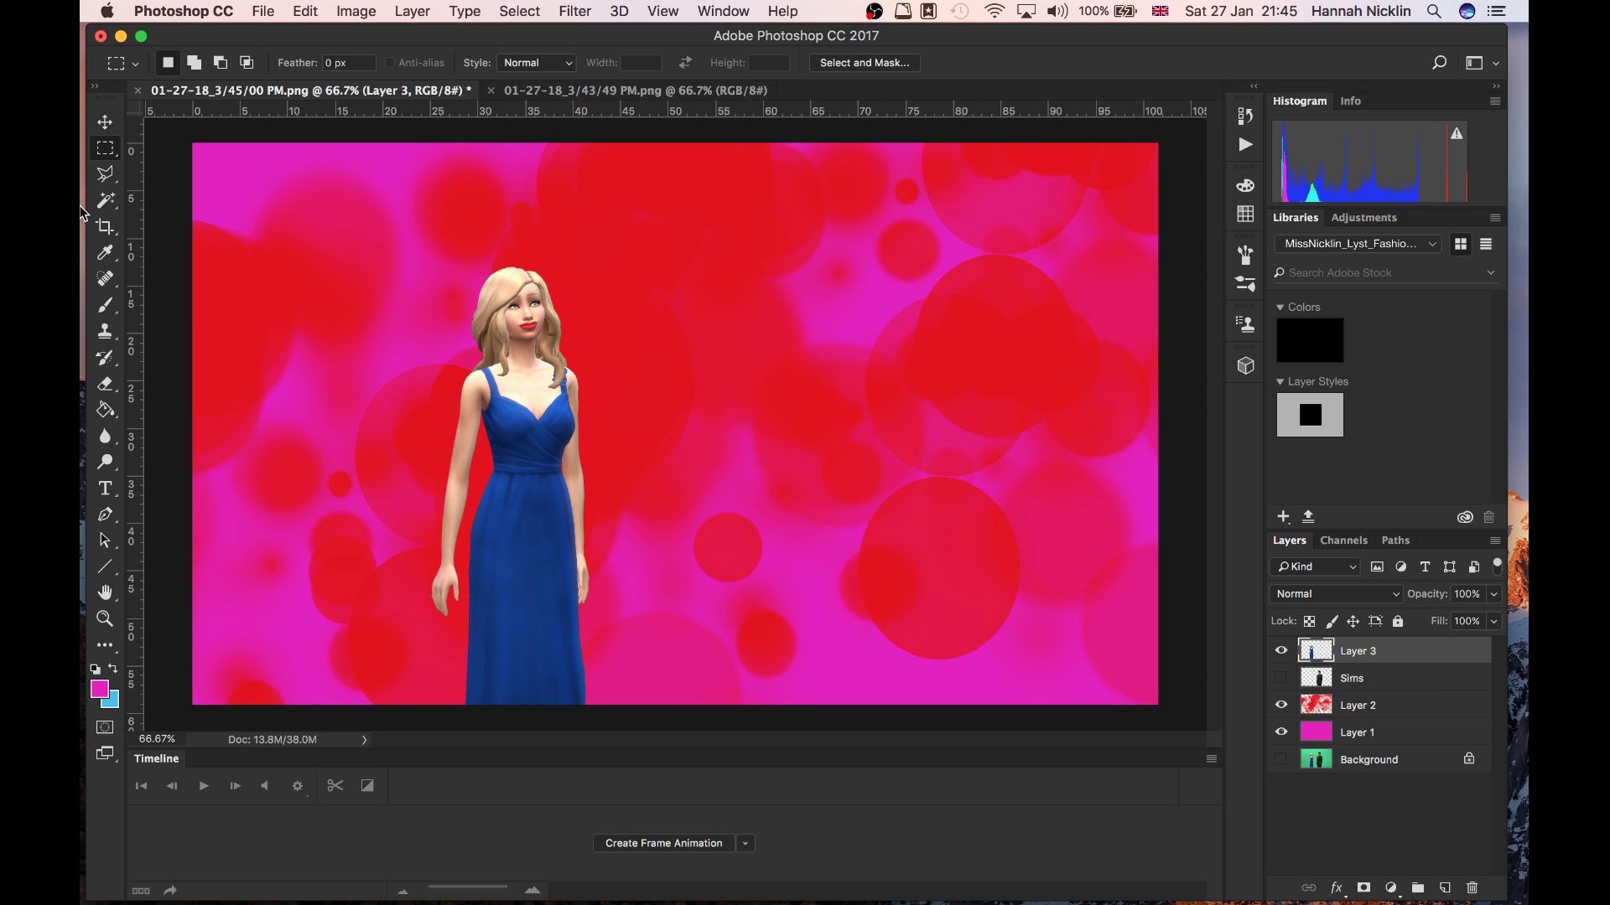
left_click(104, 122)
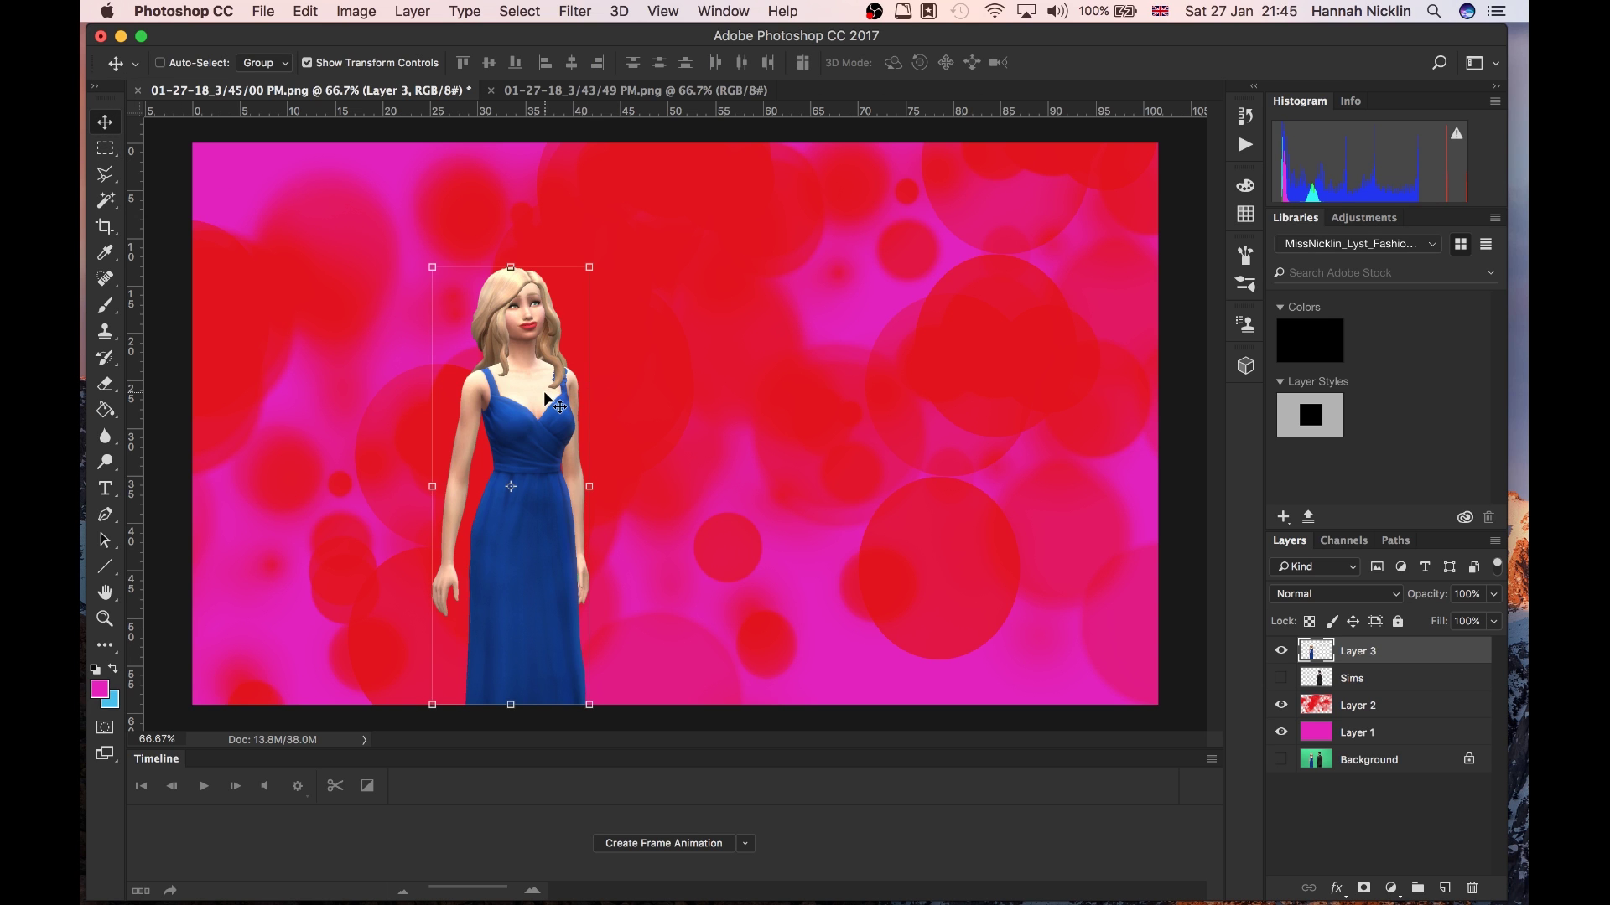
left_click_drag(542, 401, 693, 395)
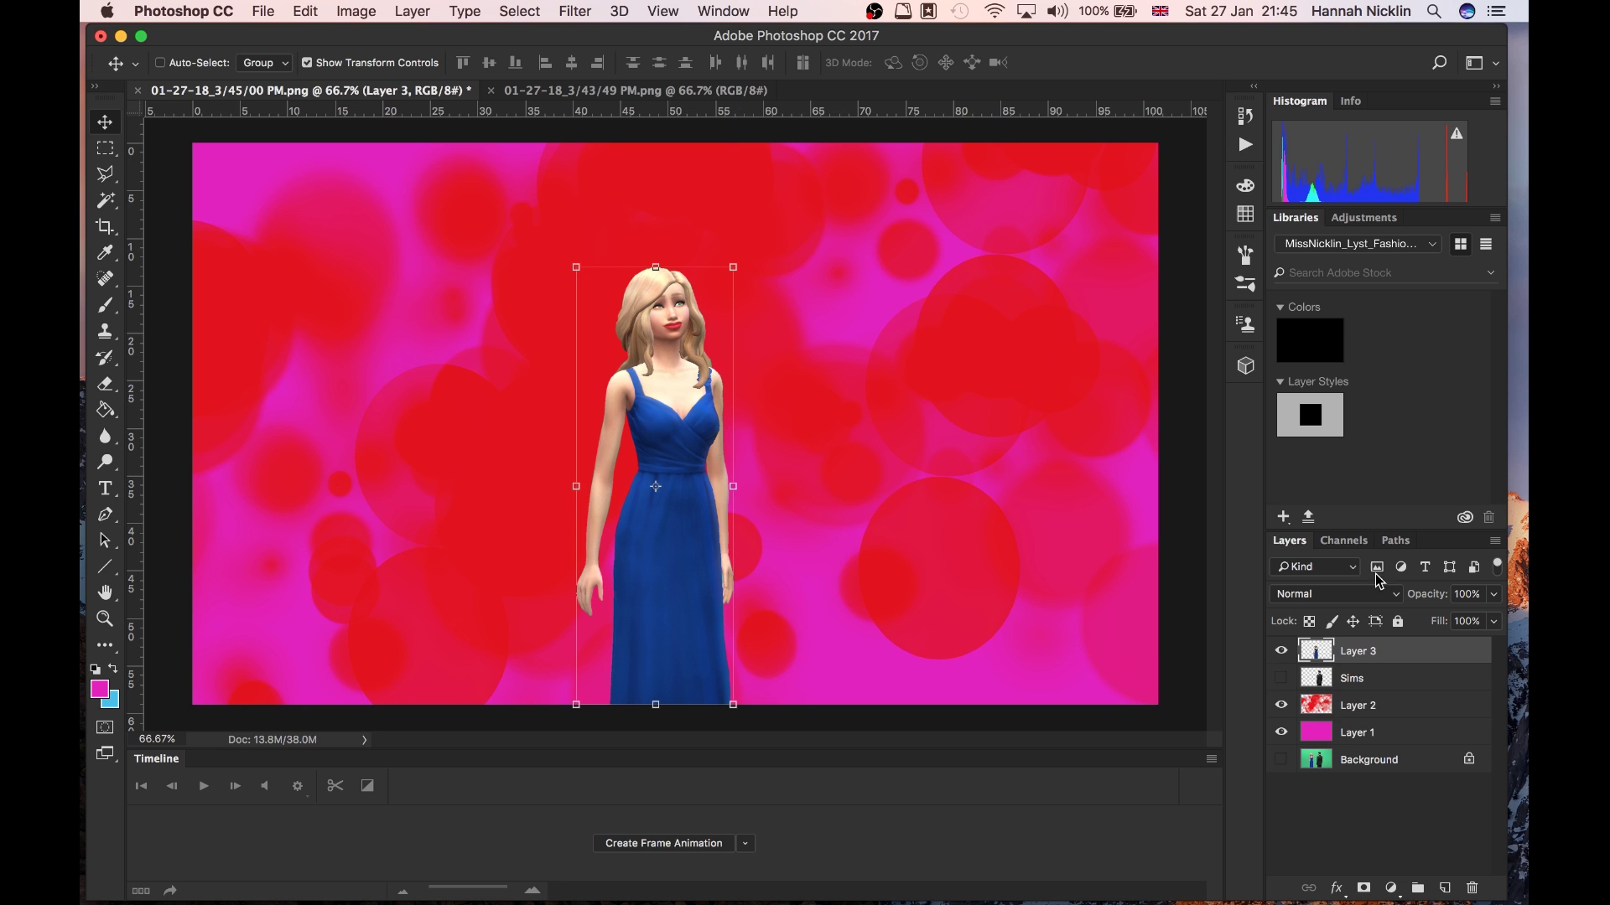
left_click(1281, 678)
left_click_drag(817, 423, 784, 423)
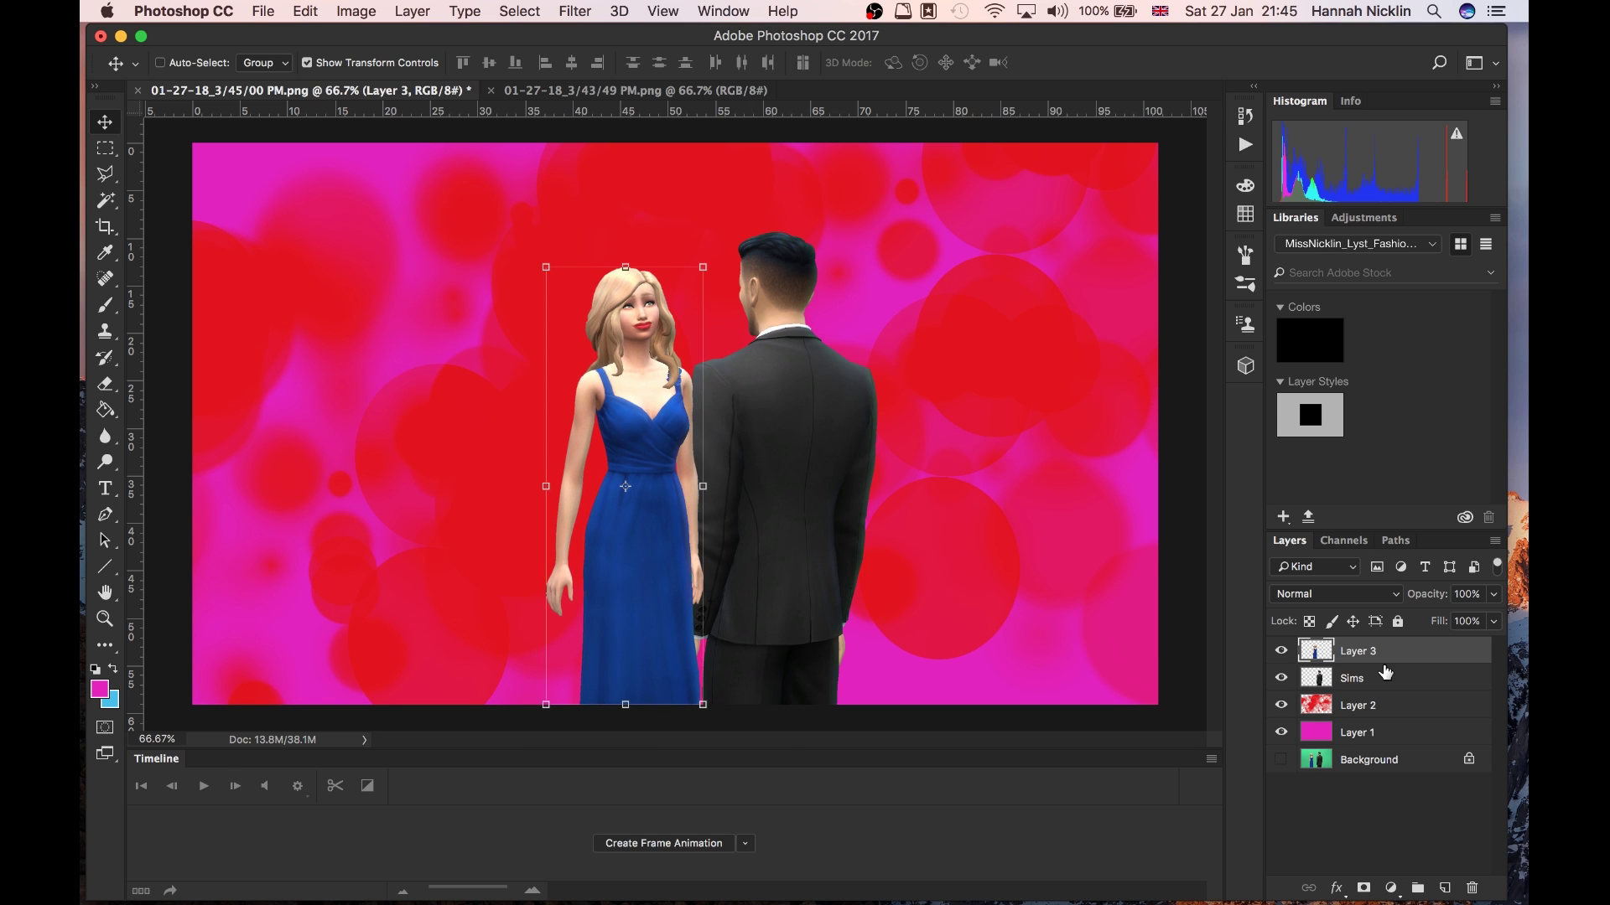
Step: Reorder the Sims layer above Layer 3 and move the man leftwards so he partly overlaps the woman
left_click(1370, 681)
mouse_move(847, 538)
left_mouse_down()
mouse_move(838, 520)
mouse_move(868, 524)
mouse_move(865, 555)
mouse_move(826, 539)
left_mouse_up()
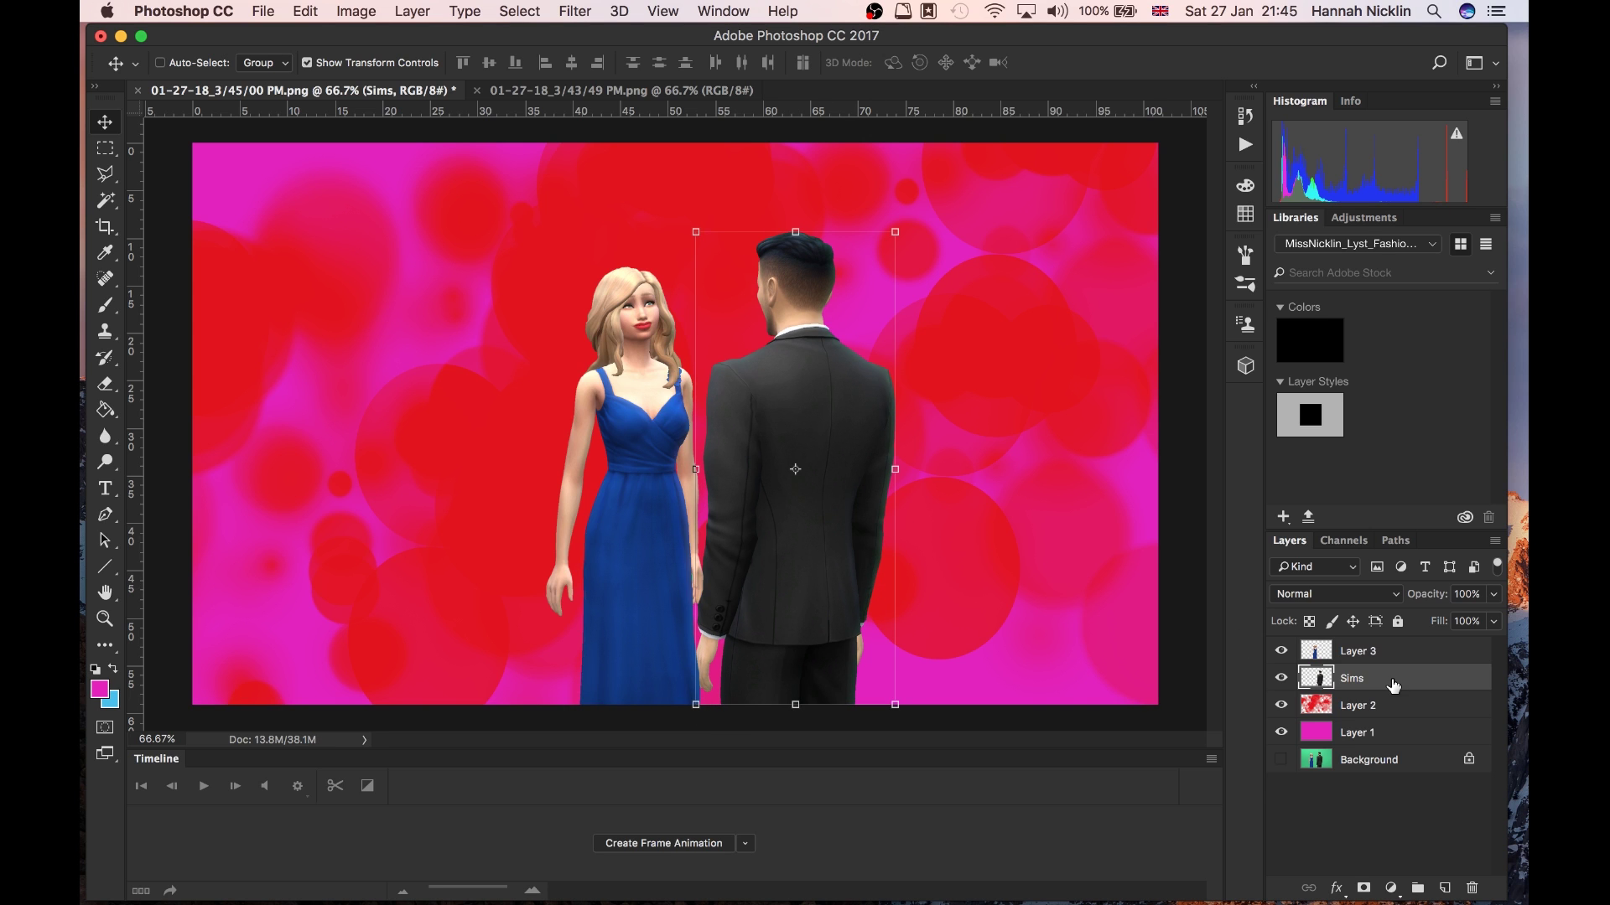
left_click_drag(1391, 650, 1391, 644)
left_click_drag(819, 582, 759, 580)
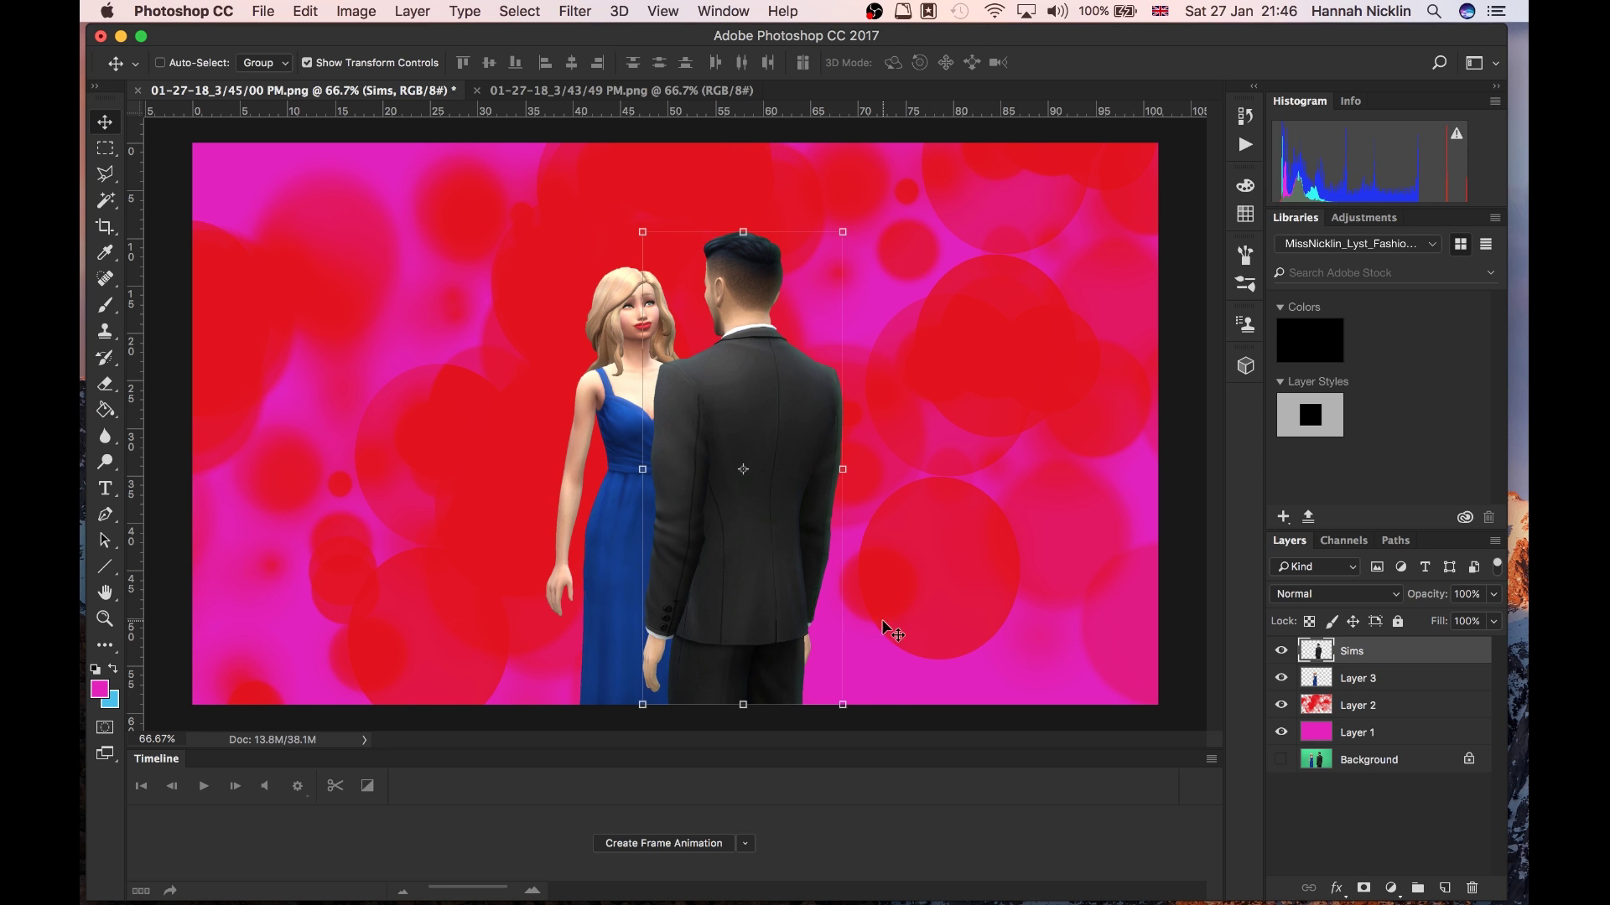
Step: Move the man on the Sims layer rightwards so he stands beside the woman without covering her
left_click_drag(775, 582, 818, 580)
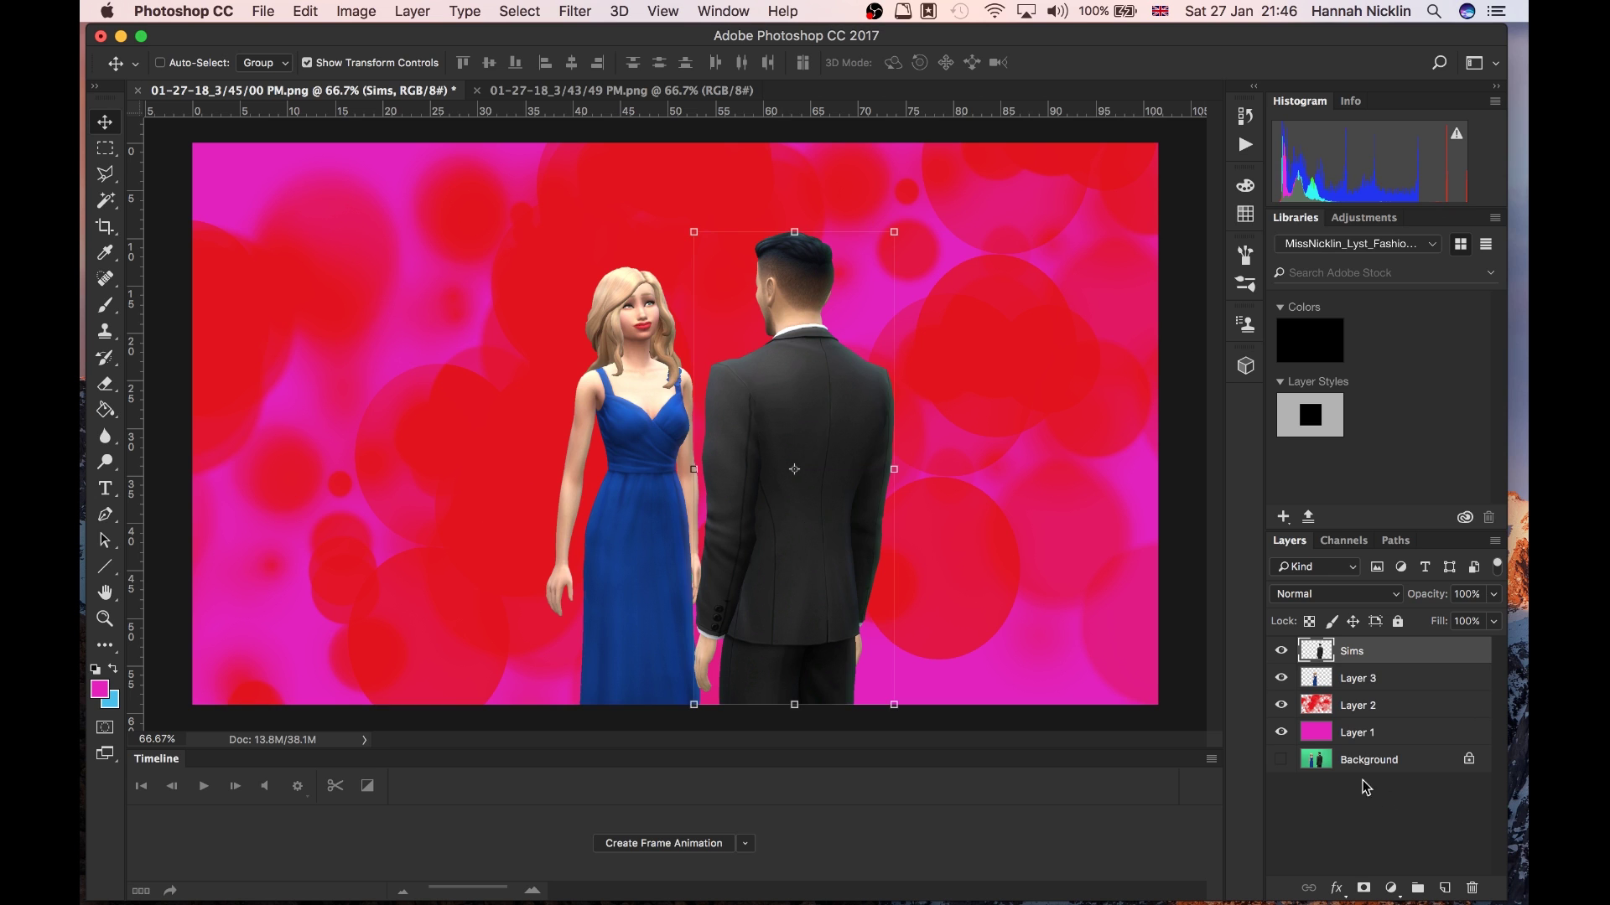
left_click(1379, 734)
left_click(1379, 683)
left_click(1384, 654)
Step: Save the layered document as Test.psd in Photoshop format in the Screenshots folder
left_click(266, 12)
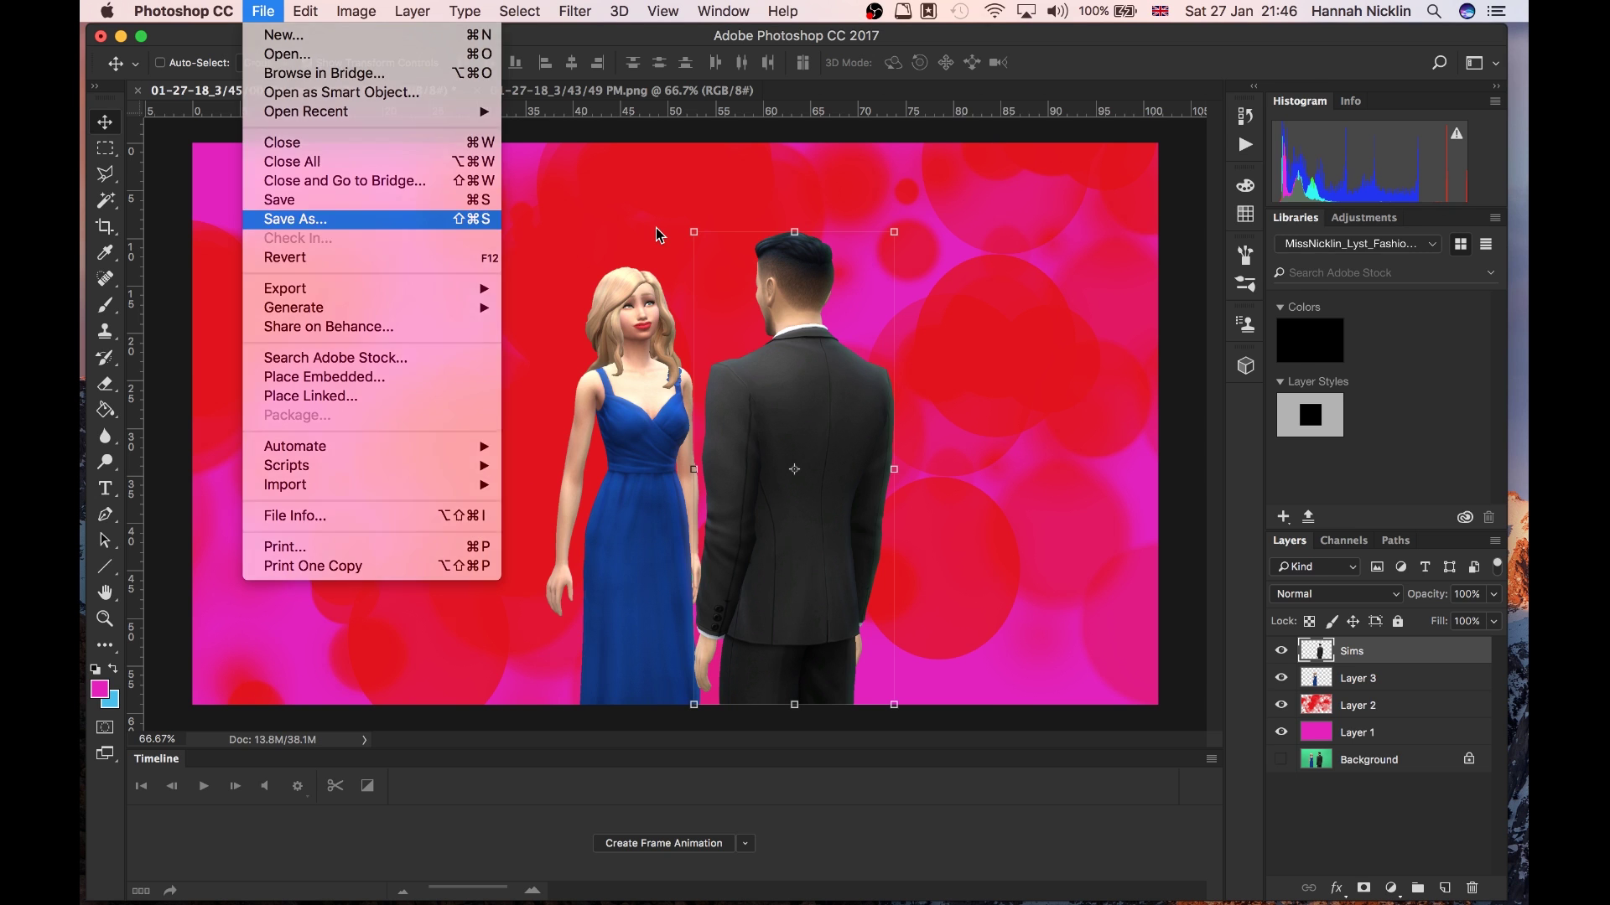
left_click(369, 222)
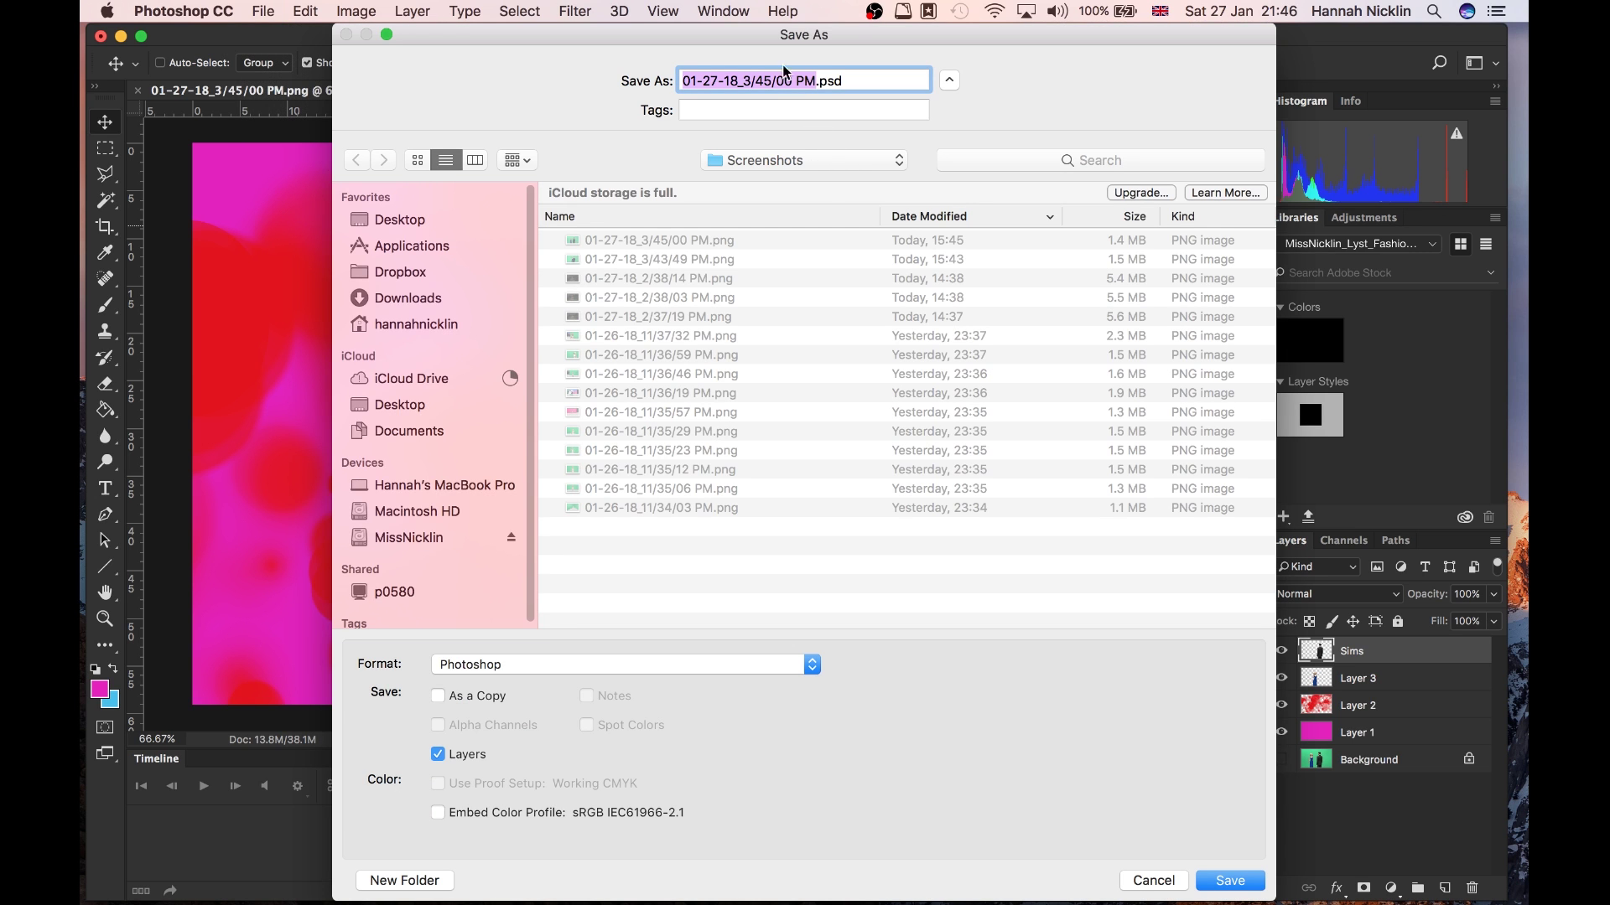
type("Test")
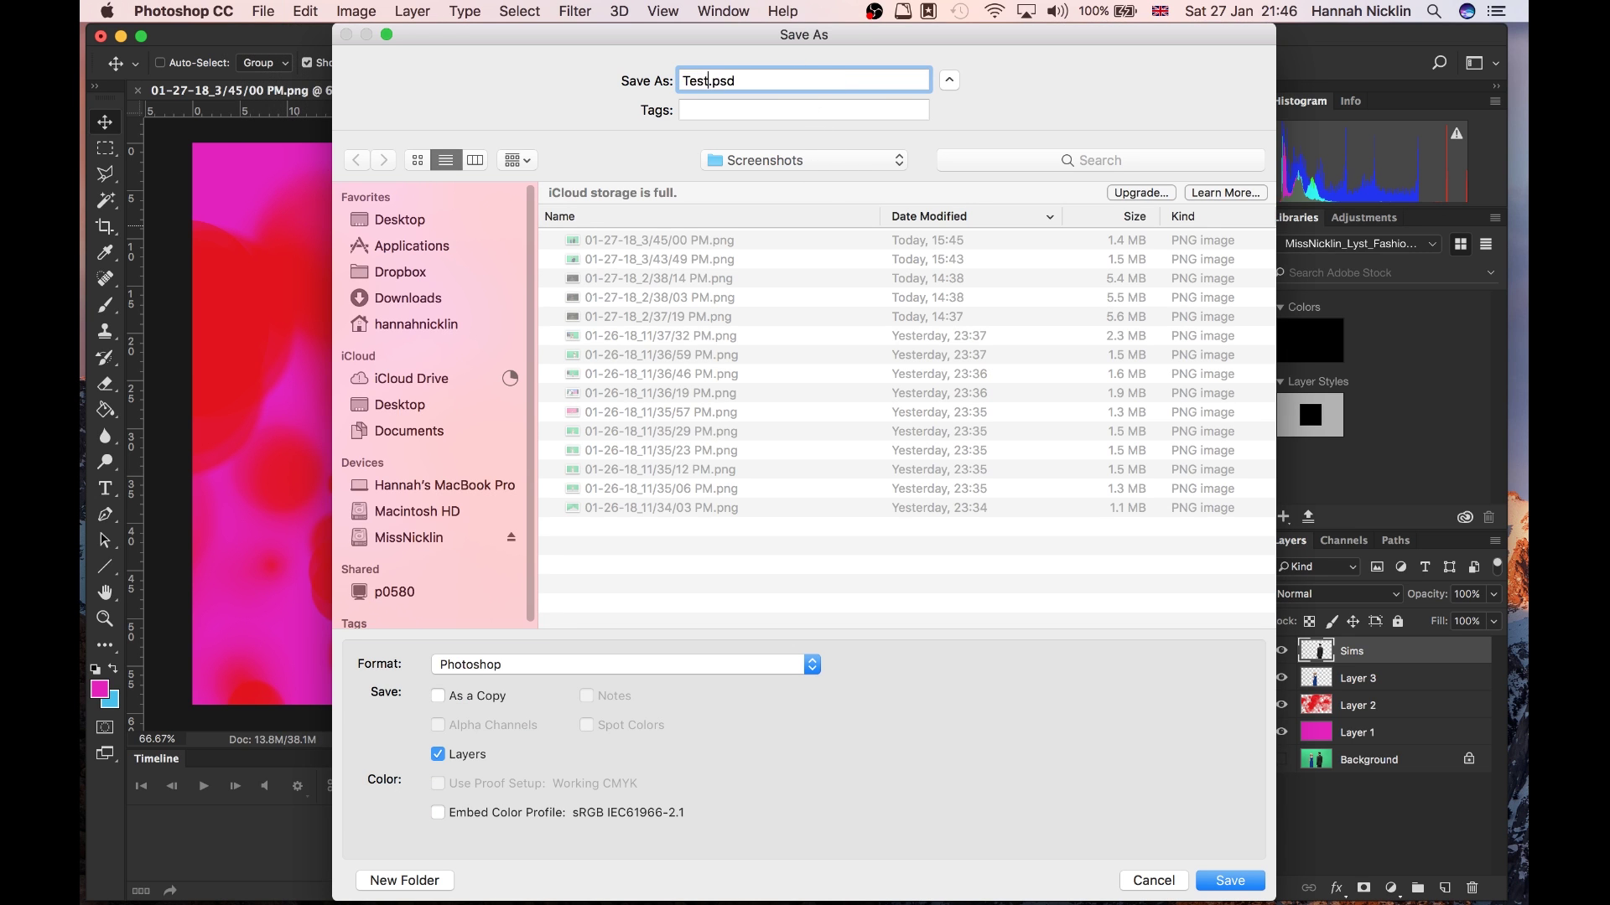
key("Return")
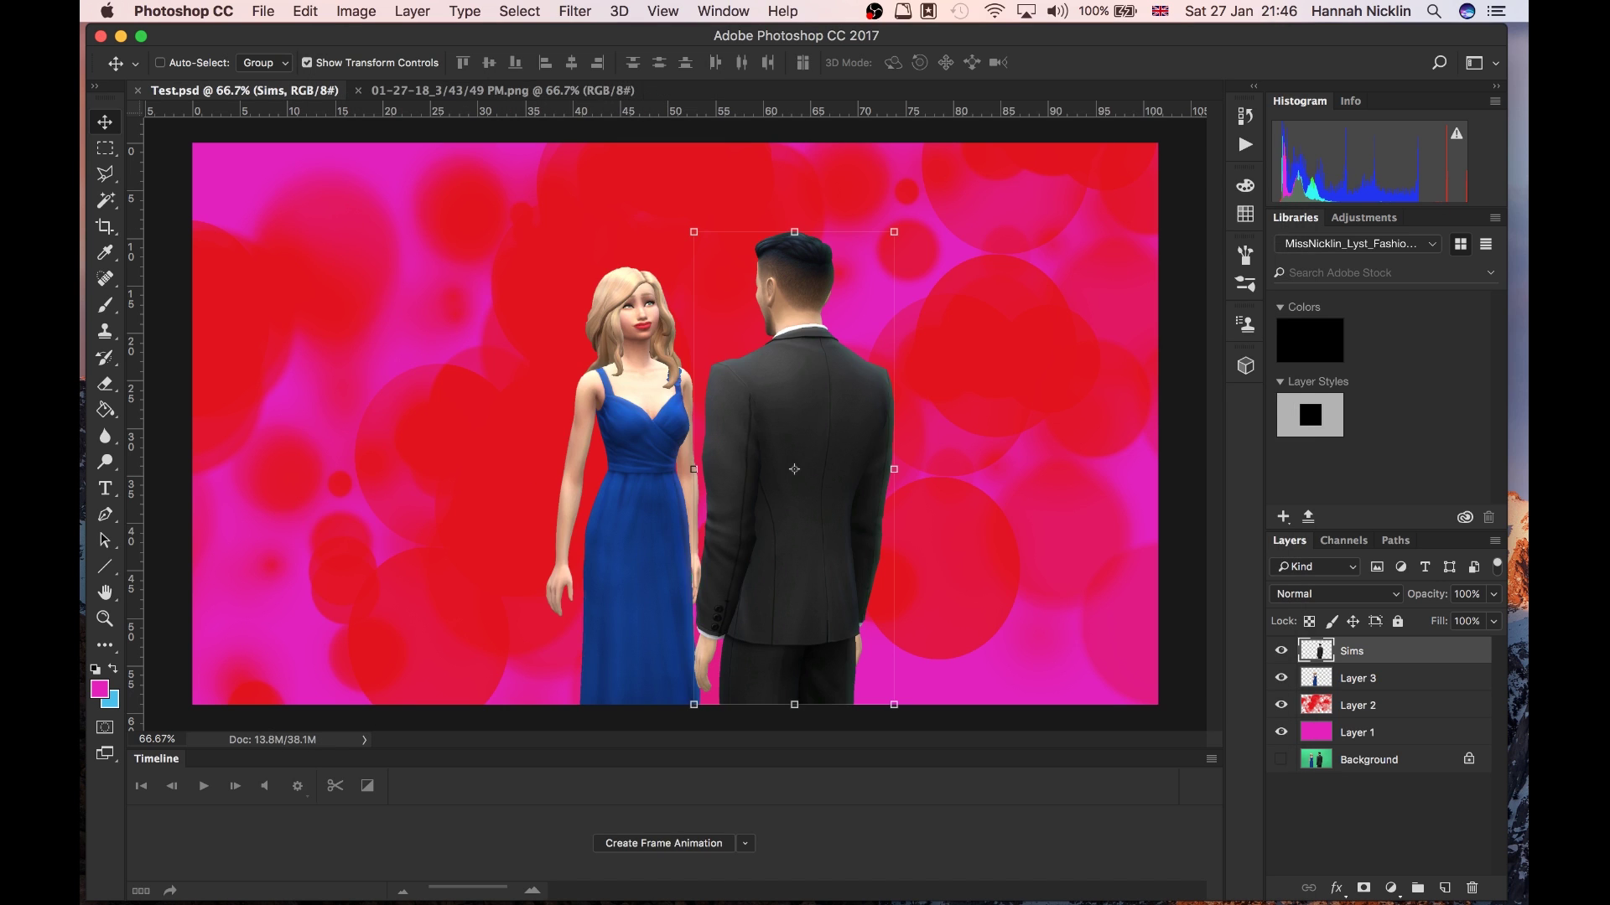
Step: Start a second save of Test and choose JPEG as its format
left_click(263, 11)
left_click(301, 221)
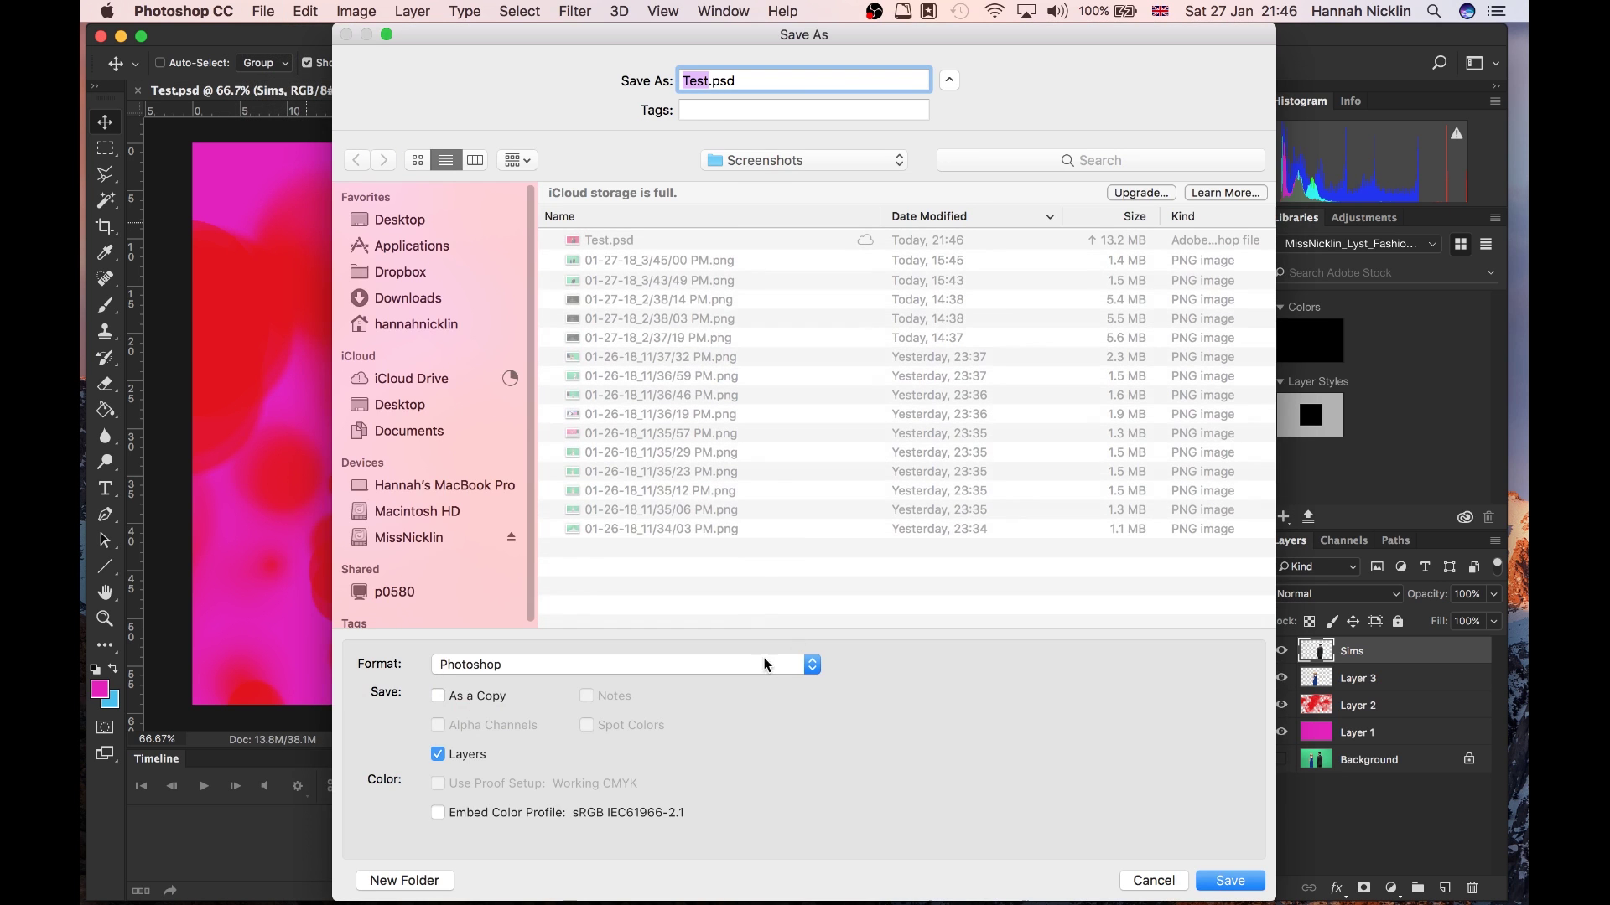
left_click(754, 664)
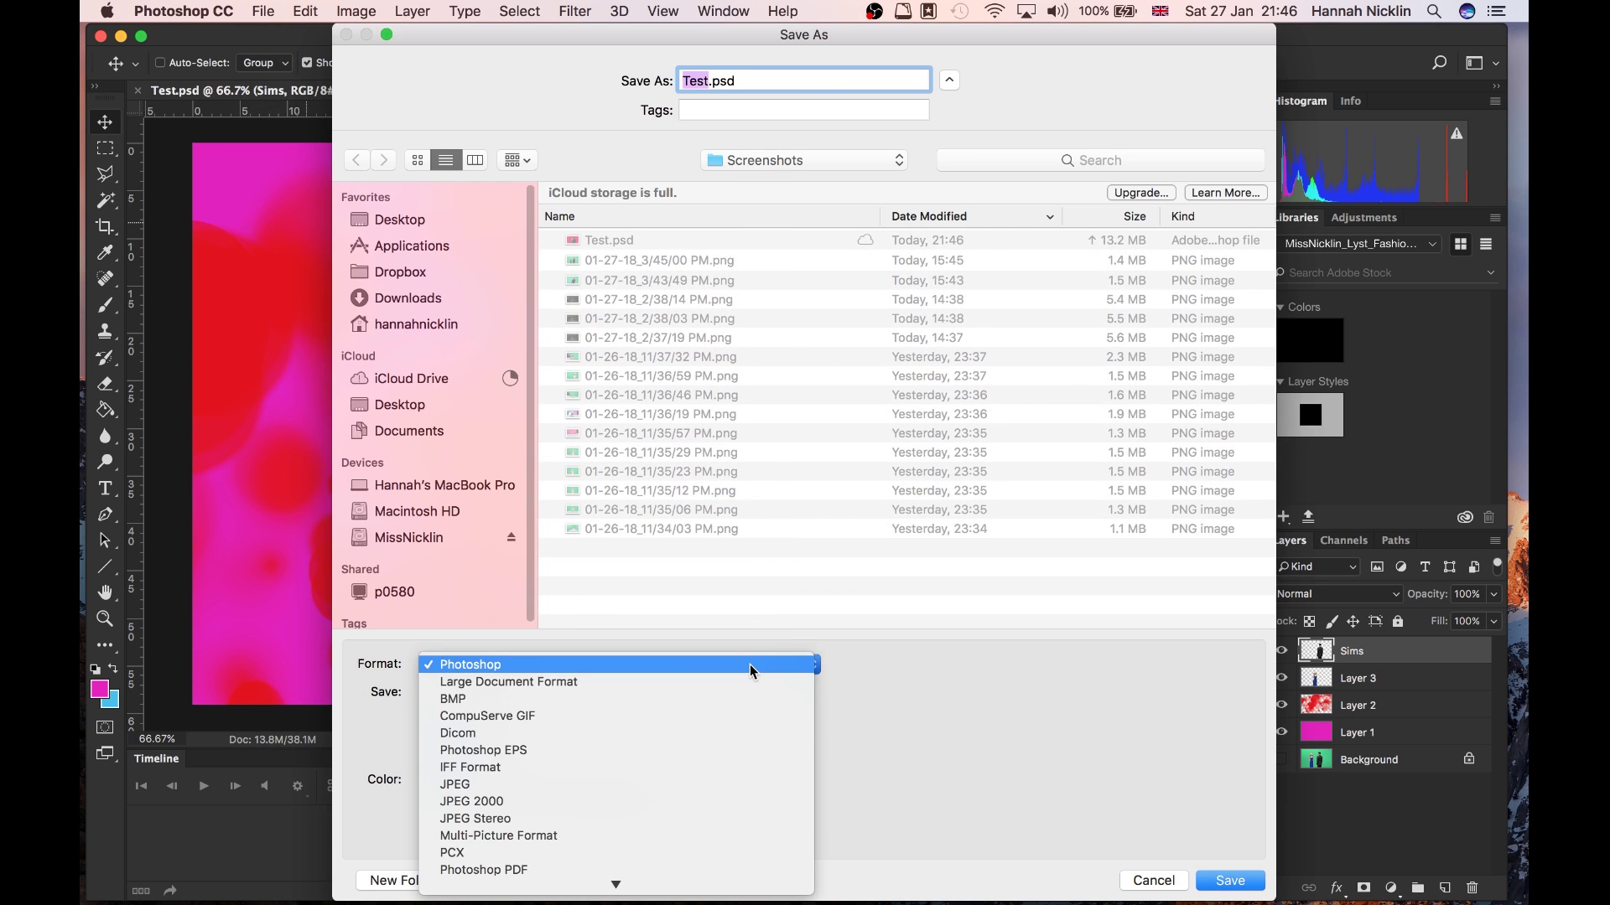
left_click(607, 787)
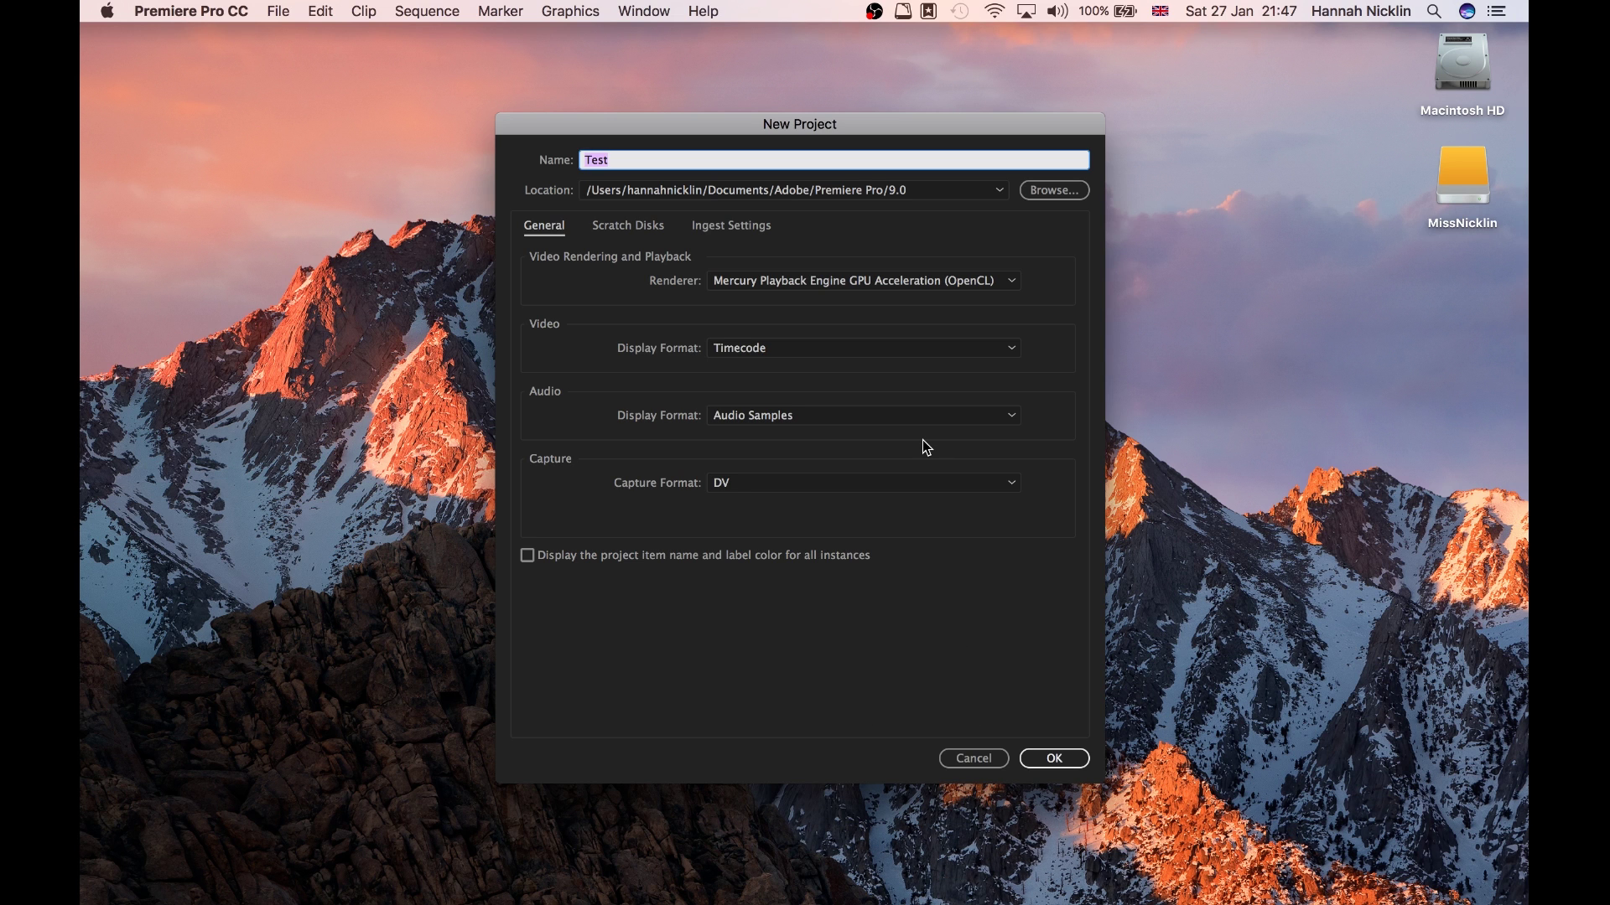
Step: Switch to Premiere Pro and create a new project named Test, overwriting the existing project of that name
left_click(1063, 759)
left_click(1038, 758)
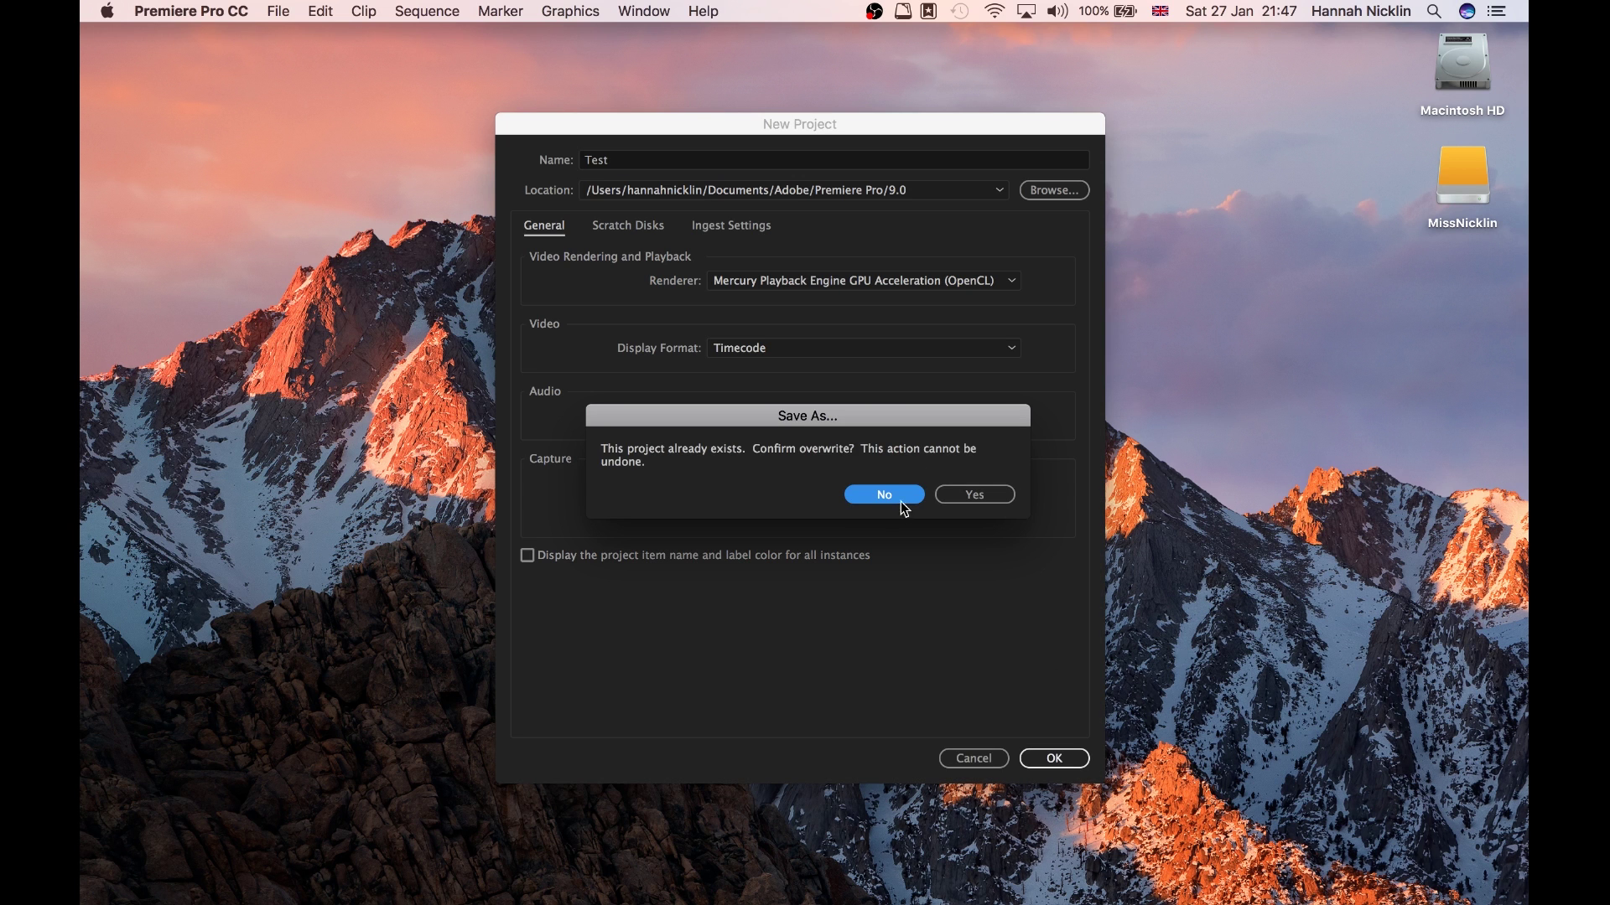
left_click(960, 503)
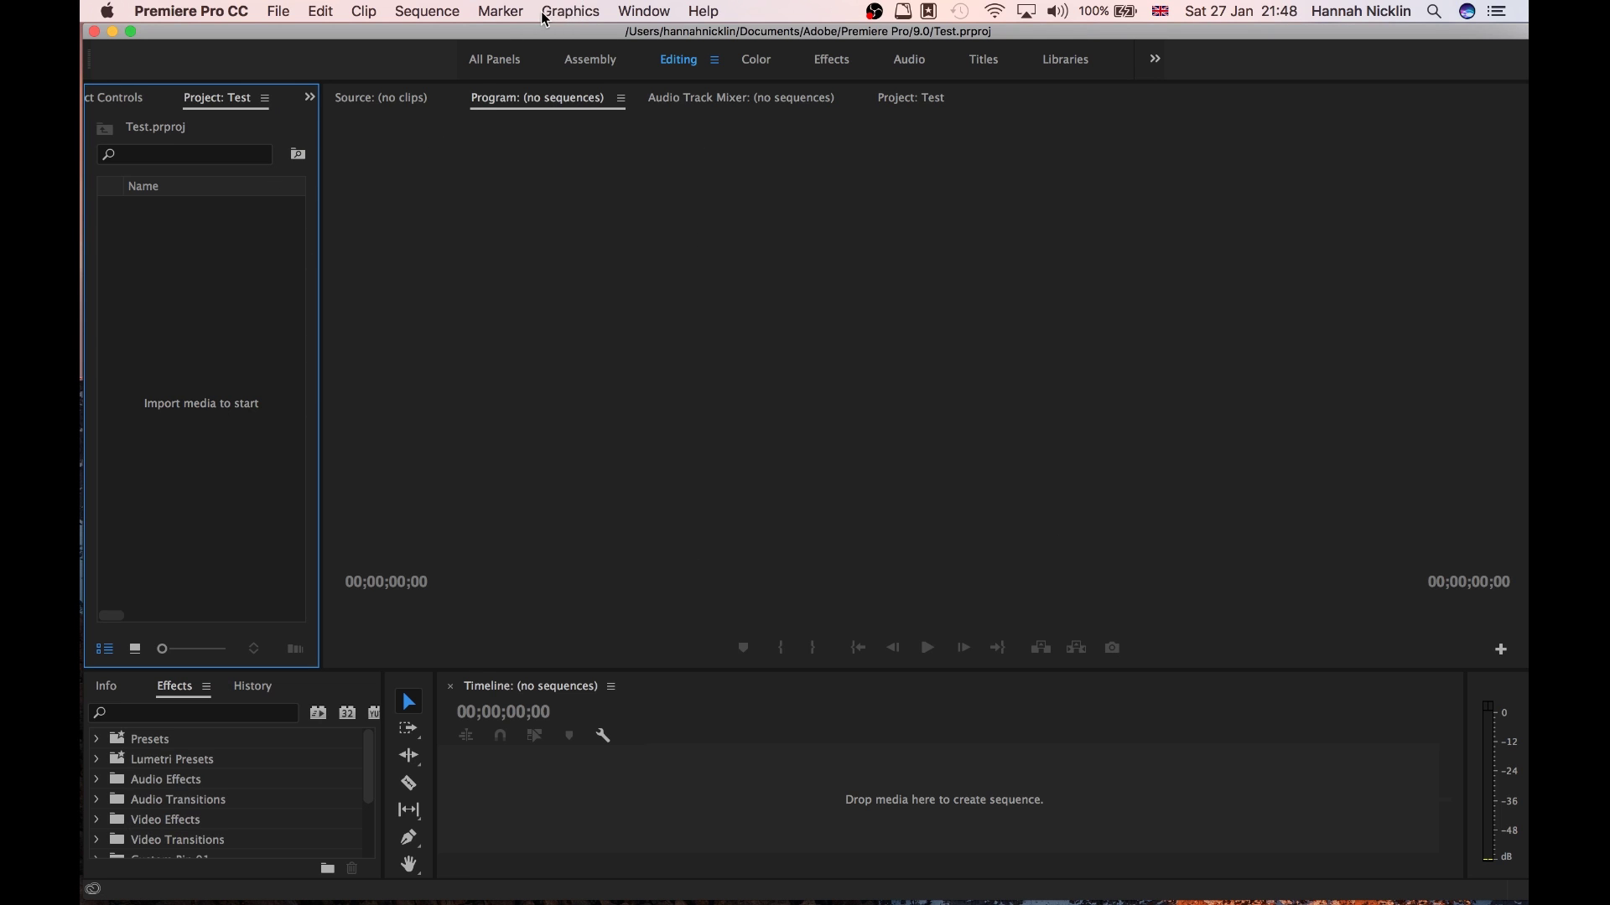
Step: Set the workspace to Editing
left_click(644, 11)
mouse_move(656, 43)
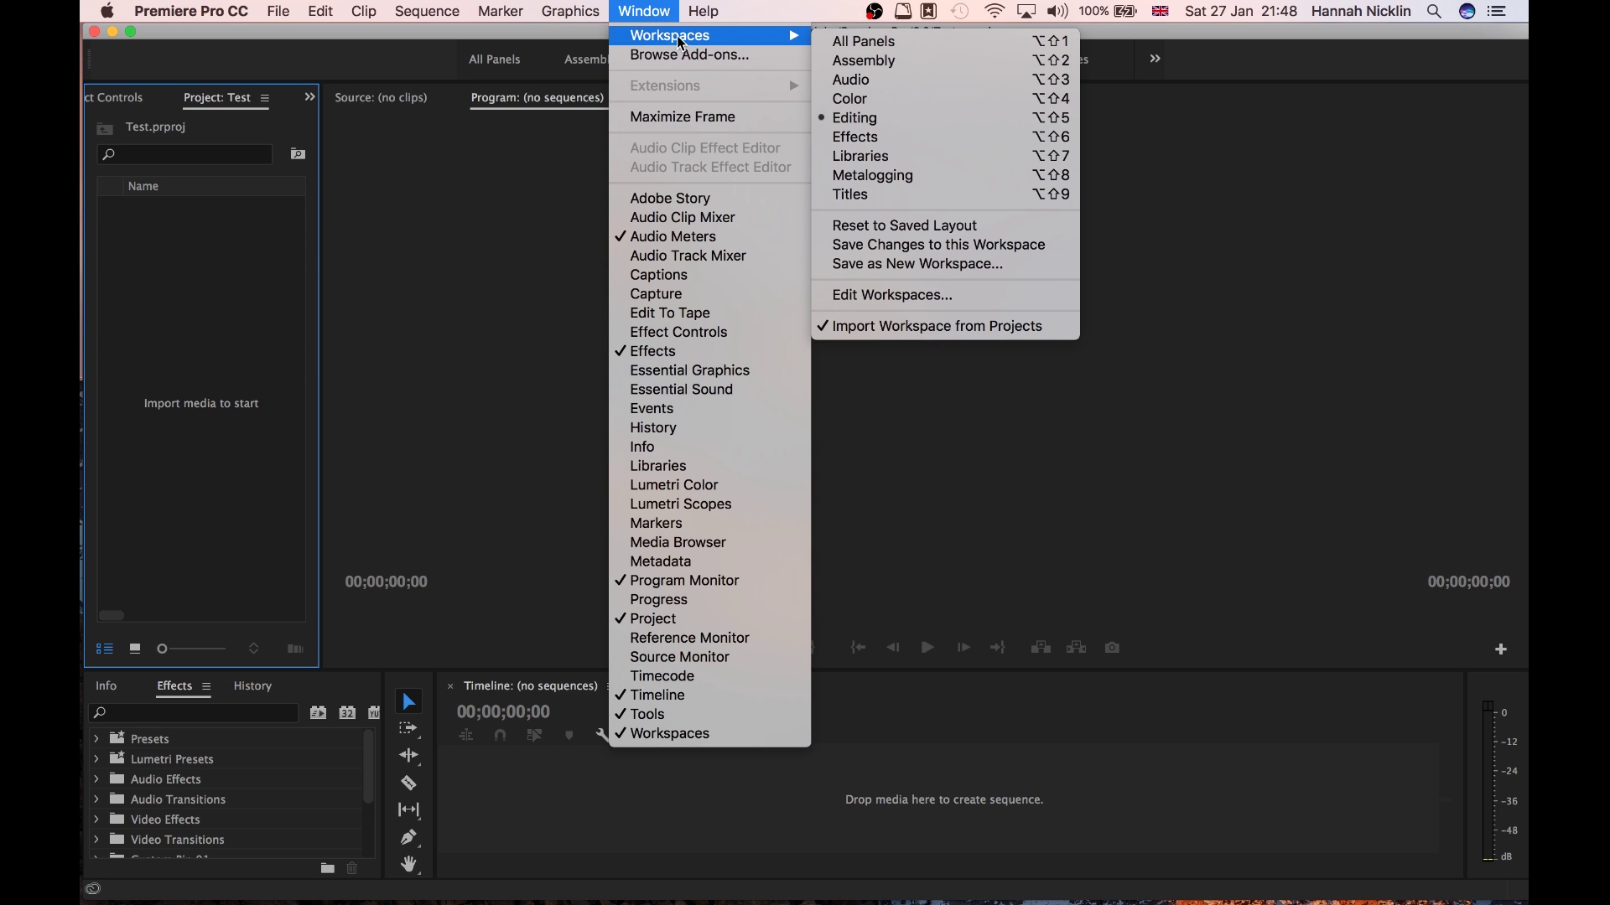
left_click(912, 120)
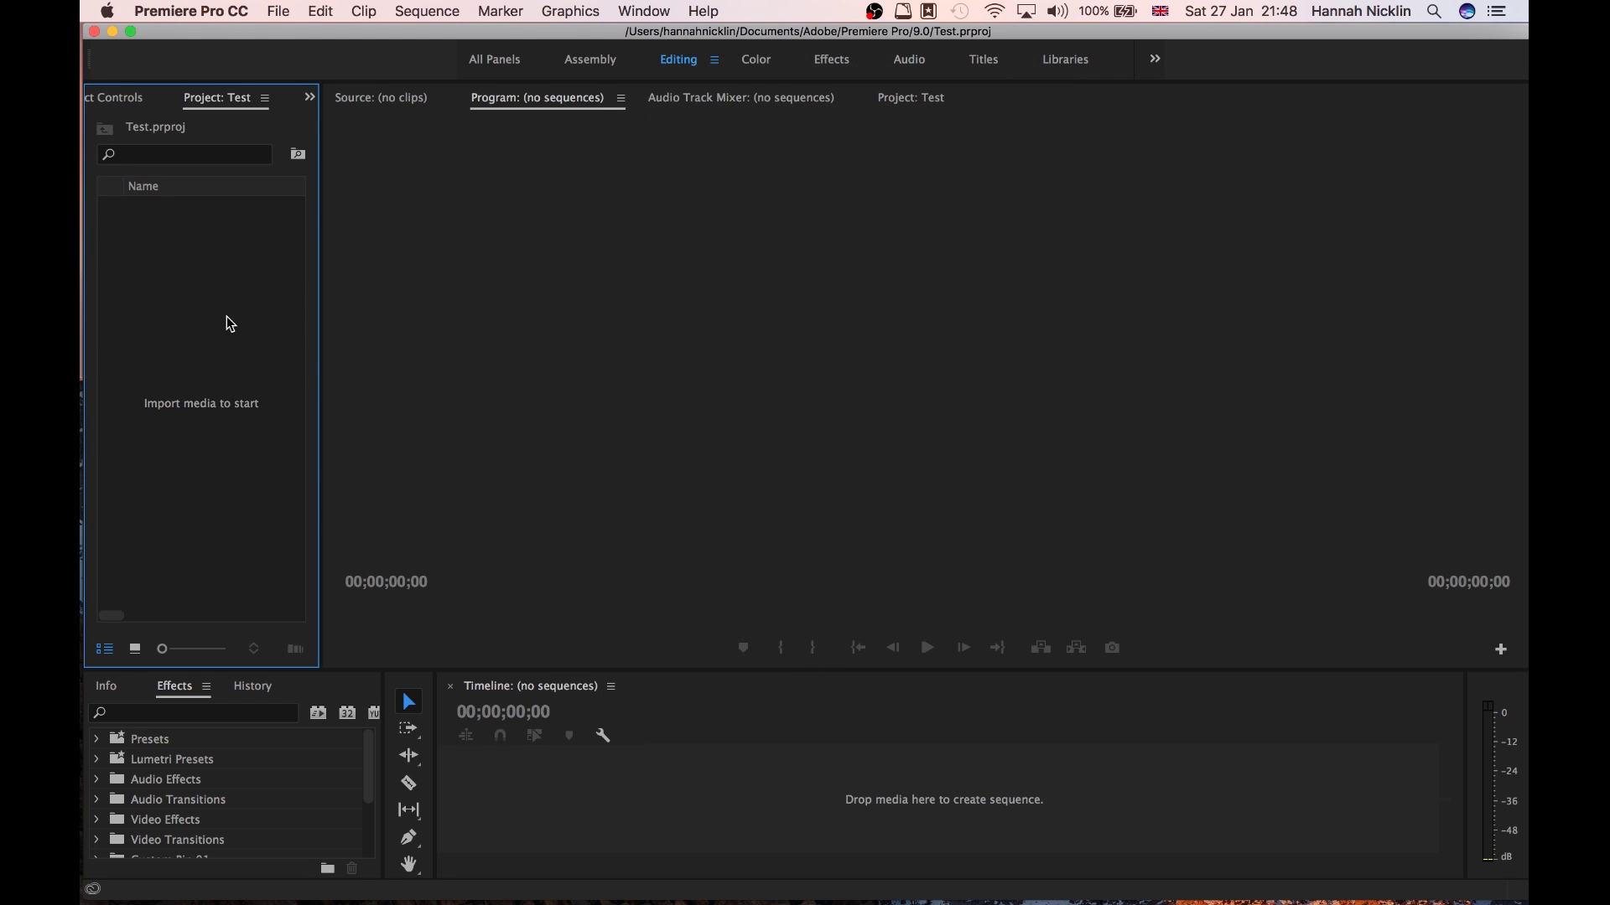
Step: Widen the Project panel and make the Effects and timeline area taller
left_click_drag(324, 340, 442, 330)
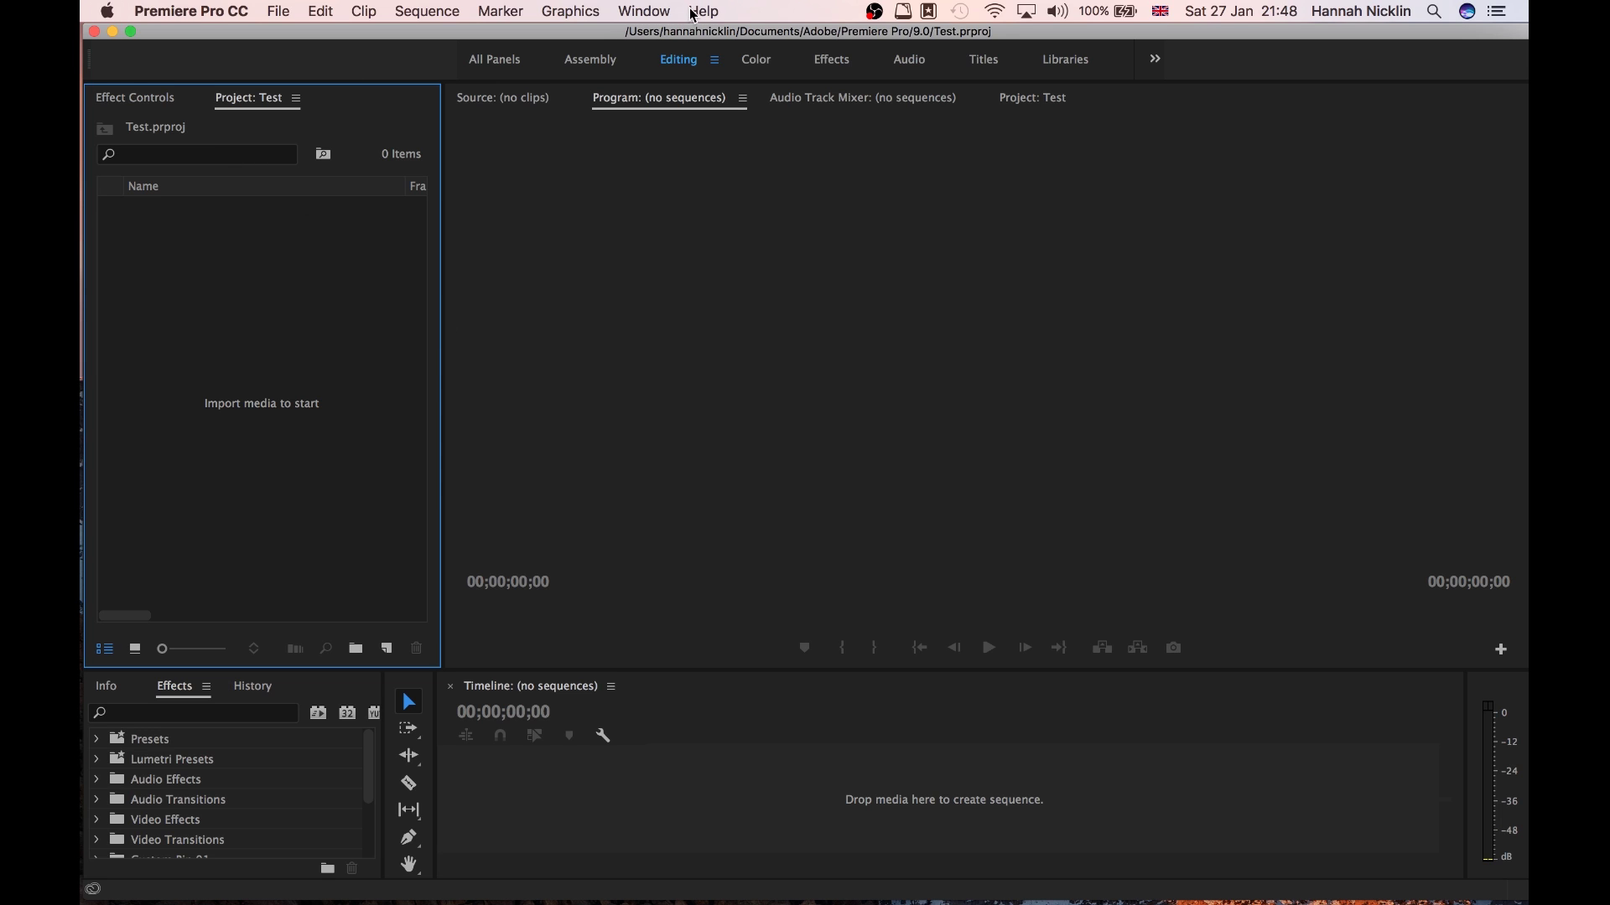
left_click(153, 101)
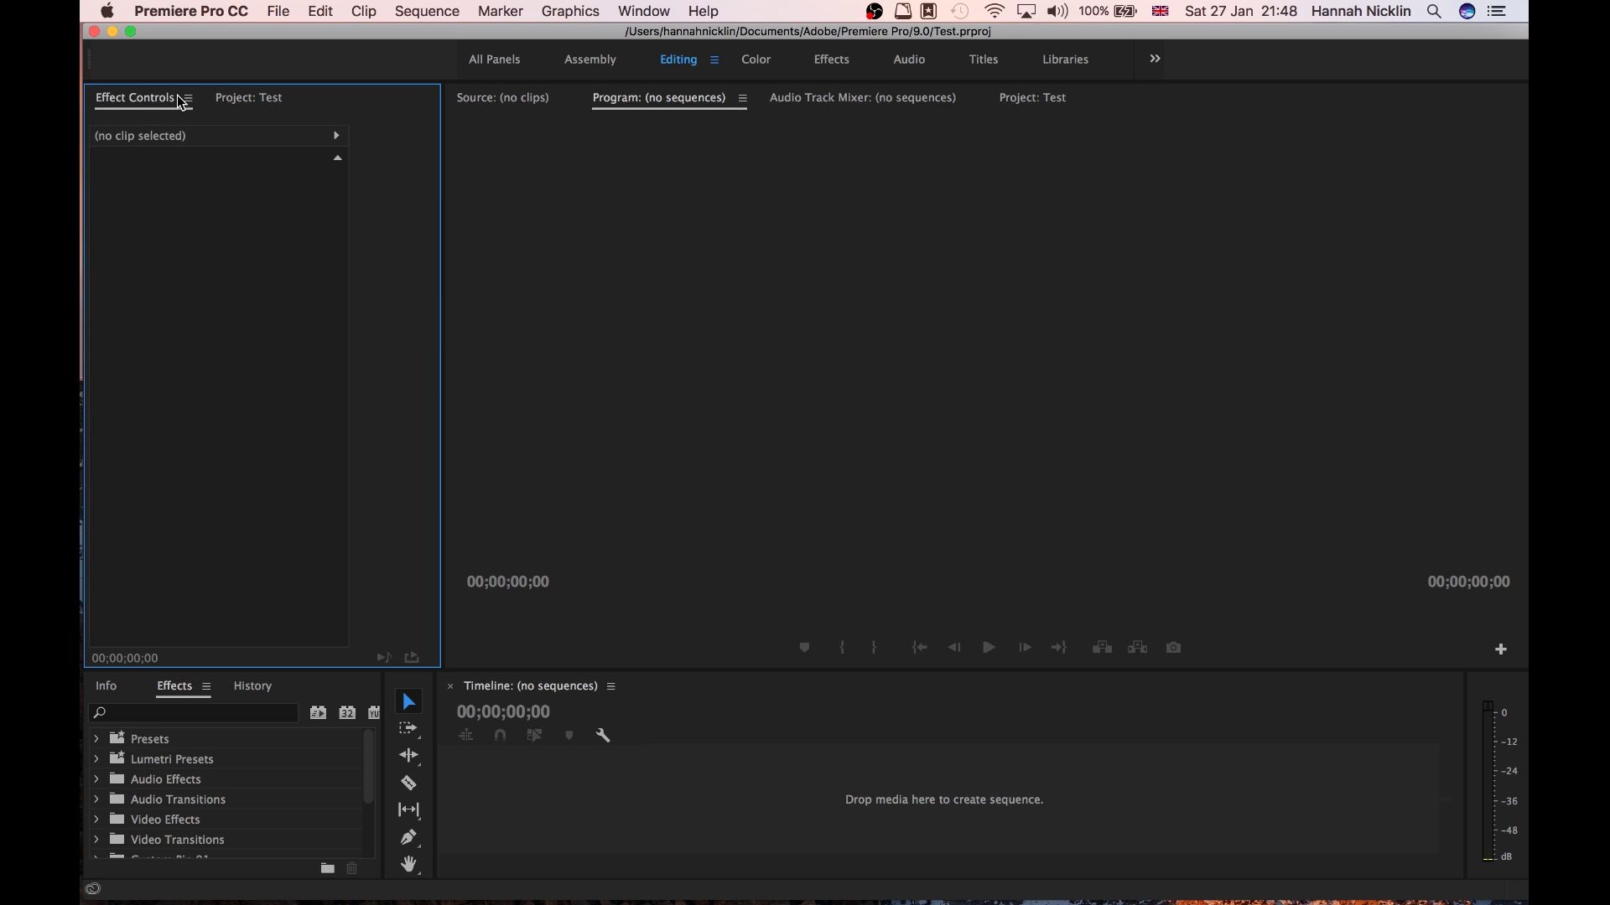
left_click(247, 107)
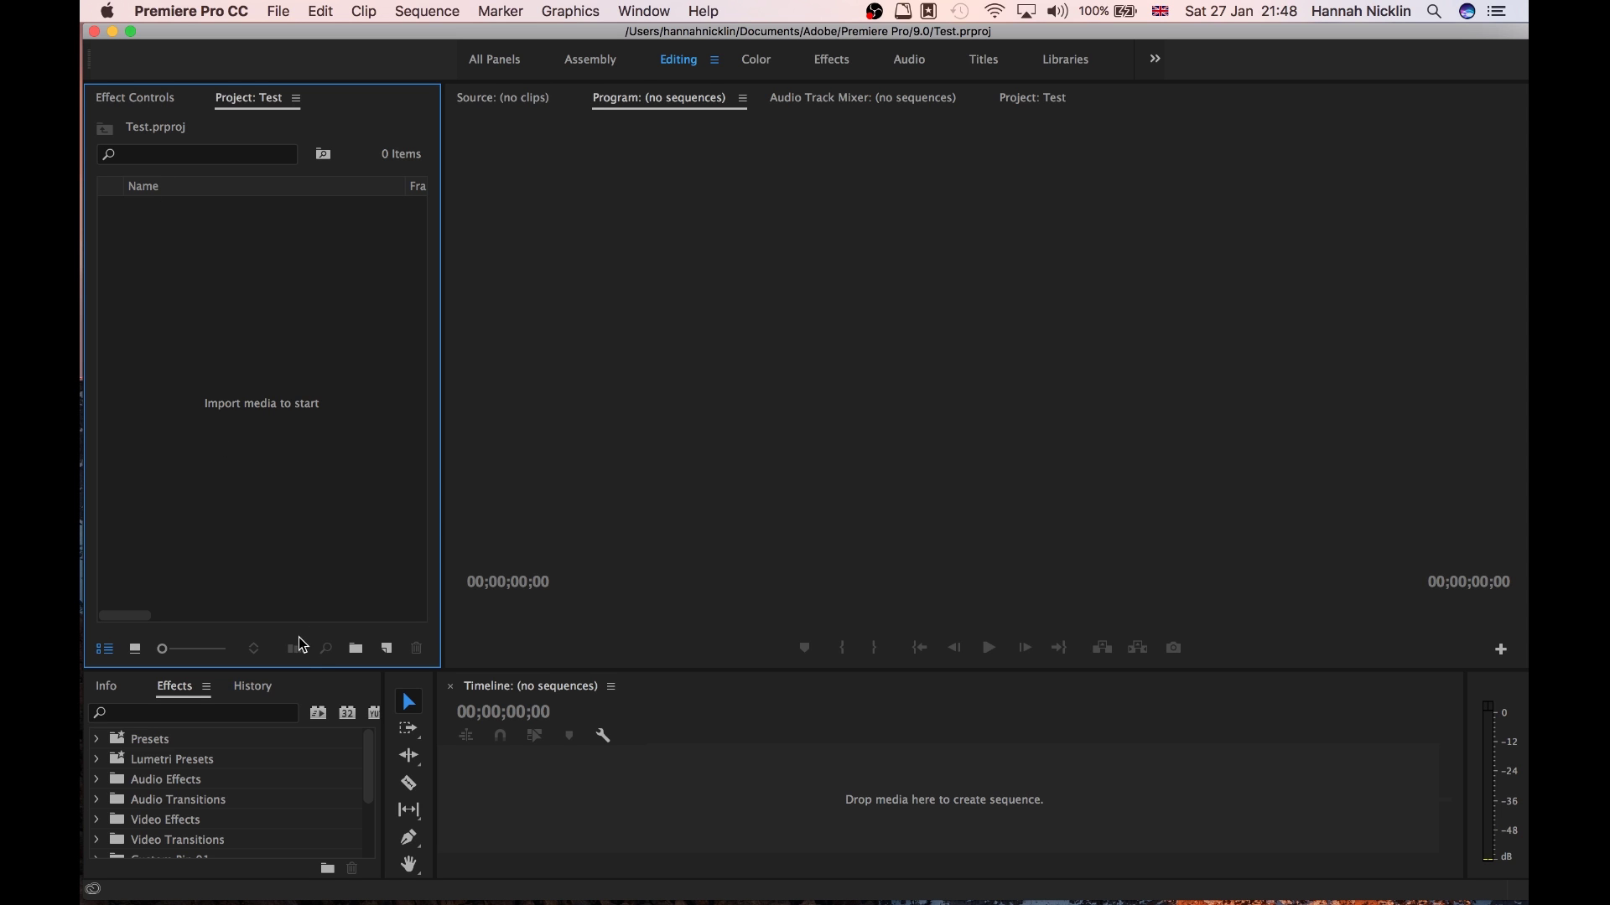
left_click_drag(307, 671, 317, 550)
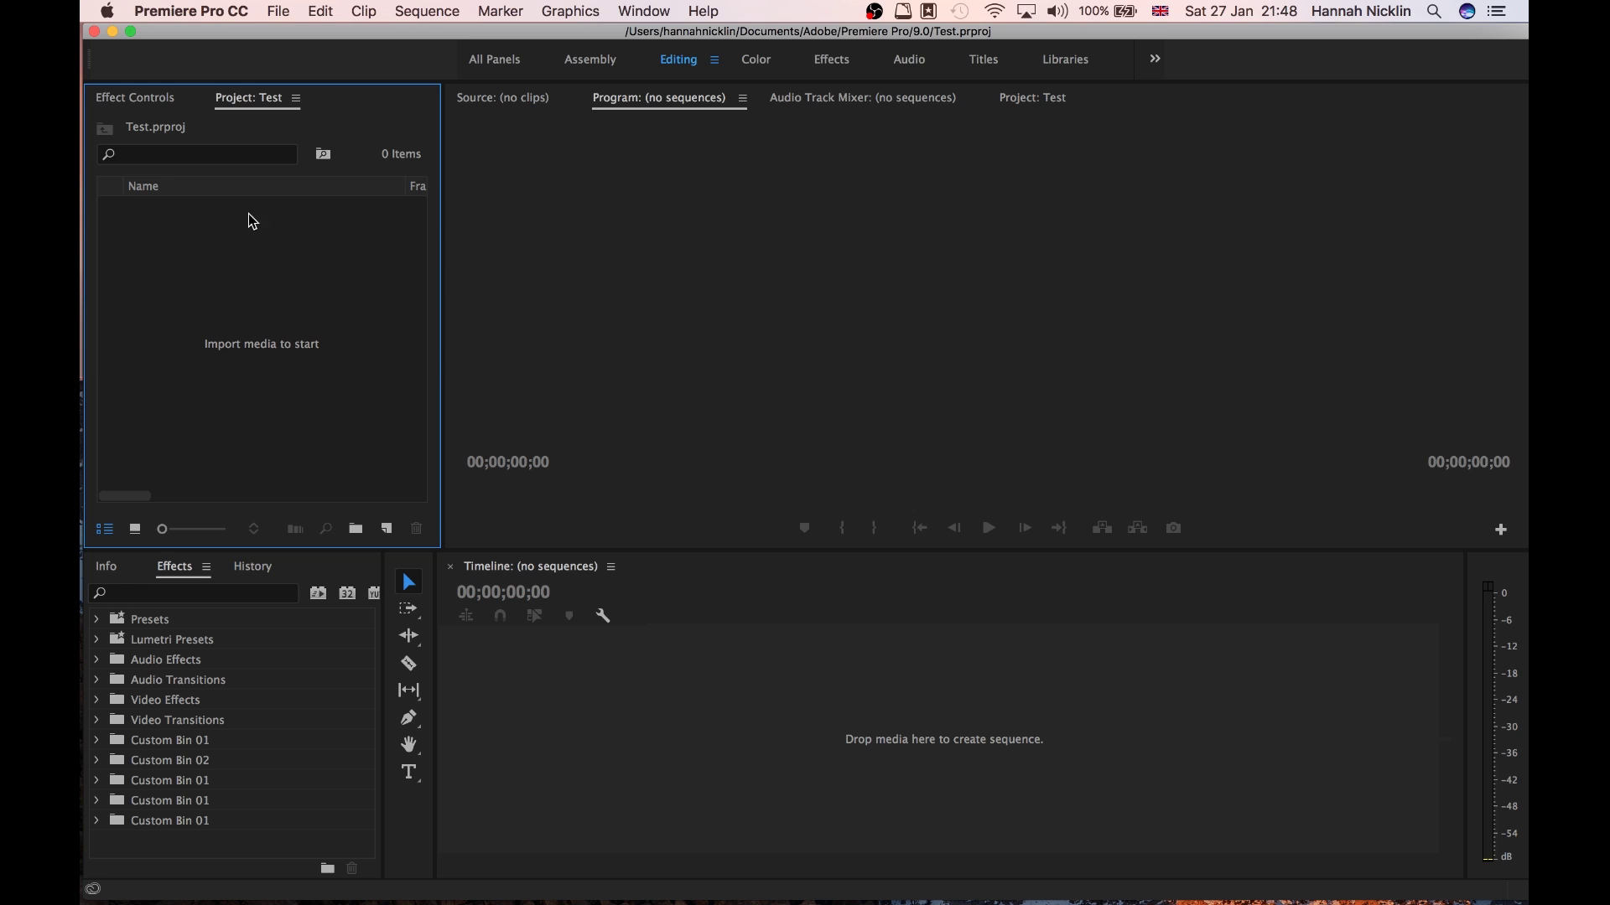
double_click(275, 294)
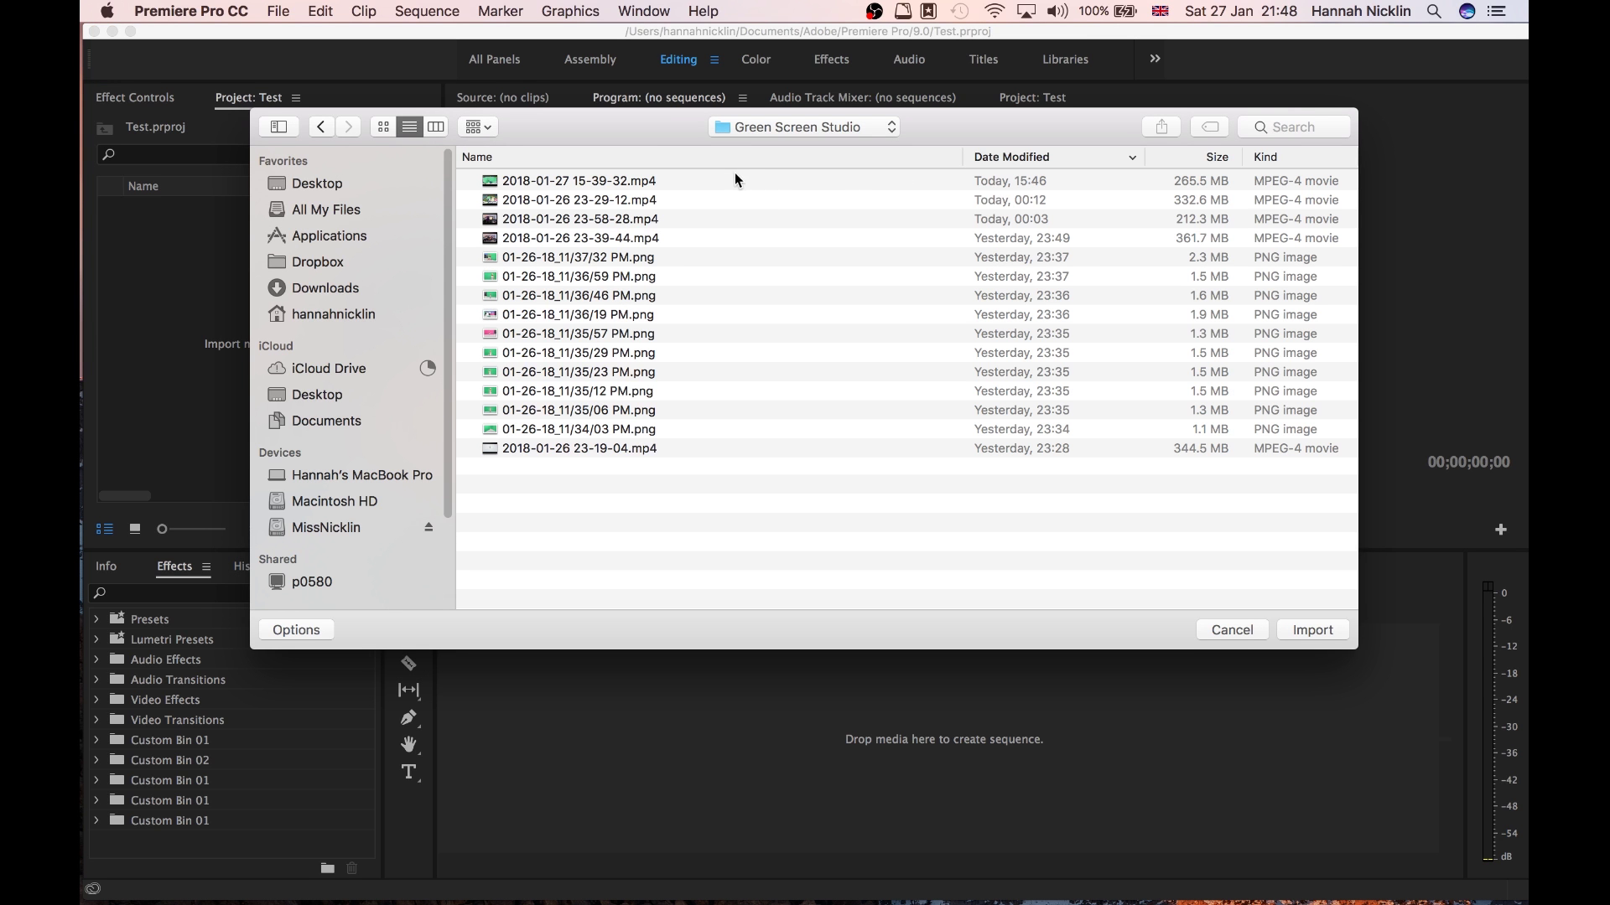
left_click(723, 180)
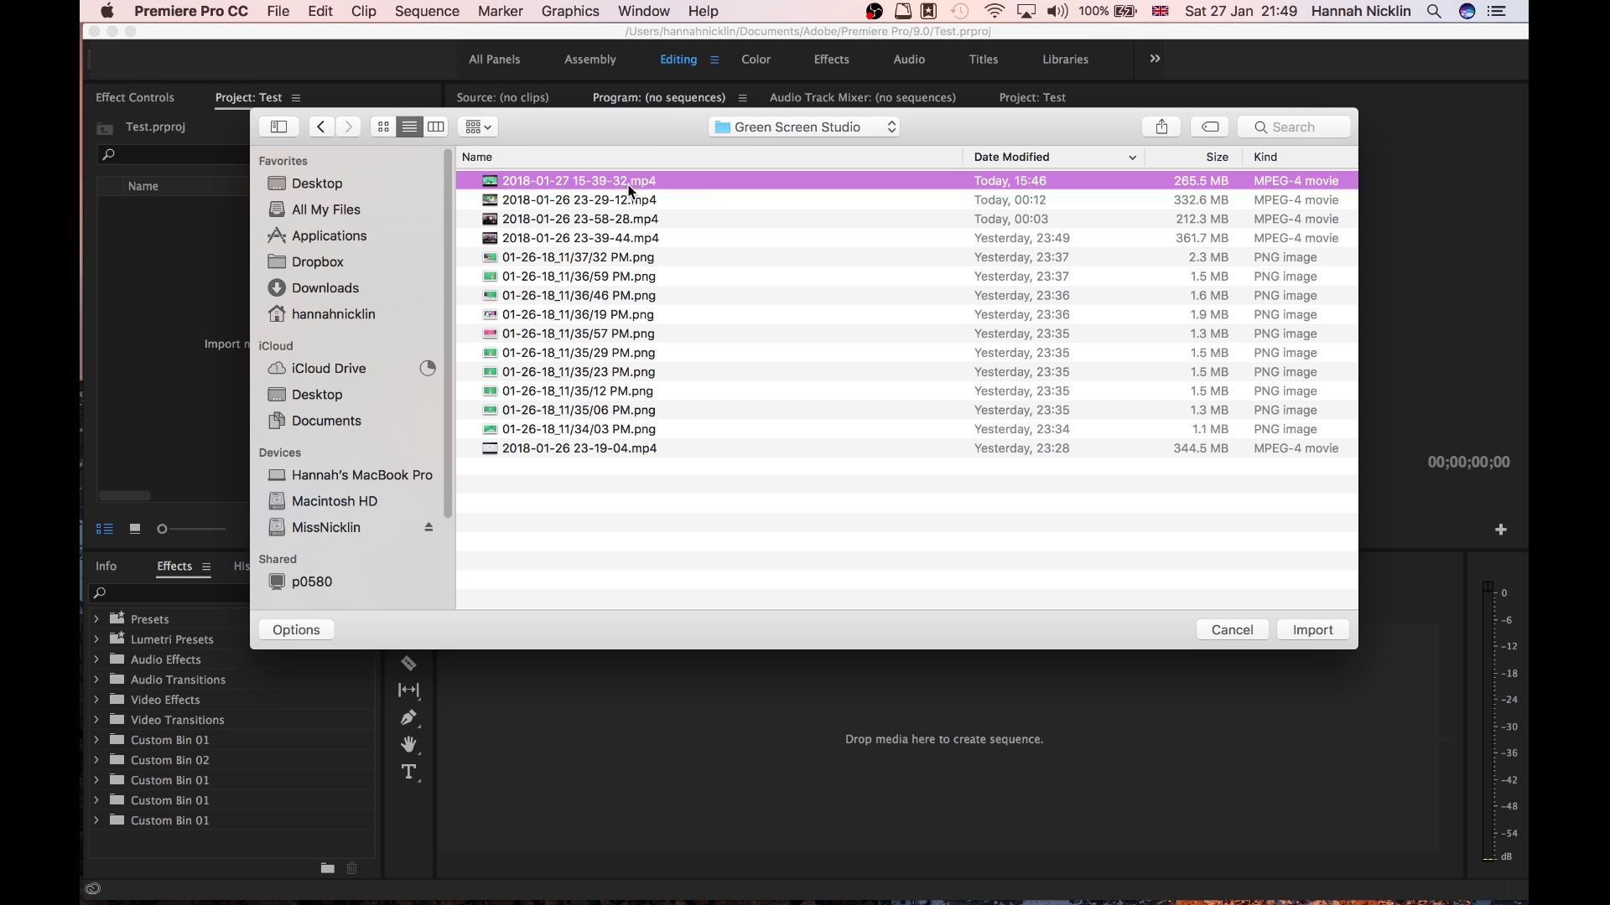
key("Return")
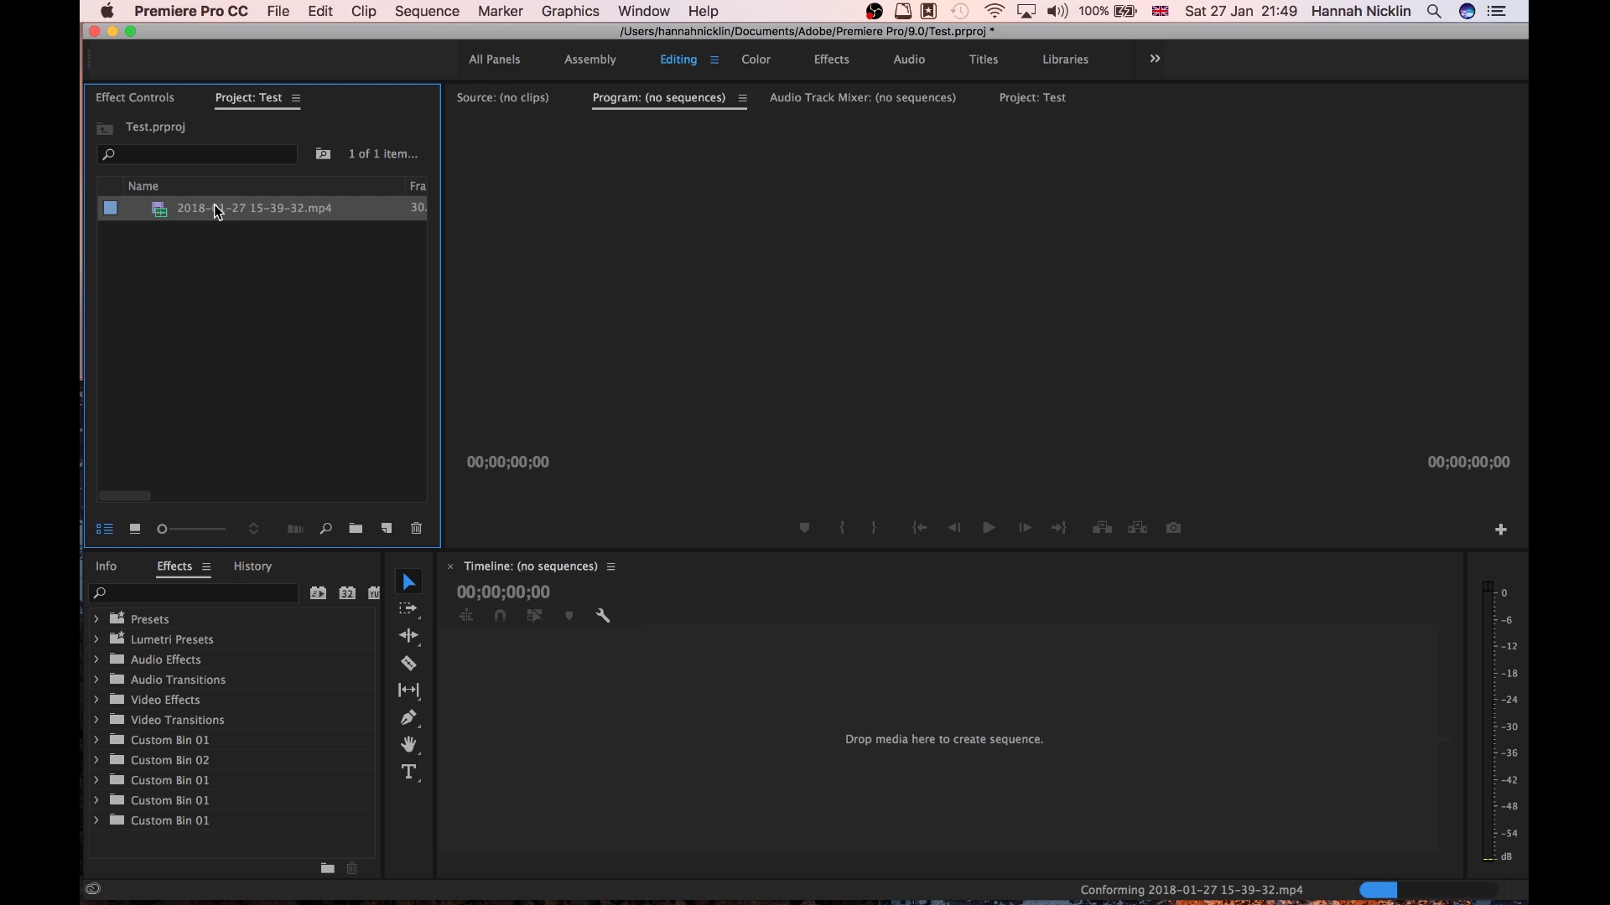
left_click_drag(216, 208, 599, 681)
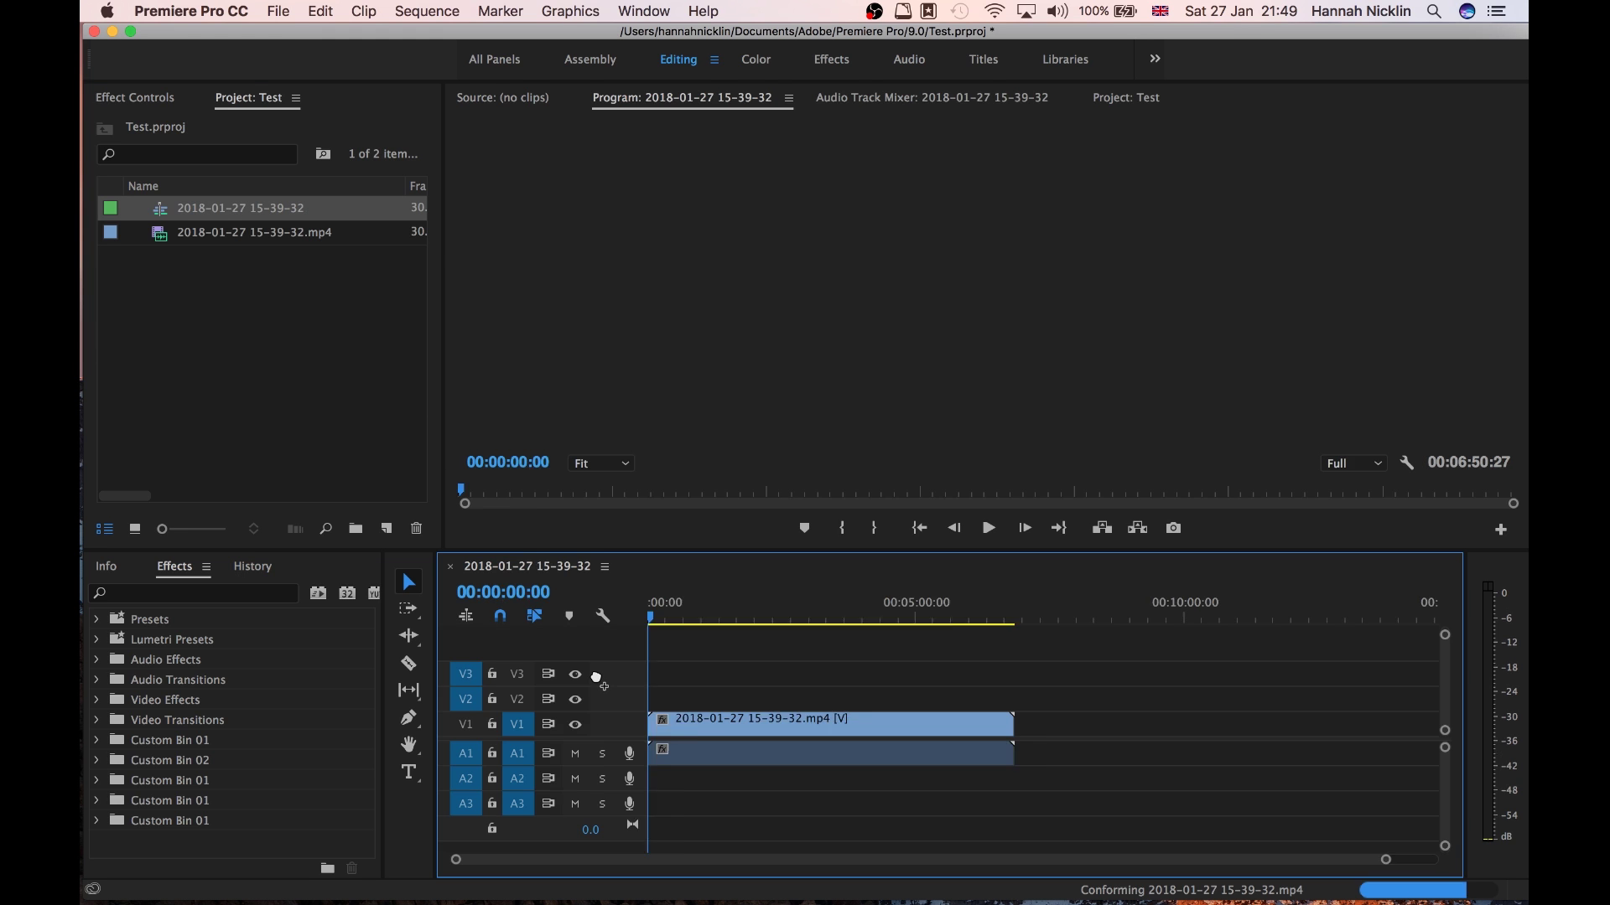
Step: Split the video clip at 00:03:26:04 and delete the section before the cut
left_click_drag(713, 625, 807, 626)
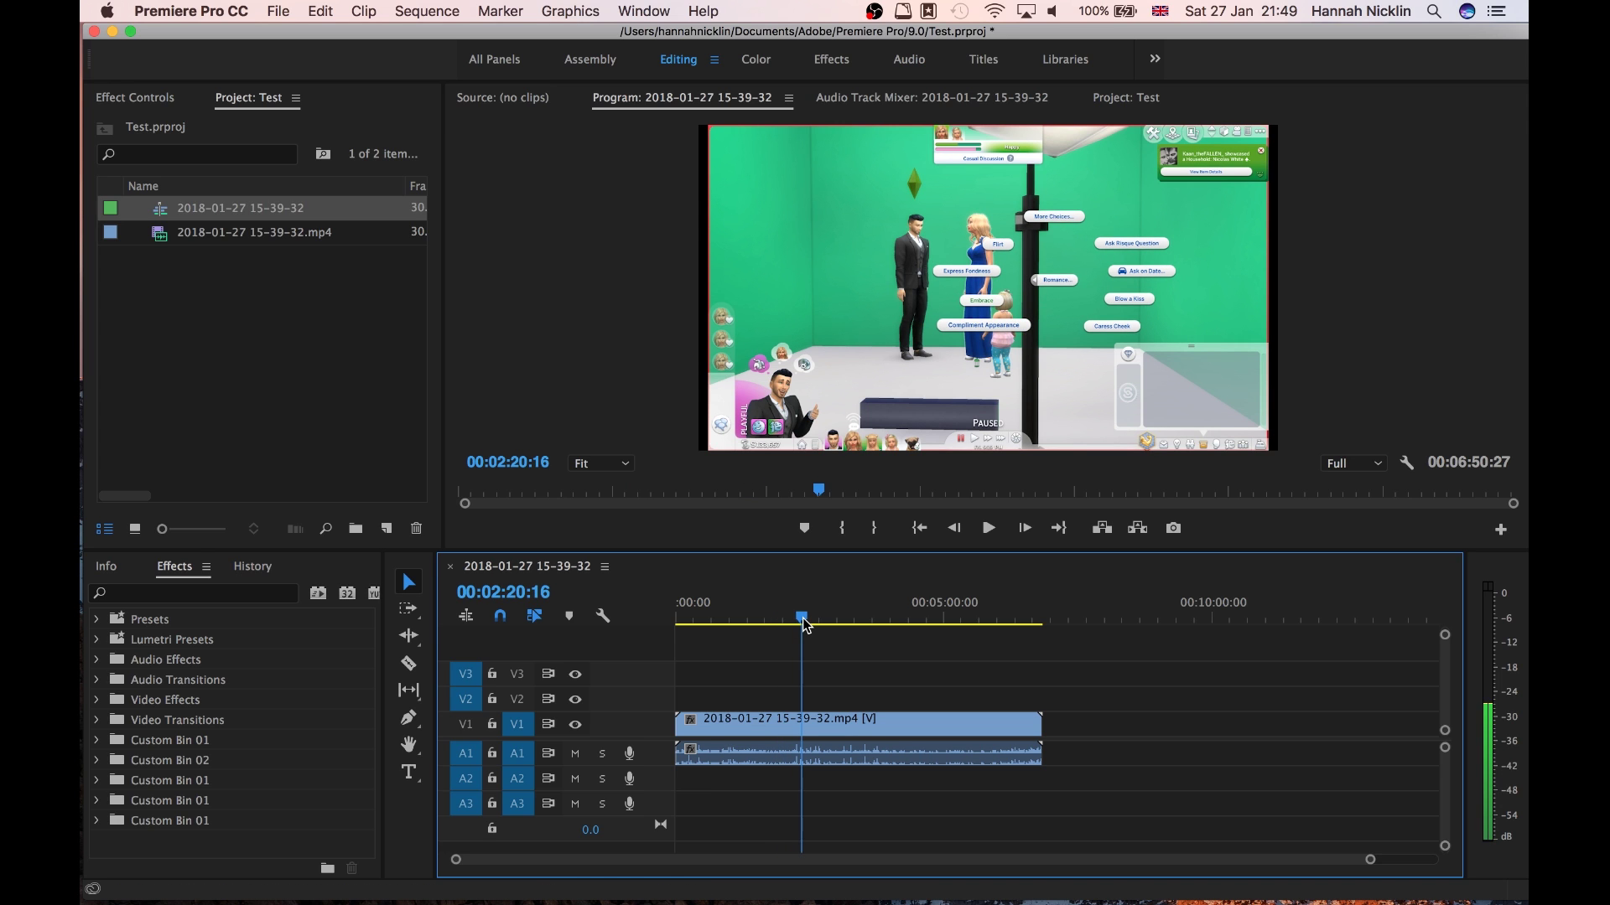
key("equal")
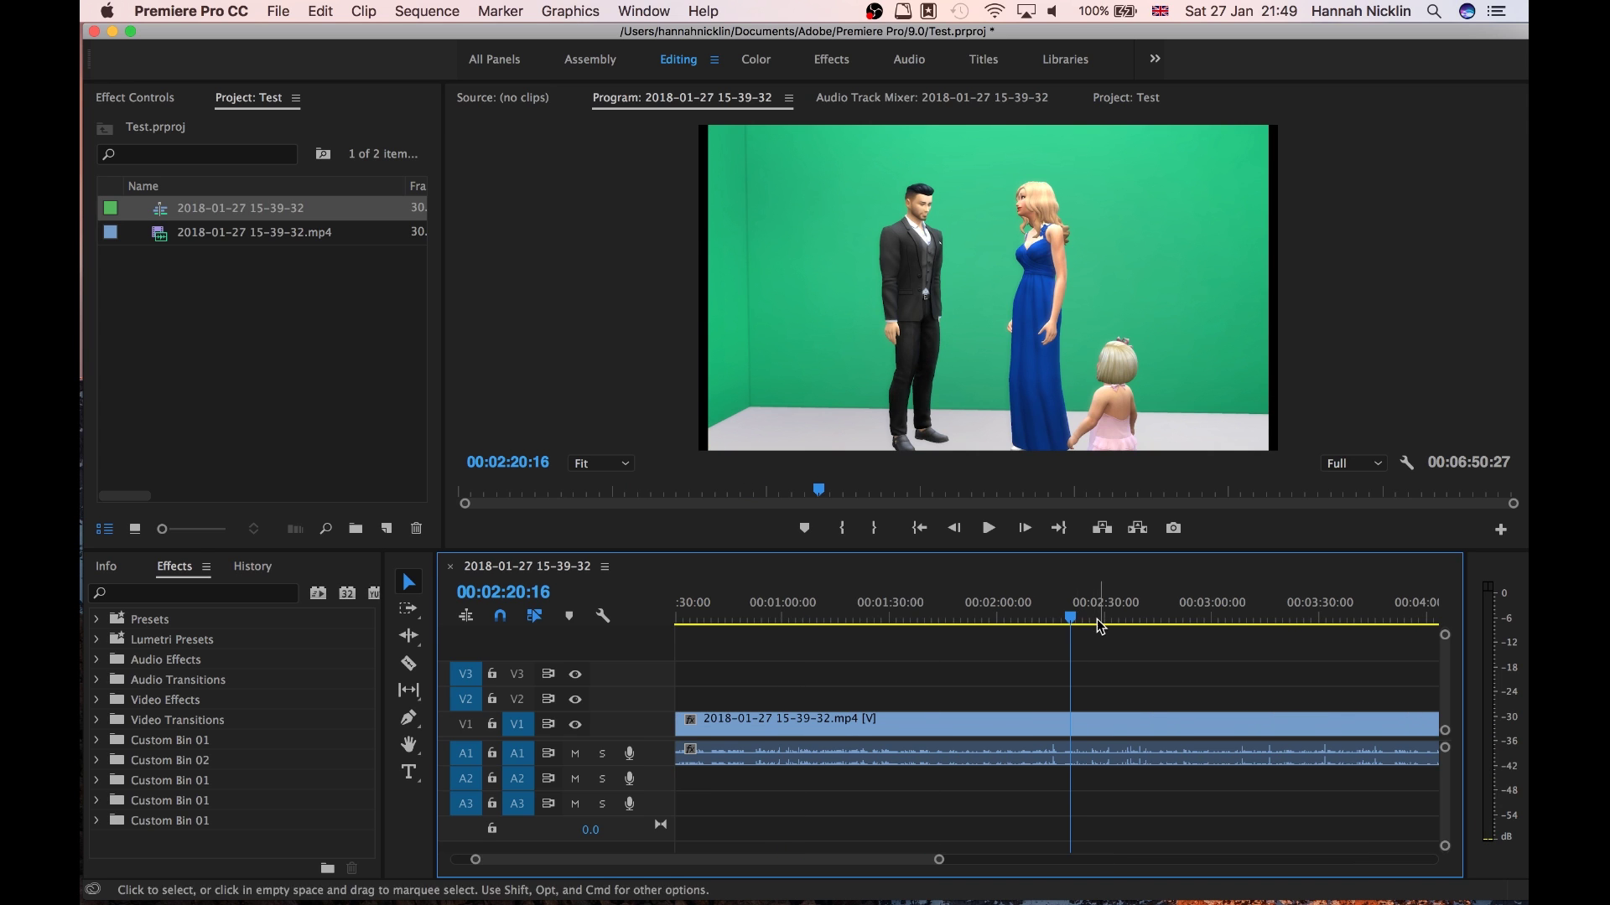
key("minus")
left_click(942, 620)
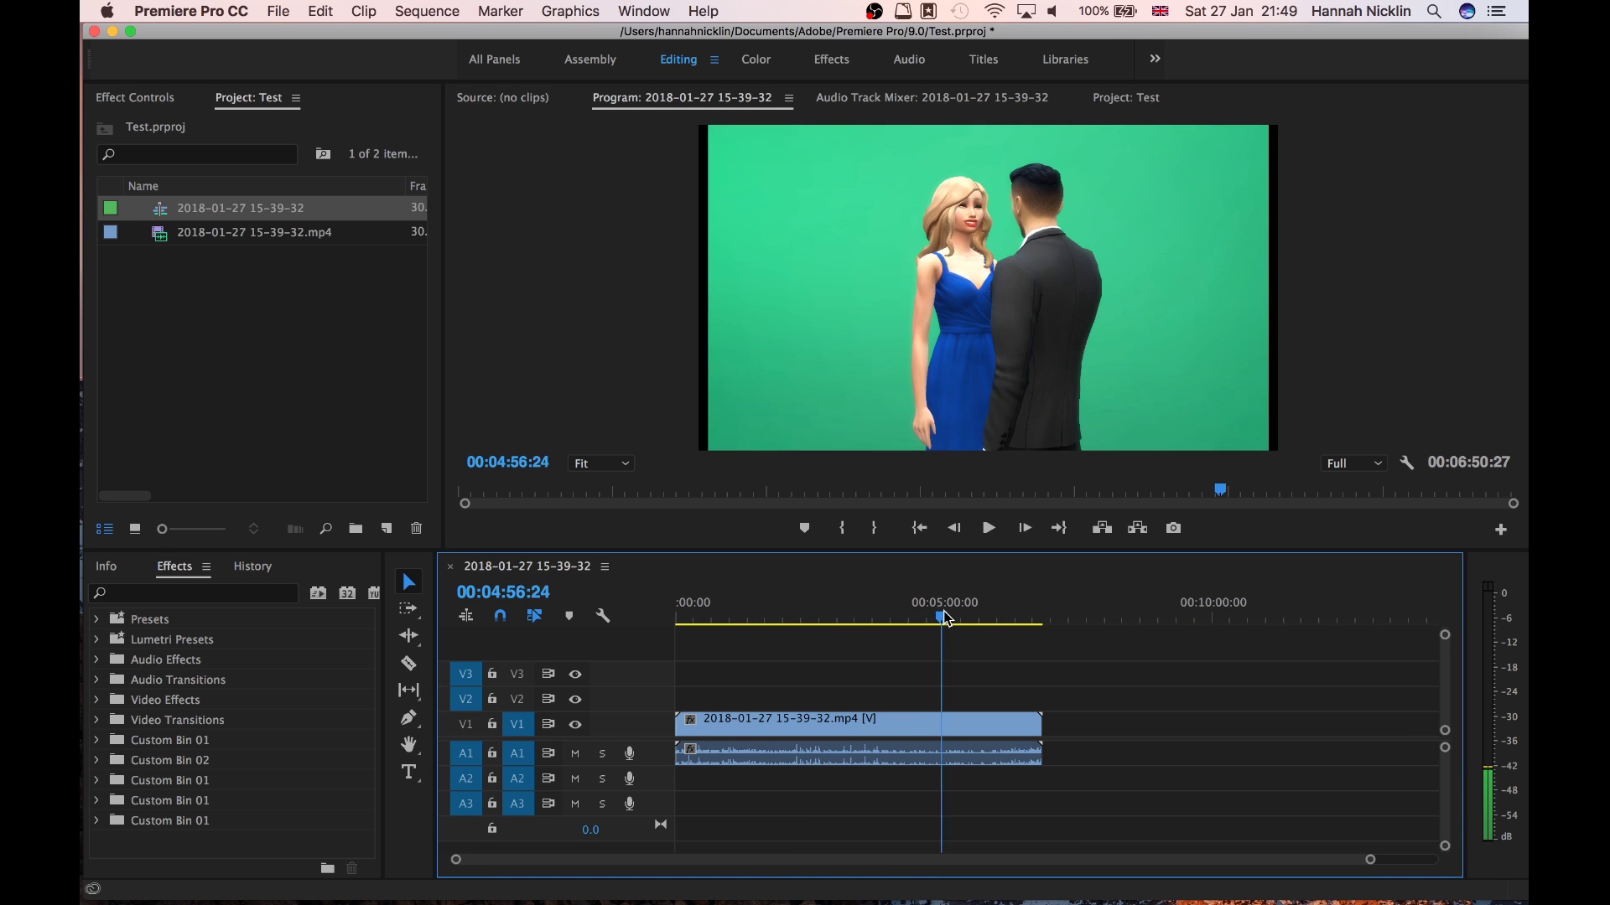
key("equal")
left_click_drag(972, 619, 748, 617)
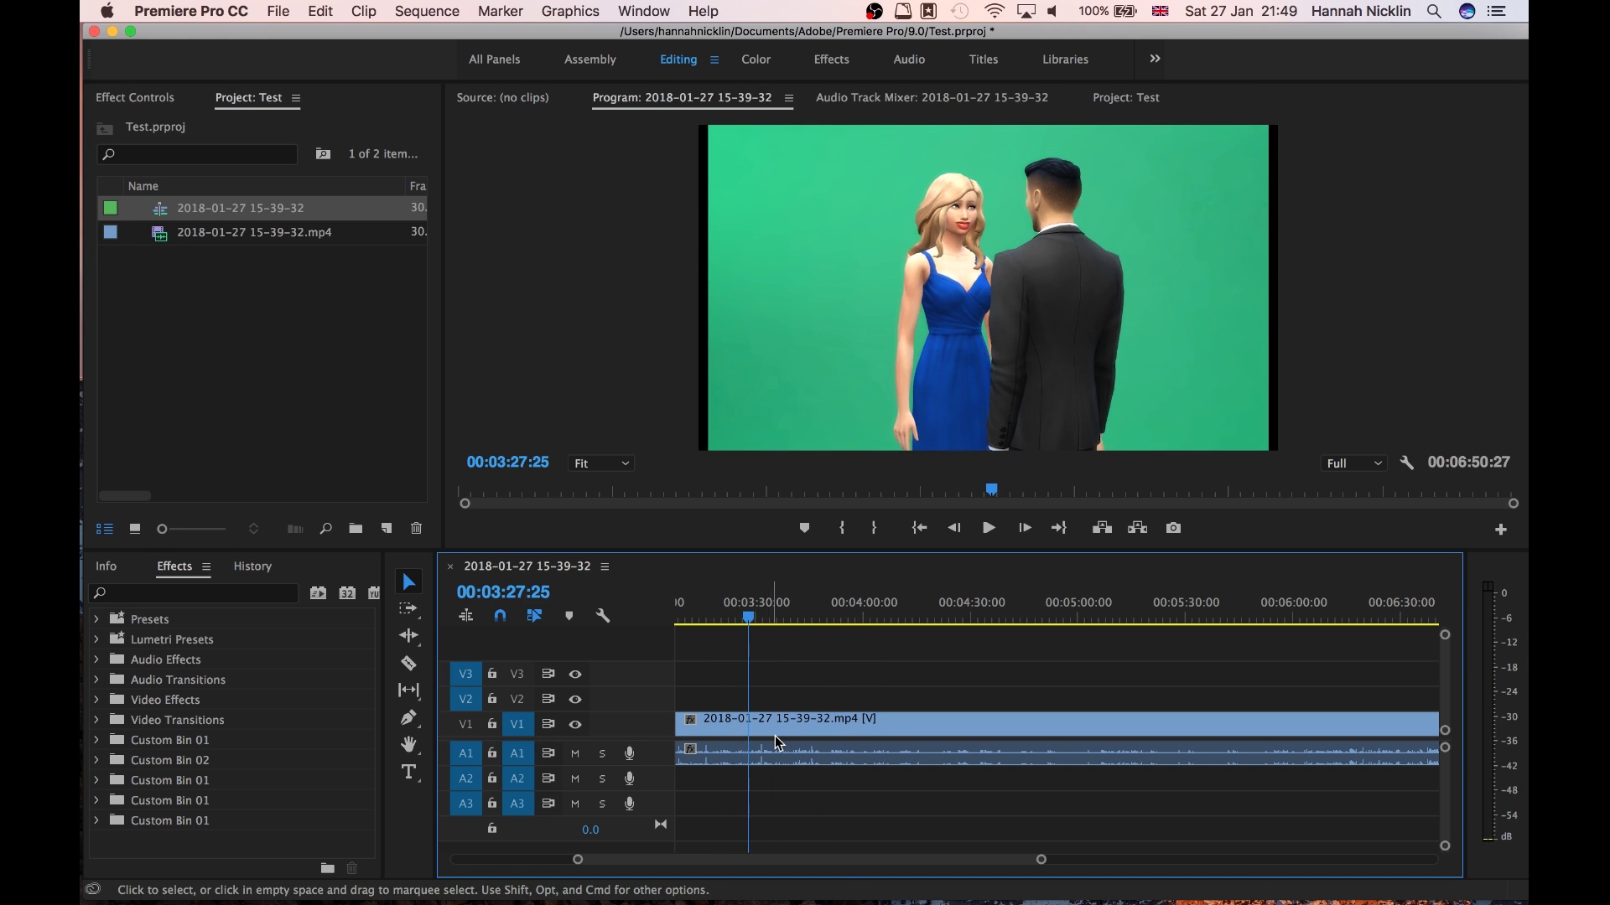
left_click(741, 620)
key("c")
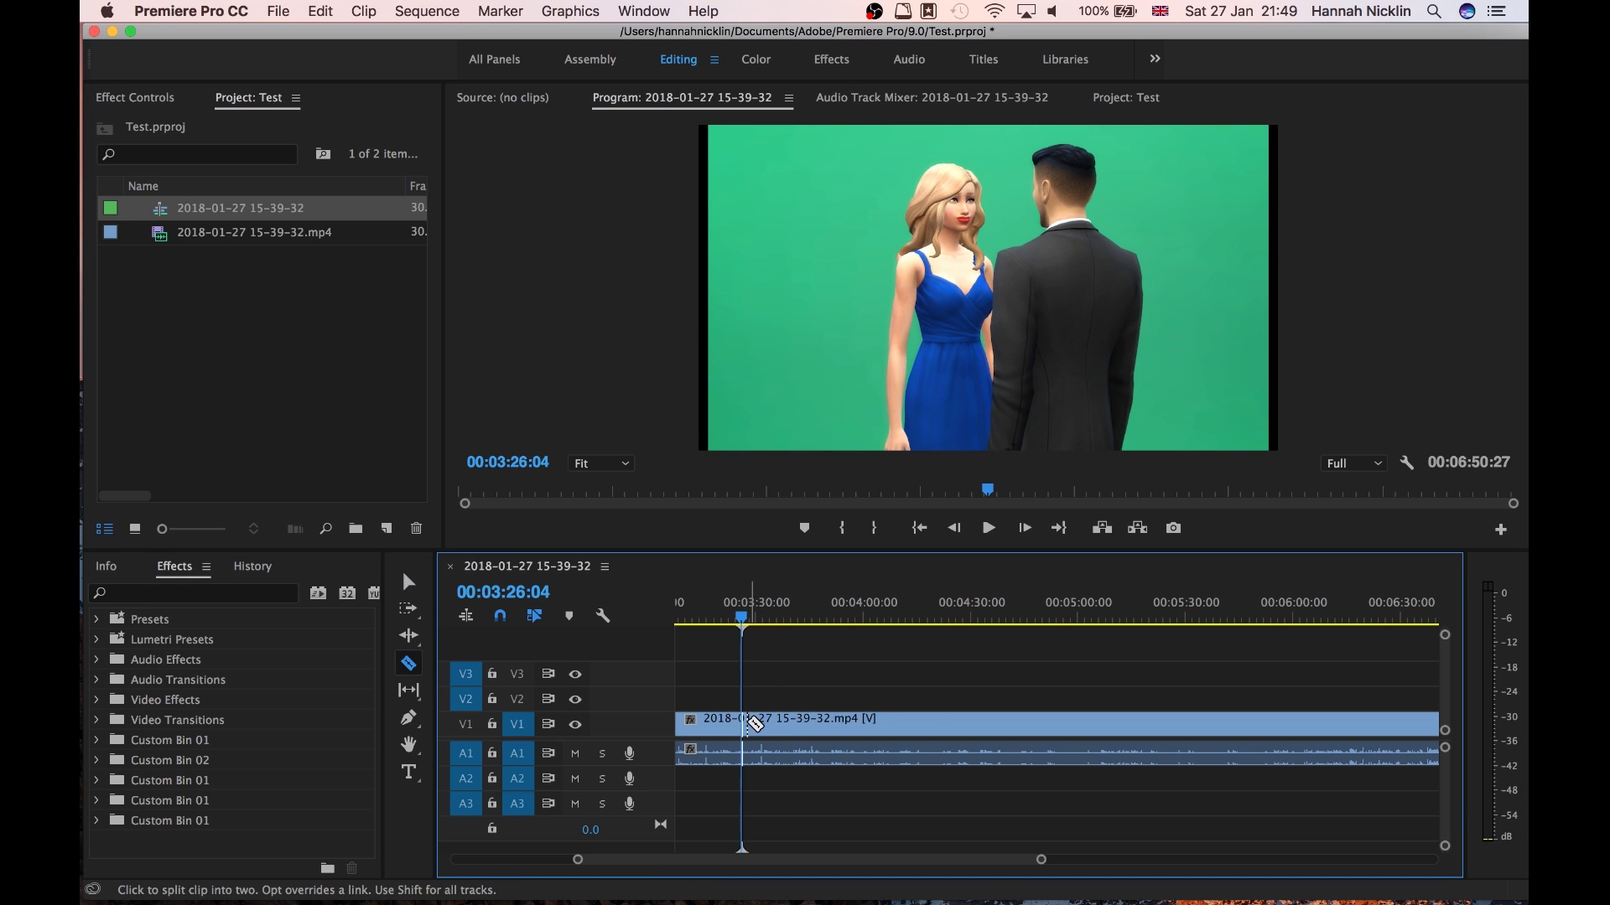
left_click(742, 724)
key("v")
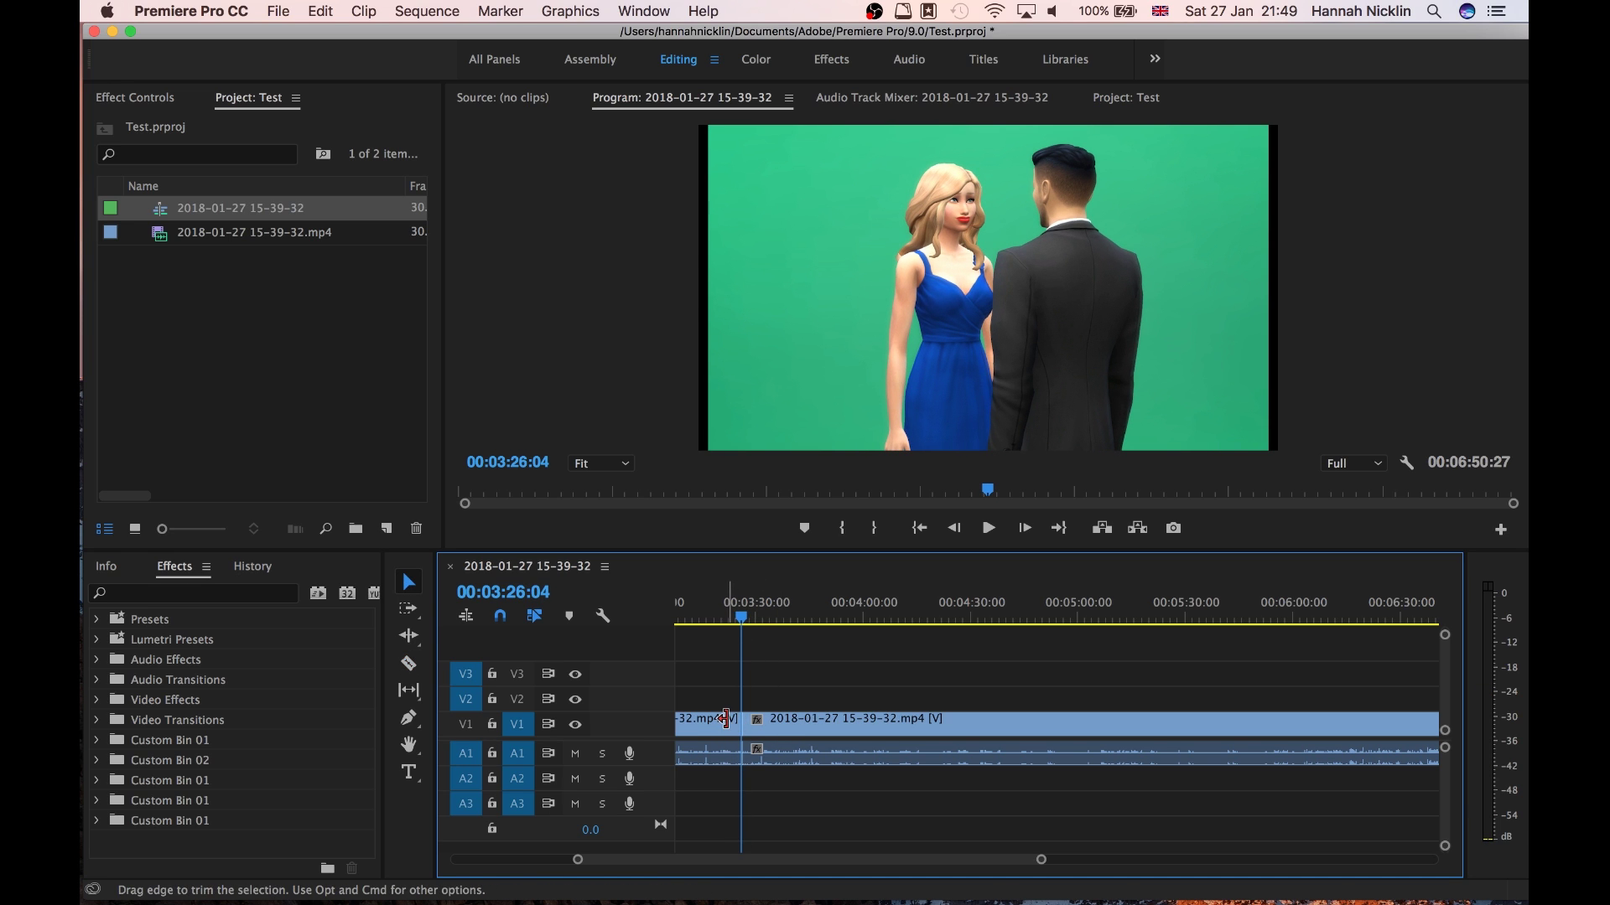
left_click(714, 726)
key("Delete")
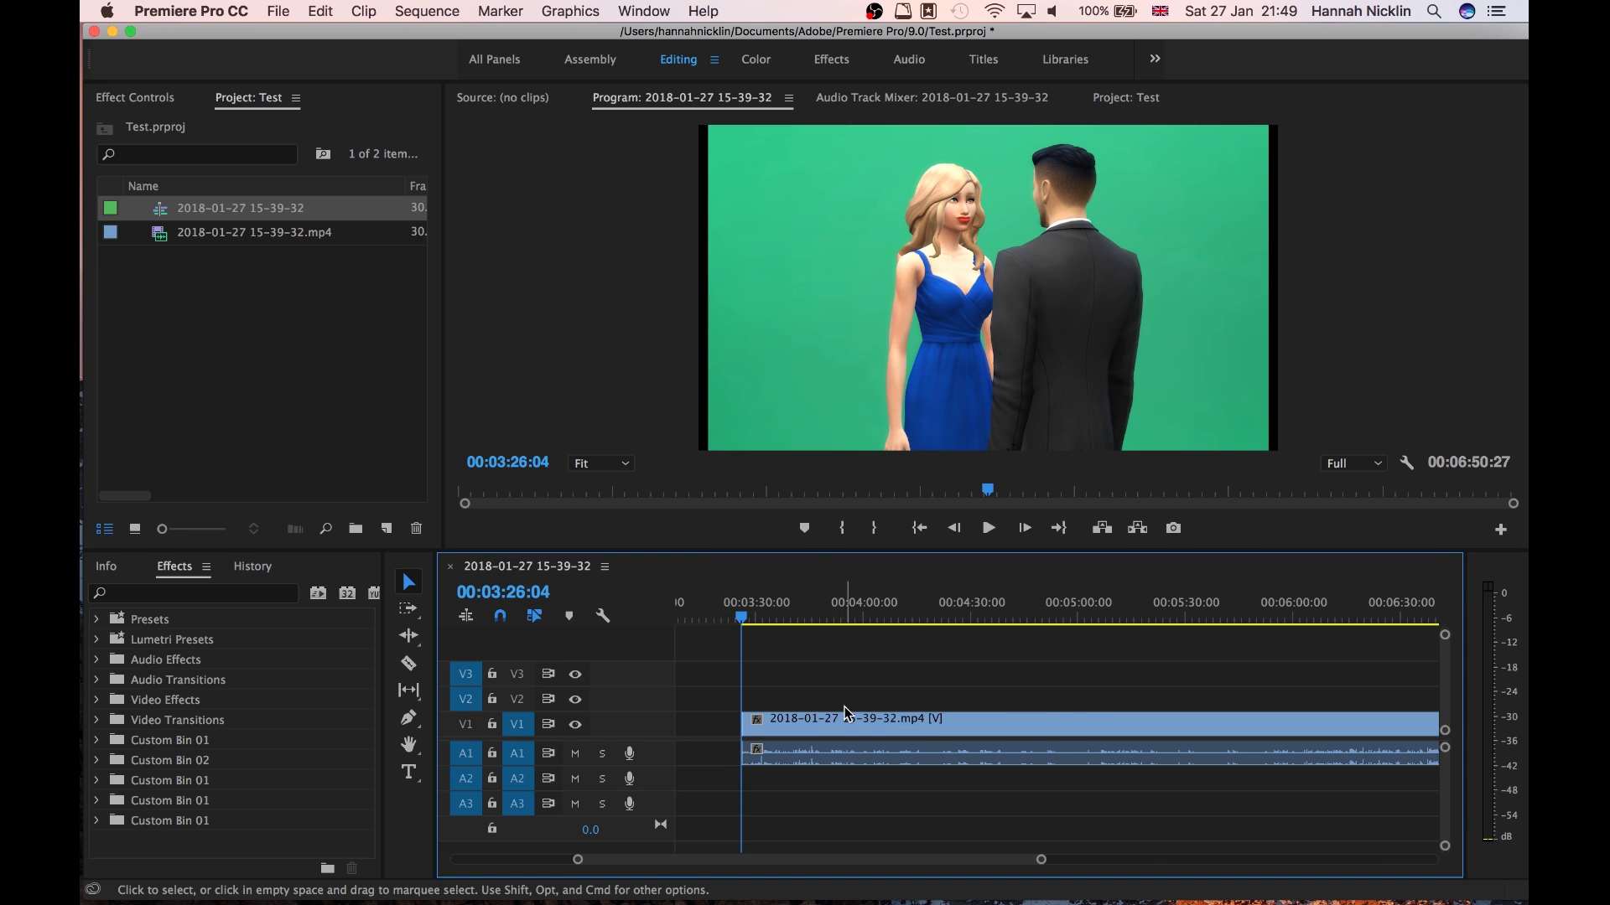
Step: Move the remaining clip back to the beginning of the sequence and return the playhead to 00:00:00:00
key("minus")
key("minus")
key("minus")
left_click(893, 734)
left_click_drag(892, 734, 637, 736)
key("Home")
key("equal")
key("equal")
key("equal")
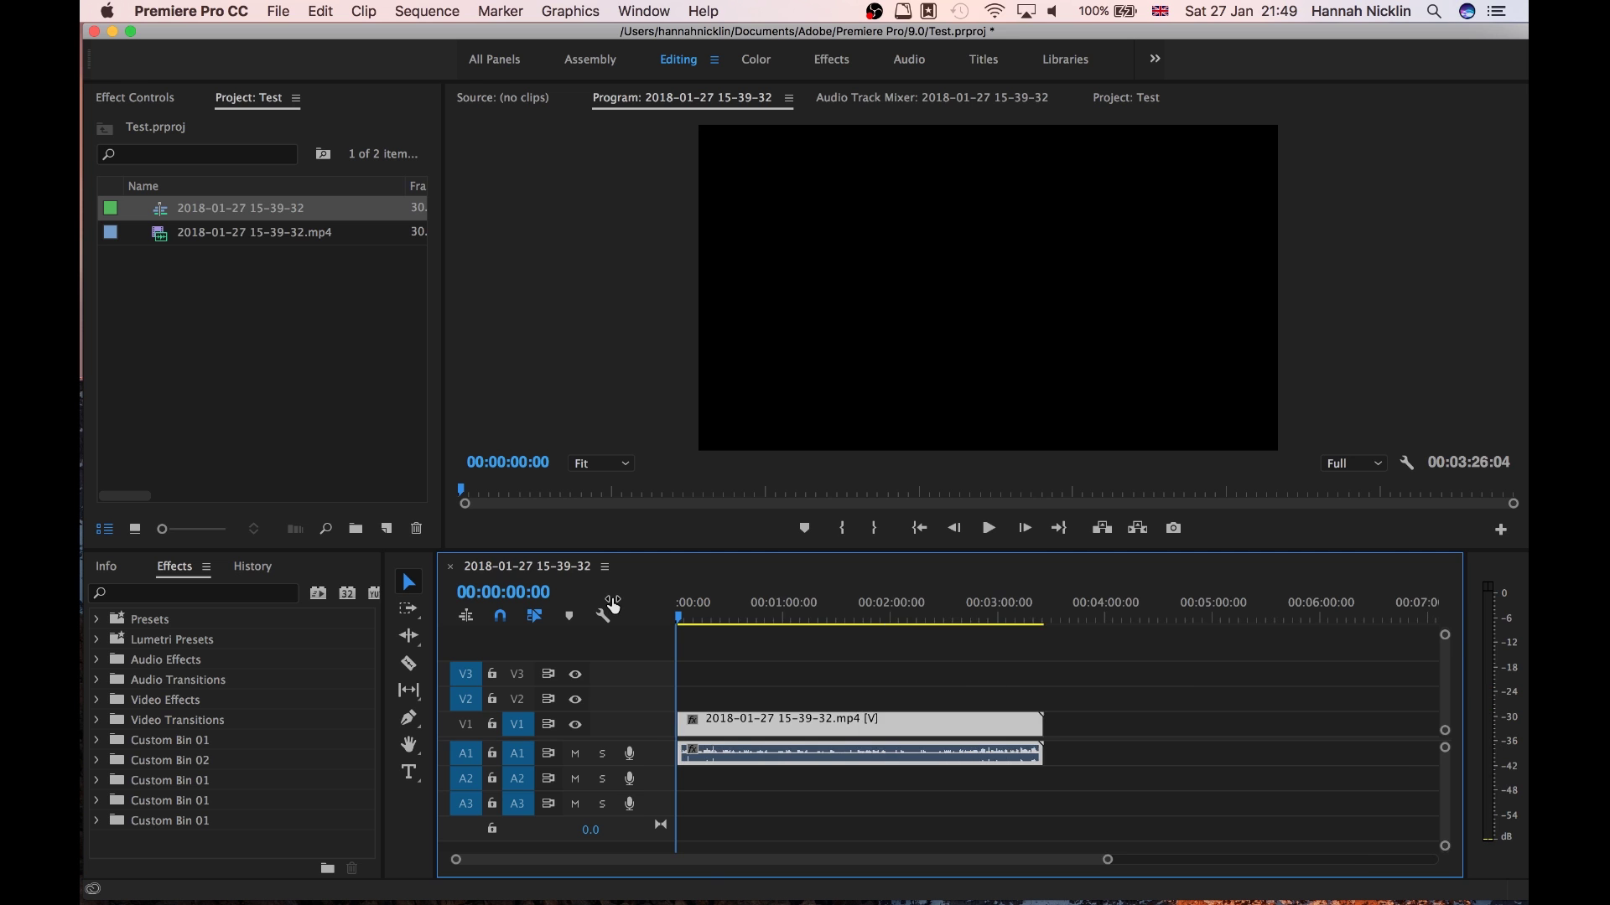
Step: Trim a few seconds off the clip's opening and align it with the sequence start at 00:00:00:00
left_click_drag(829, 710, 821, 711)
mouse_move(692, 619)
left_mouse_down()
mouse_move(725, 621)
mouse_move(709, 620)
left_mouse_up()
mouse_move(724, 726)
left_mouse_down()
mouse_move(751, 726)
mouse_move(694, 726)
left_mouse_up()
key("Home")
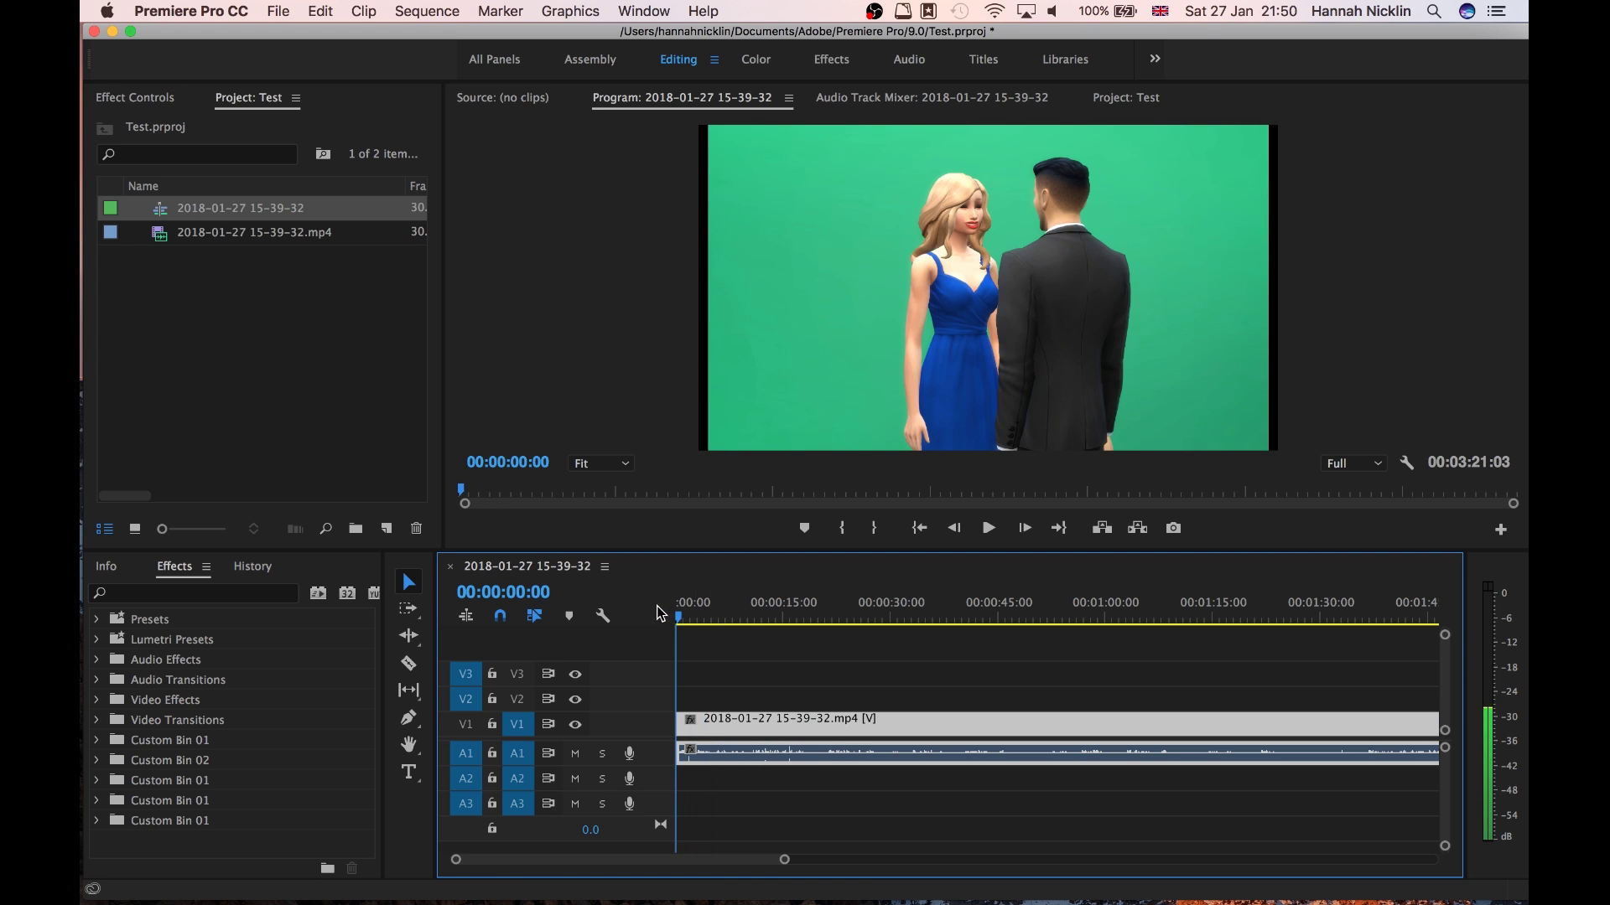
Step: Play the clip from the start, split it at 00:00:11:25 and delete the part after the cut
key("space")
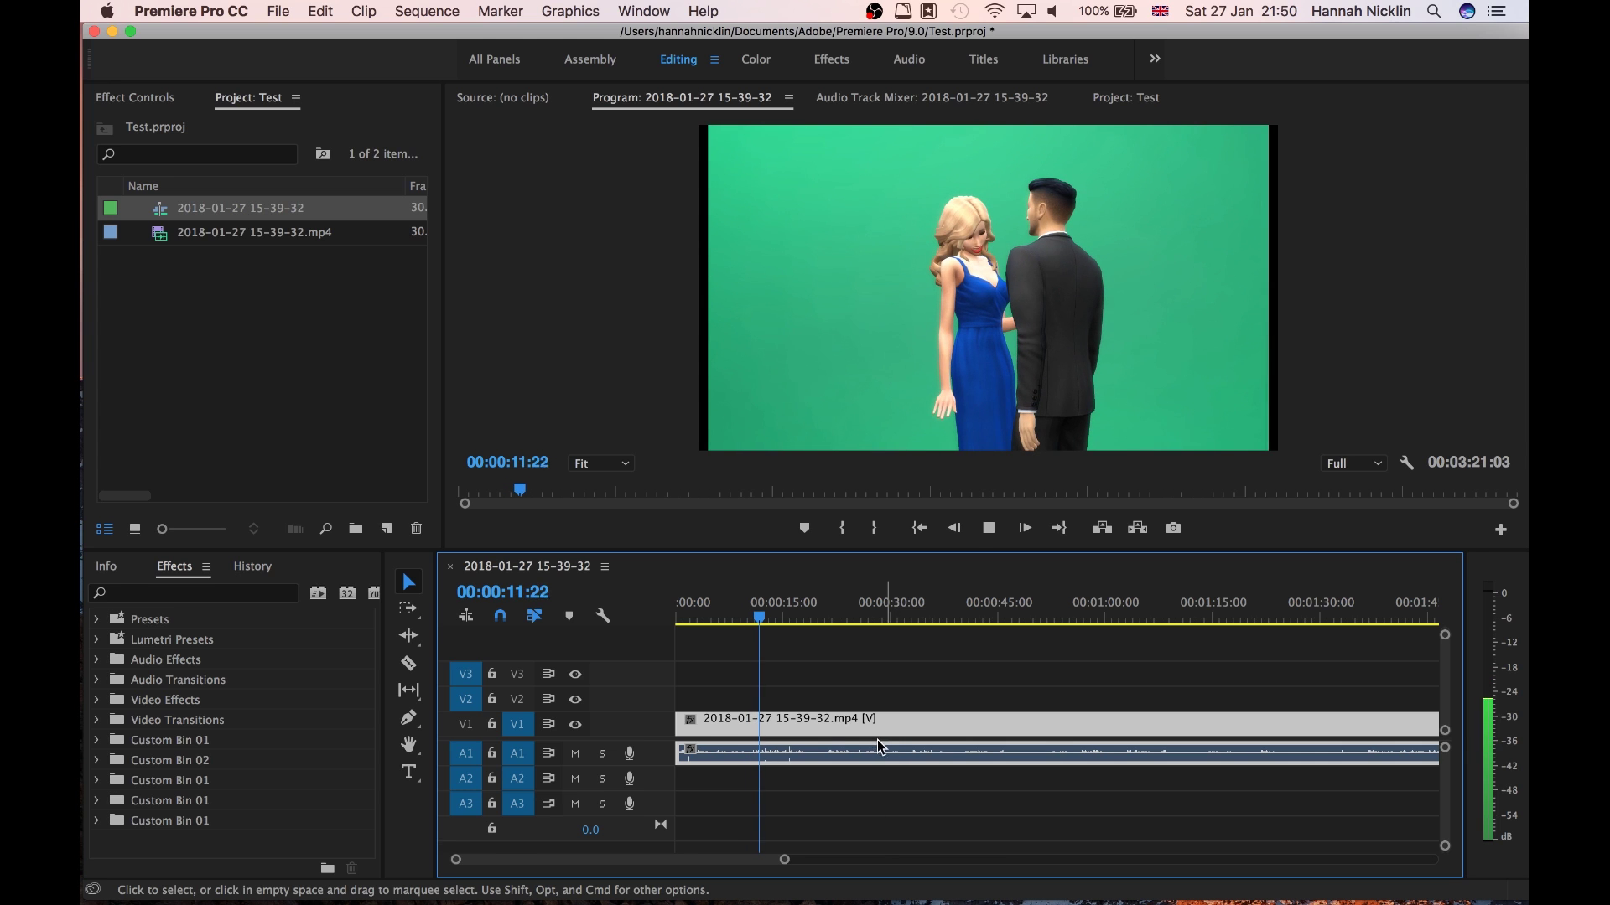
key("space")
key("c")
left_click(769, 730)
key("v")
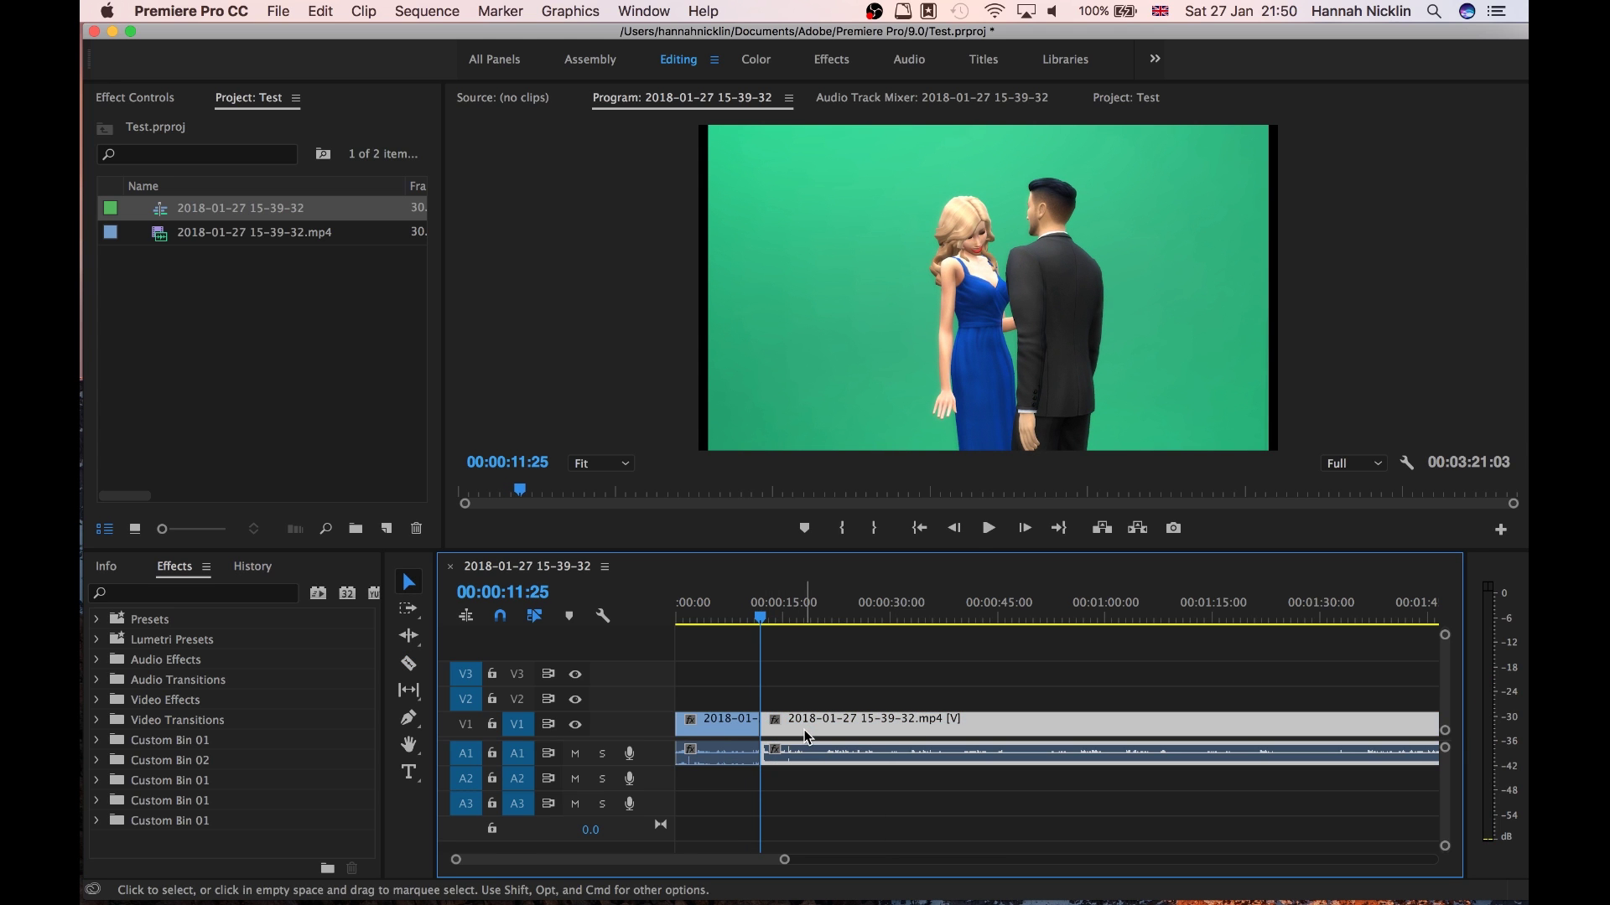
key("Delete")
Step: Move the short clip up to video track V2 and set the playhead to the embrace at 00:00:04:02
left_click_drag(738, 726, 738, 701)
mouse_move(889, 898)
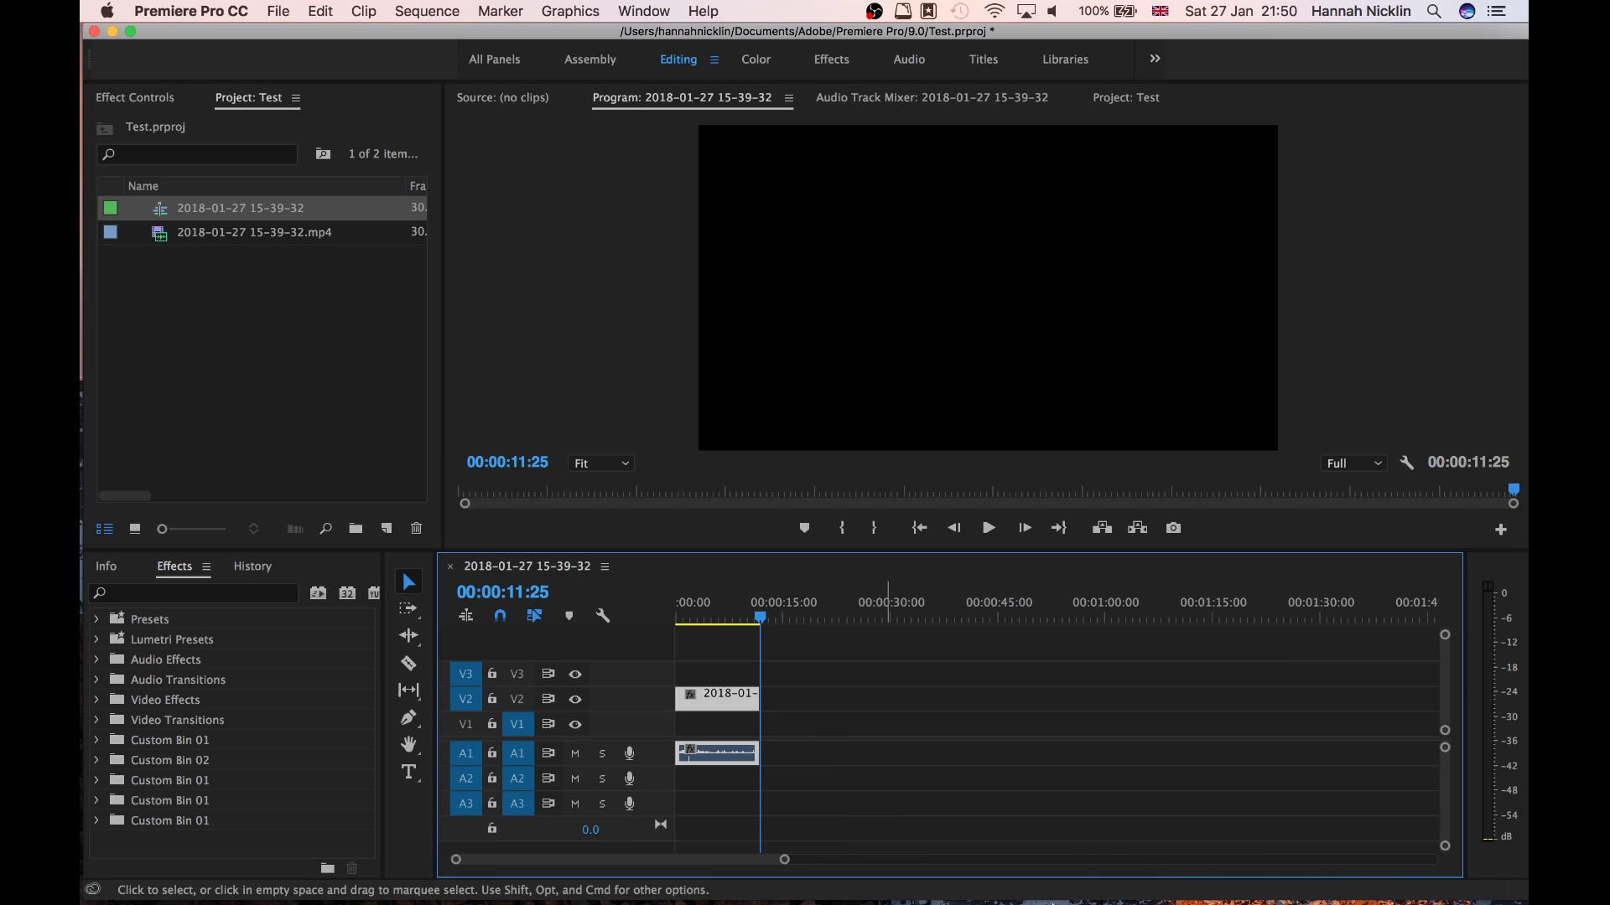
left_click_drag(729, 618, 703, 618)
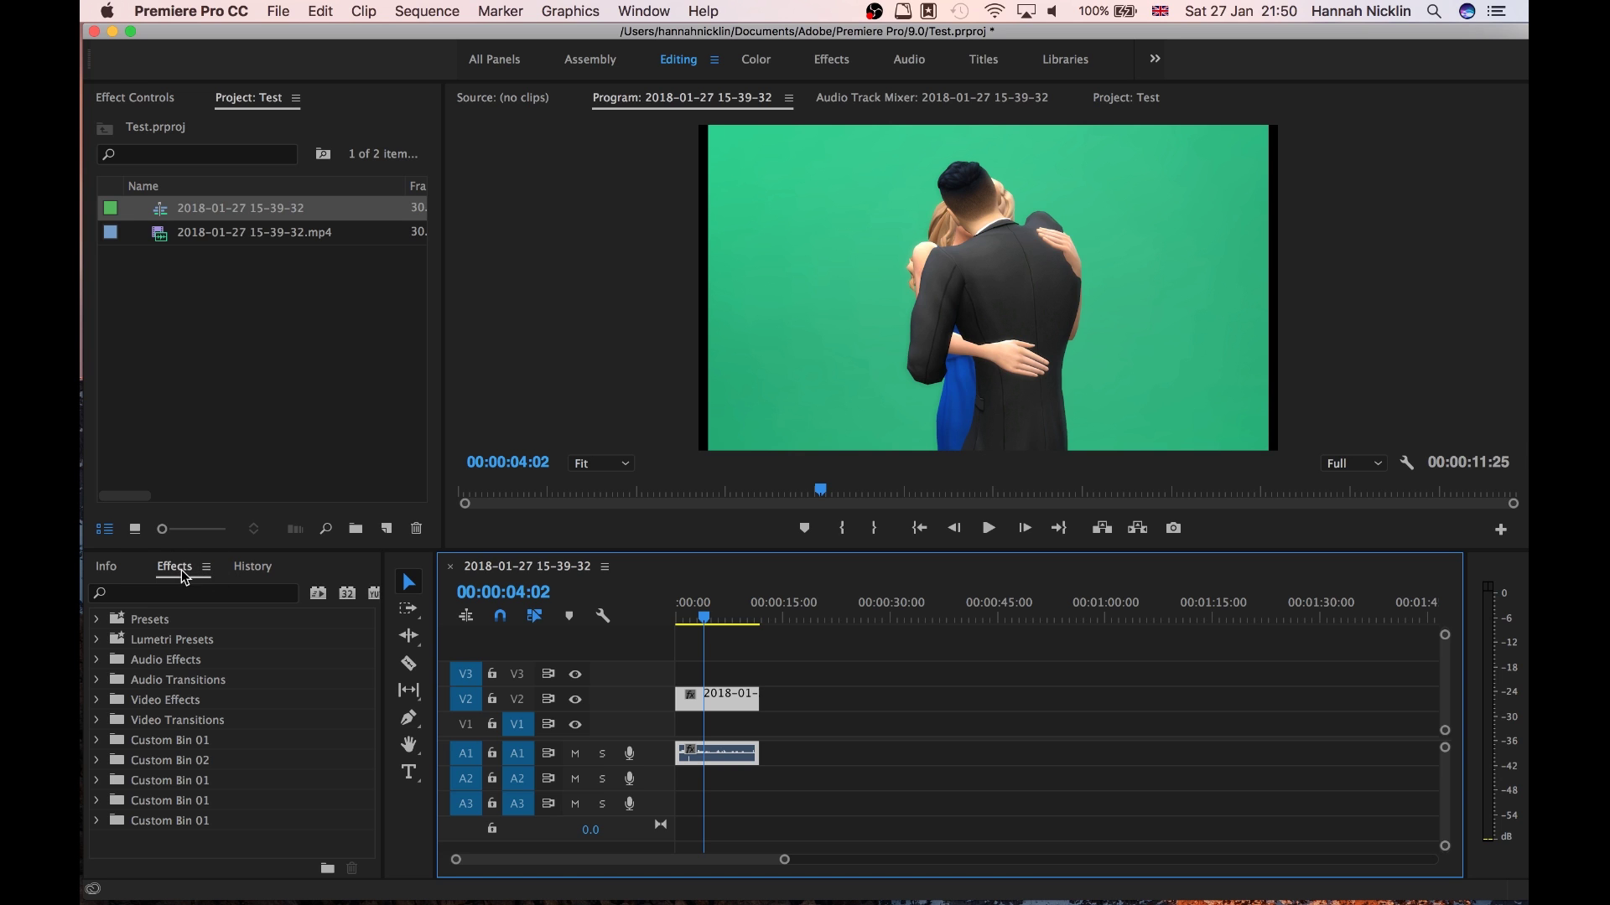
Step: Search the help for "effect" and bring up the Effects panel
left_click(704, 11)
type("effect")
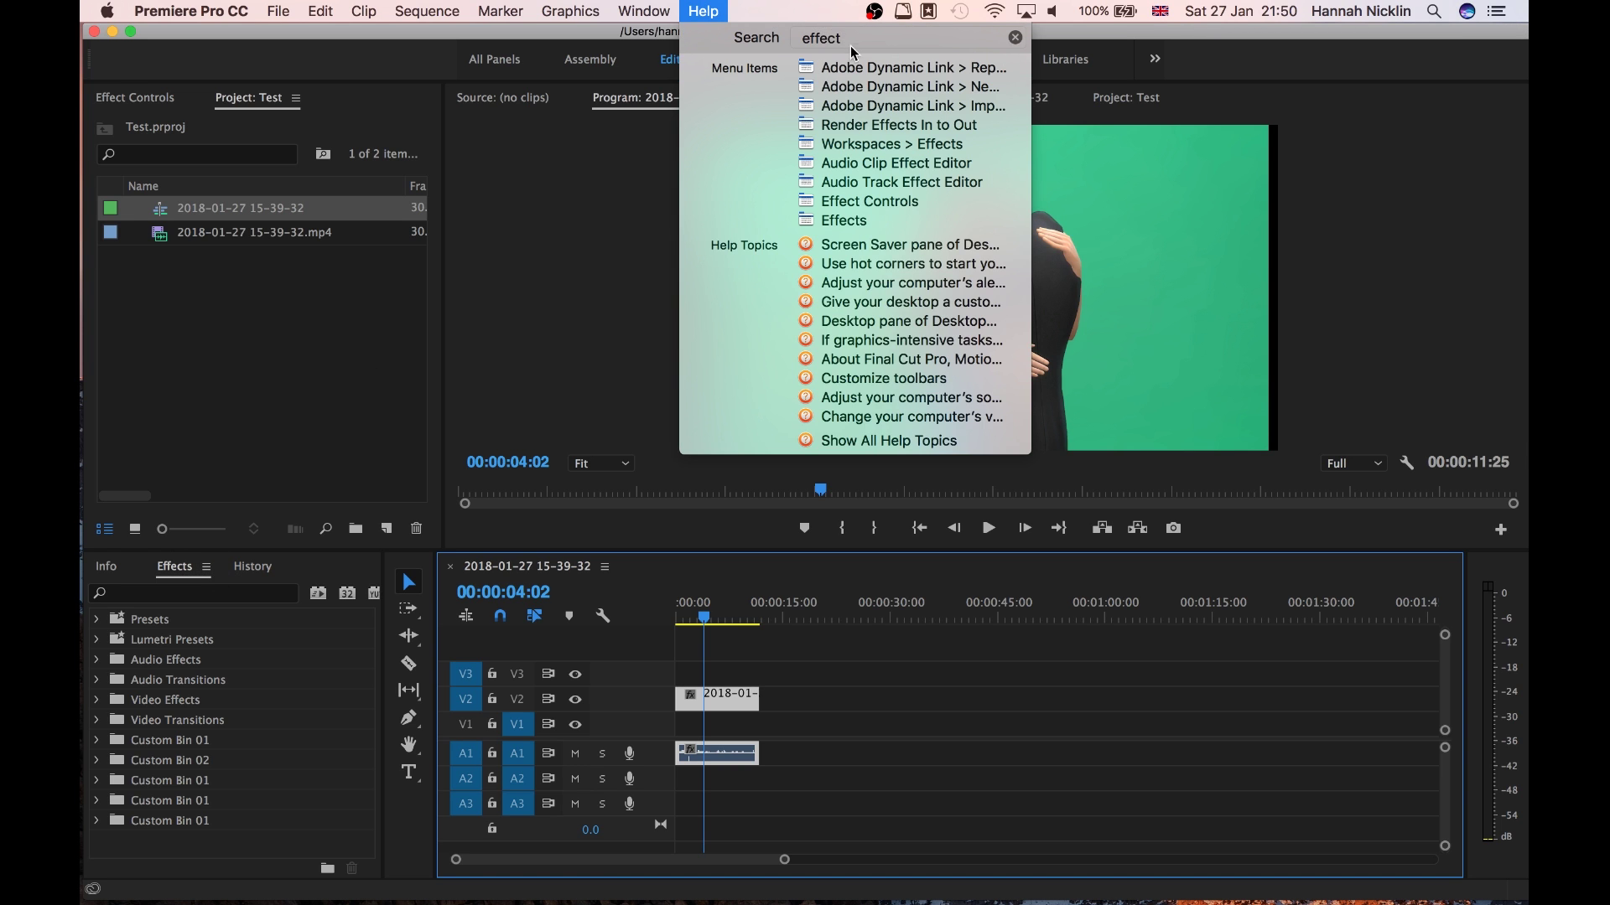
left_click(876, 222)
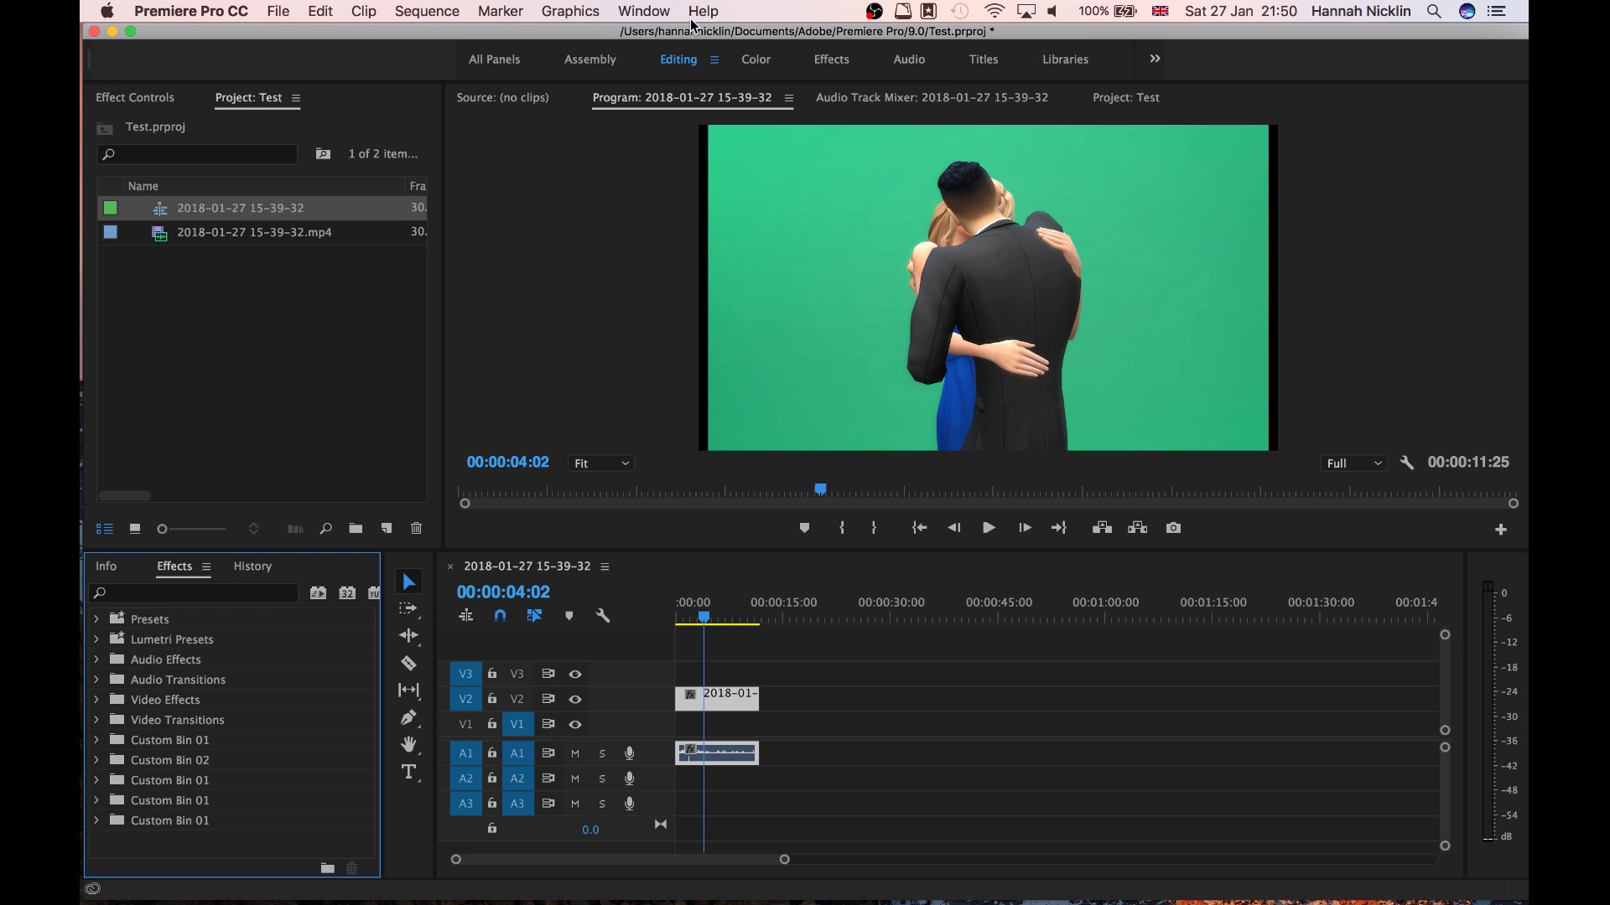
Step: Find Ultra Key among the Keying video effects and apply it to the clip on track V2
left_click(198, 594)
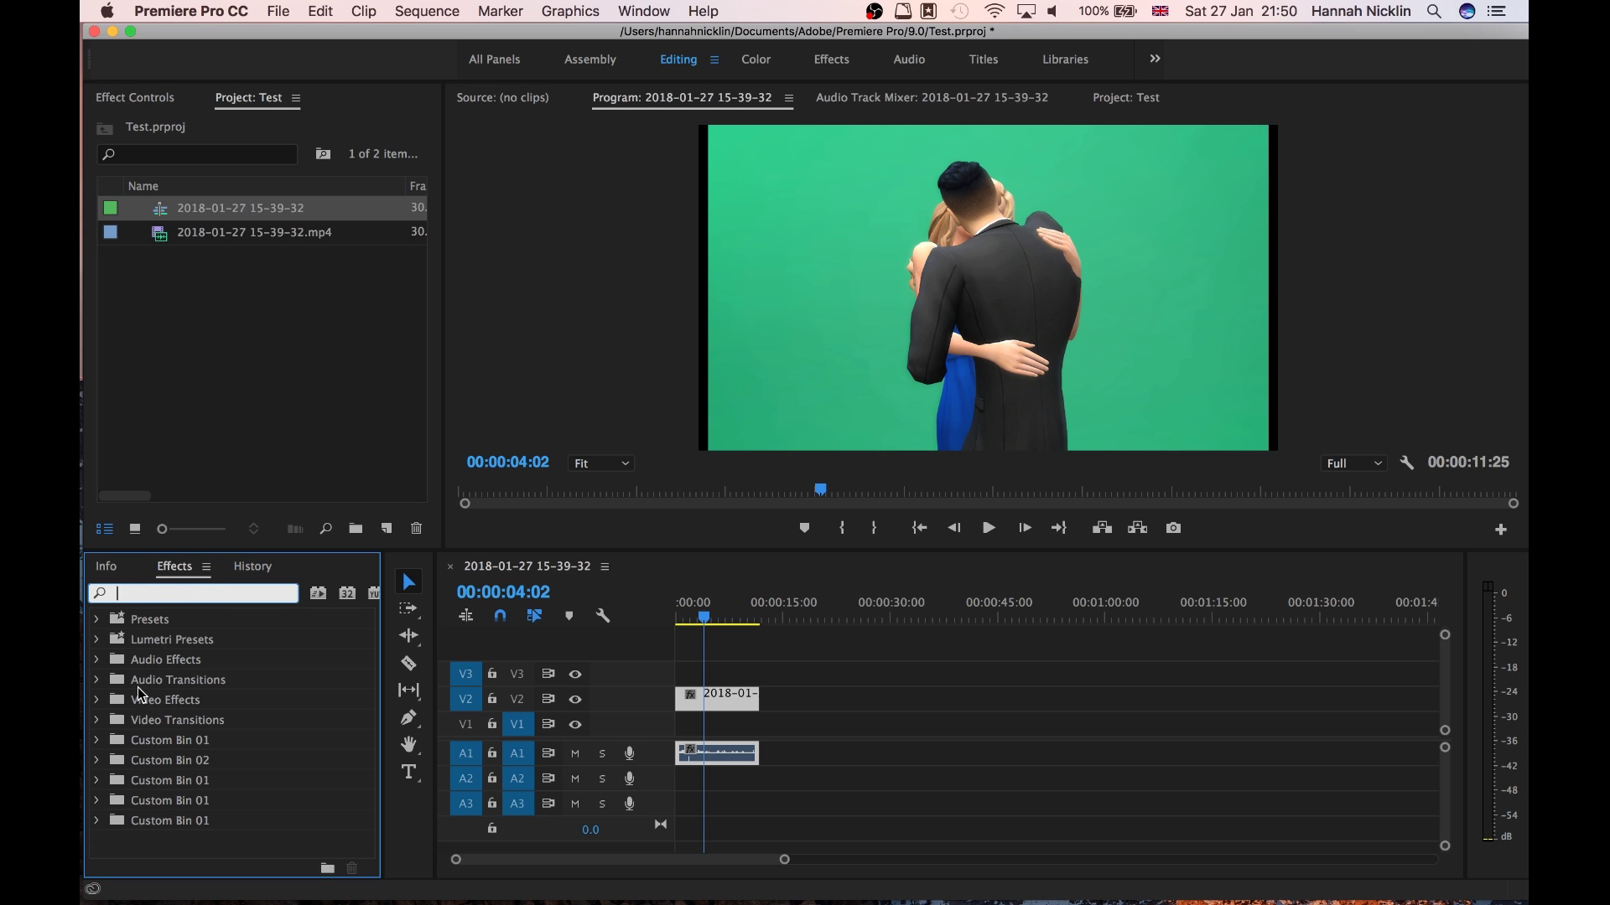
left_click(97, 702)
scroll(186, 717, "down", 5)
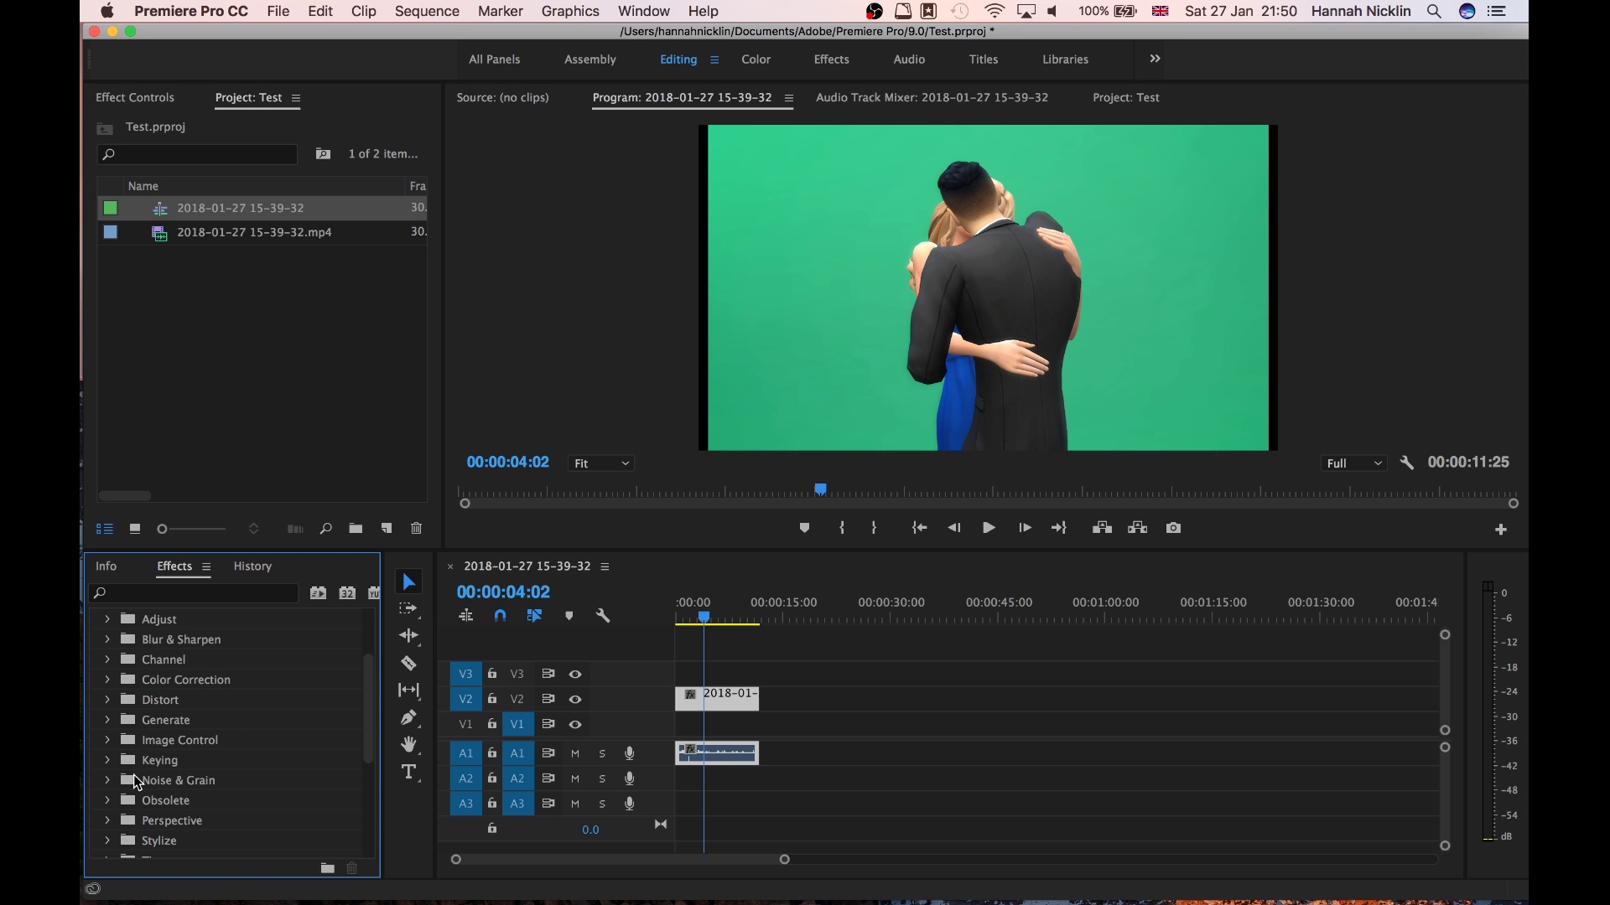
left_click(107, 761)
scroll(186, 788, "down", 5)
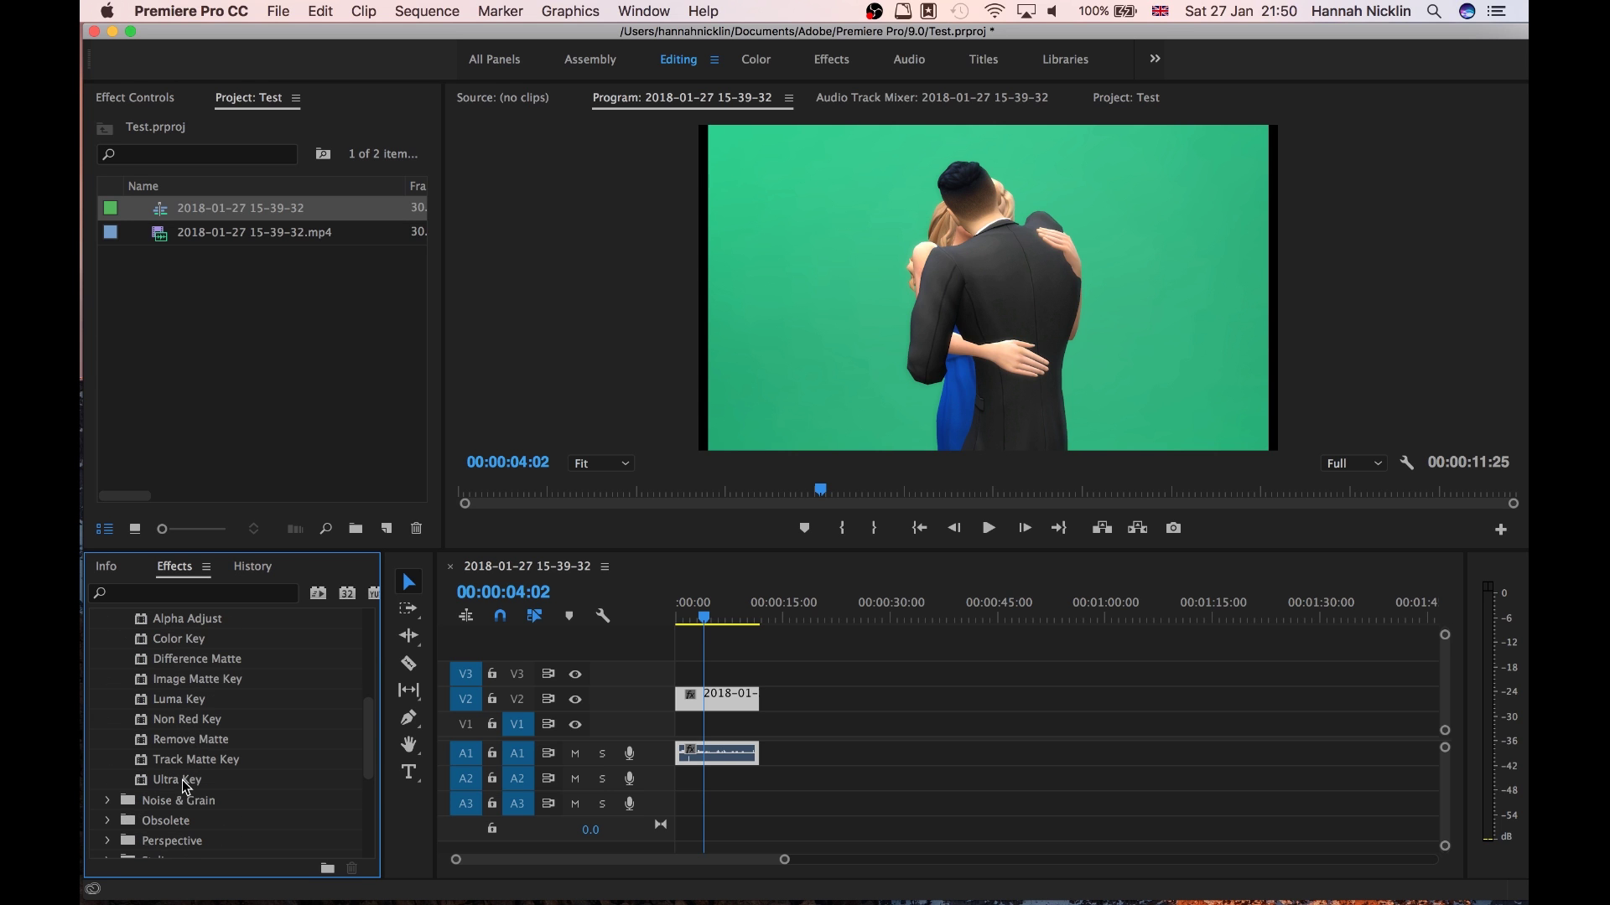
left_click(191, 782)
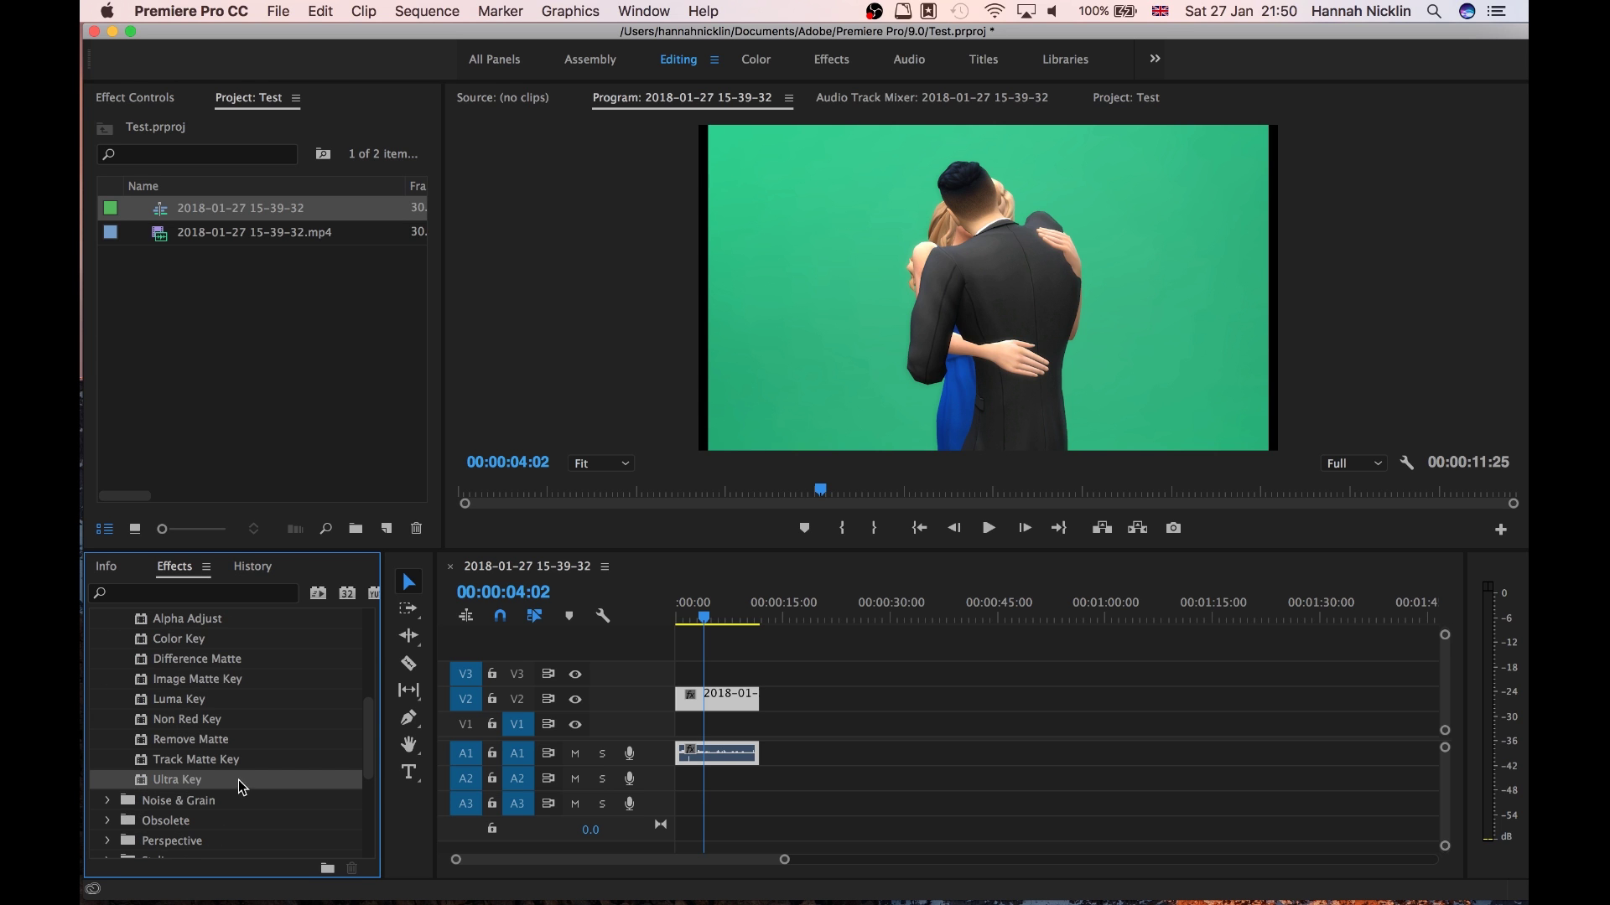
left_click_drag(193, 782, 711, 701)
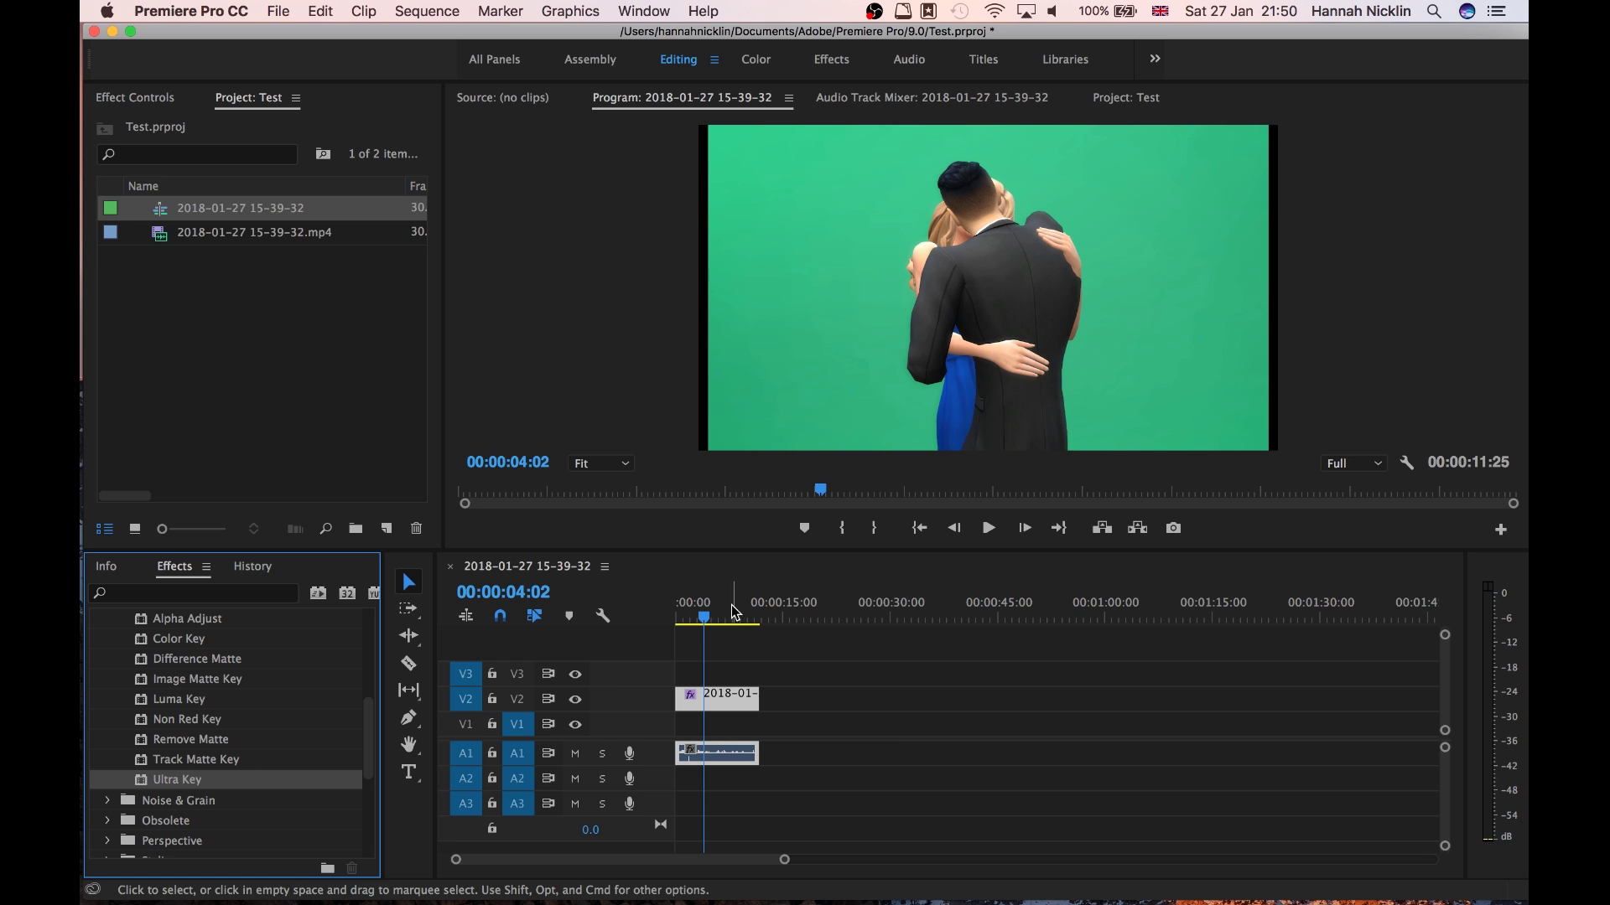
Step: Set the playhead to 00:00:04:19 and bring up the clip's Ultra Key settings in Effect Controls
mouse_move(709, 603)
left_mouse_down()
mouse_move(690, 602)
mouse_move(711, 605)
left_mouse_up()
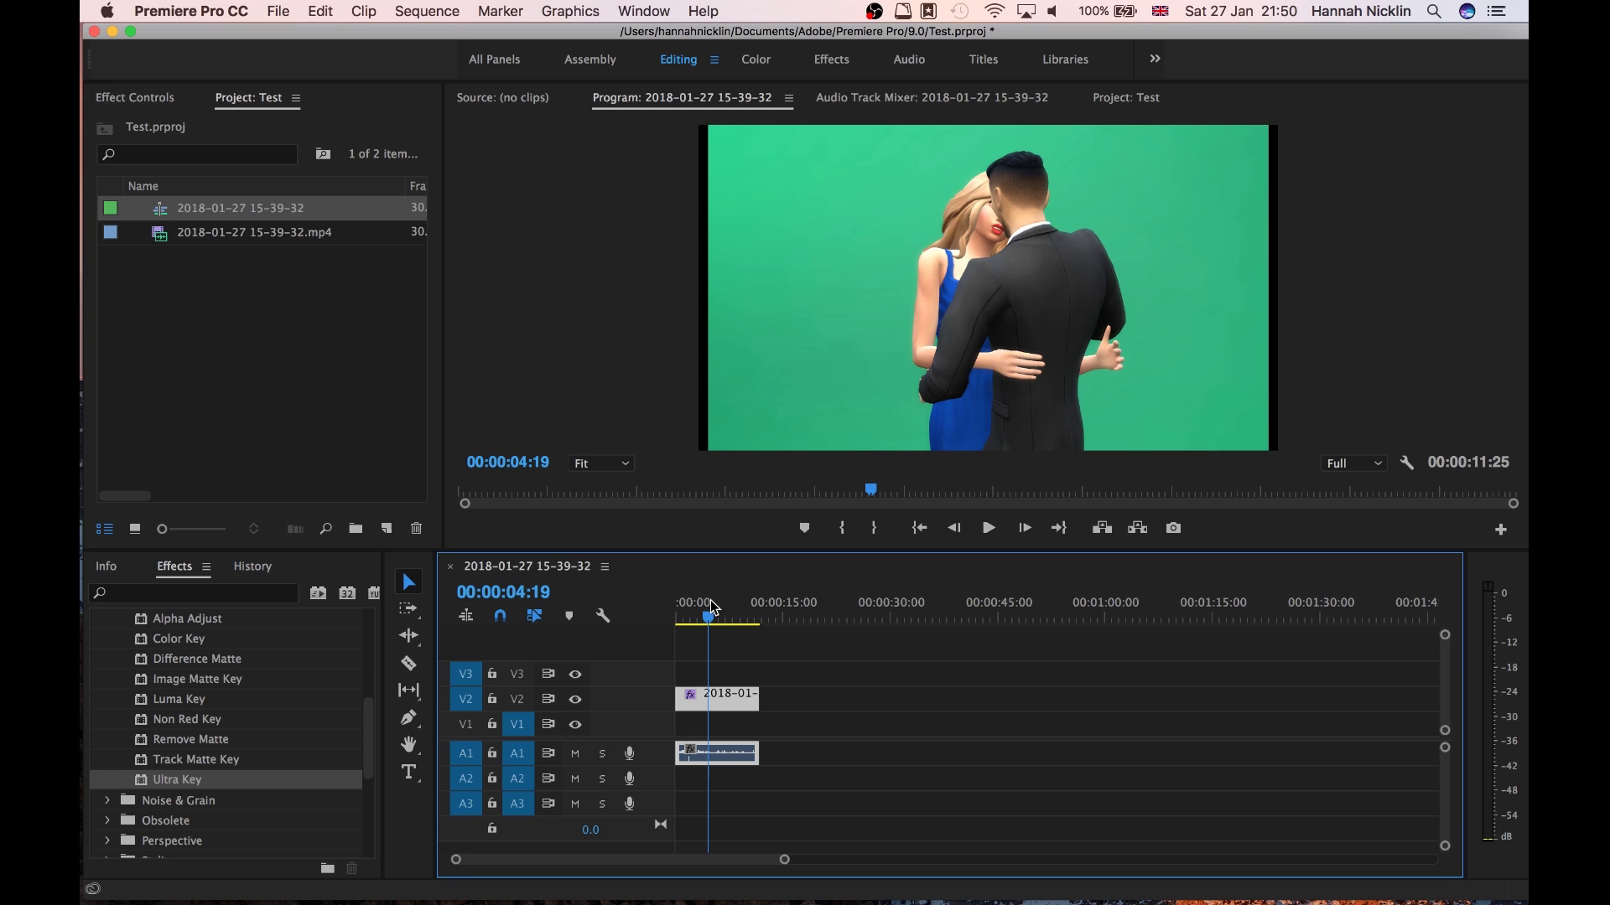
left_click(153, 104)
scroll(426, 386, "down", 8)
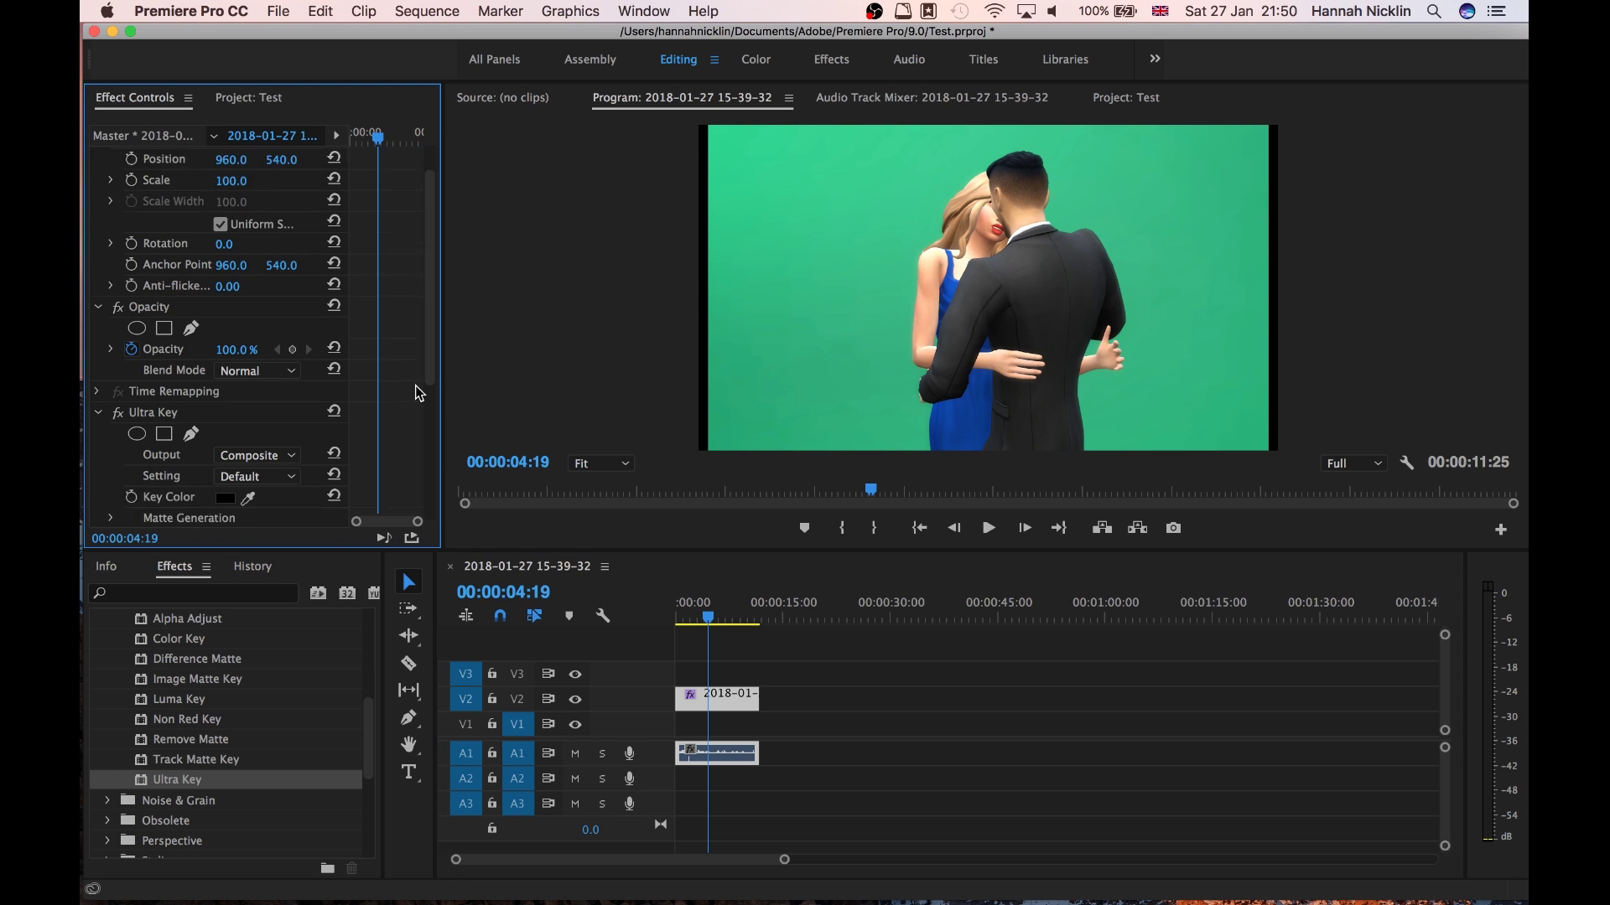
scroll(419, 393, "down", 1)
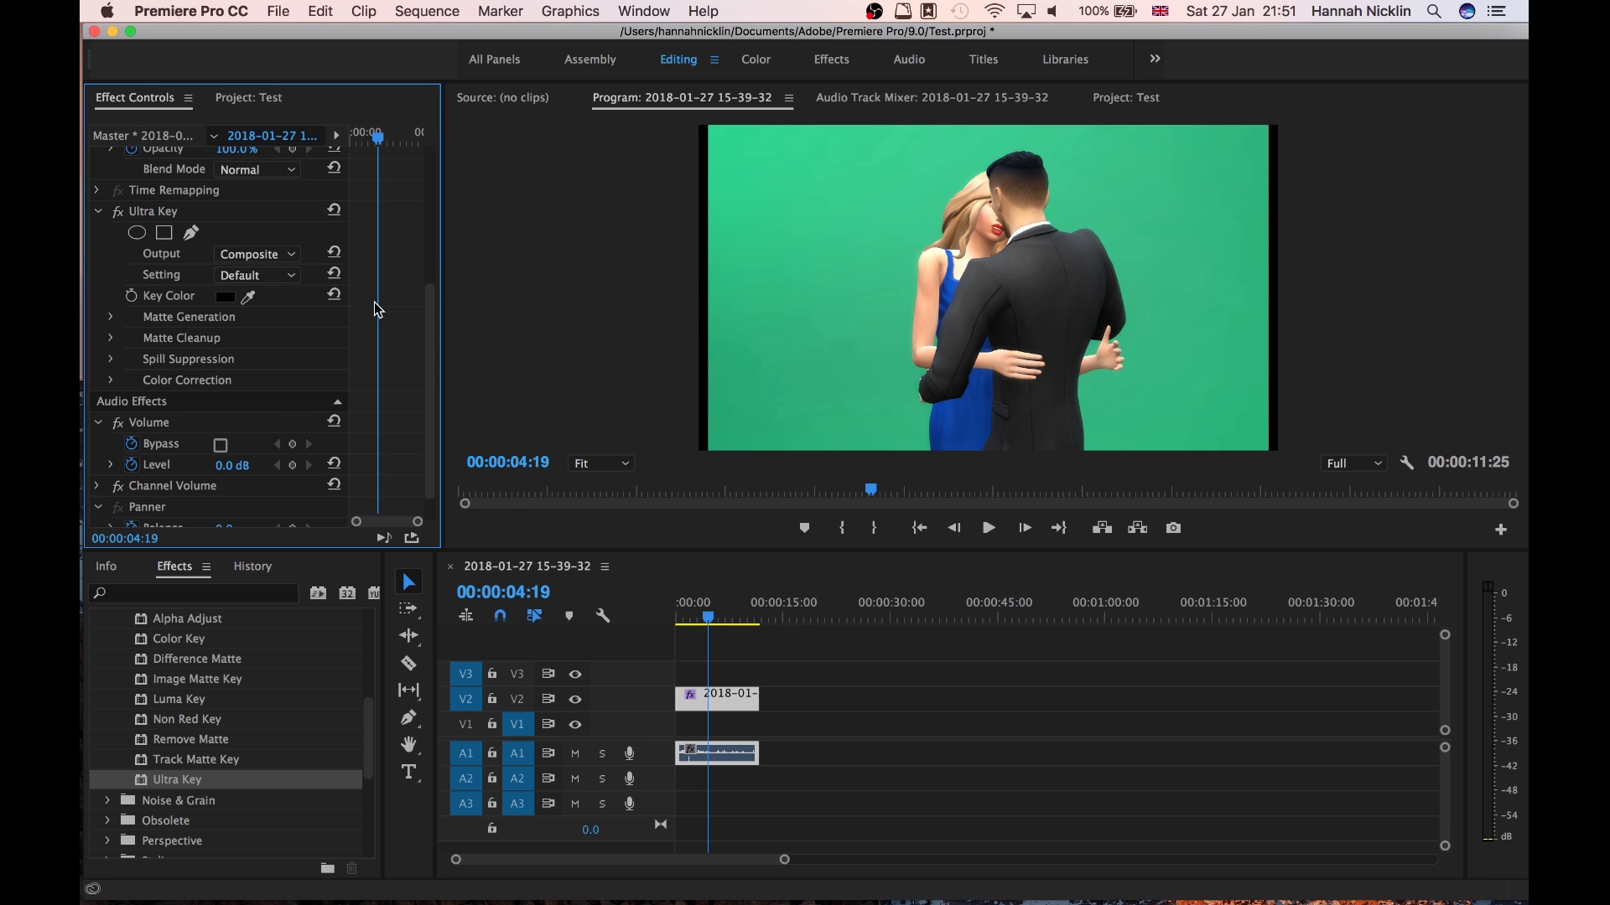
Step: Sample the green backdrop beside the couple as the Ultra Key's key color
left_click(250, 297)
left_click(255, 293)
left_click(251, 297)
left_click(844, 229)
left_click(248, 296)
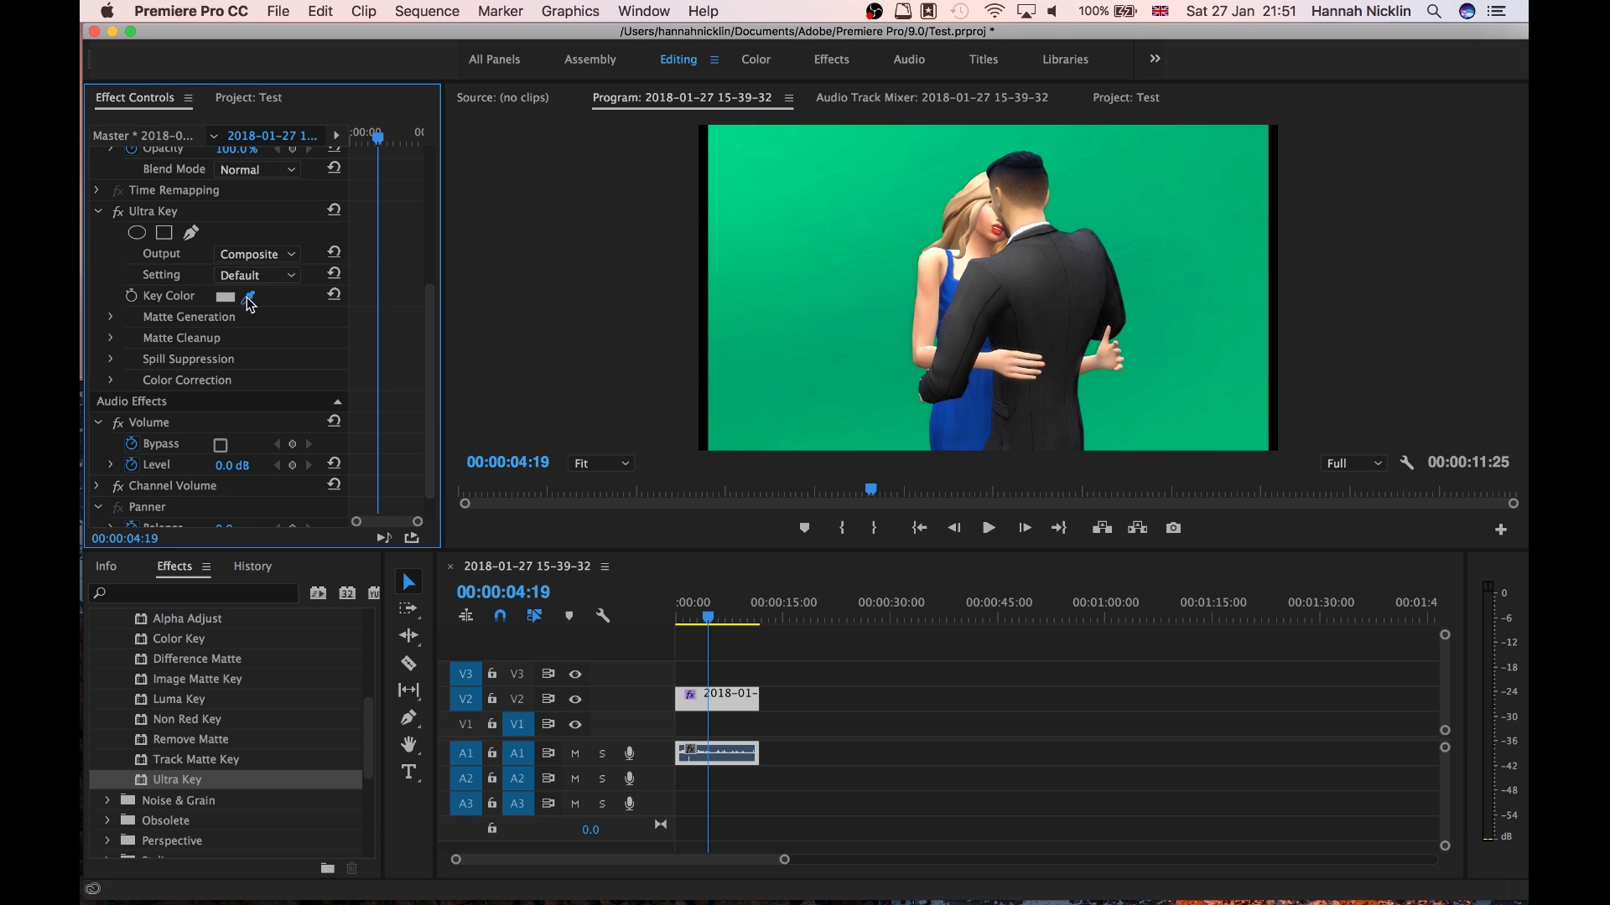
left_click(843, 239)
left_click(248, 296)
left_click(835, 327)
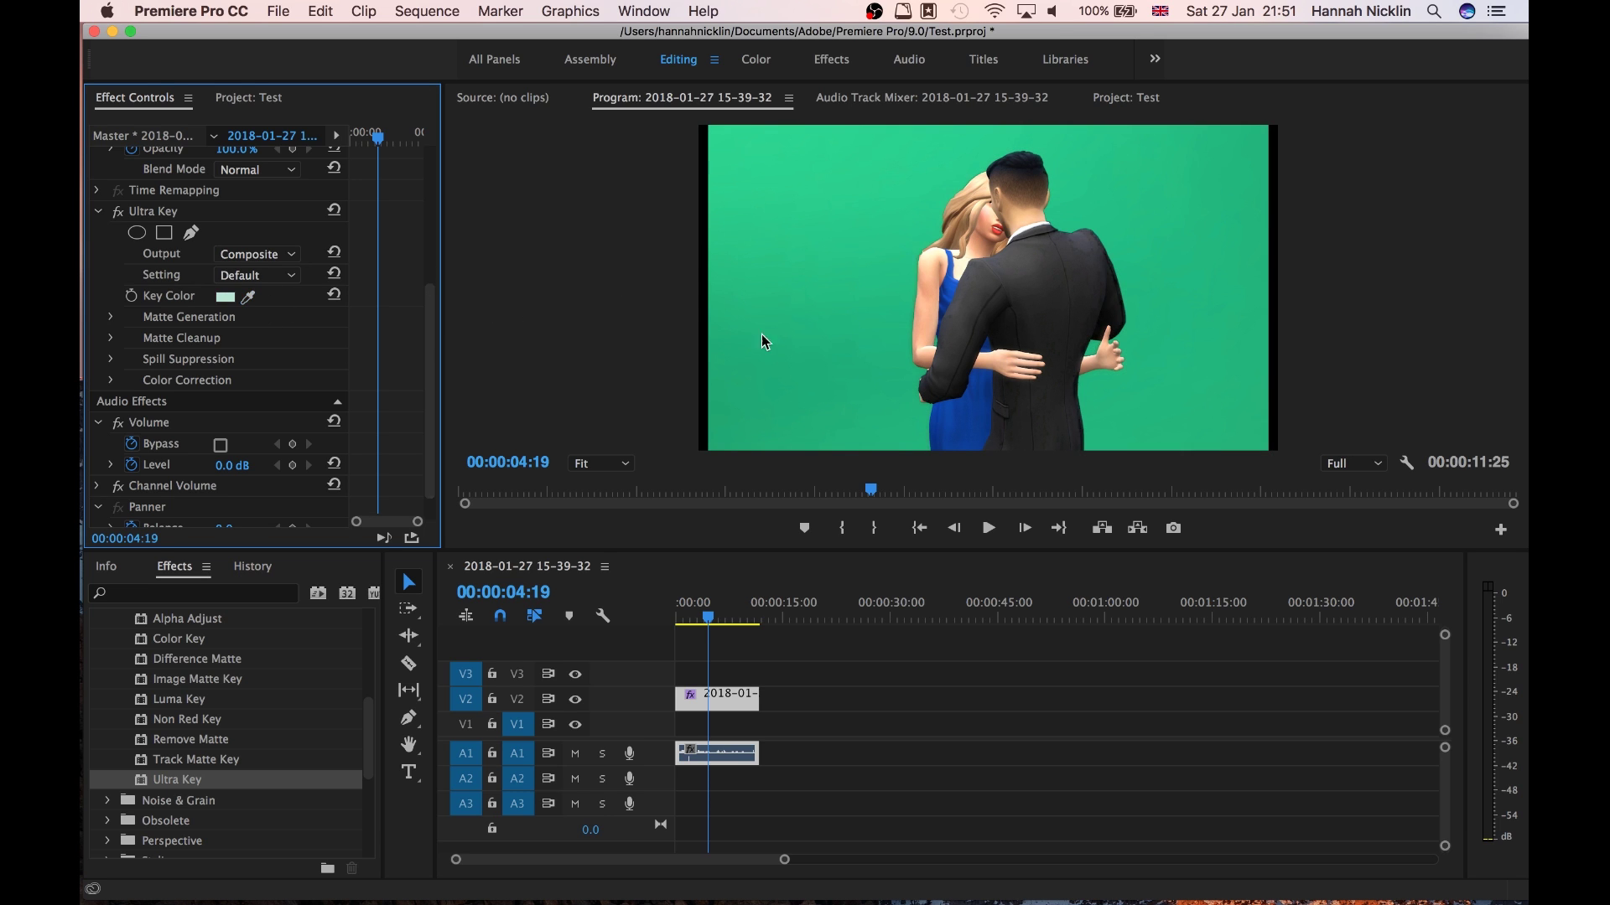
Step: Switch the Ultra Key setting to Aggressive and check the key at 00:00:05:19
left_click(285, 283)
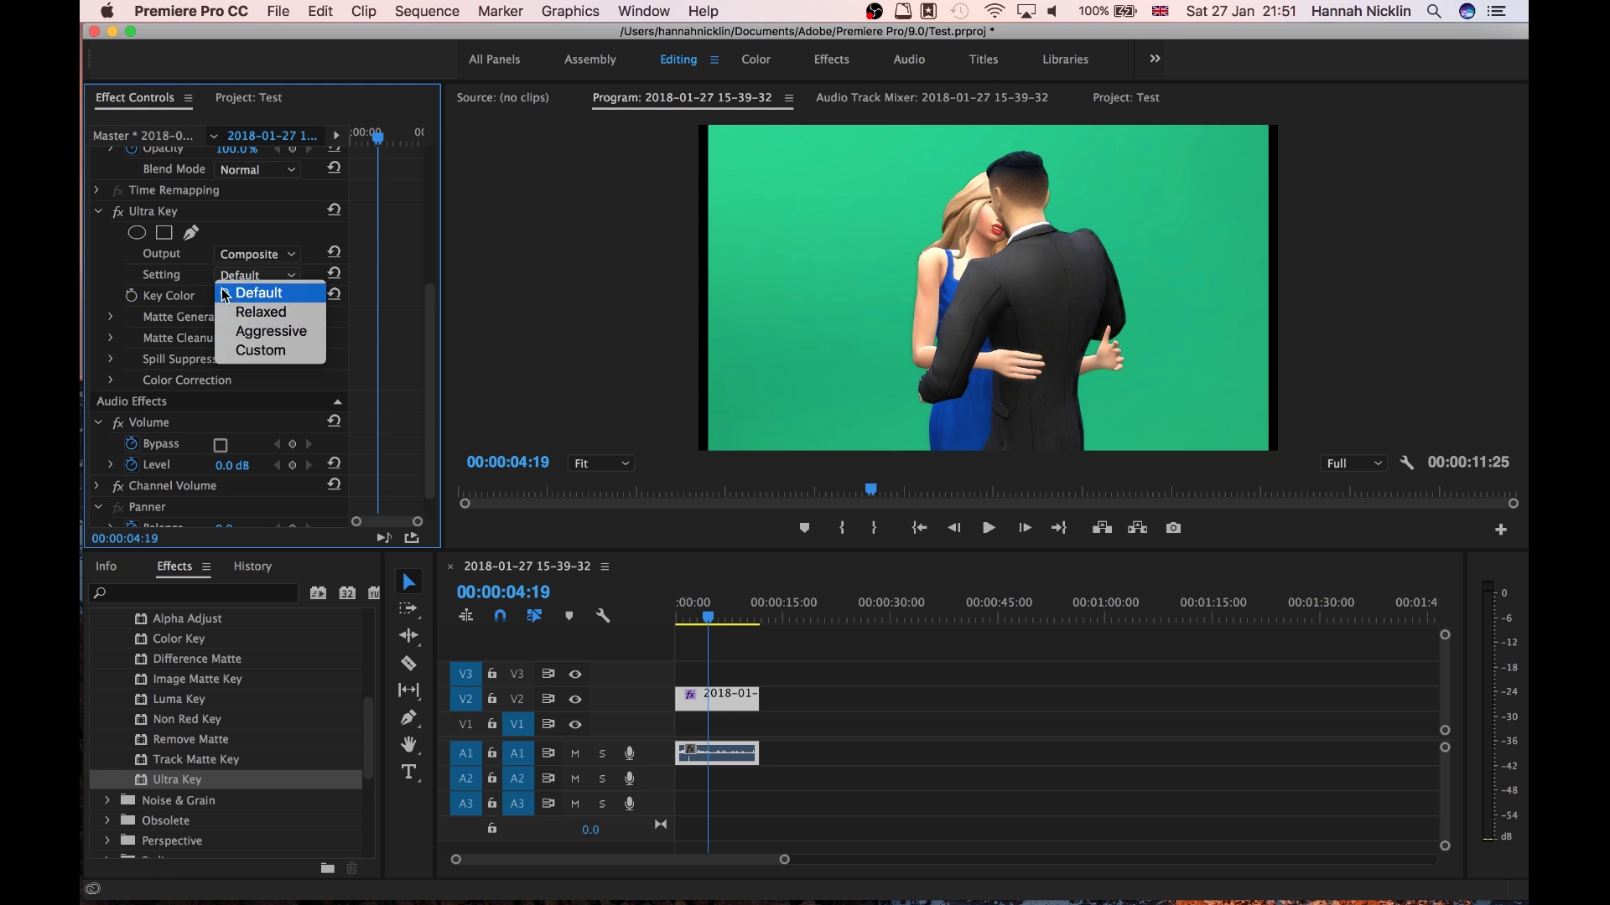
left_click(288, 333)
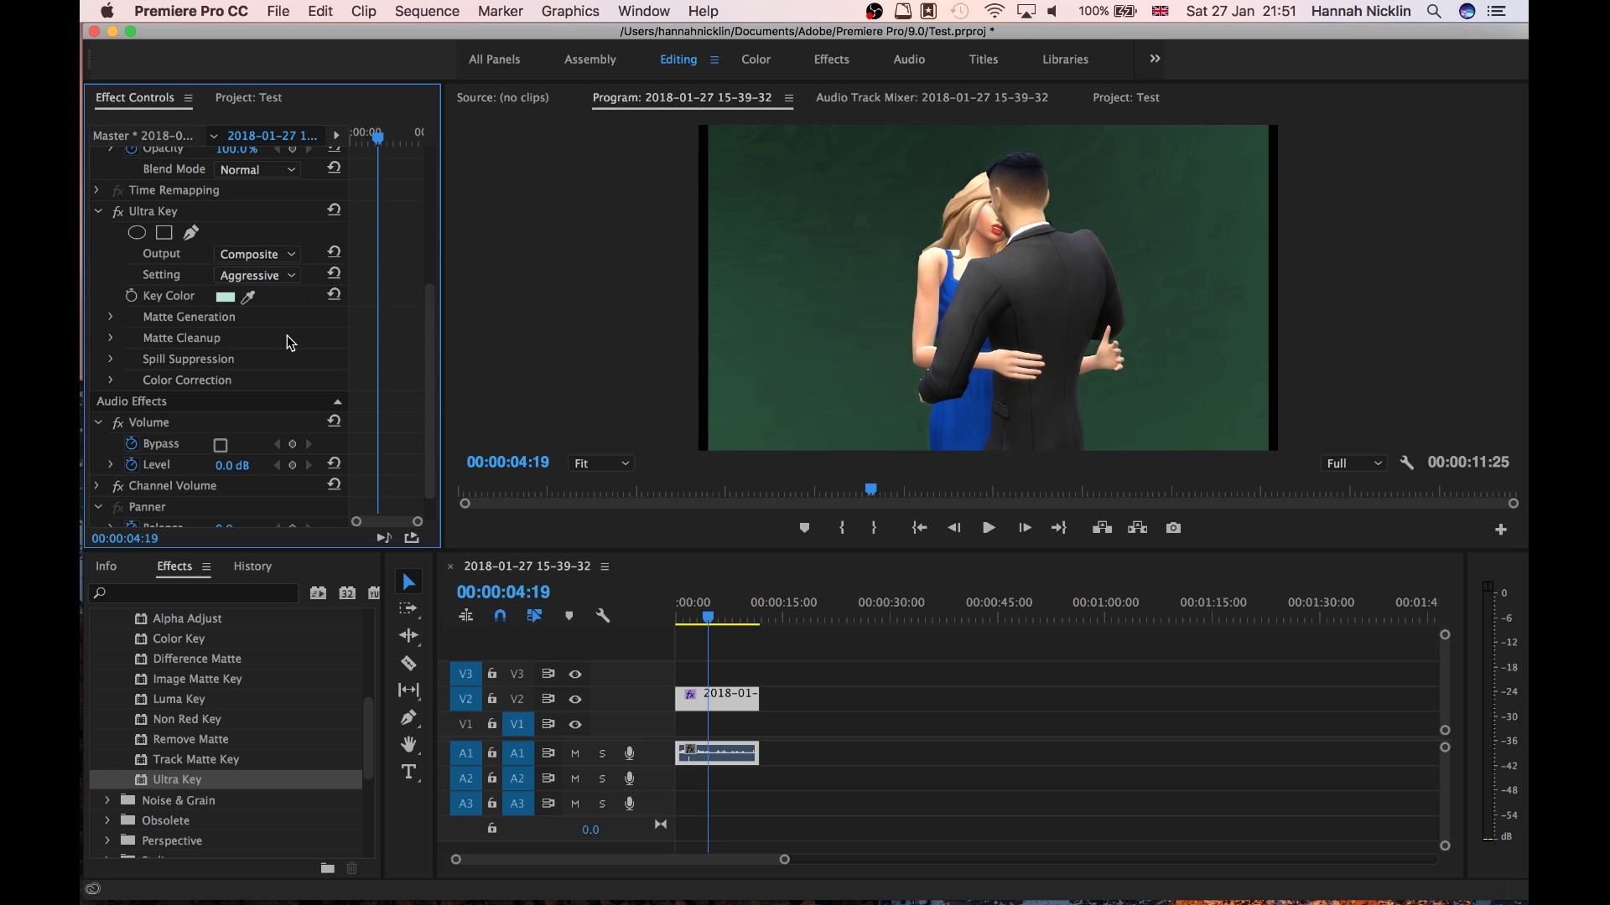
left_click_drag(708, 618, 716, 618)
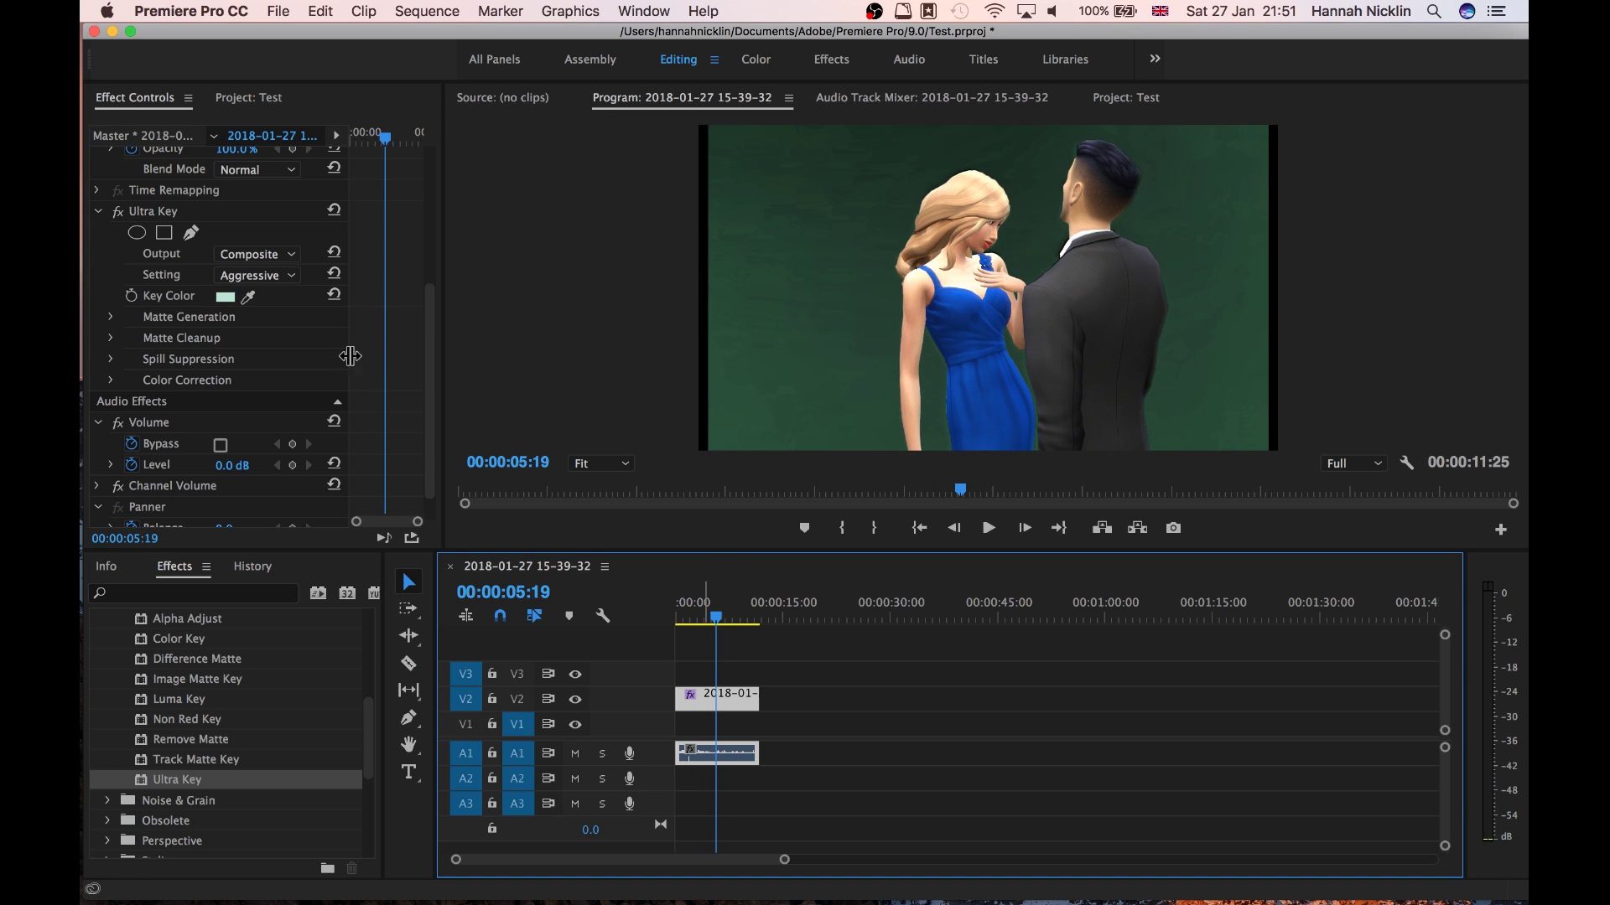
Step: Import the 01-26-18_11:35:57 PM.png image from Green Screen Studio and place it on track V1 beneath the keyed clip
left_click(254, 99)
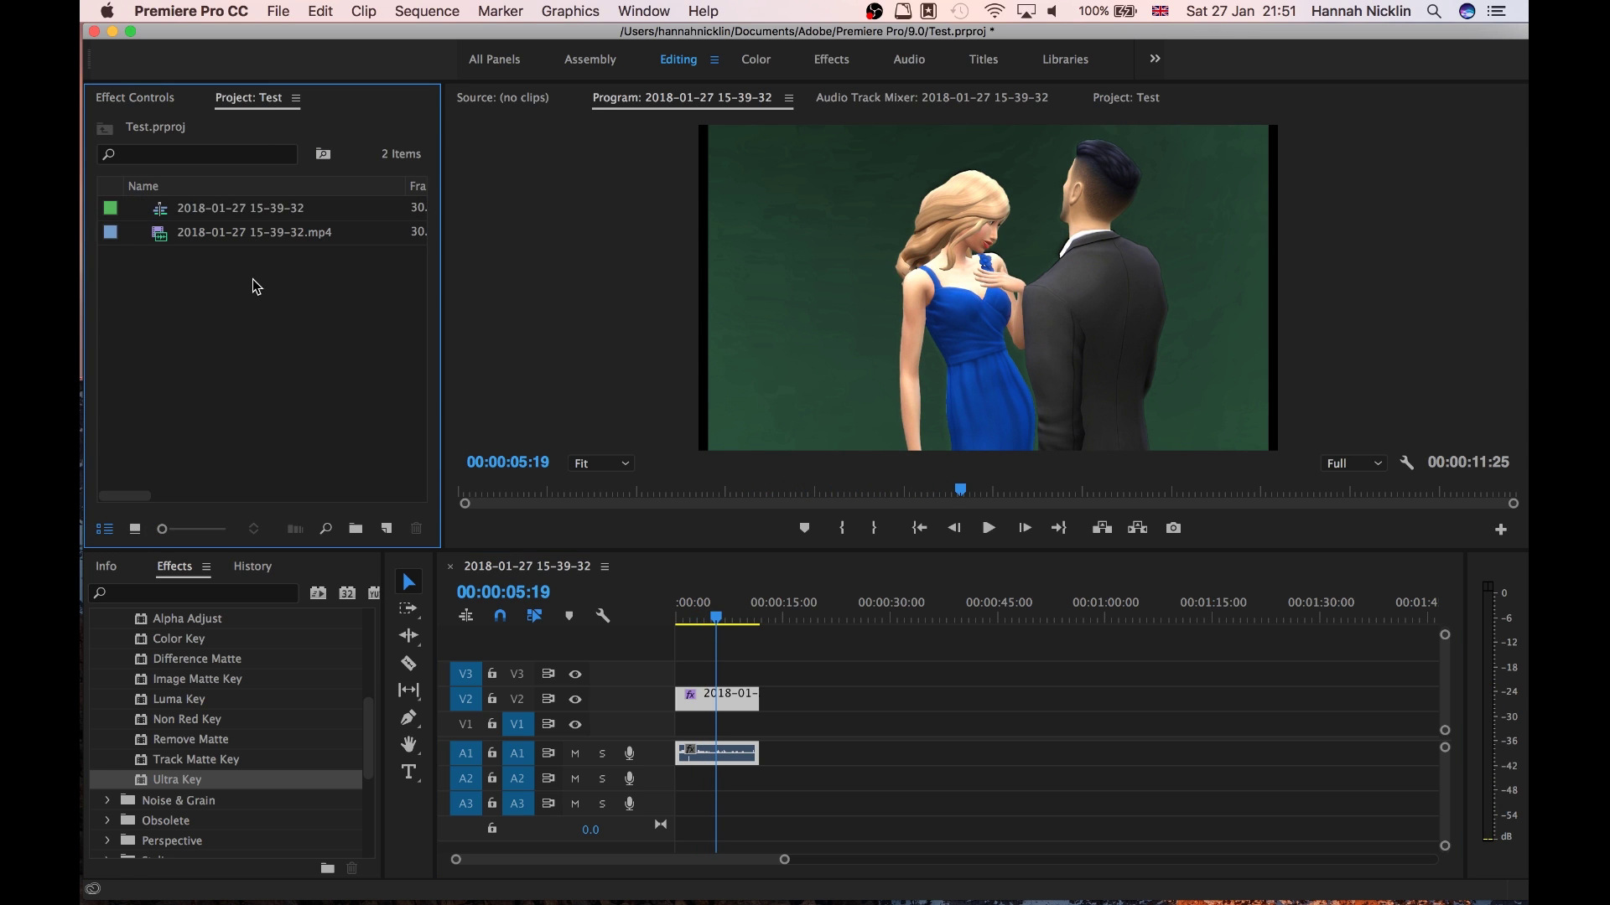
double_click(253, 278)
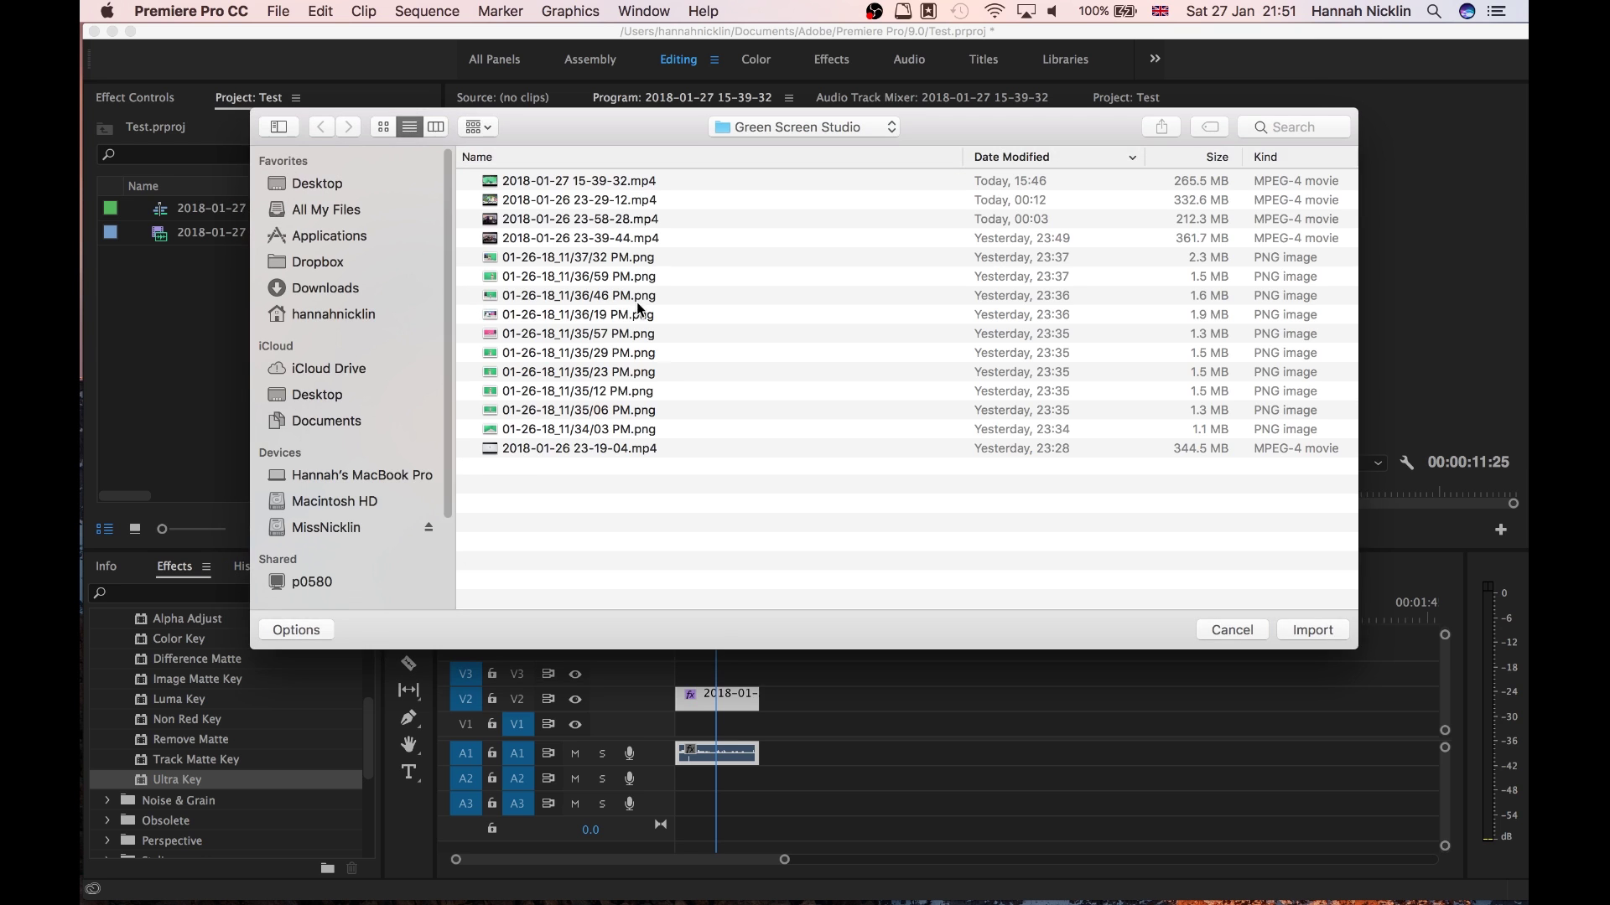
left_click(592, 332)
double_click(585, 333)
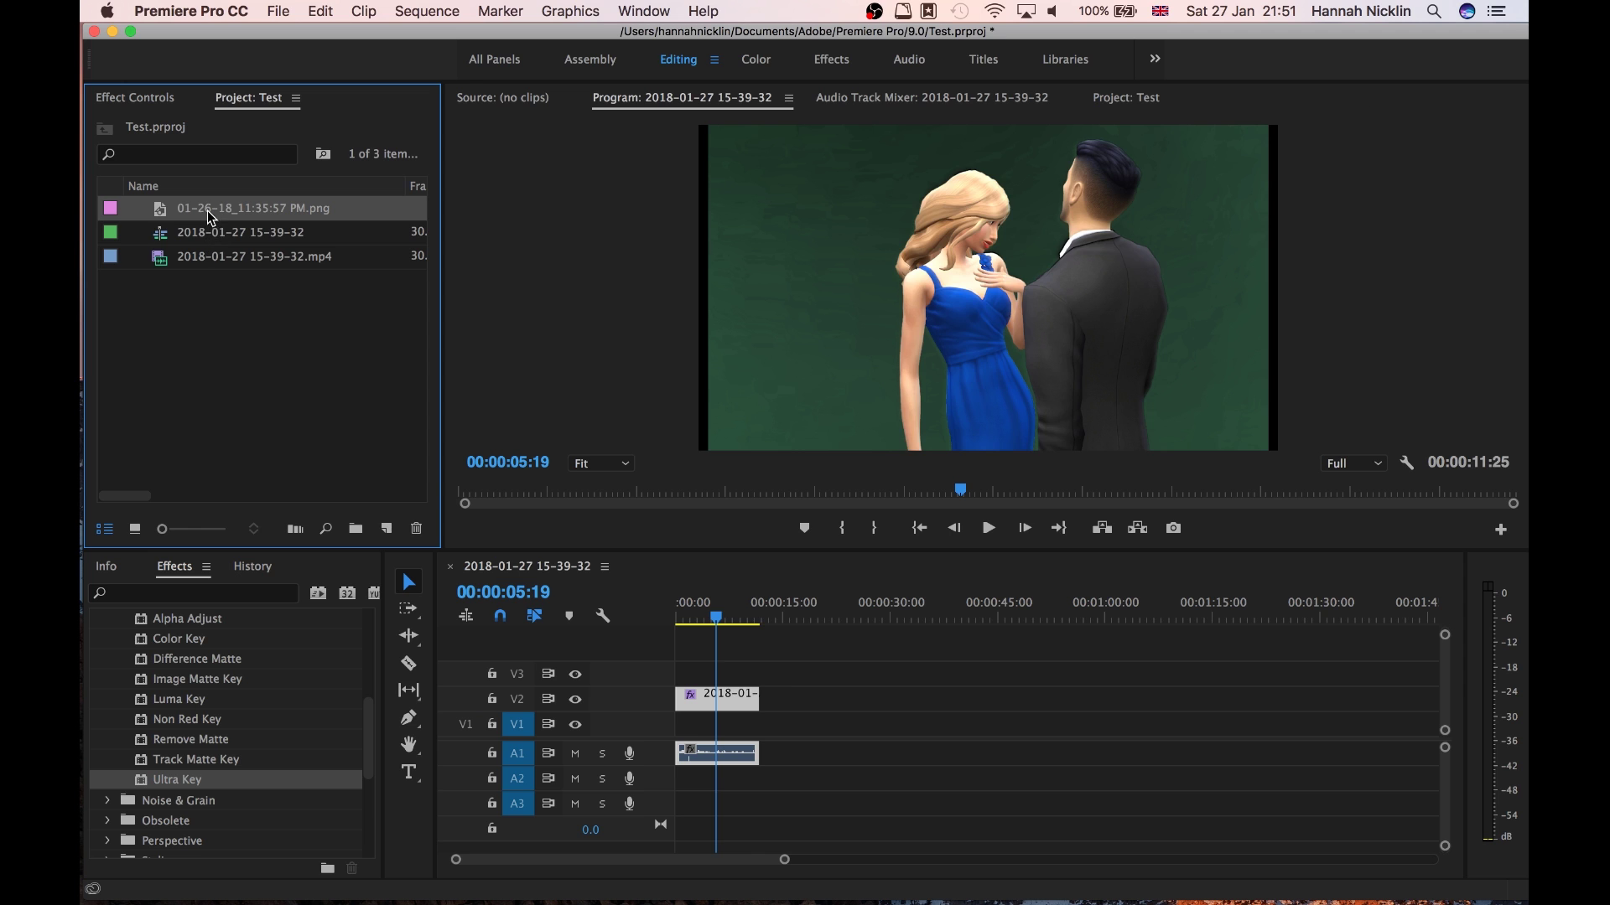
left_click_drag(208, 210, 788, 725)
left_click_drag(708, 616, 711, 613)
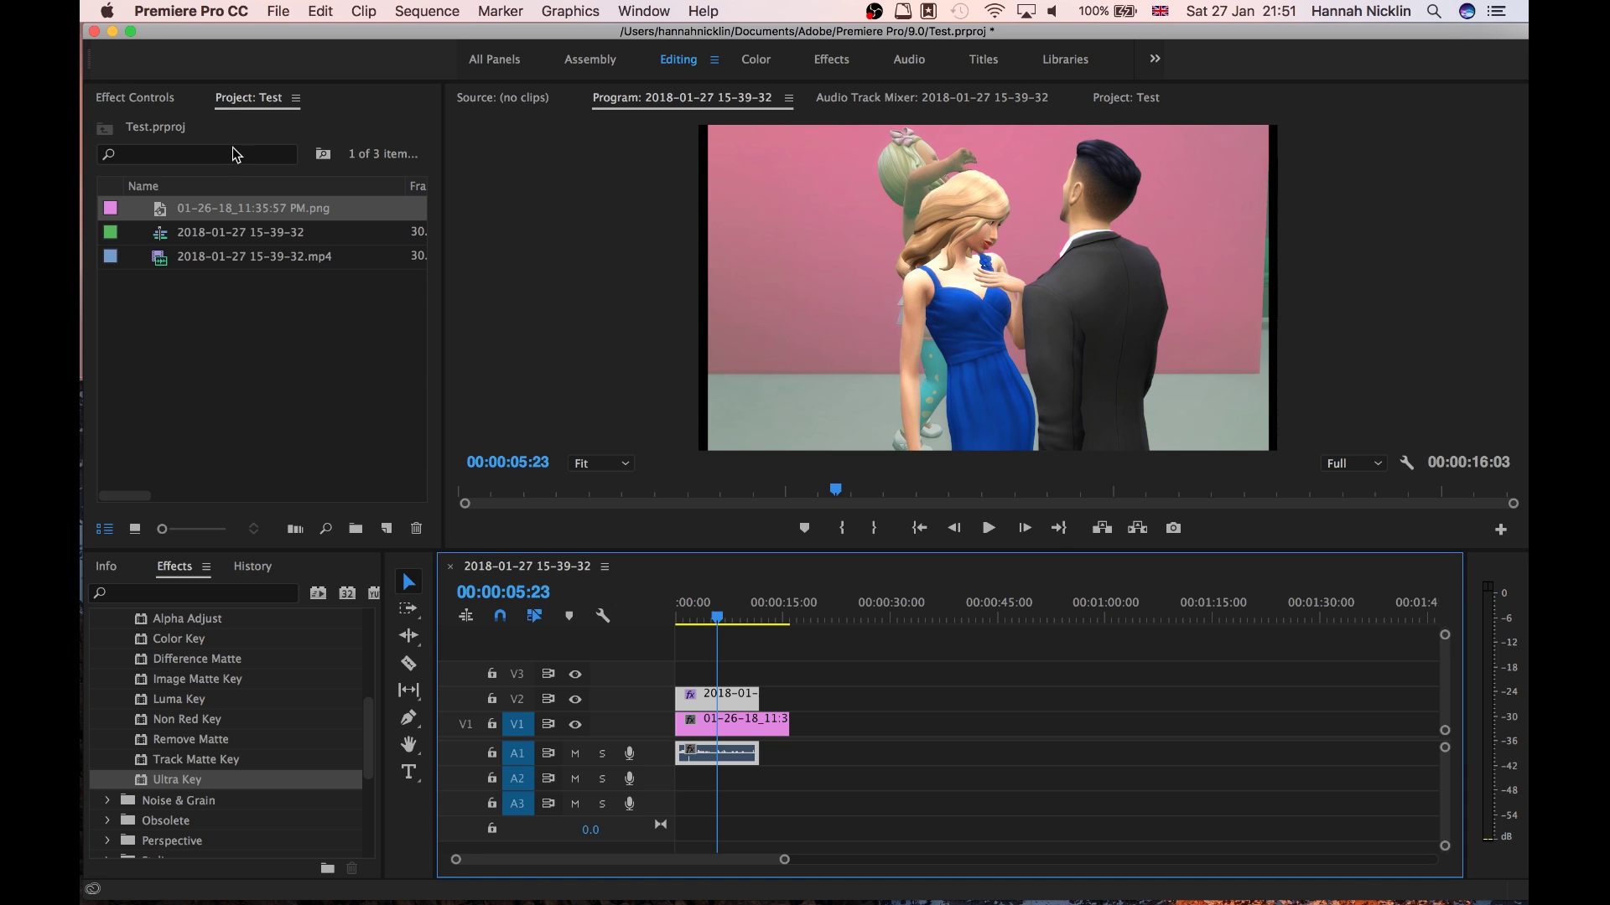
Step: Expand the Matte Generation, Matte Cleanup and Spill Suppression groups of the clip's Ultra Key effect
left_click(136, 98)
scroll(427, 360, "down", 2)
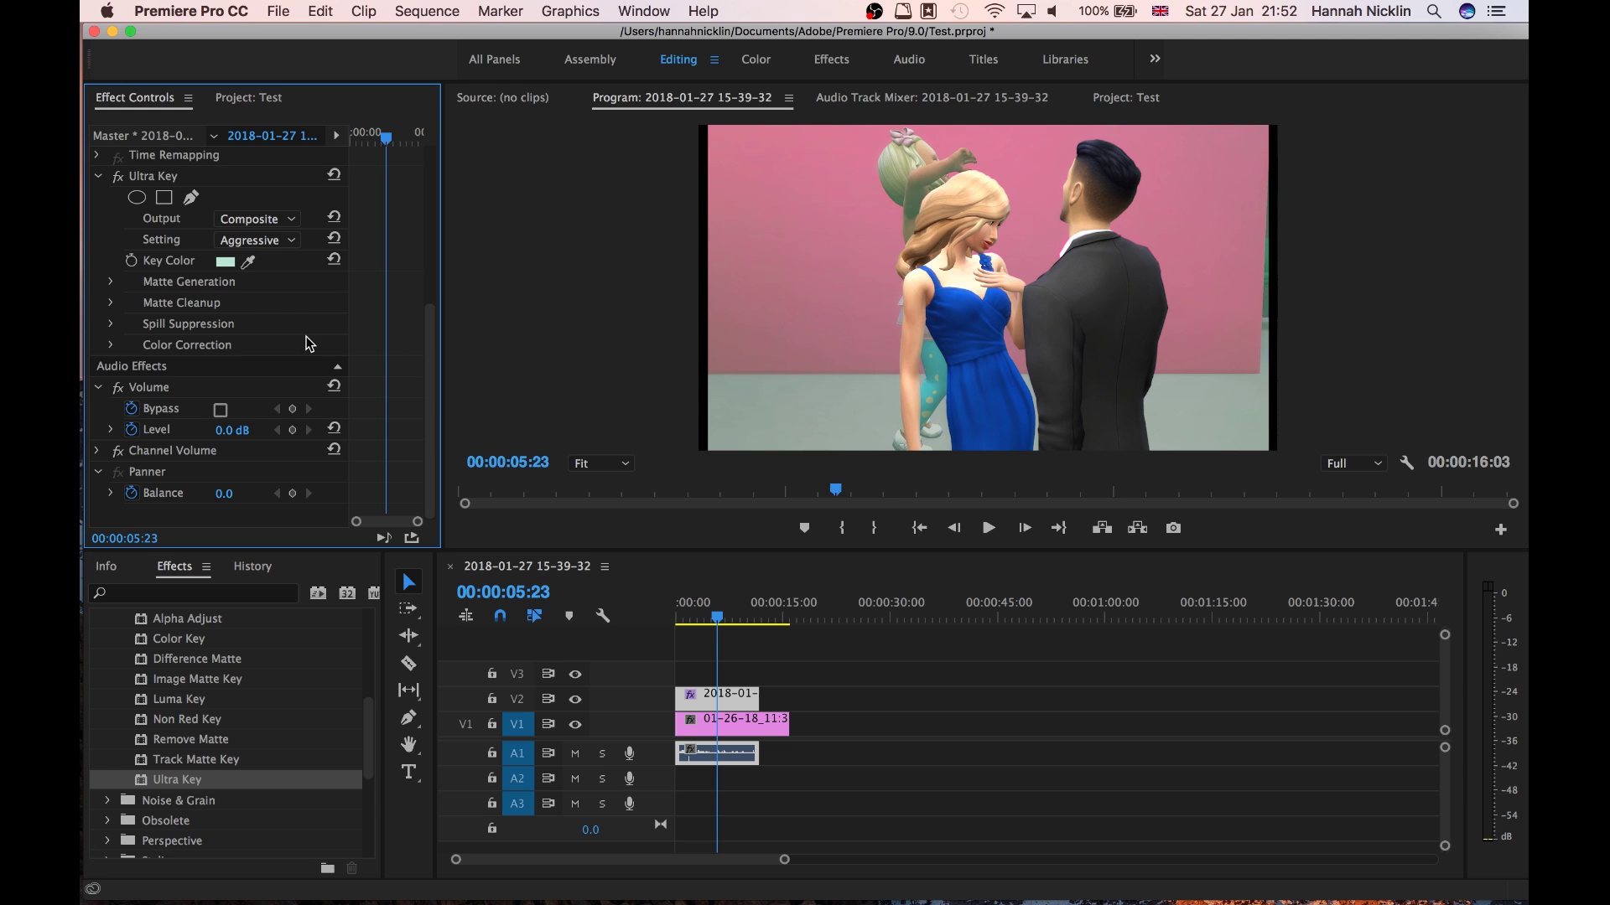
scroll(281, 315, "up", 2)
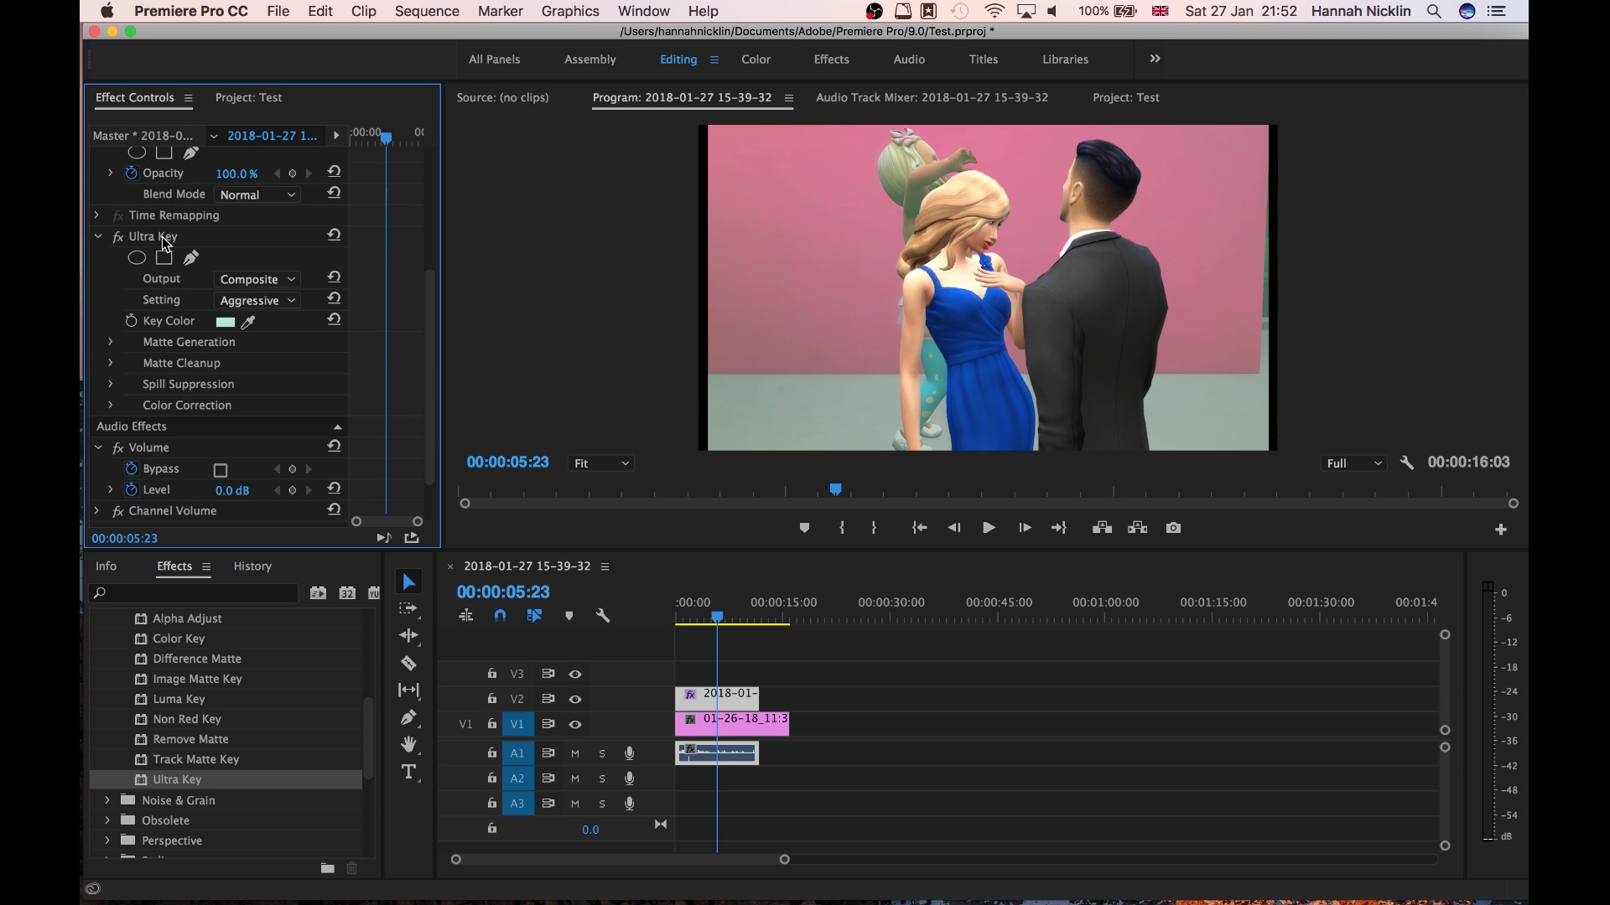
left_click(111, 347)
scroll(138, 396, "down", 2)
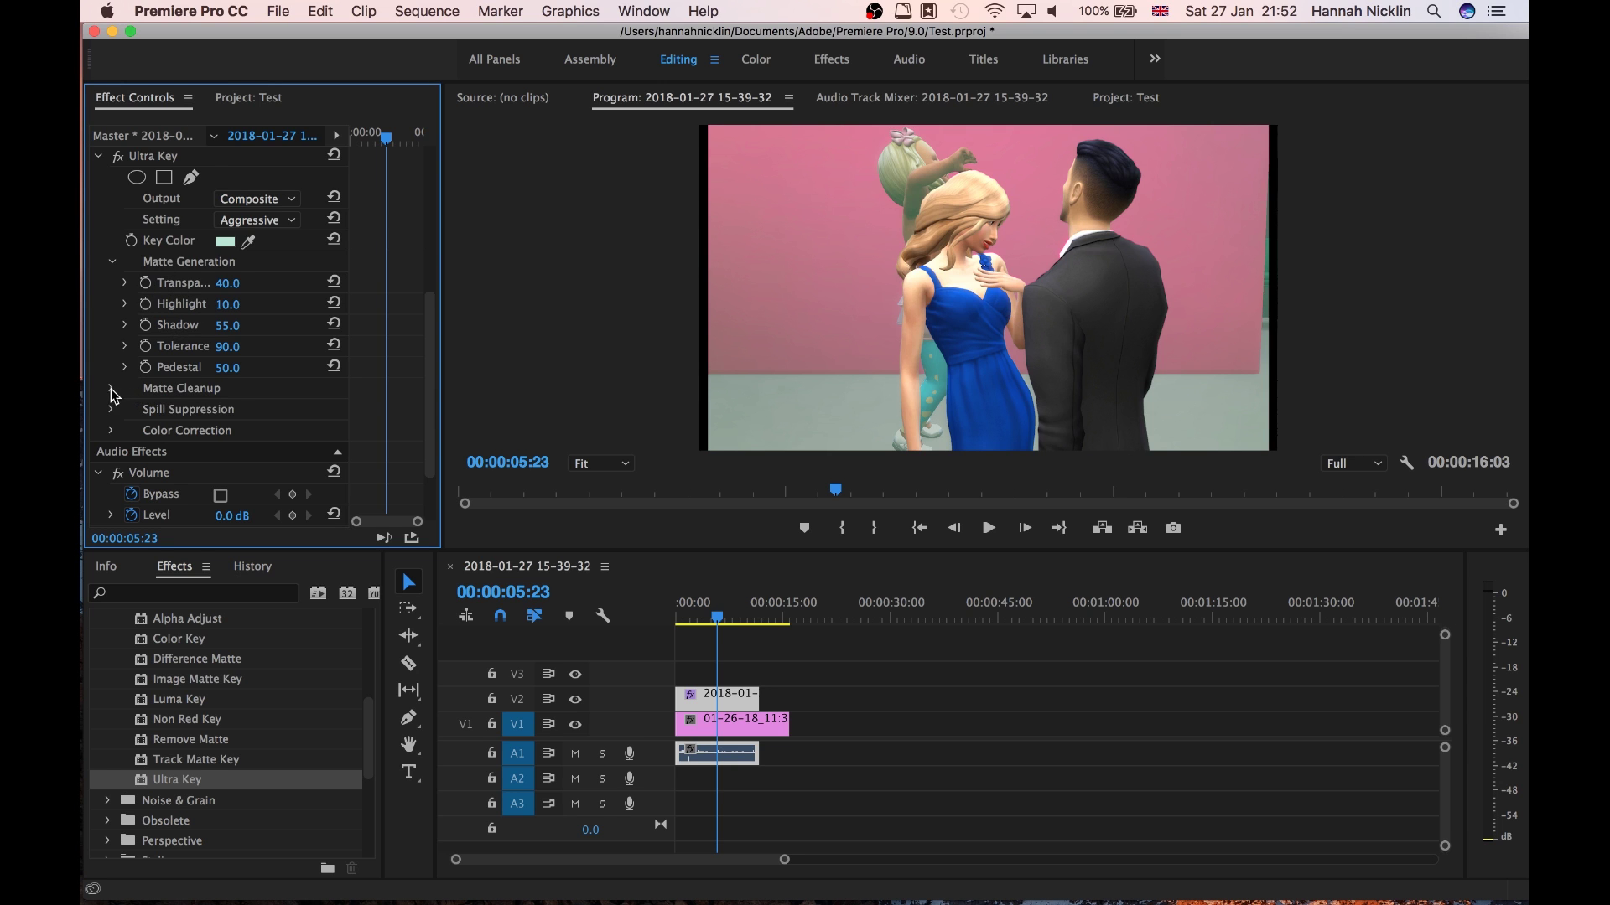
left_click(113, 390)
scroll(168, 411, "down", 2)
left_click(112, 414)
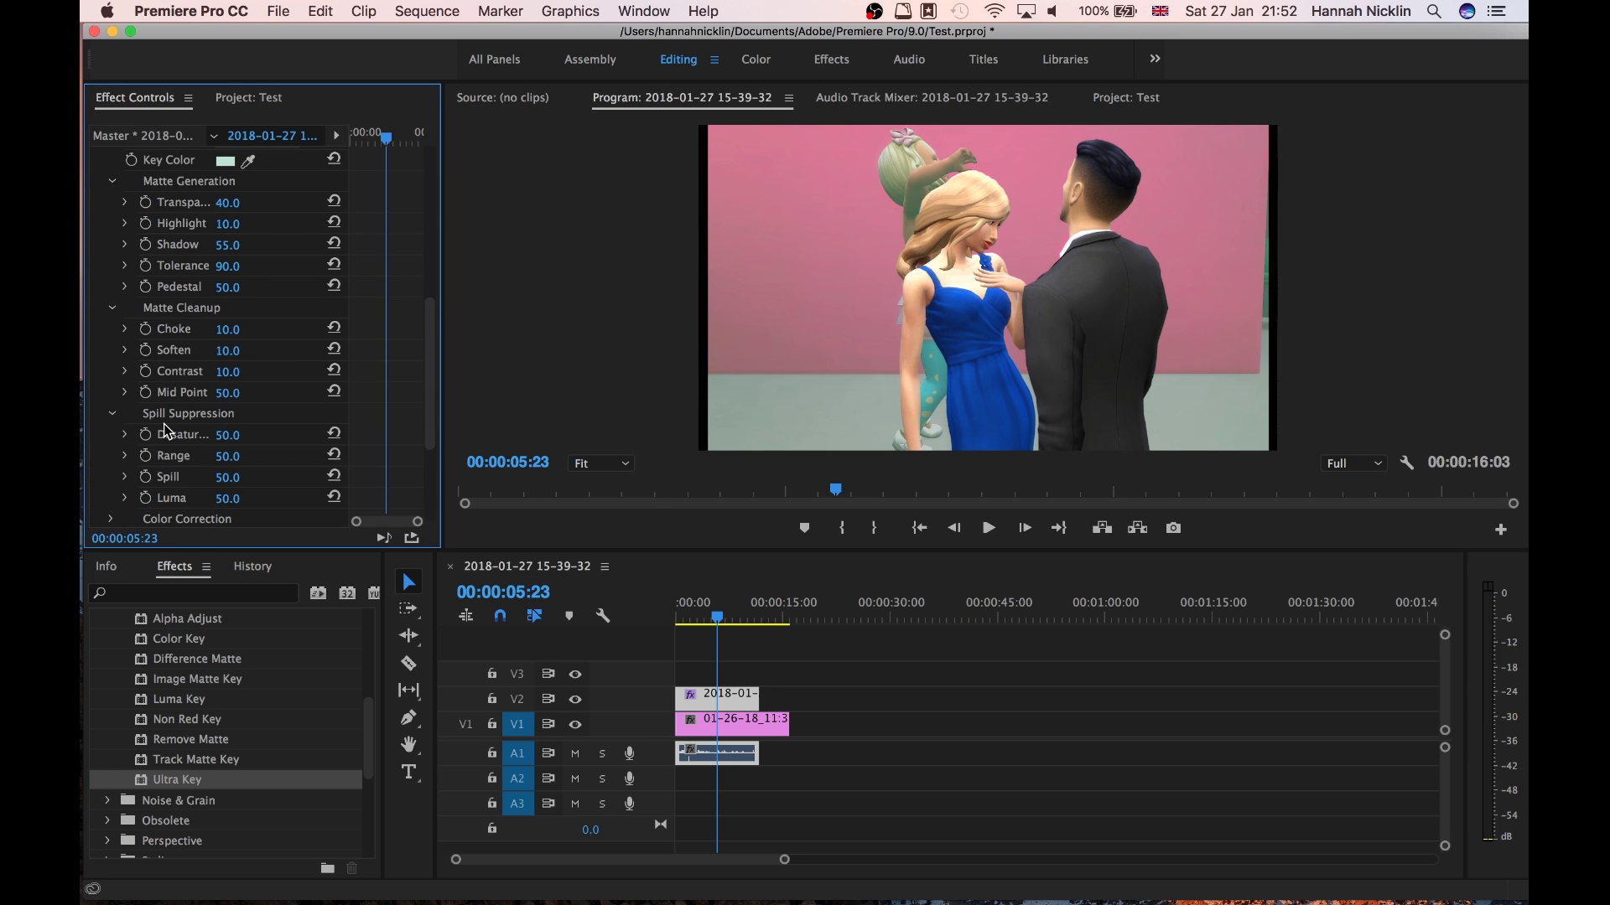
Step: Set the Spill Suppression Luma to 99 and play the opening second of the composite
scroll(164, 425, "down", 2)
left_click(228, 418)
type("100")
key("Return")
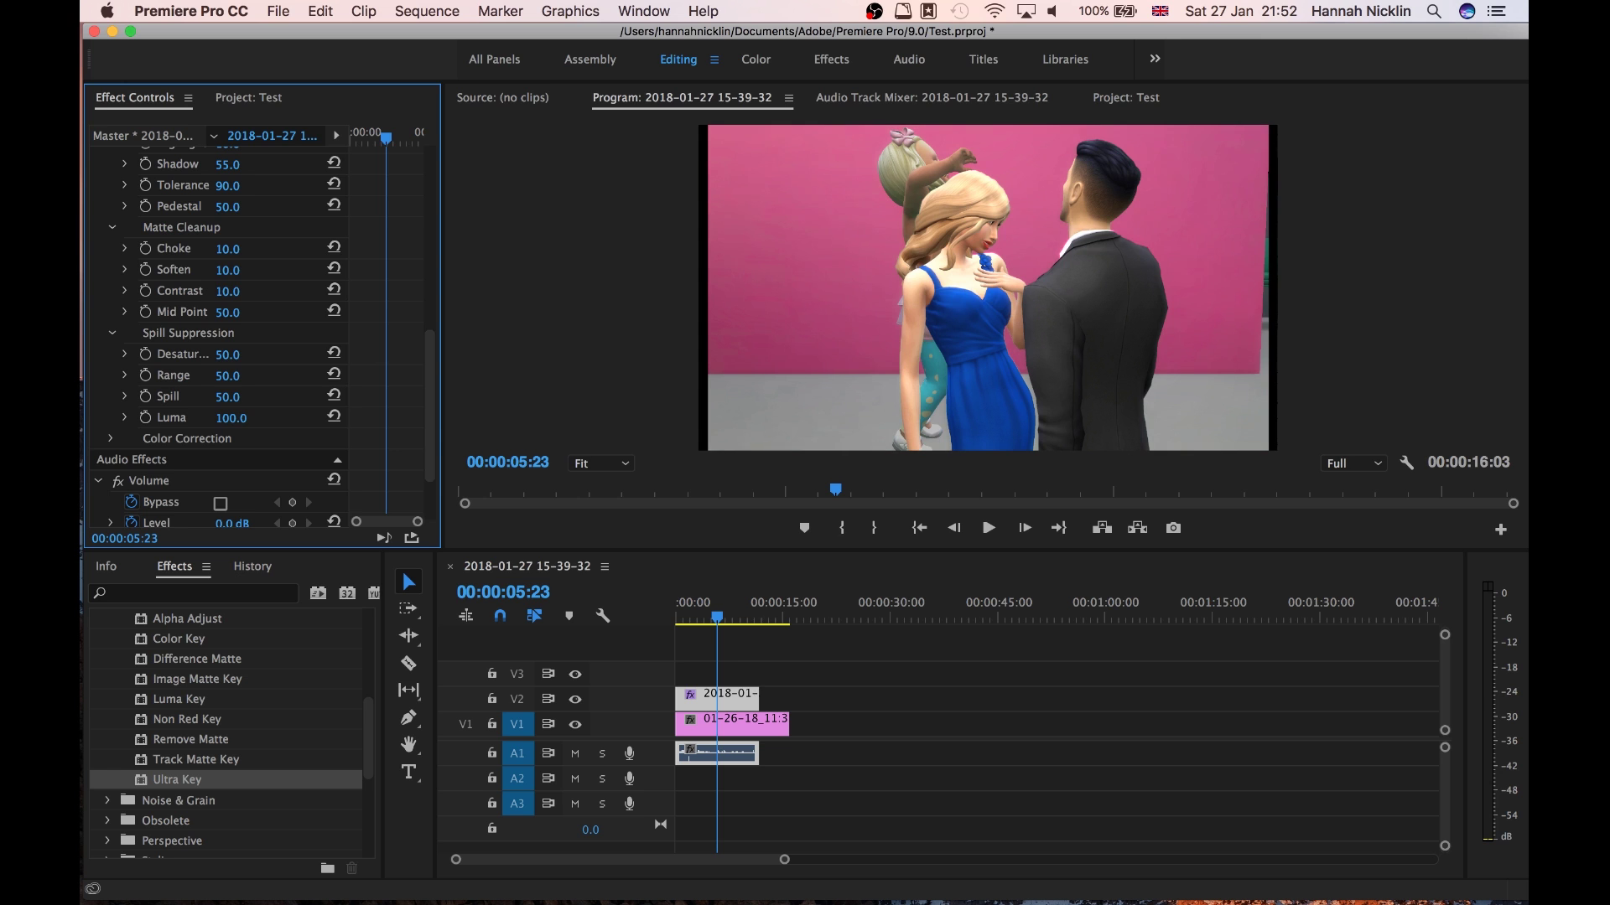
left_click_drag(228, 417, 252, 355)
left_click_drag(689, 606, 679, 610)
key("space")
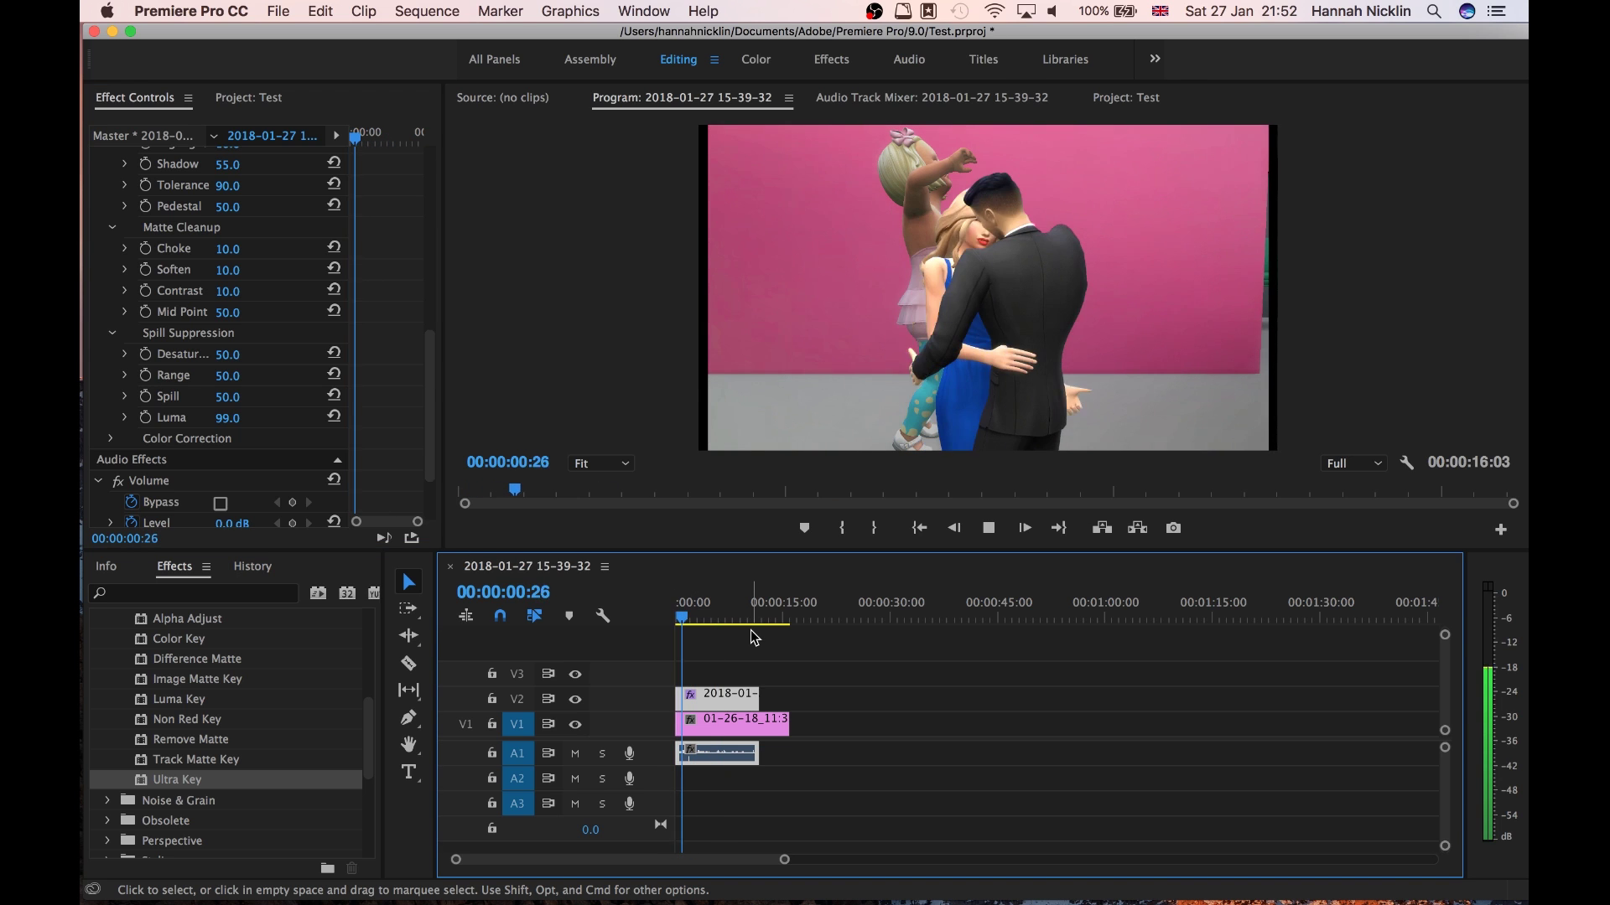
key("space")
Step: Set the Matte Cleanup values to Choke 0, Soften 1, Contrast 36 and Mid Point 100
left_click_drag(228, 249, 209, 249)
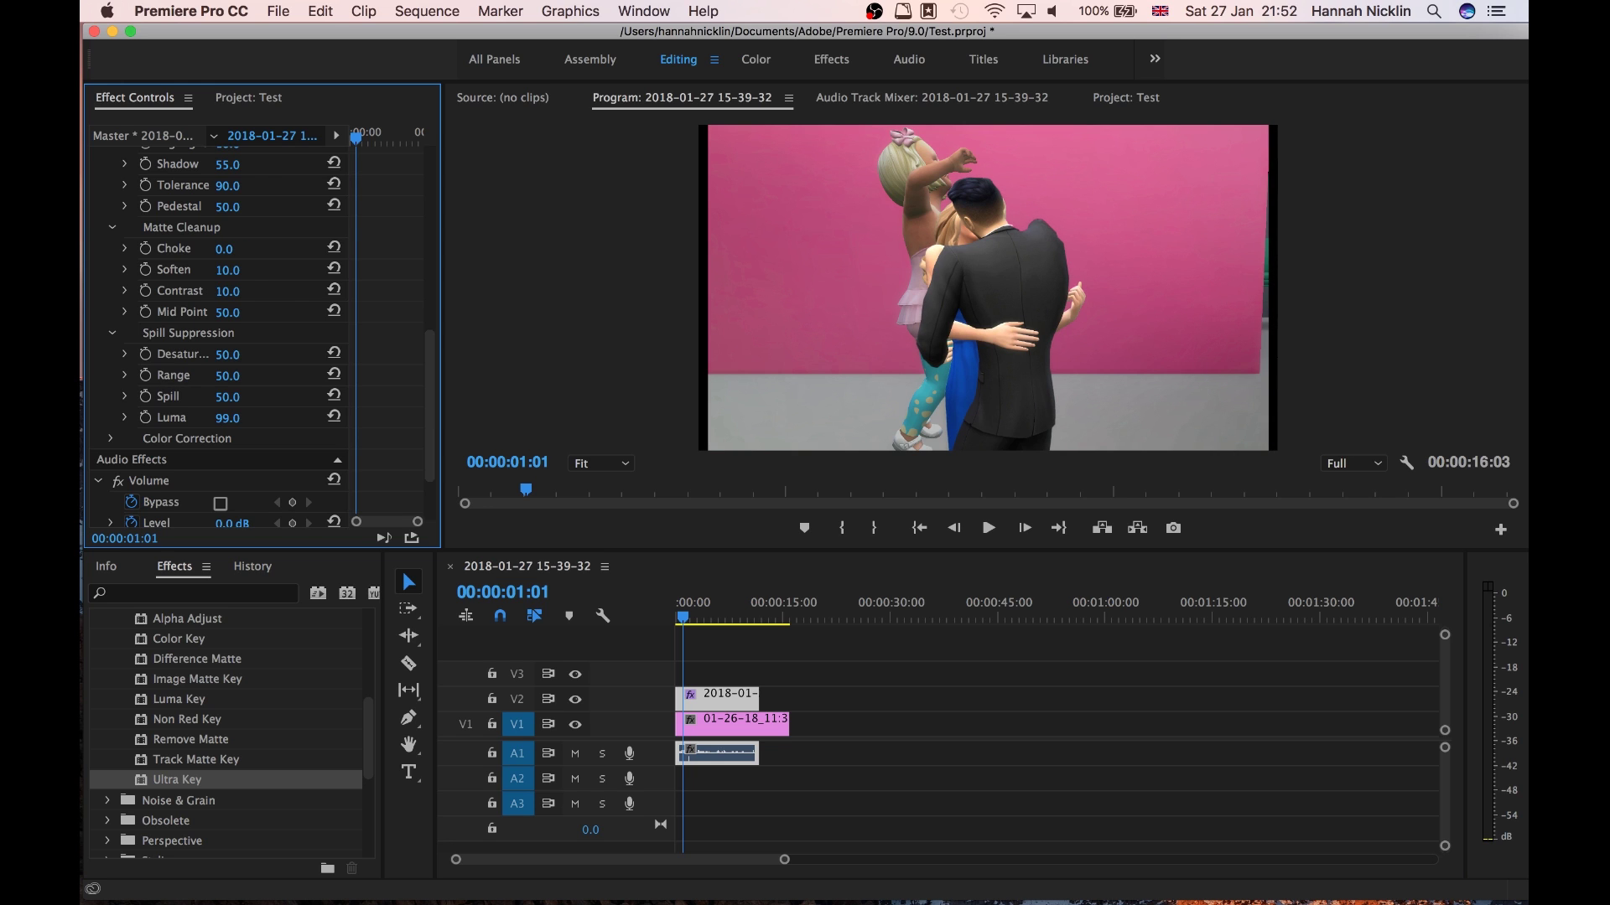
left_click(227, 269)
type("100")
key("Return")
left_click_drag(227, 270, 679, 488)
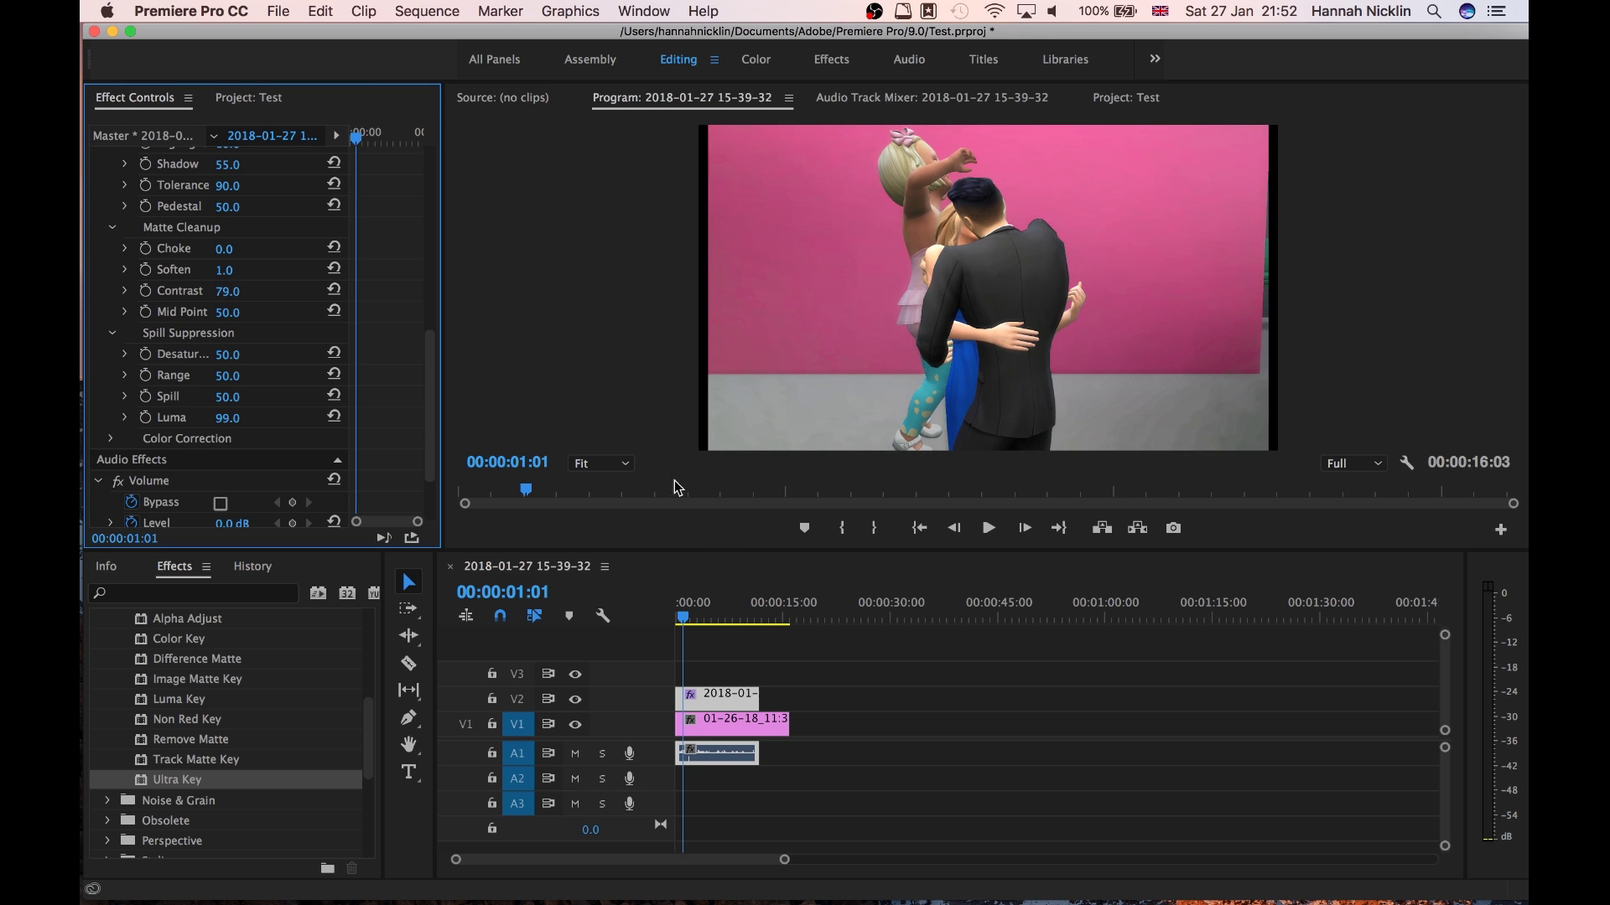
left_click_drag(227, 291, 276, 312)
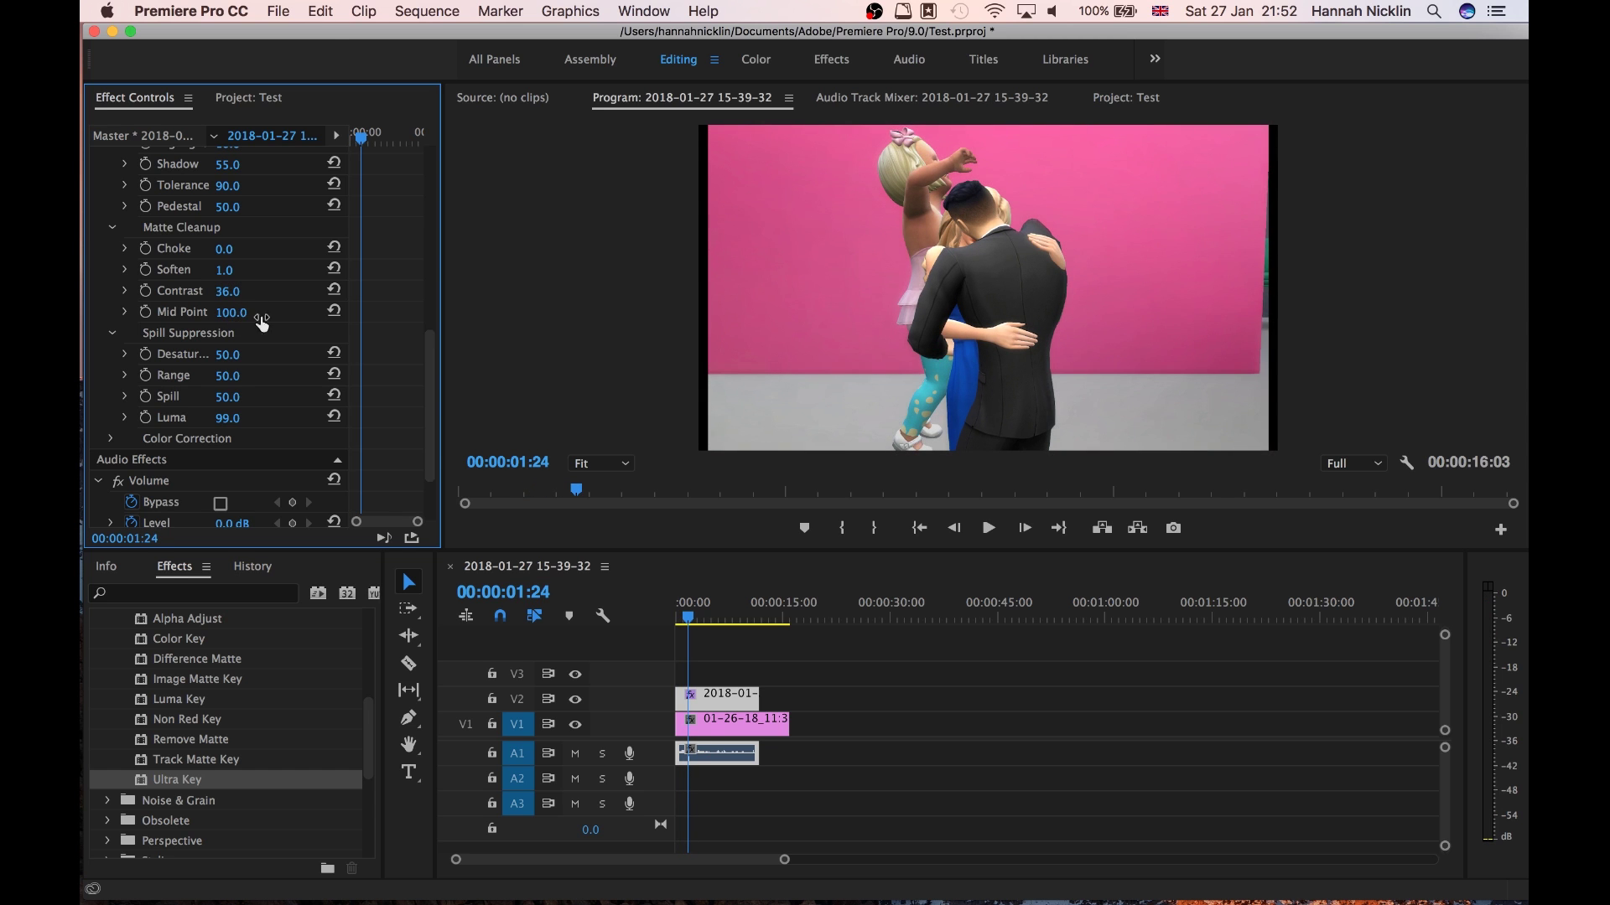
Step: Play the composite from the sequence start to 00:00:06:04 and save the project
left_click(734, 650)
key("Home")
key("space")
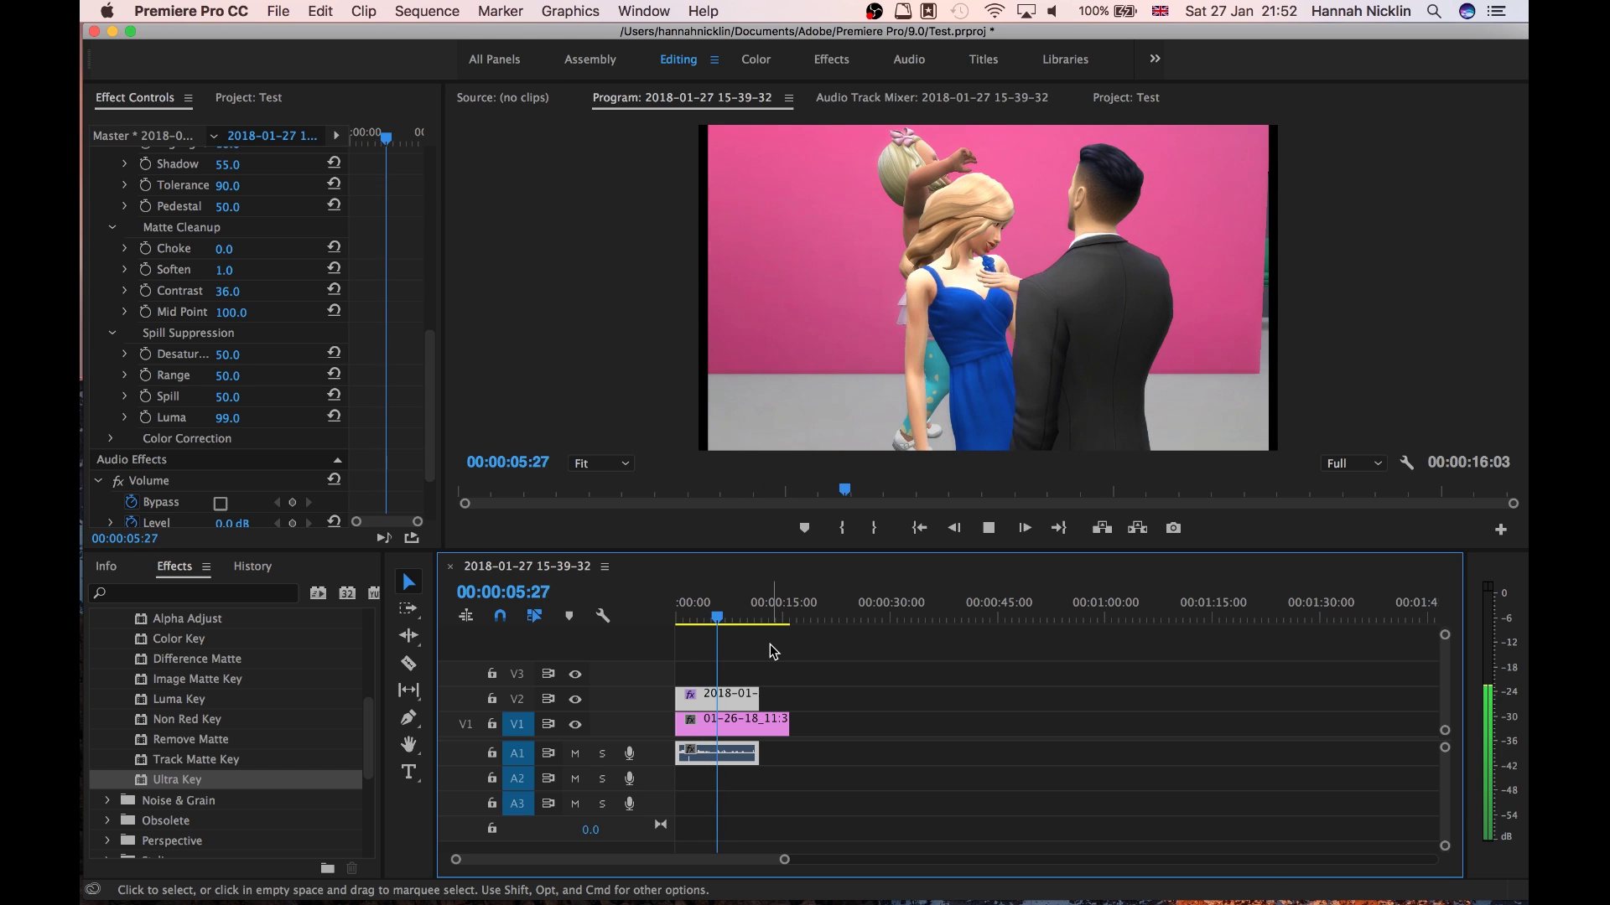
key("space")
key("super+s")
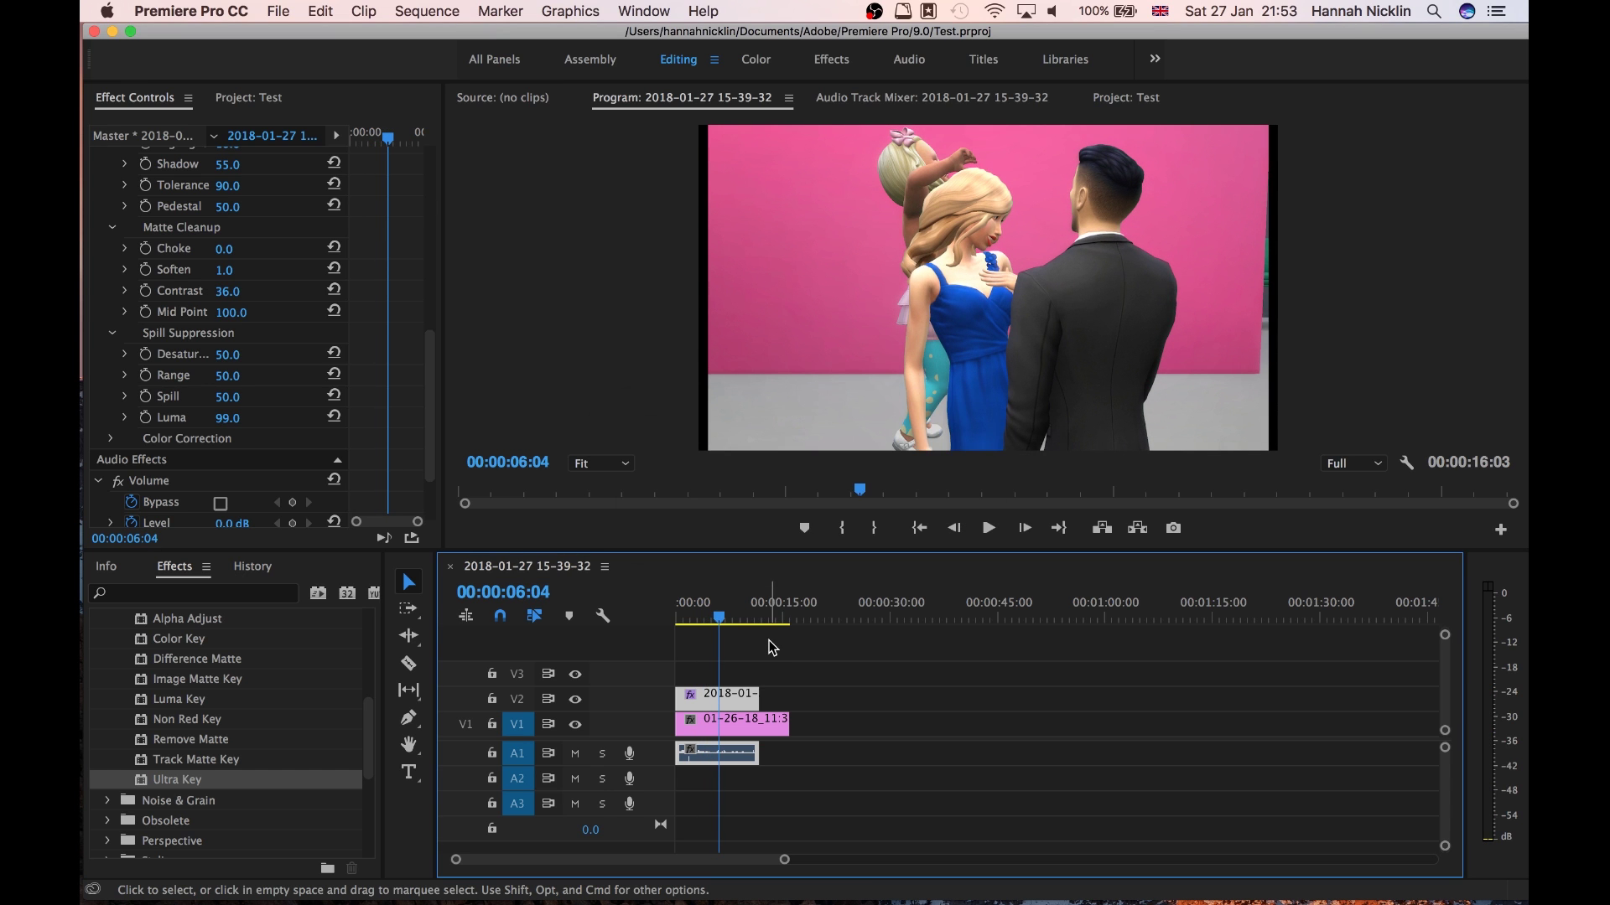
Step: Hide and reshow track V2 to compare with the bare background, and return the playhead to the sequence start
left_click(575, 699)
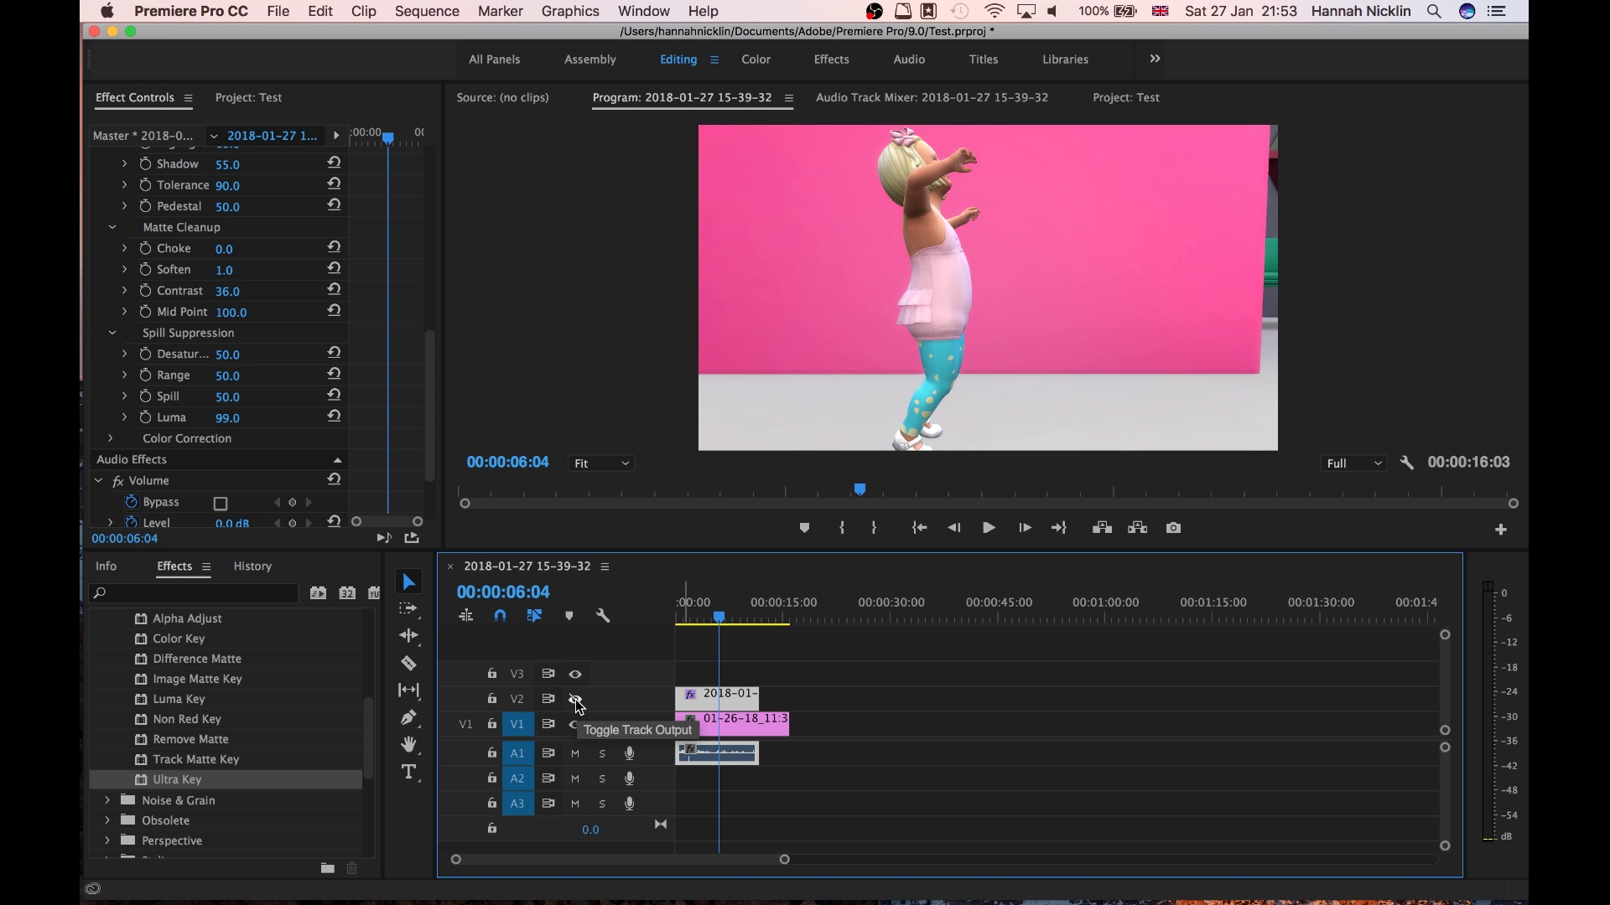
left_click(575, 699)
left_click_drag(717, 614, 679, 615)
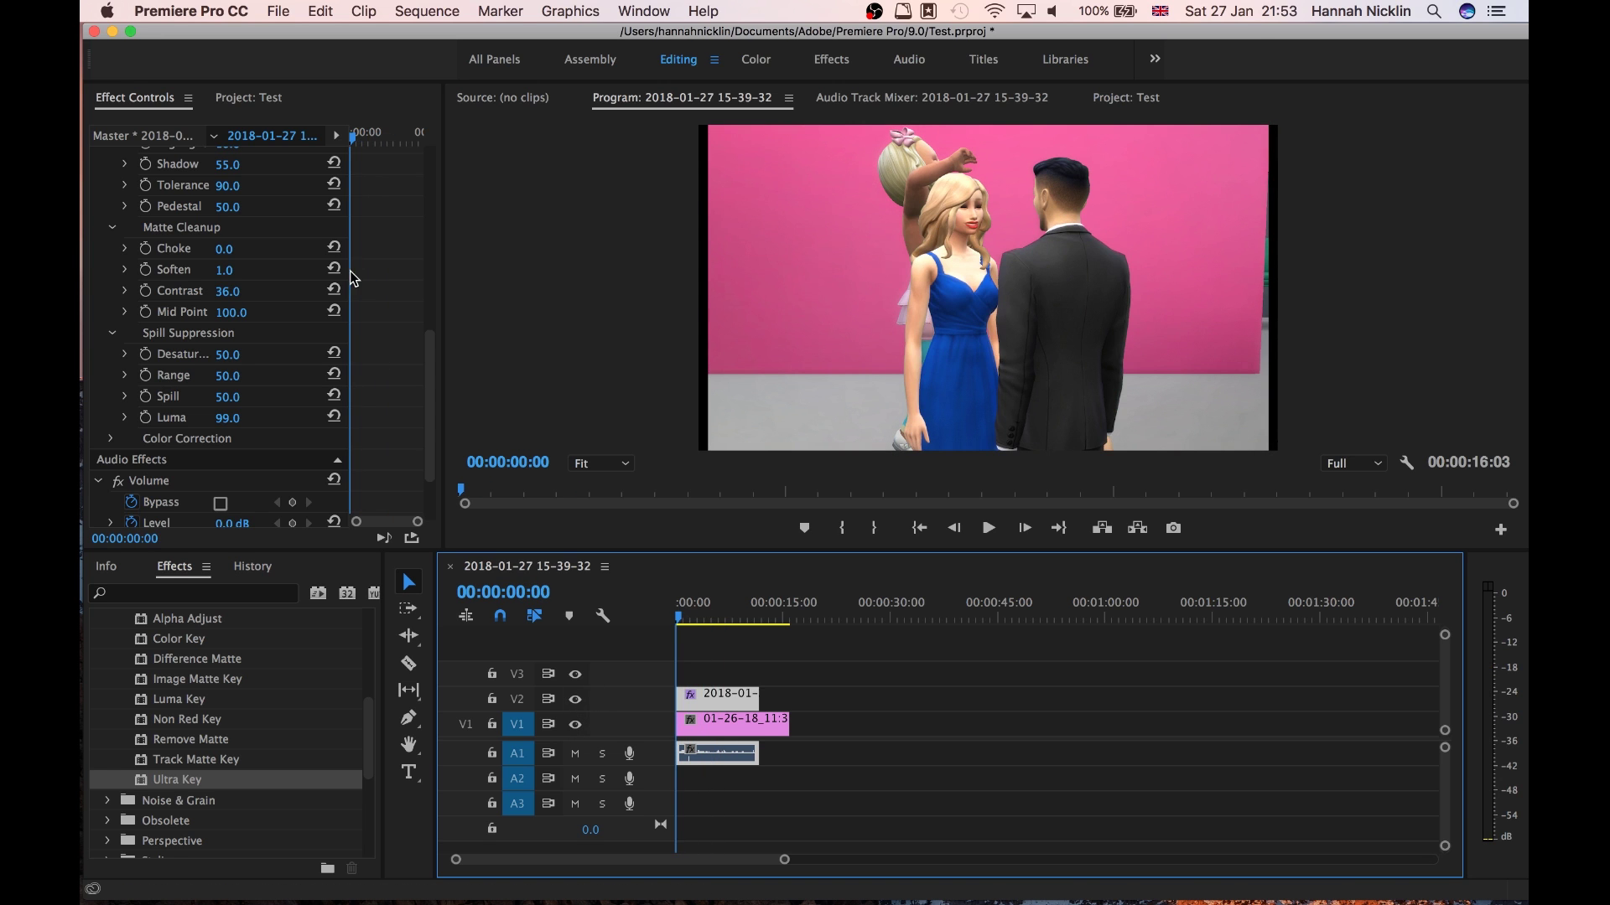
Step: Scrub through the opening and play the composite past the end of the V2 clip to 00:00:12:21
left_click(704, 617)
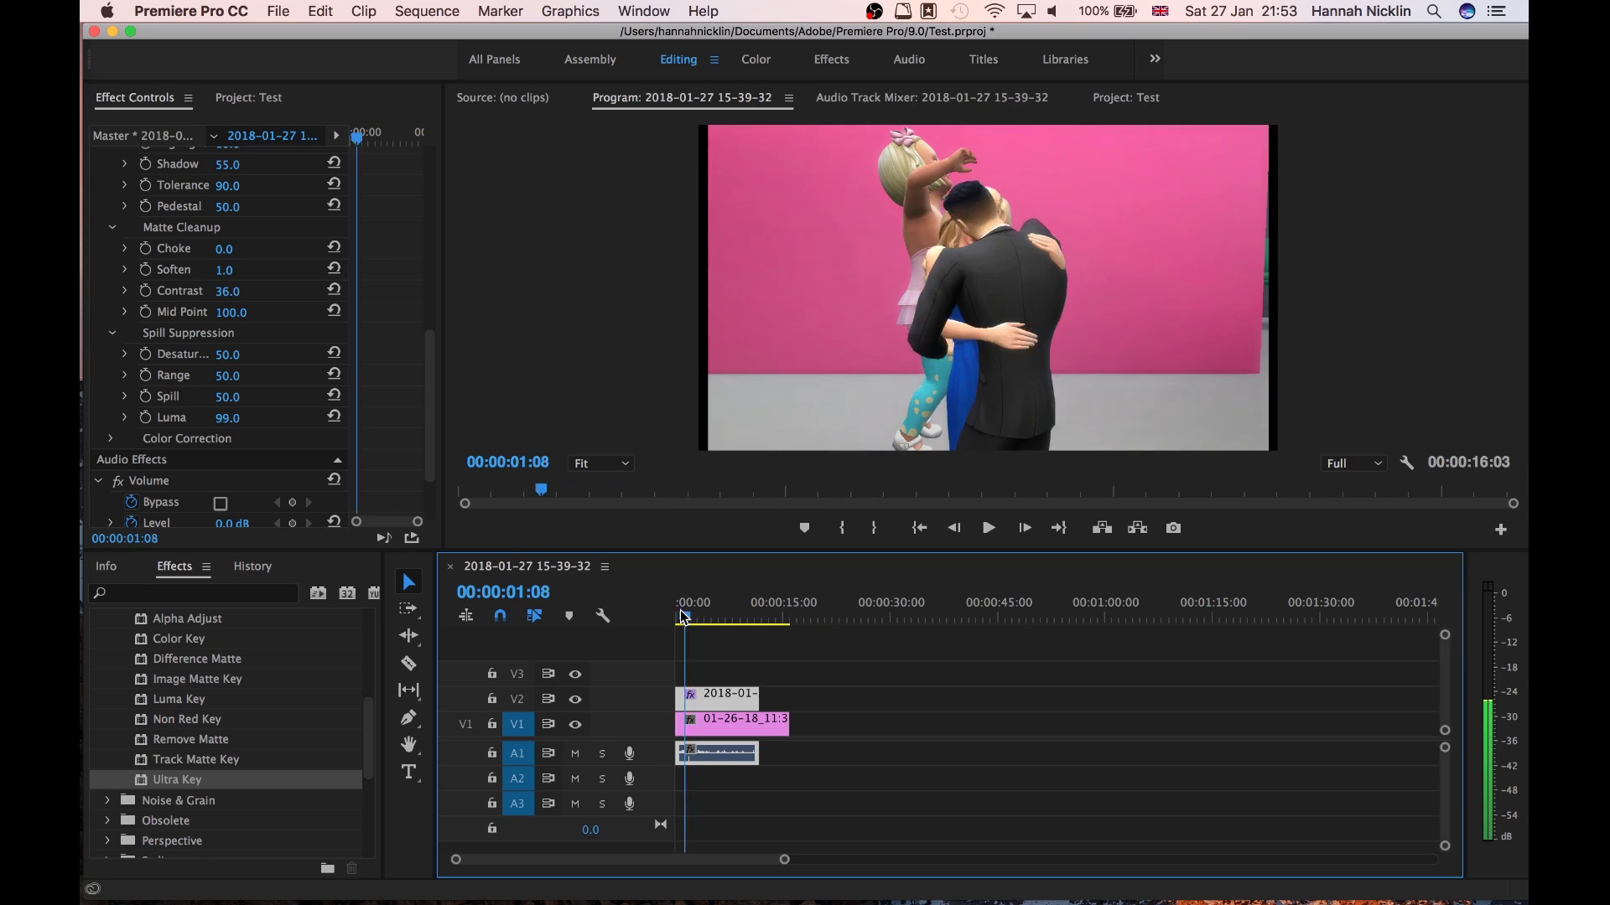
left_click(664, 619)
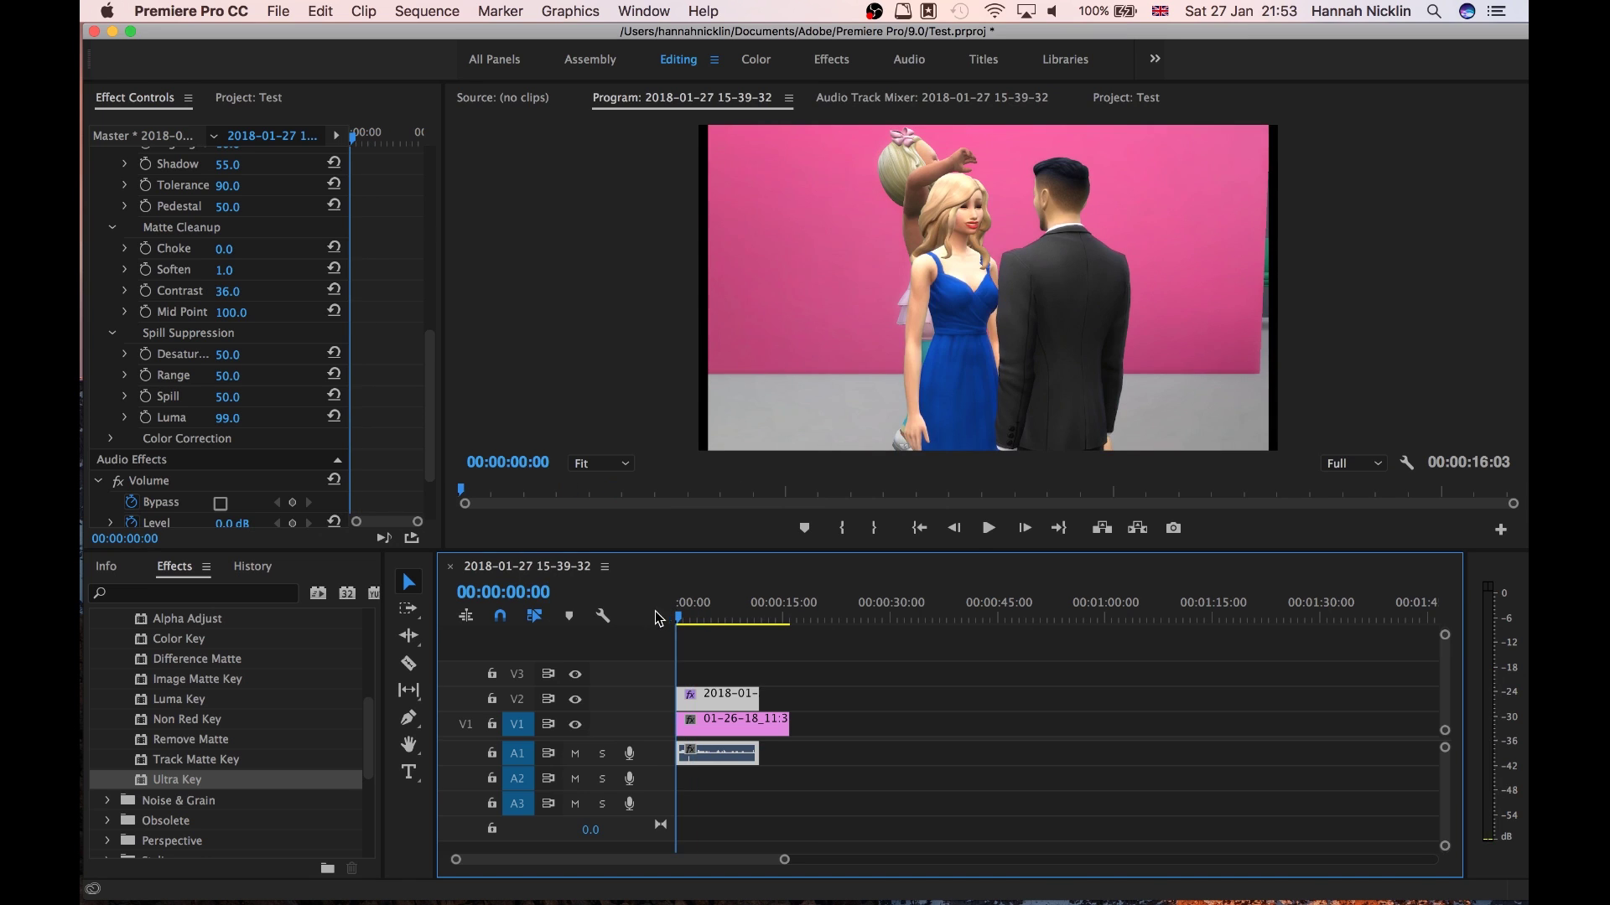
left_click(708, 621)
key("space")
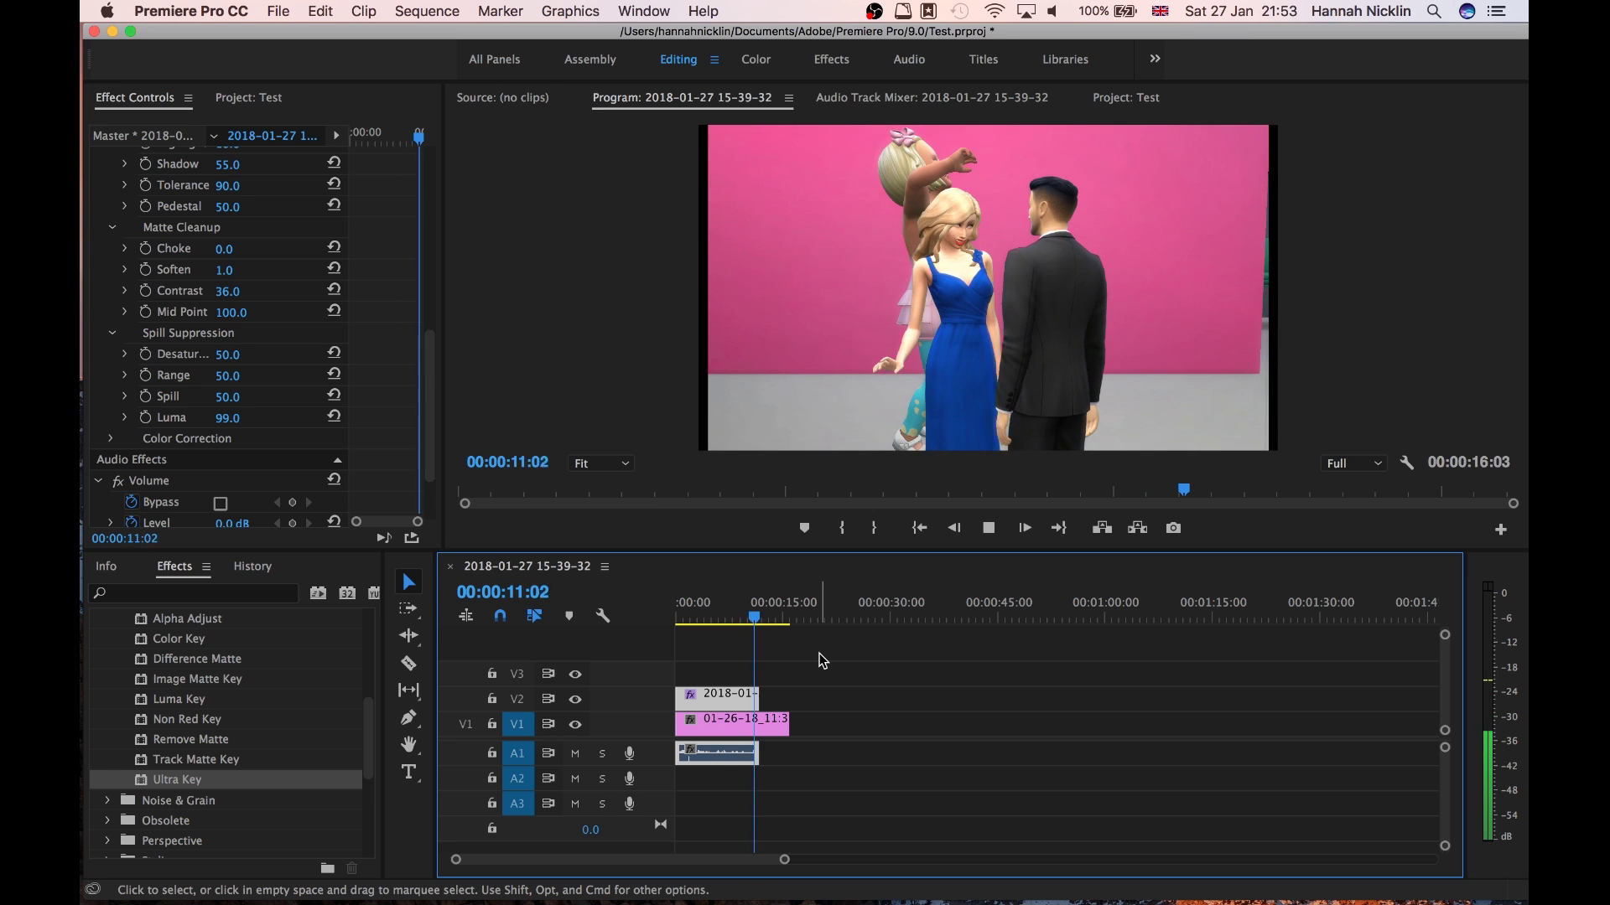
key("space")
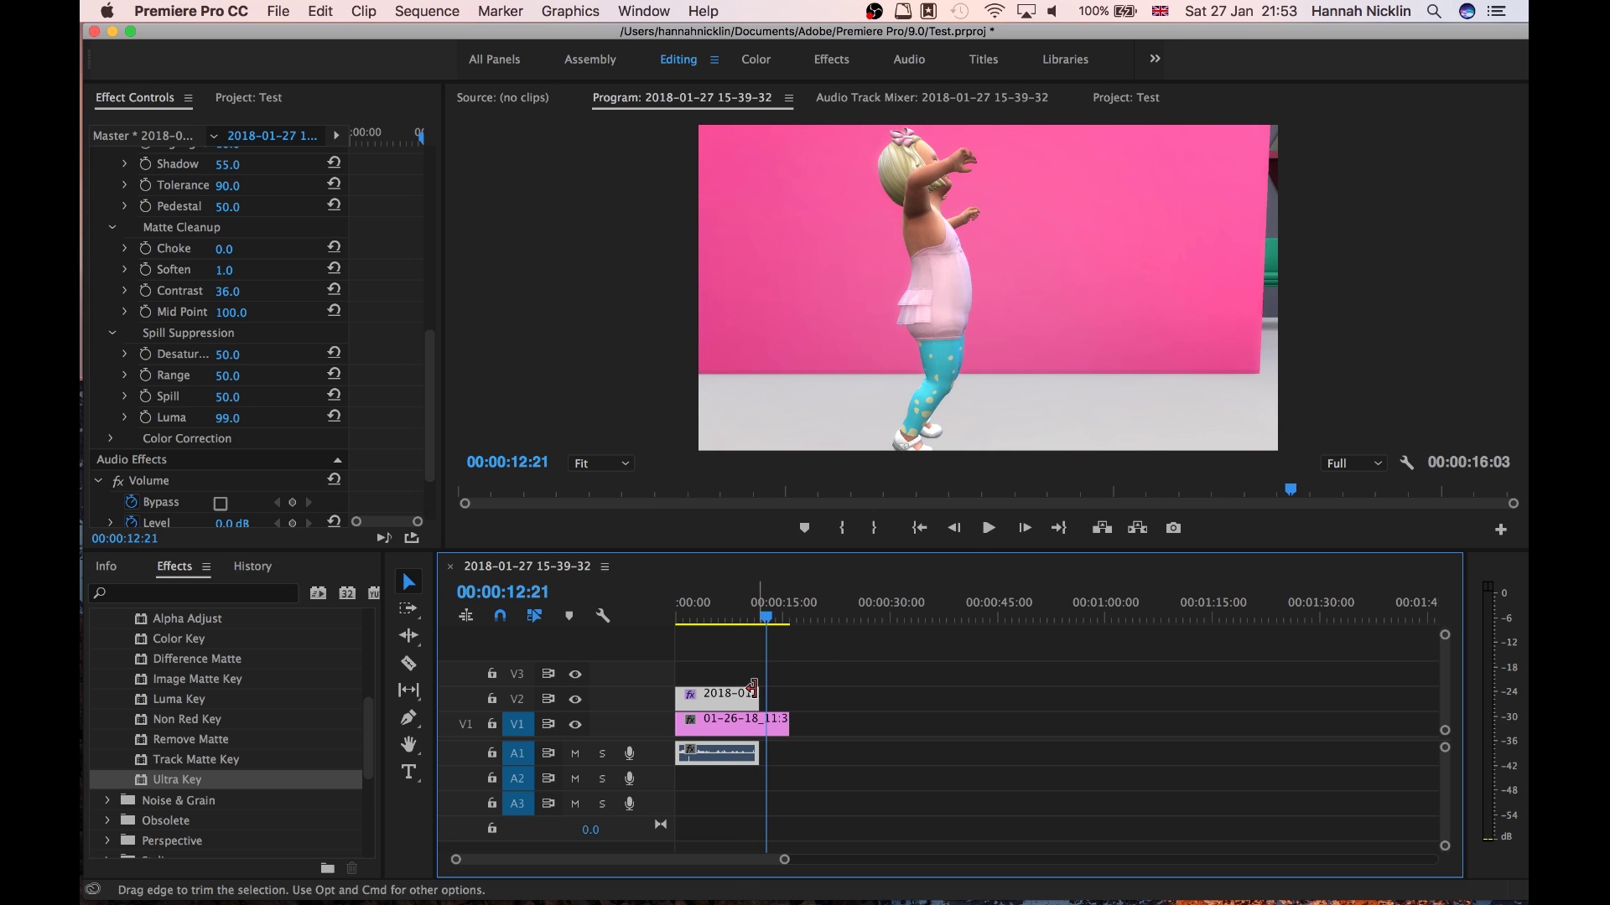
Step: Save the project and return the playhead to the sequence start at 00:00:00:00
key("super+s")
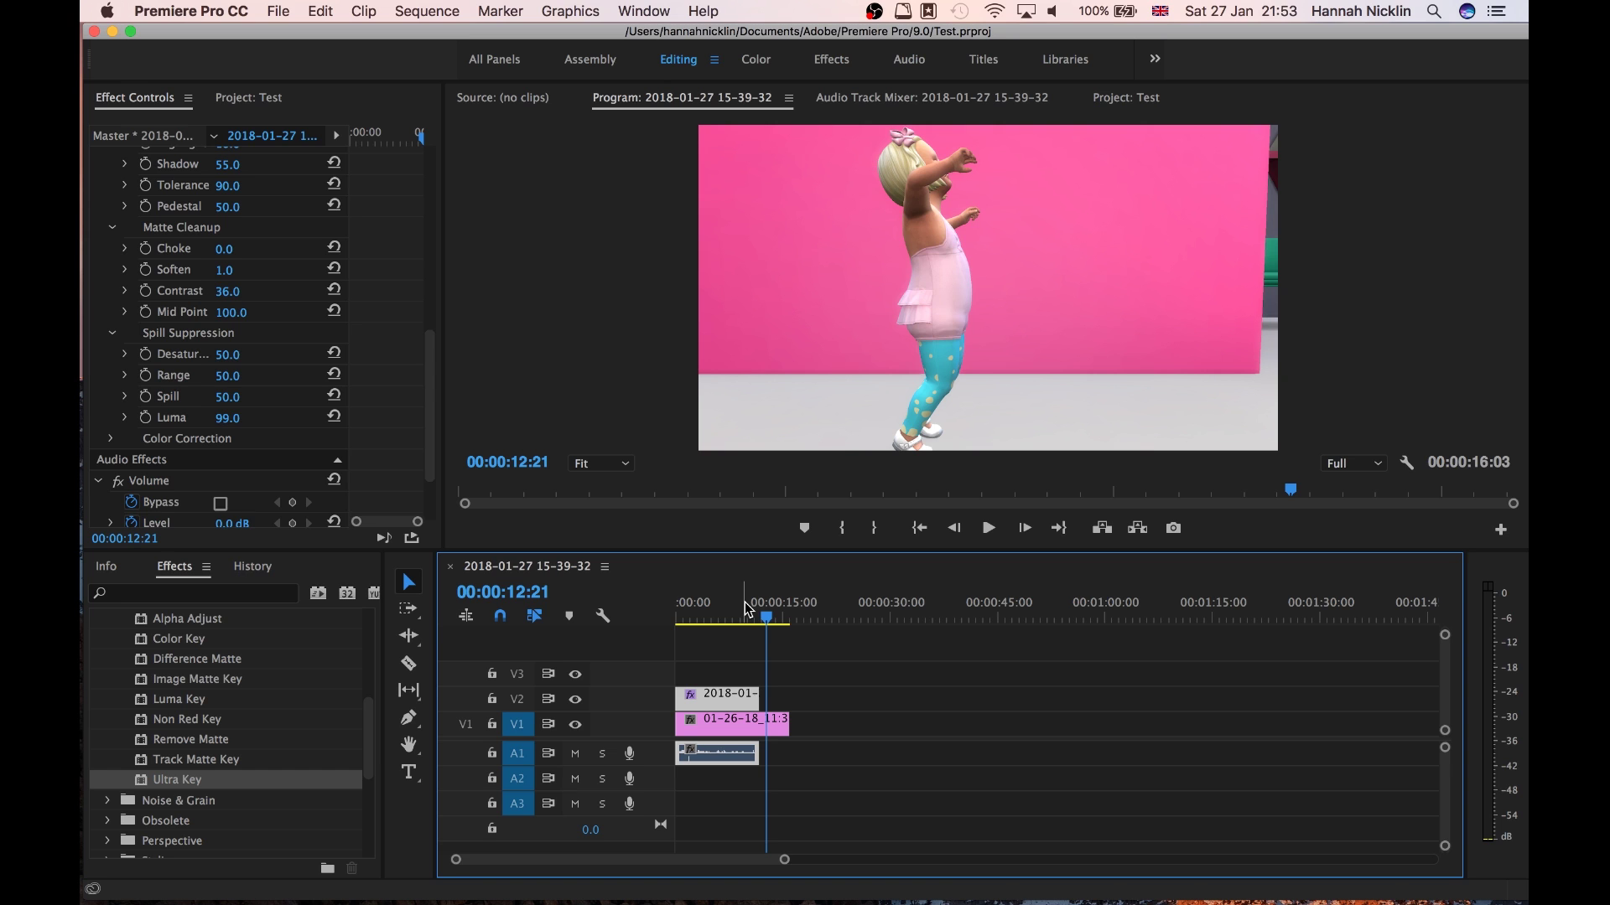
key("Home")
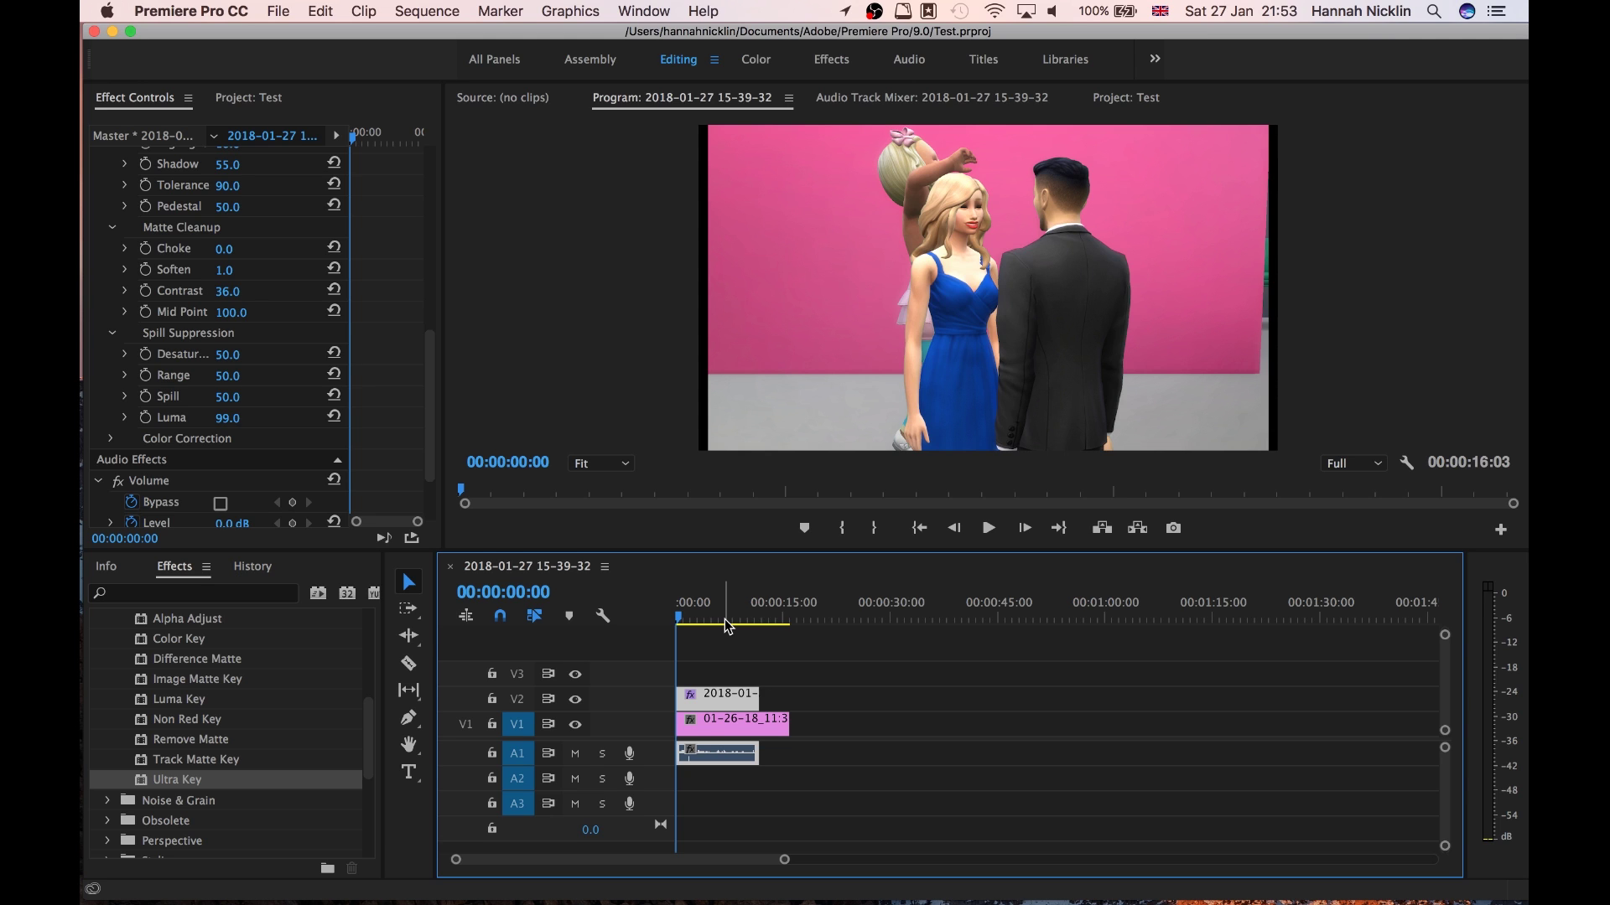
left_click_drag(700, 622, 656, 607)
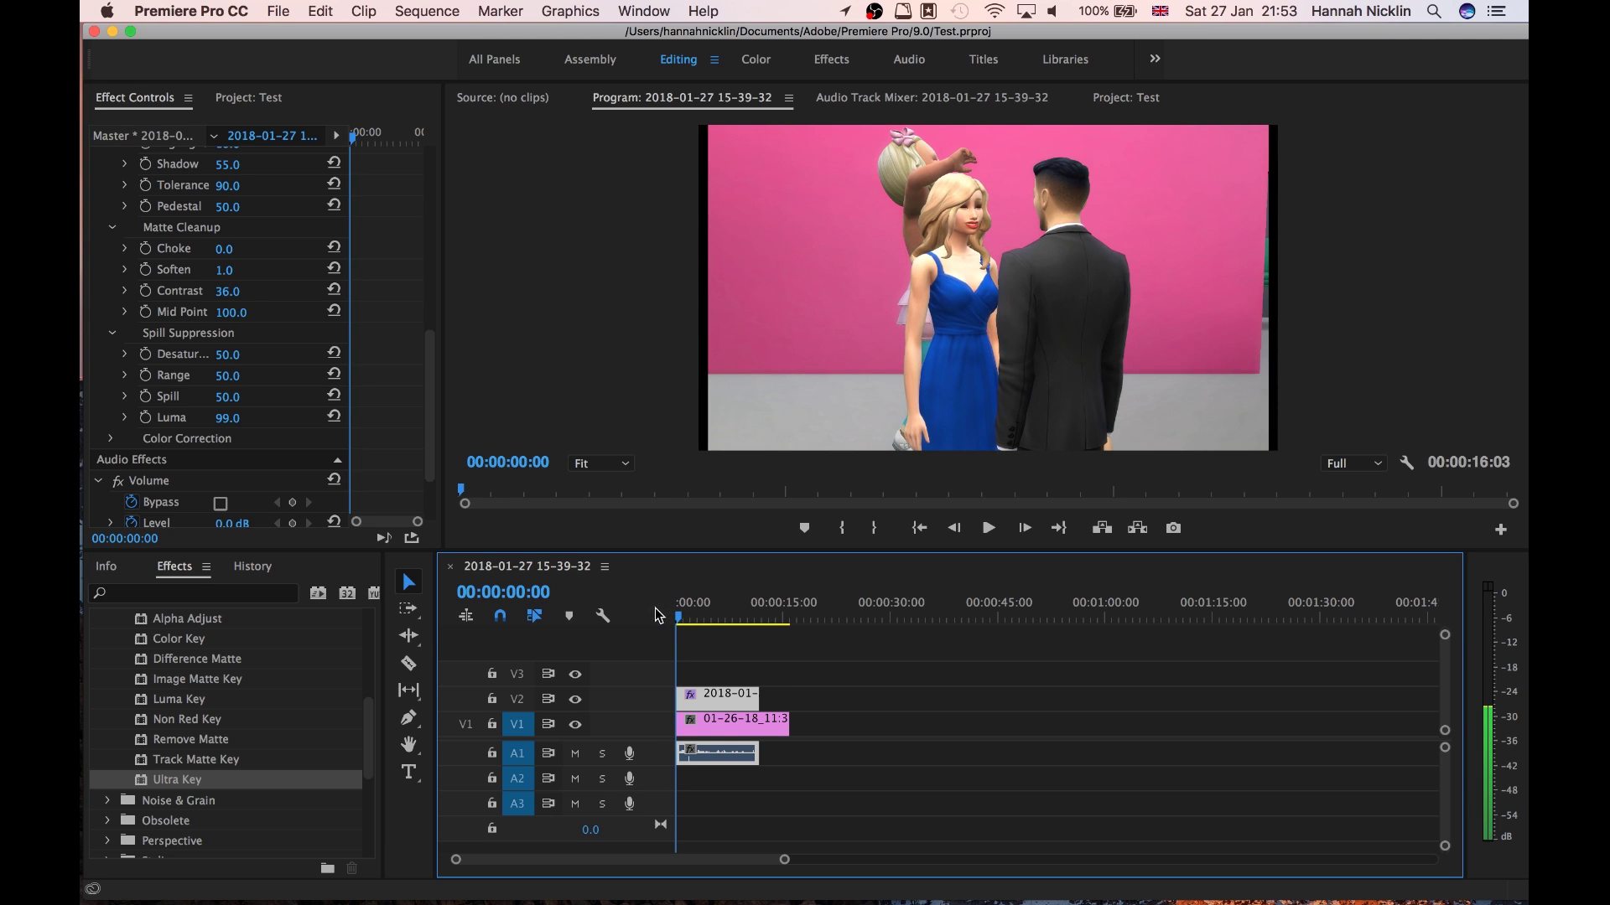